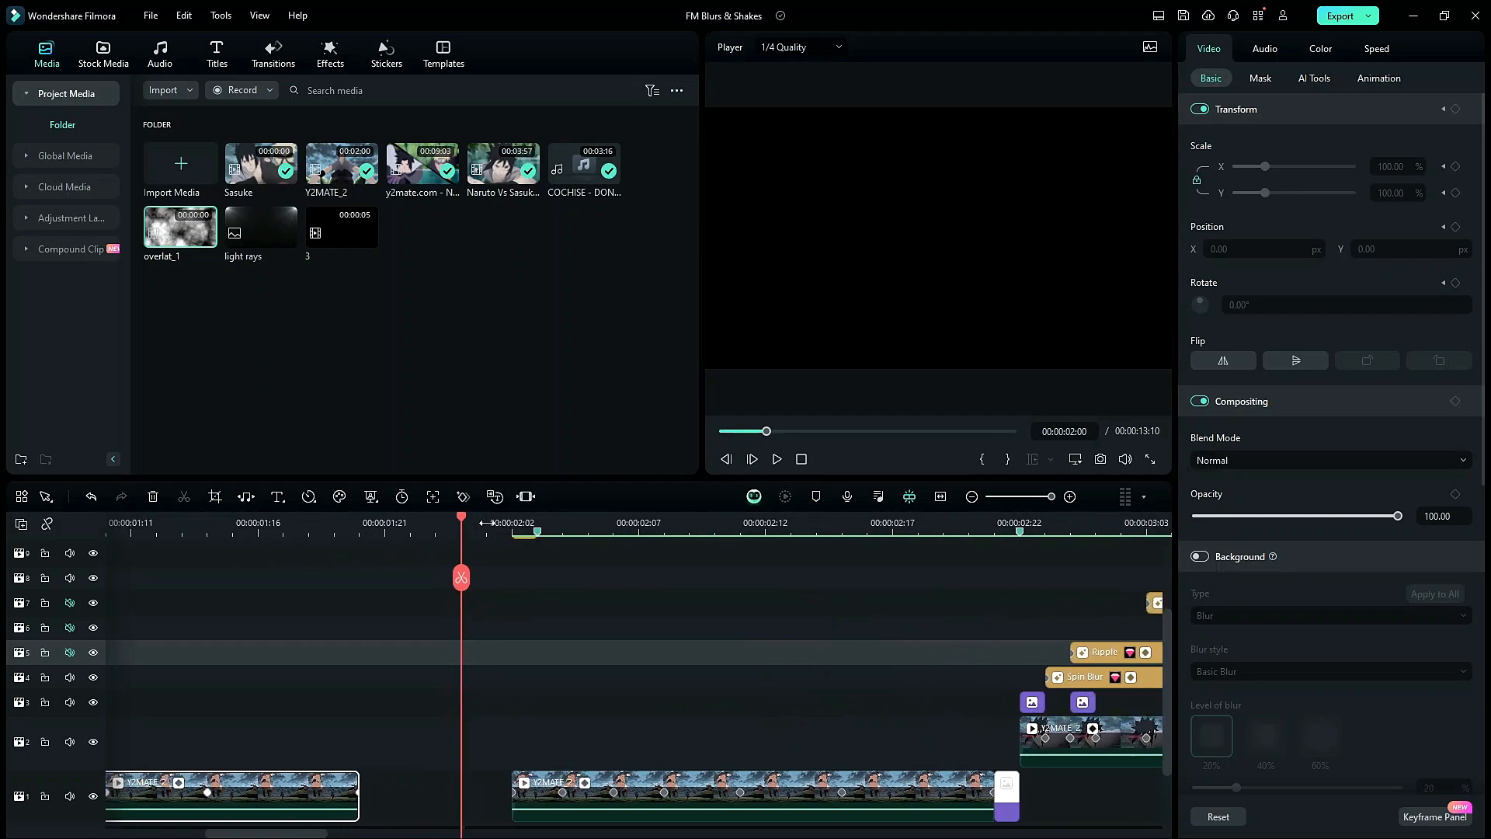
Look over the timeline tracks around the two-second mark and scrub through the second Y2MATE_2 clip
scroll(533, 535, down, 2)
scroll(543, 593, up, 2)
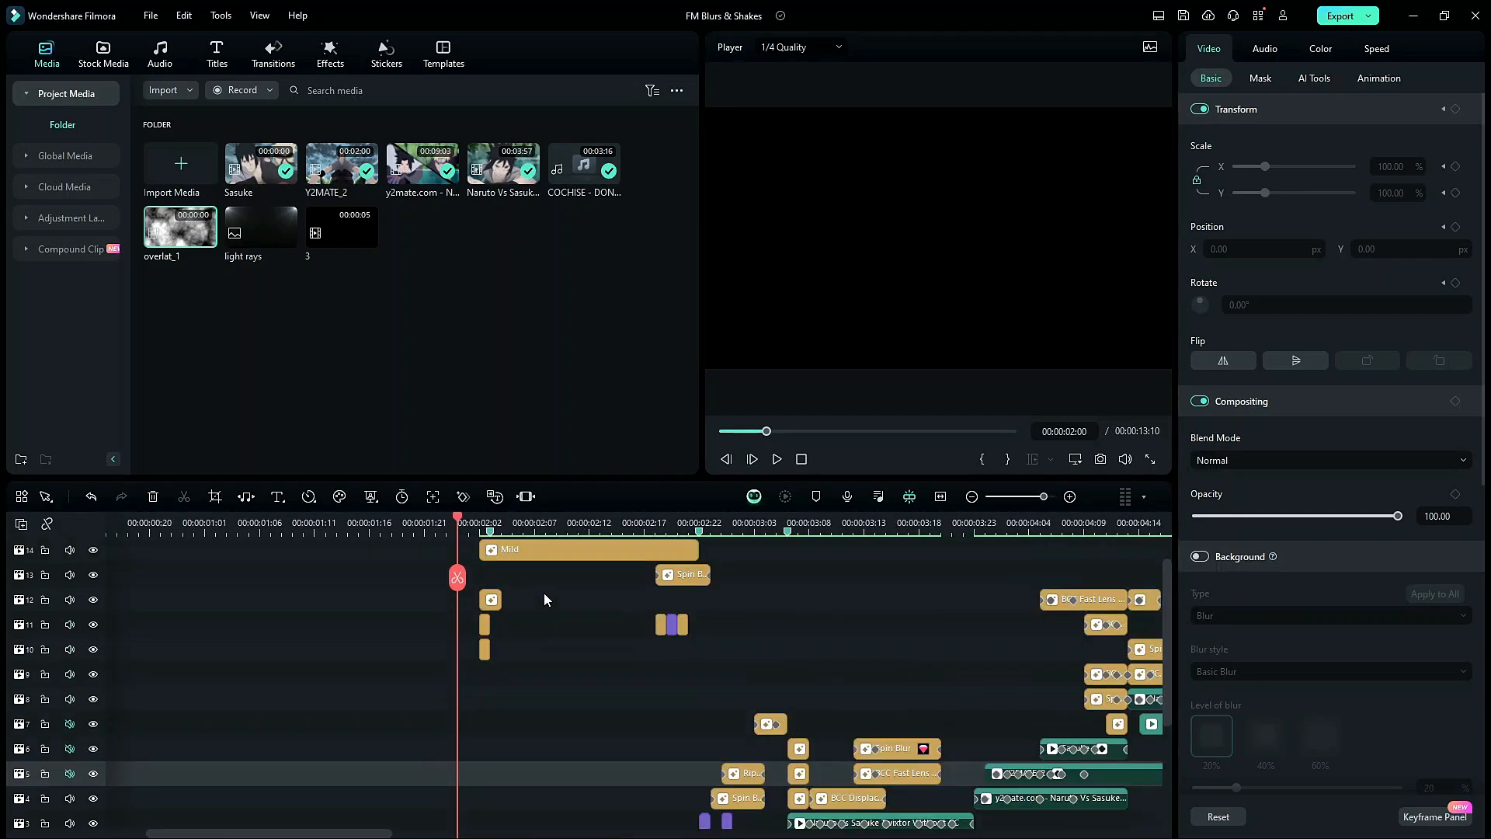
scroll(544, 594, down, 2)
scroll(523, 657, down, 1)
scroll(522, 661, down, 1)
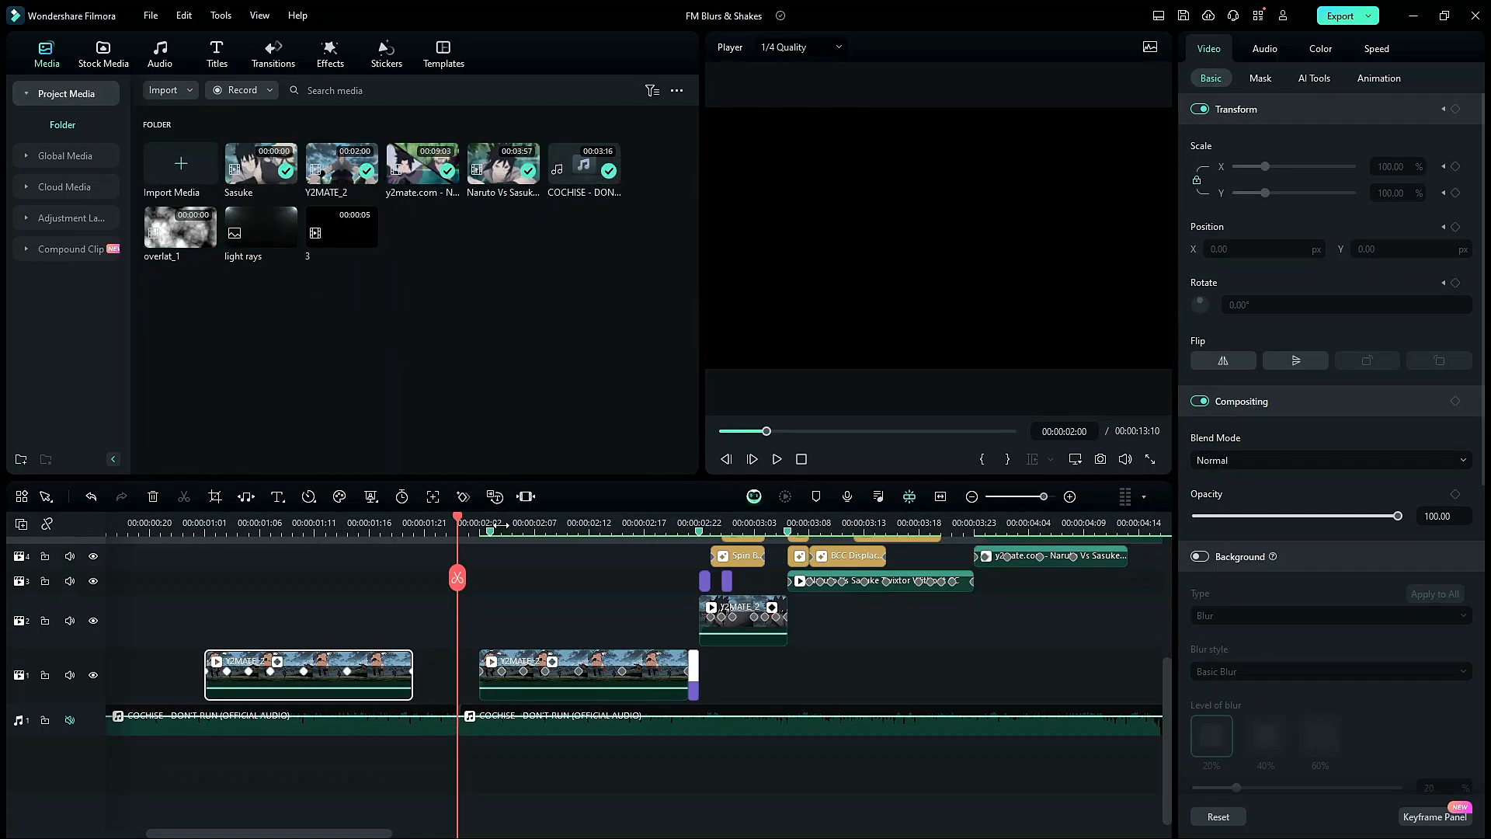
scroll(546, 684, up, 1)
scroll(543, 682, down, 1)
drag(466, 538, 756, 597)
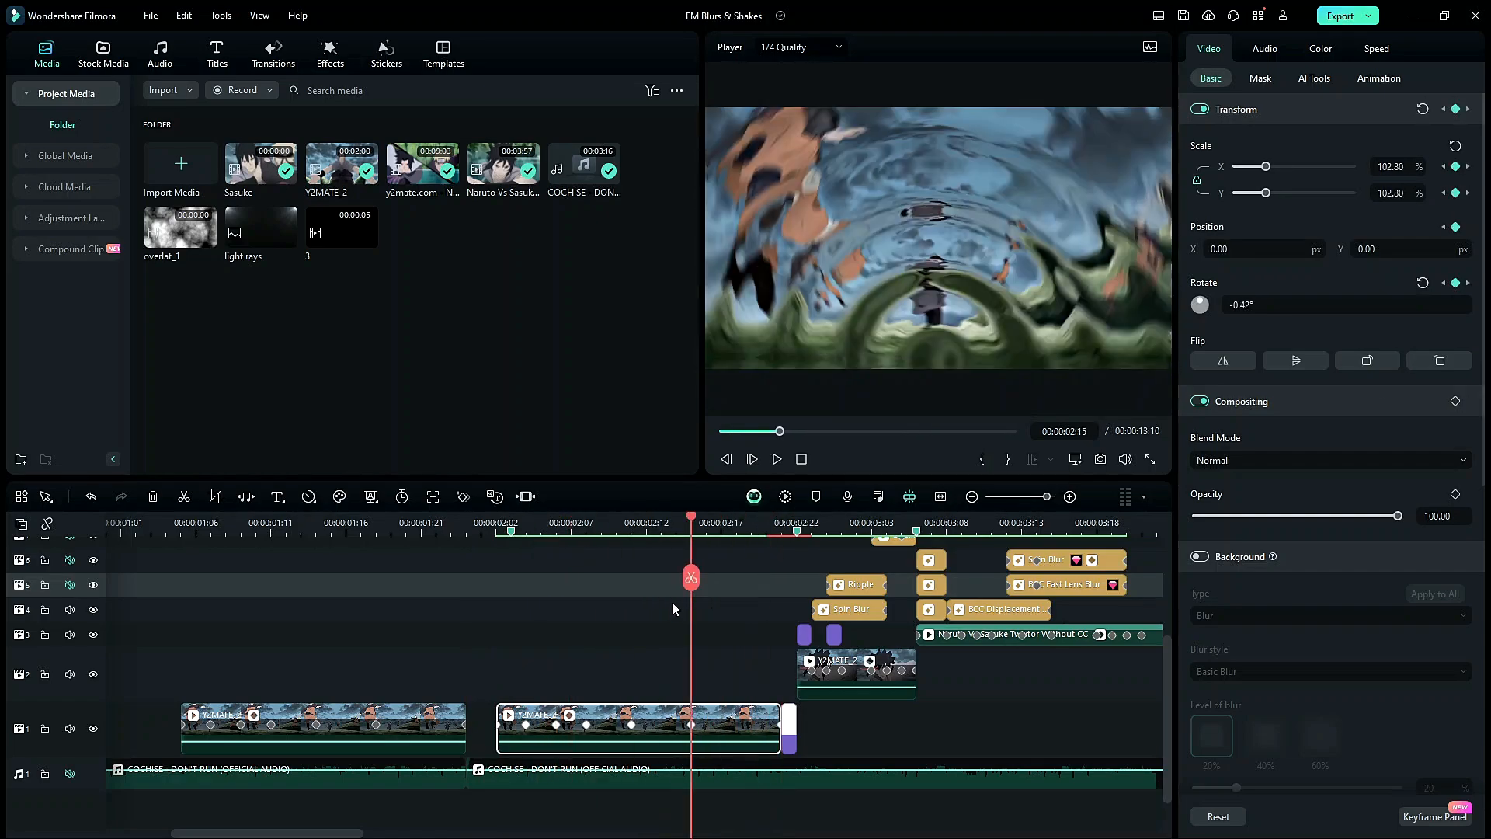
Examine the effects stacked above the second Y2MATE_2 clip while scrubbing through its opening frames
scroll(630, 637, up, 5)
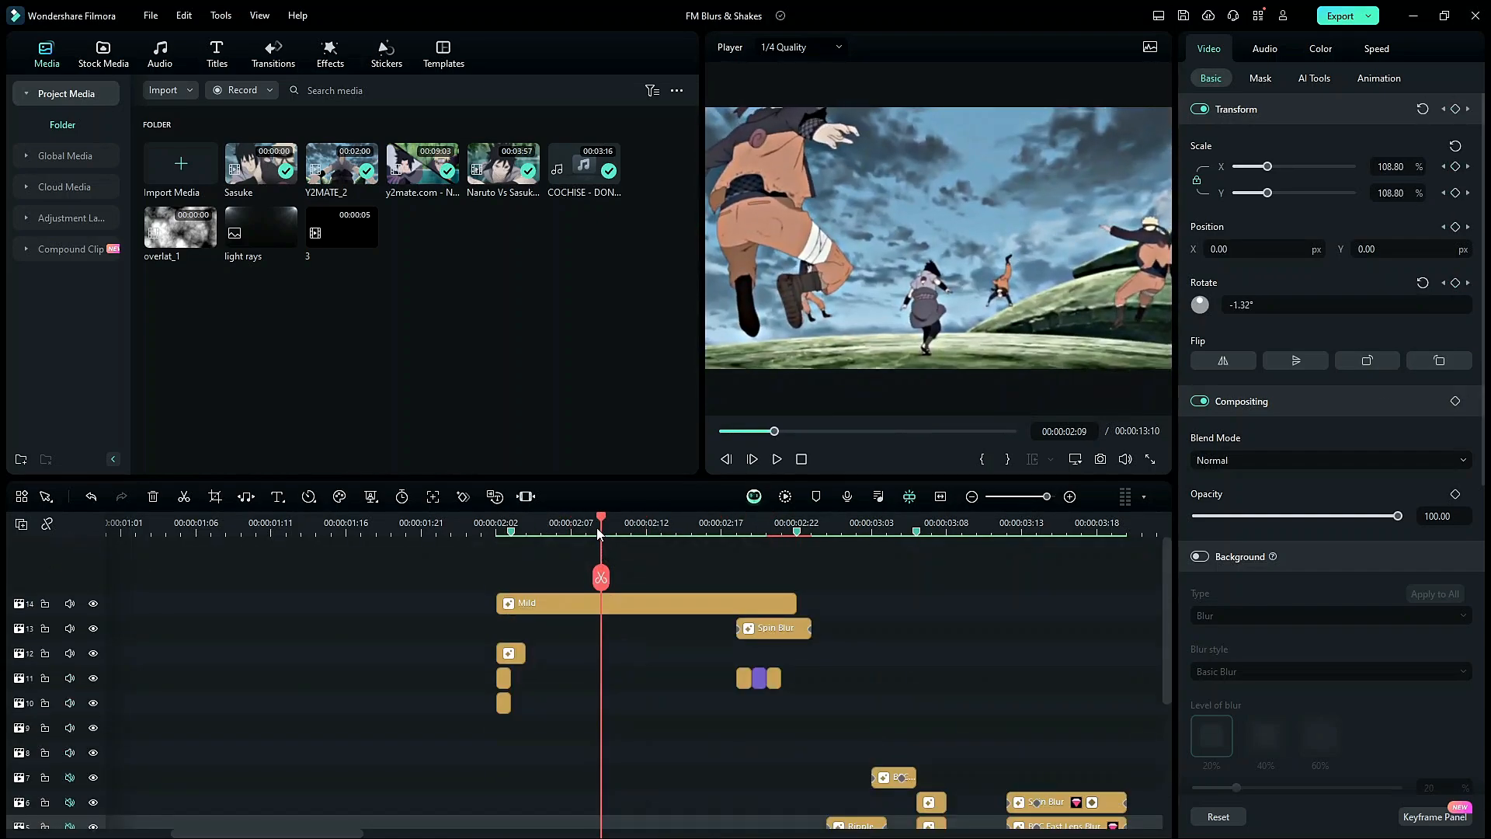
drag(599, 533, 688, 553)
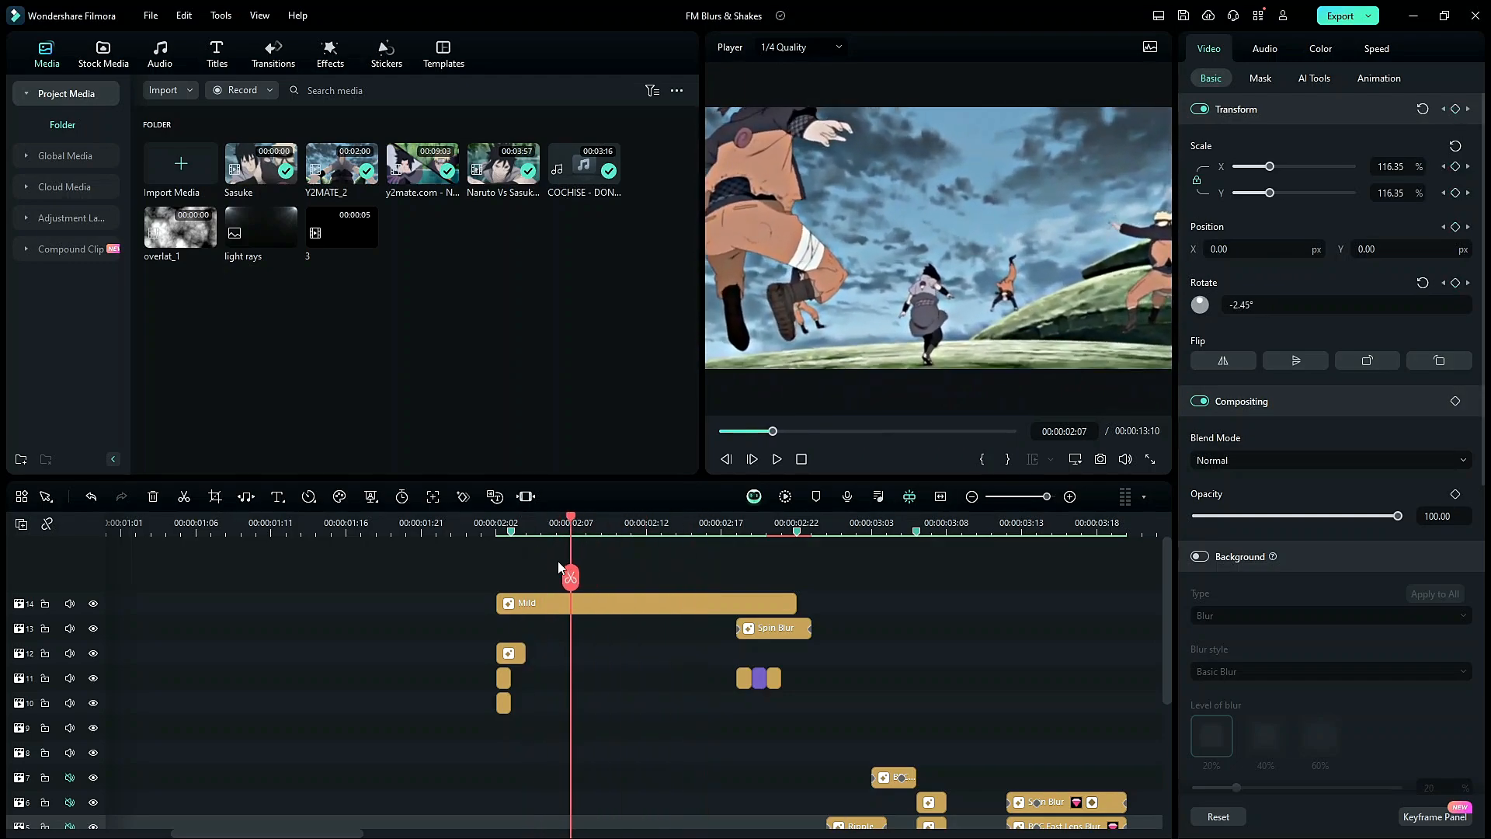
scroll(632, 674, down, 3)
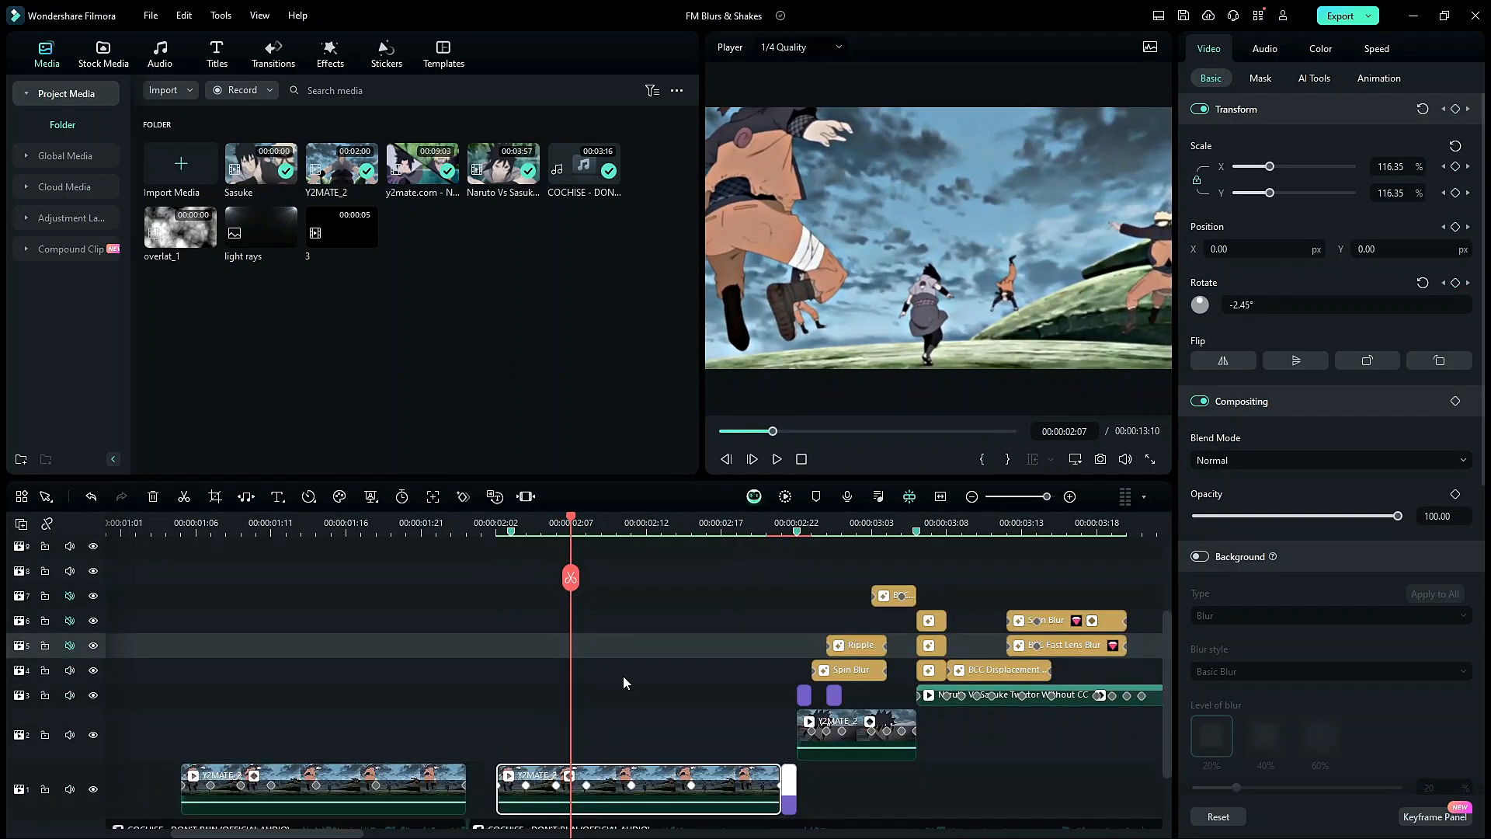
click(556, 520)
scroll(515, 526, up, 3)
drag(553, 519, 599, 535)
scroll(566, 578, down, 3)
scroll(635, 631, down, 3)
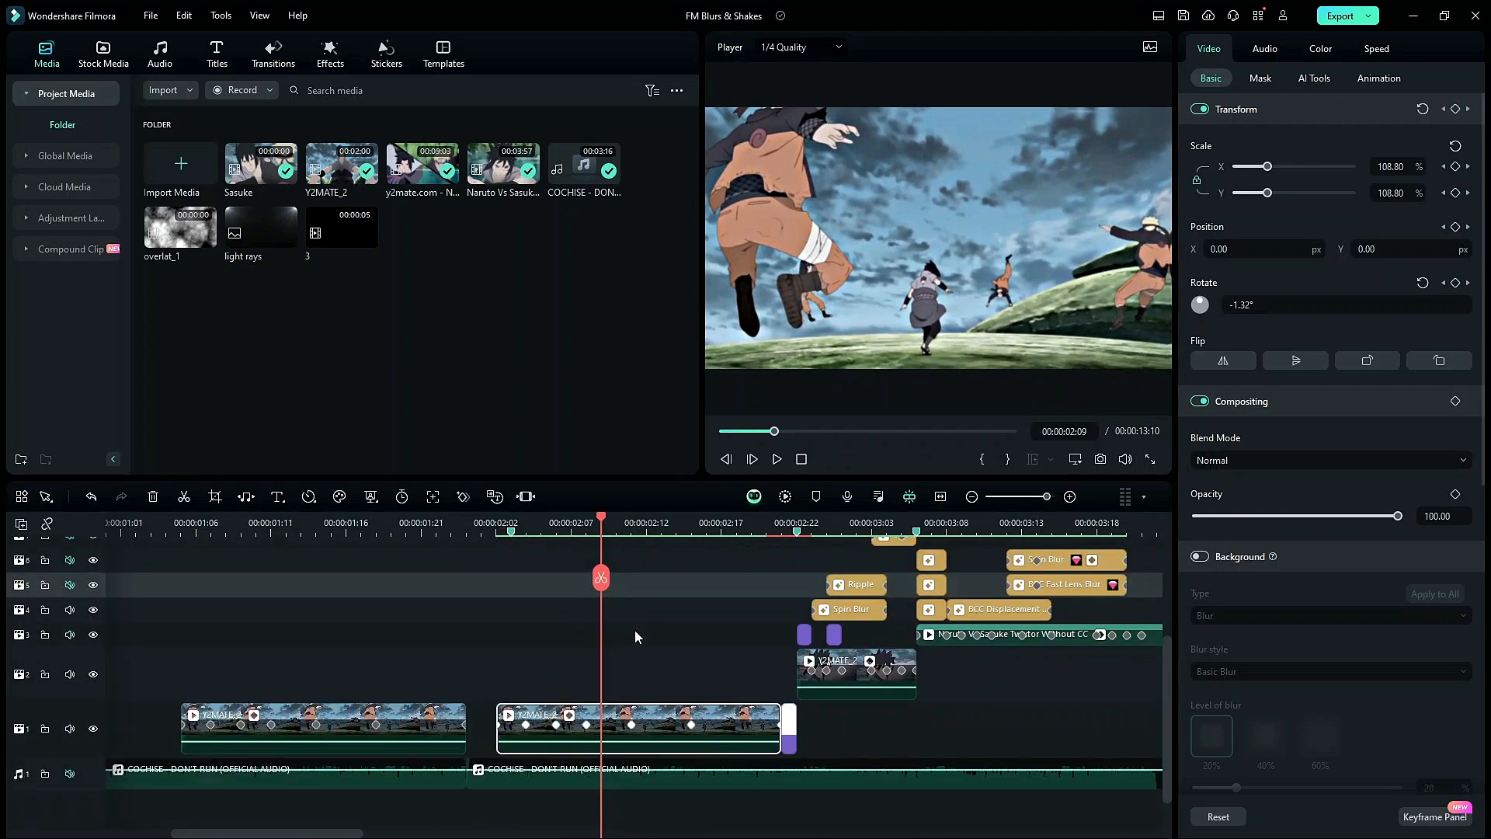
scroll(630, 629, up, 3)
scroll(629, 646, down, 3)
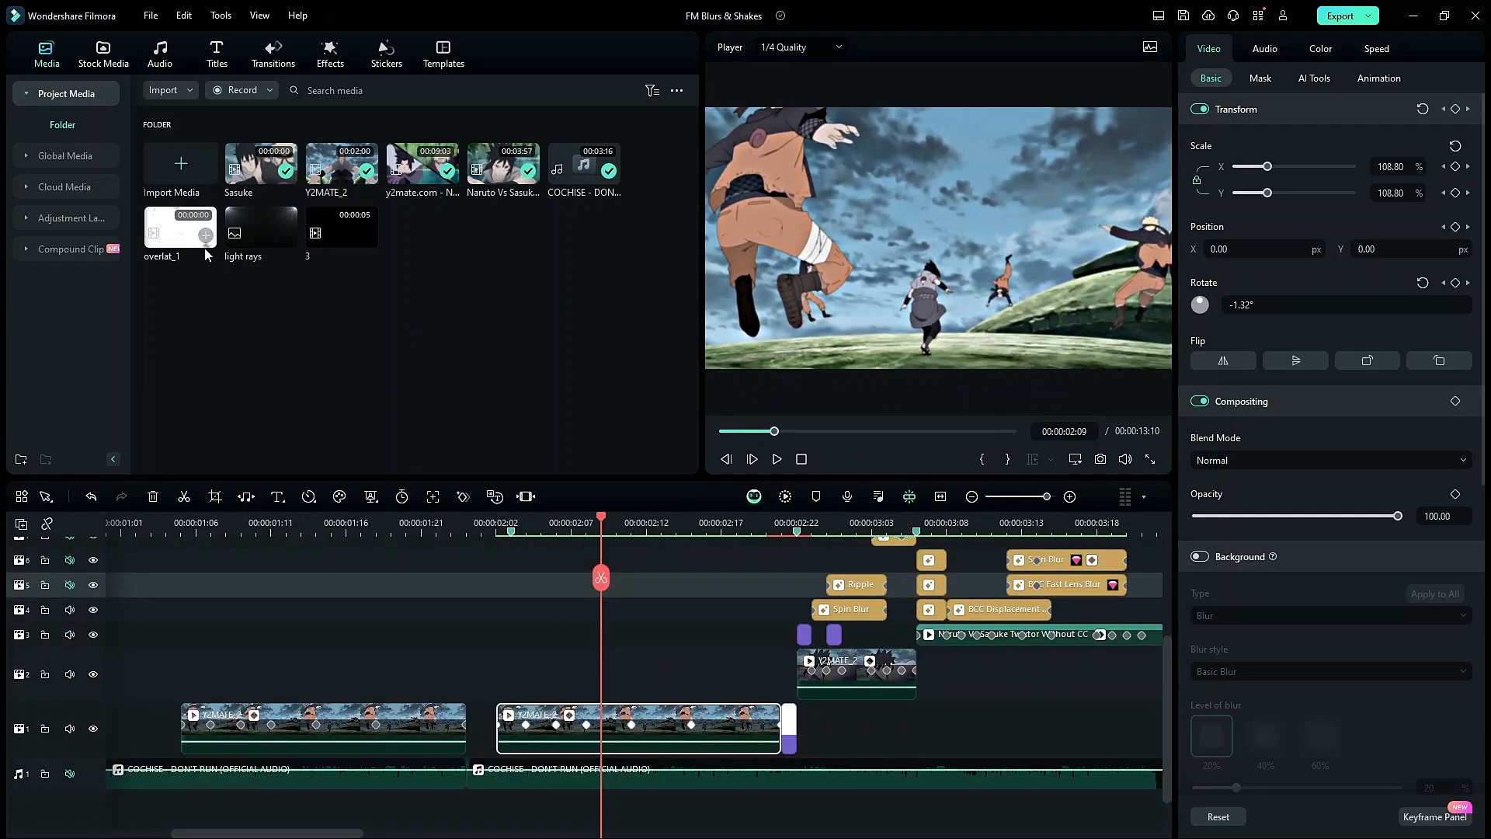
Place the overlat_1 clip on track 2 above the second Y2MATE_2 clip and set its blend mode to Multiply
drag(180, 227, 514, 666)
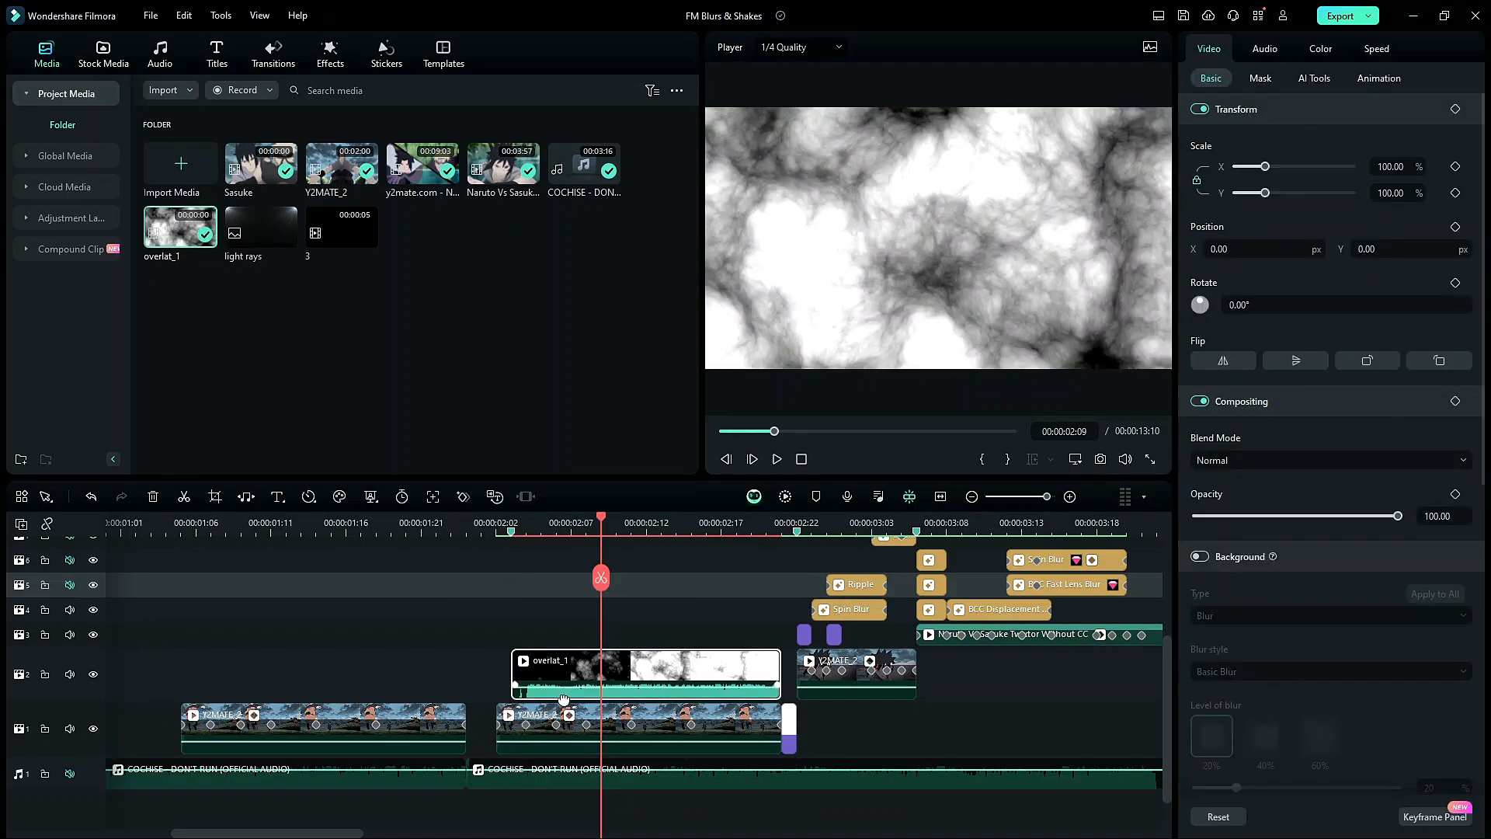
click(492, 598)
click(541, 657)
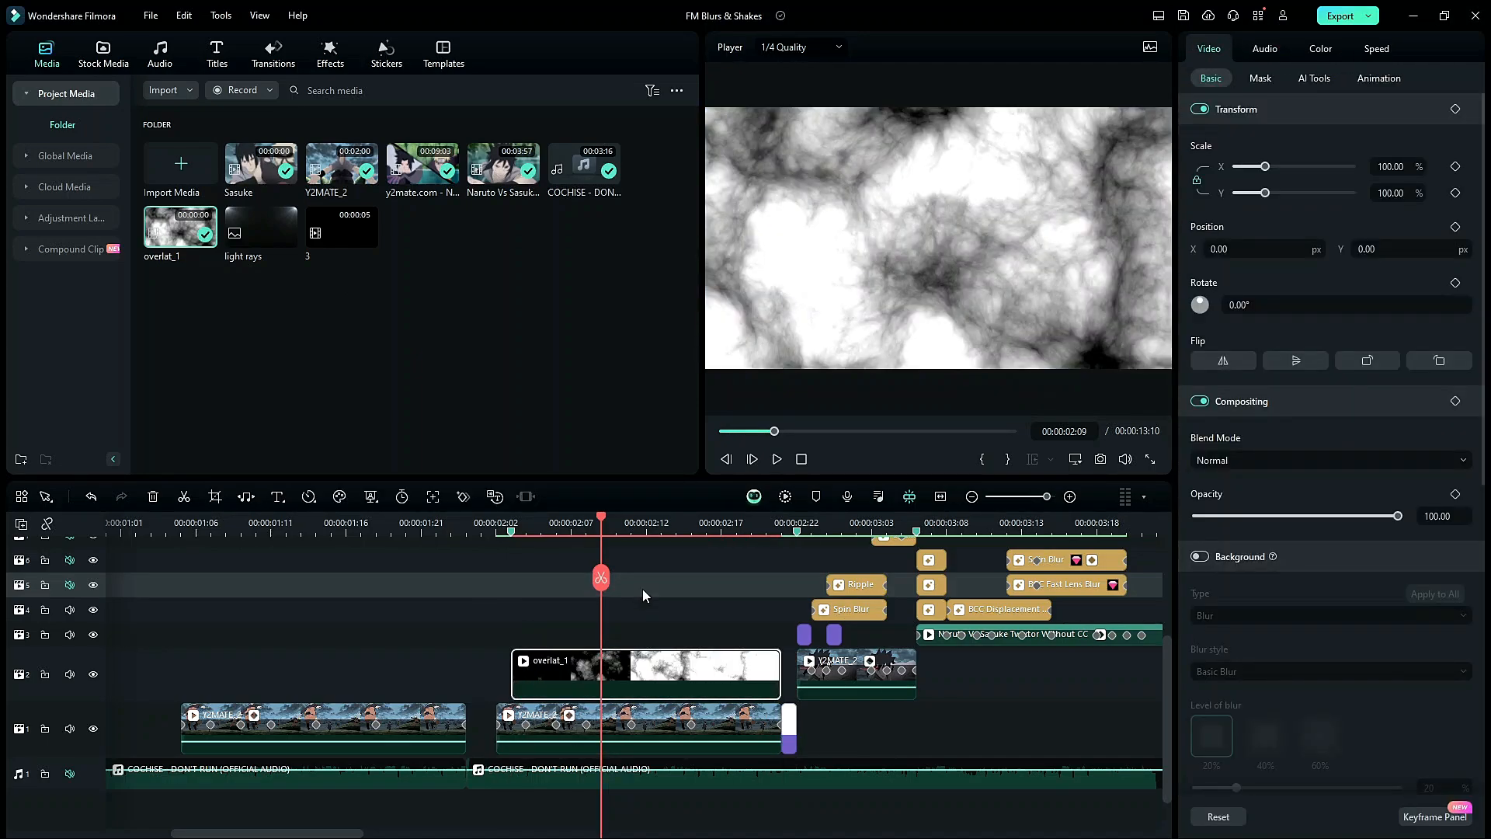
click(1306, 462)
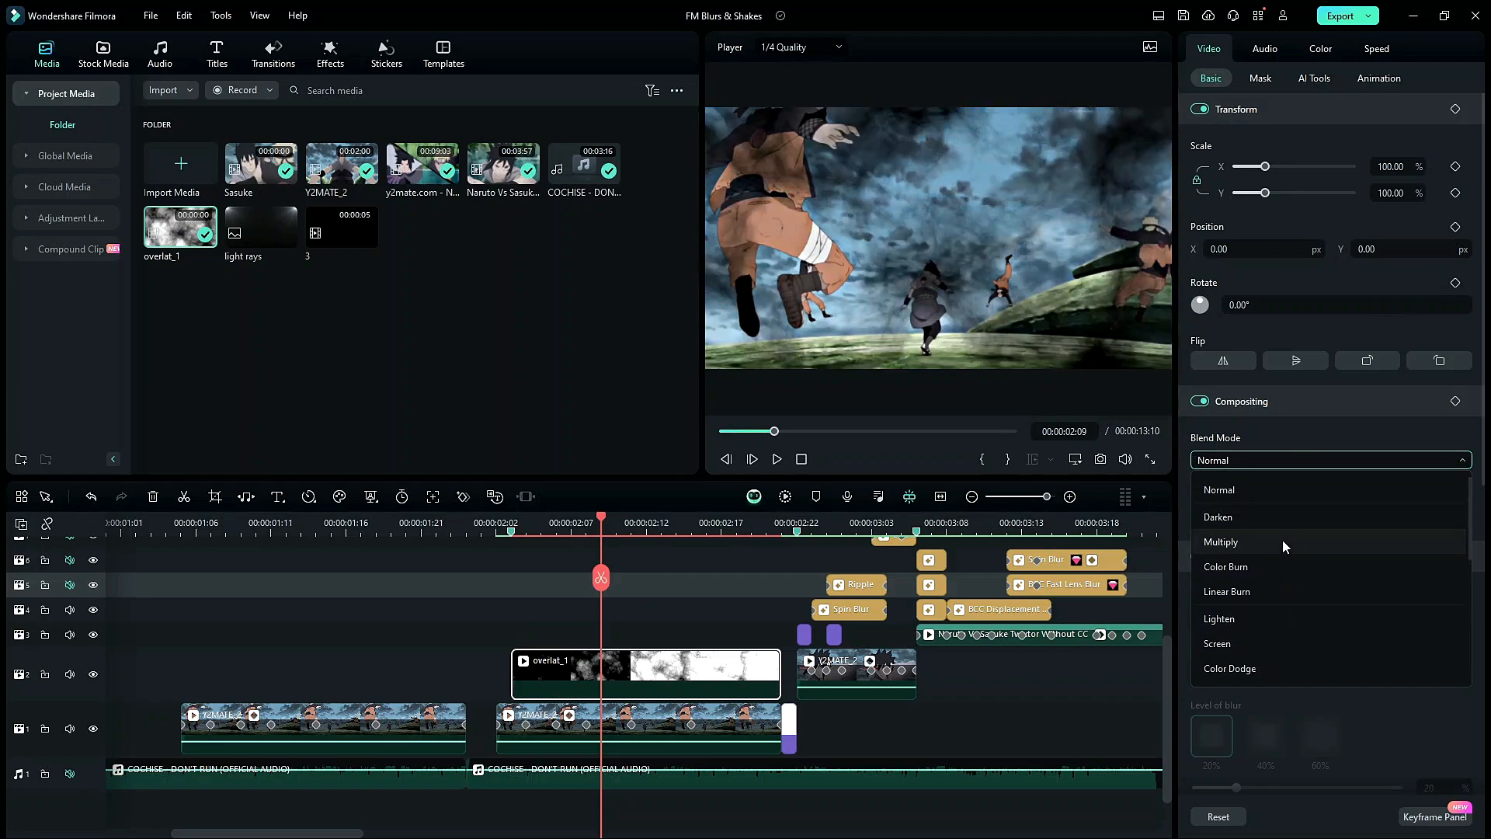
click(1285, 547)
drag(543, 518, 615, 516)
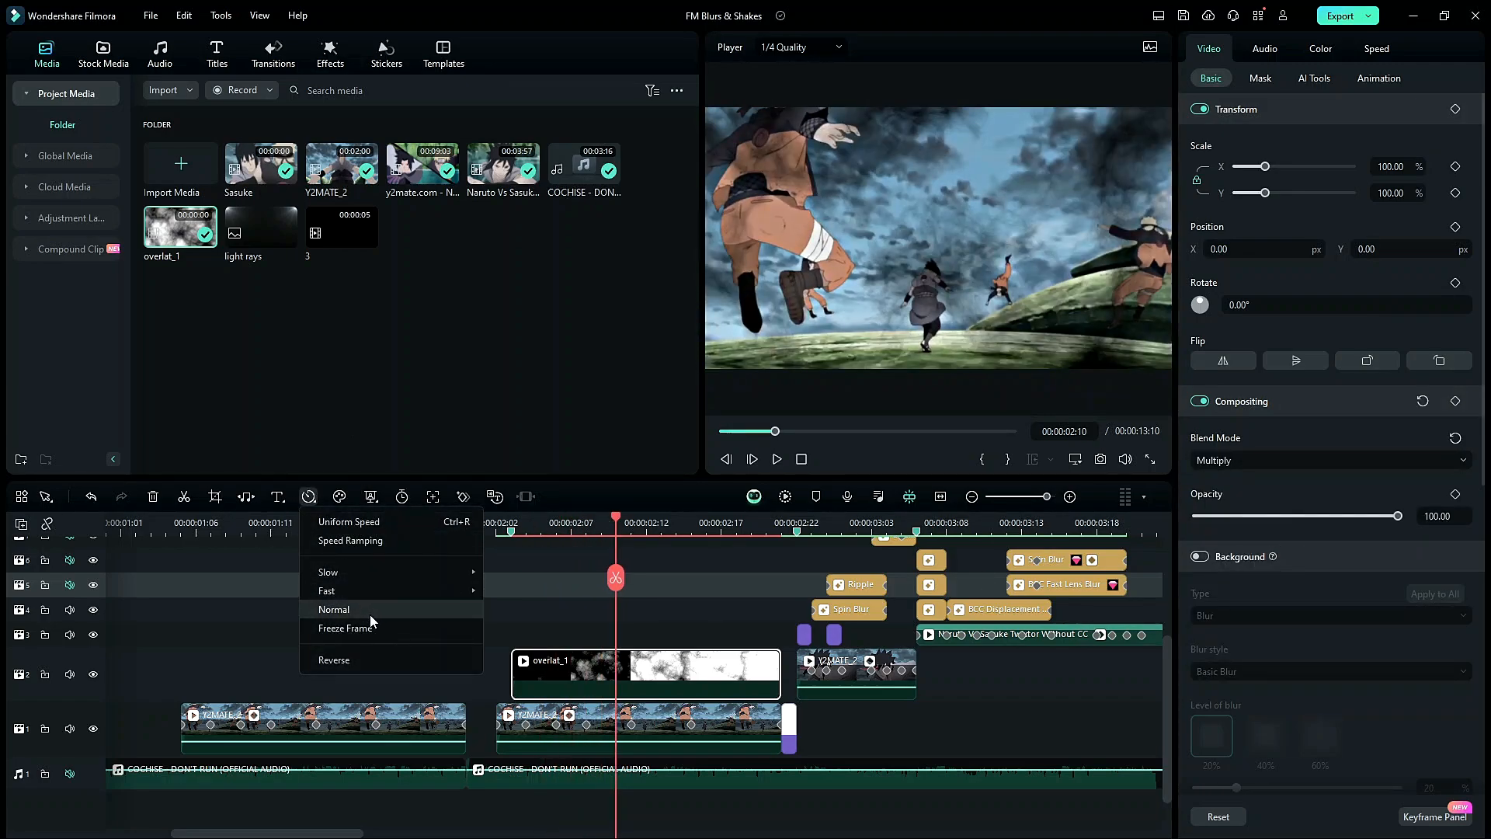
Reverse the overlat_1 clip and scrub back through its opening to check the result
click(382, 657)
click(569, 516)
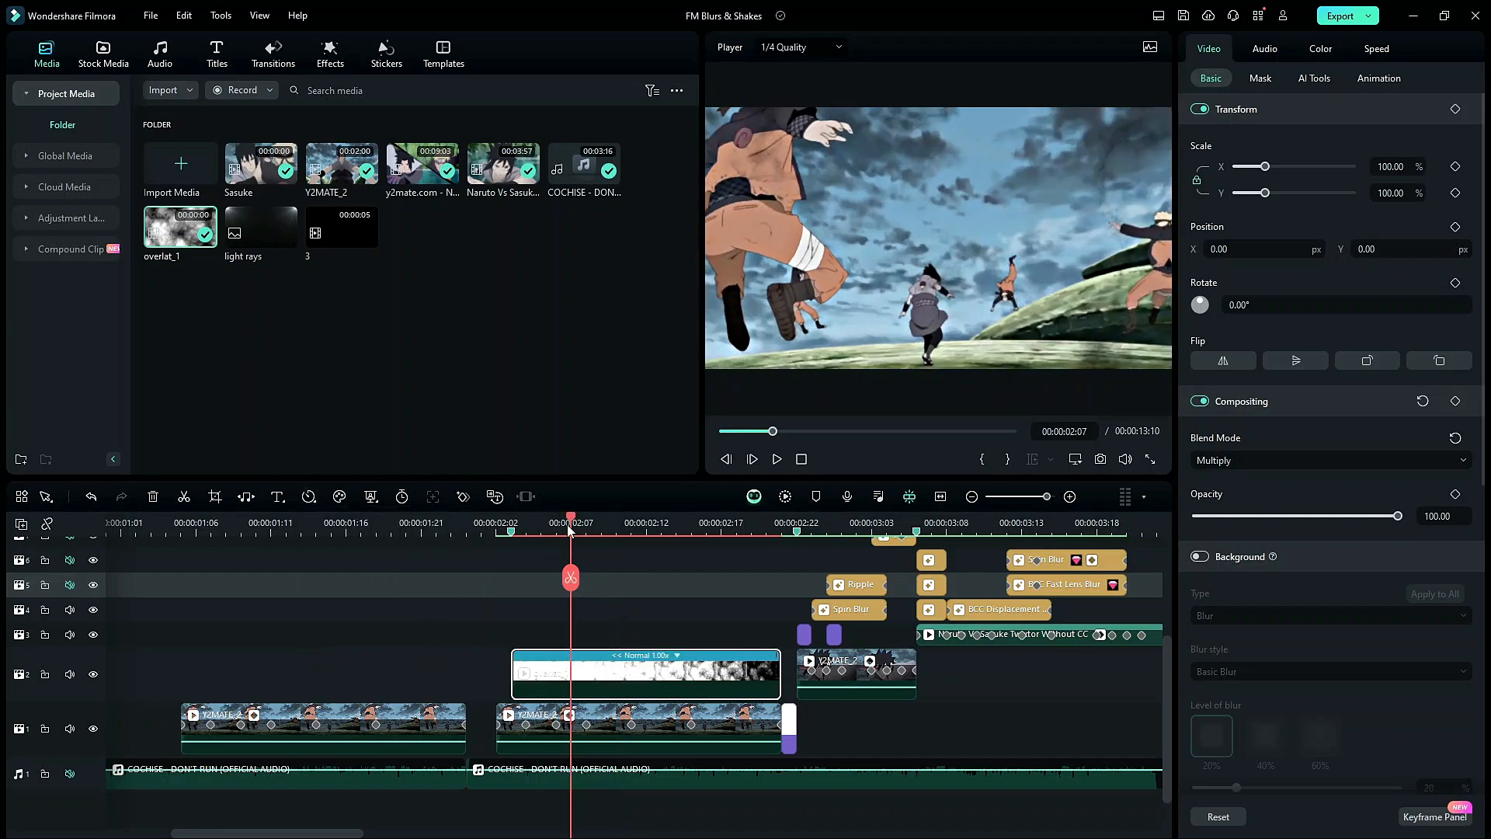
drag(570, 531, 511, 578)
click(594, 621)
Select all keyframes on the second Y2MATE_2 clip and copy them
click(603, 709)
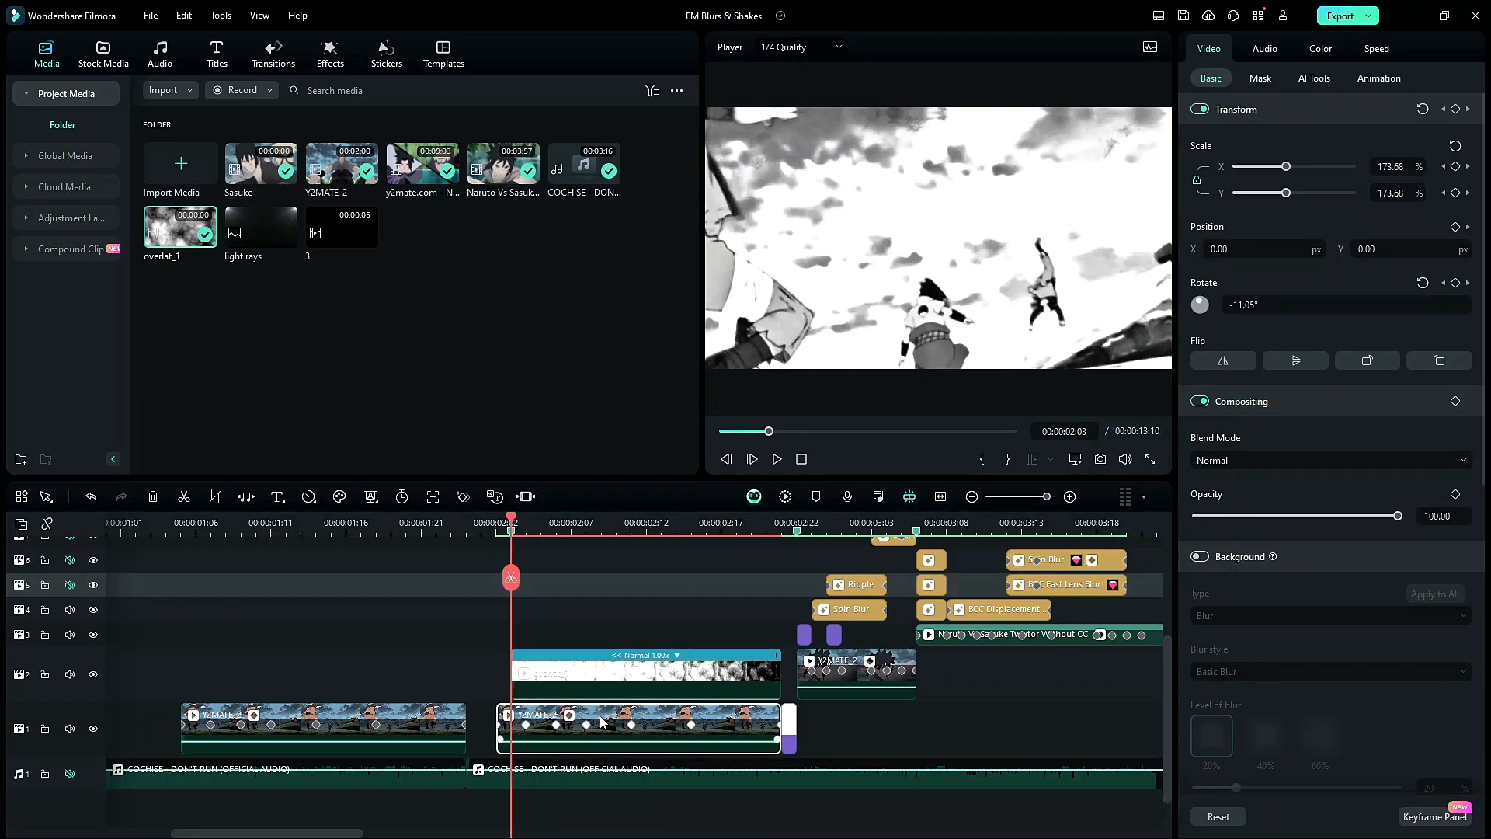
click(586, 725)
right_click(586, 726)
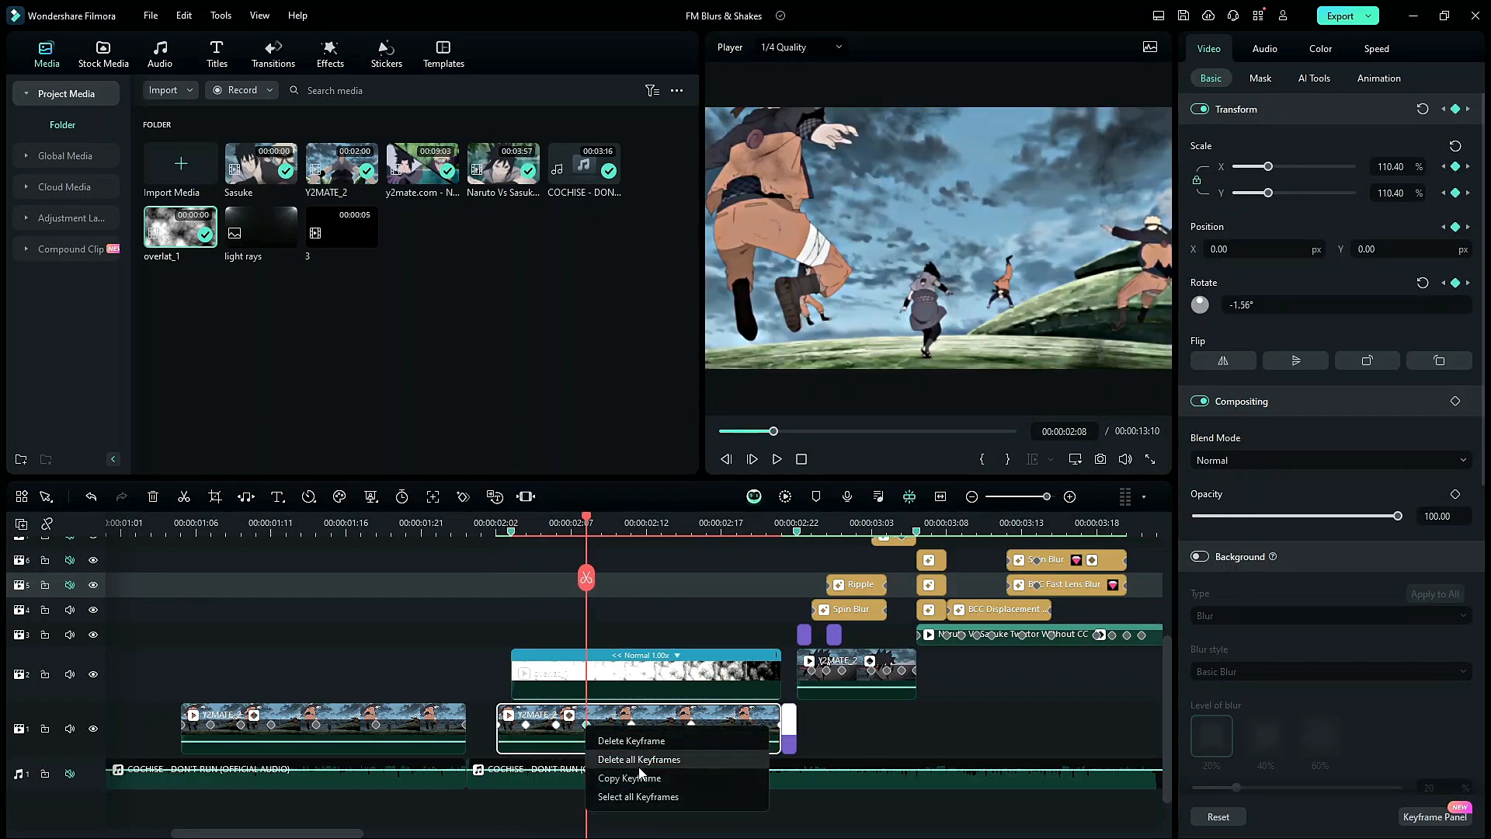
click(679, 796)
right_click(582, 723)
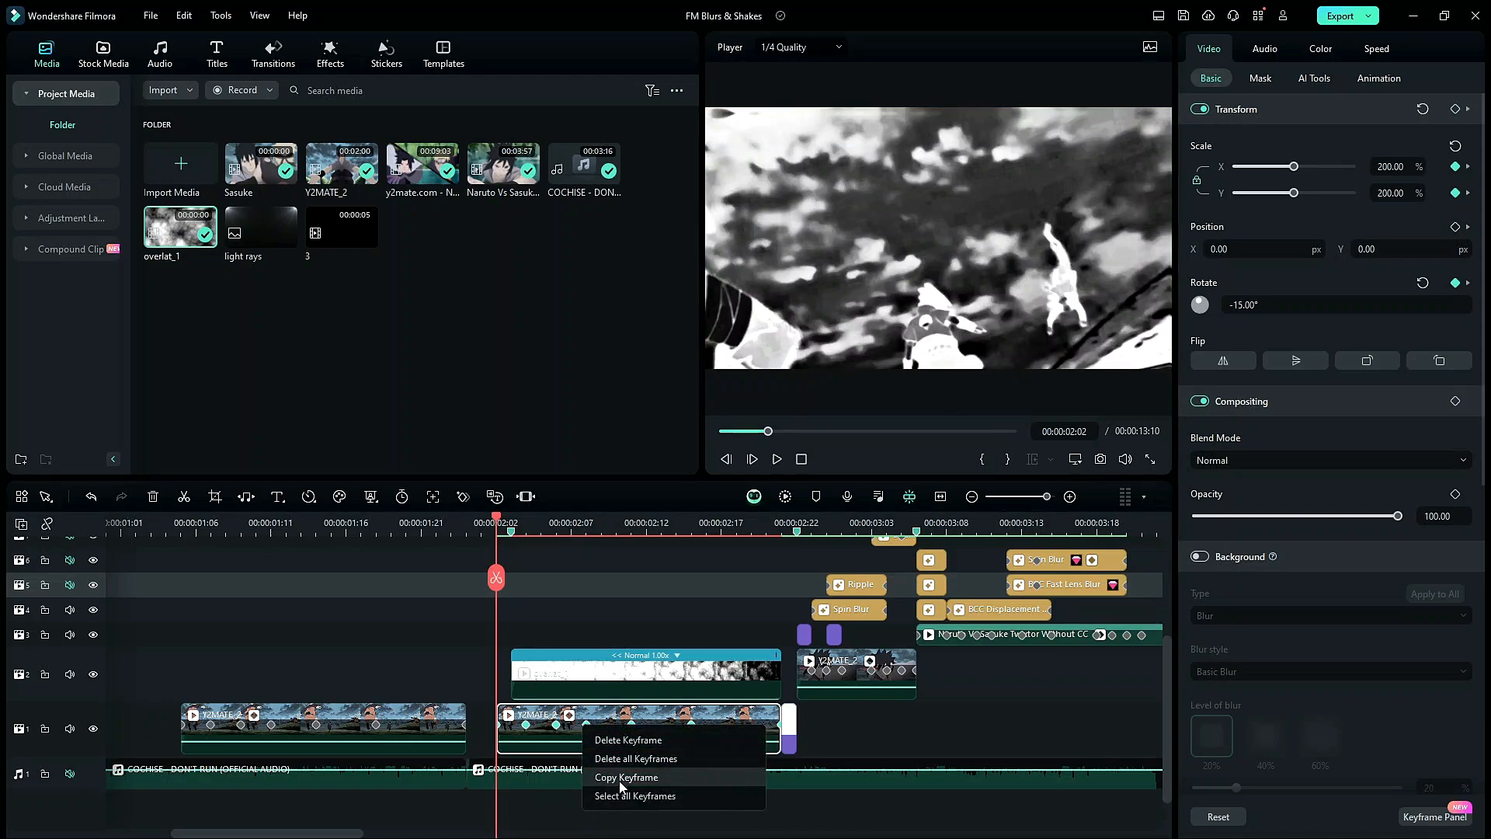
click(620, 777)
Paste the copied keyframes onto the overlat_1 clip on track 2
click(568, 697)
right_click(579, 673)
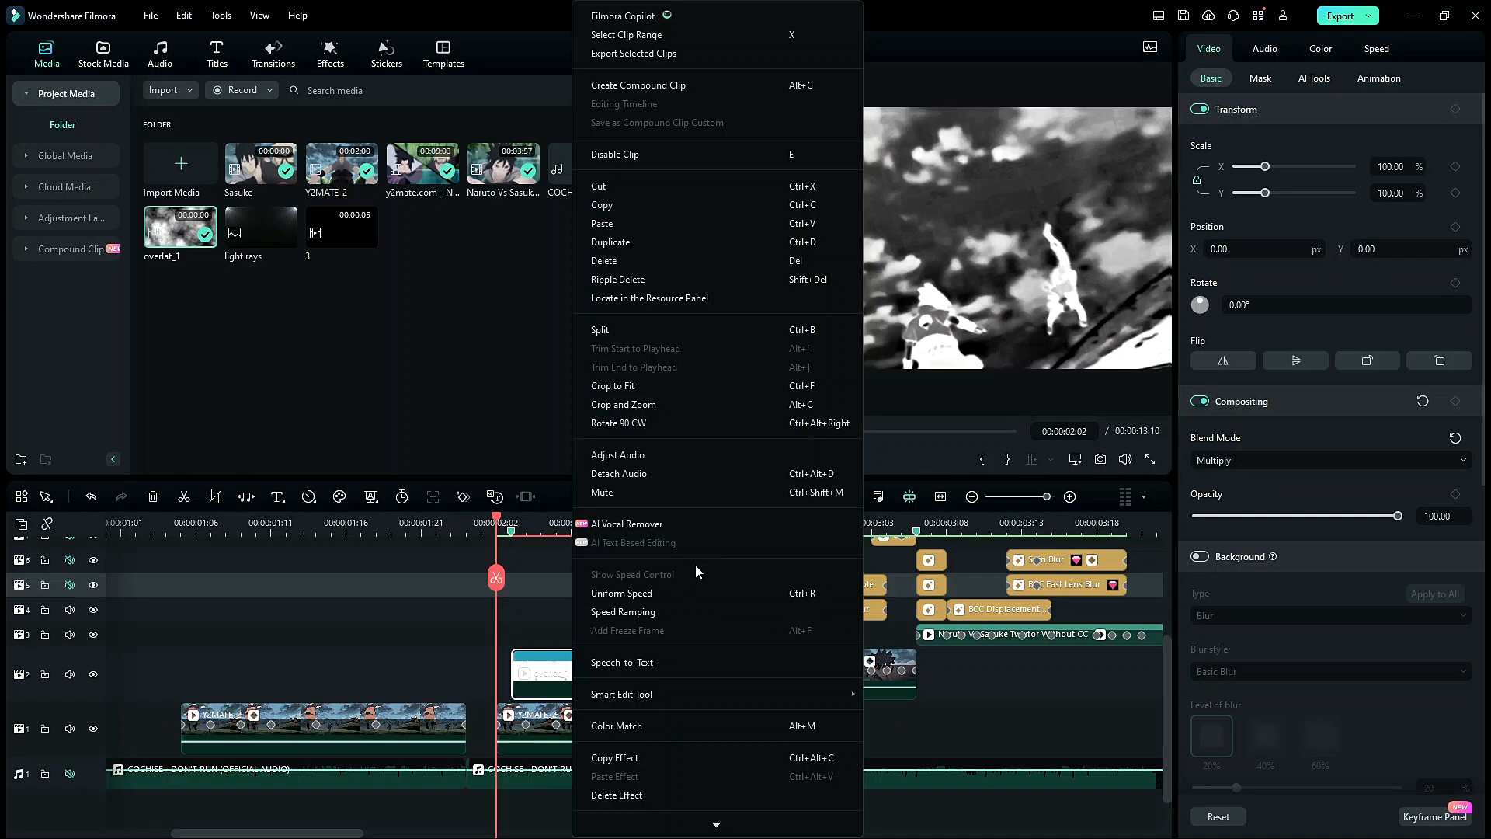
scroll(706, 729, down, 1)
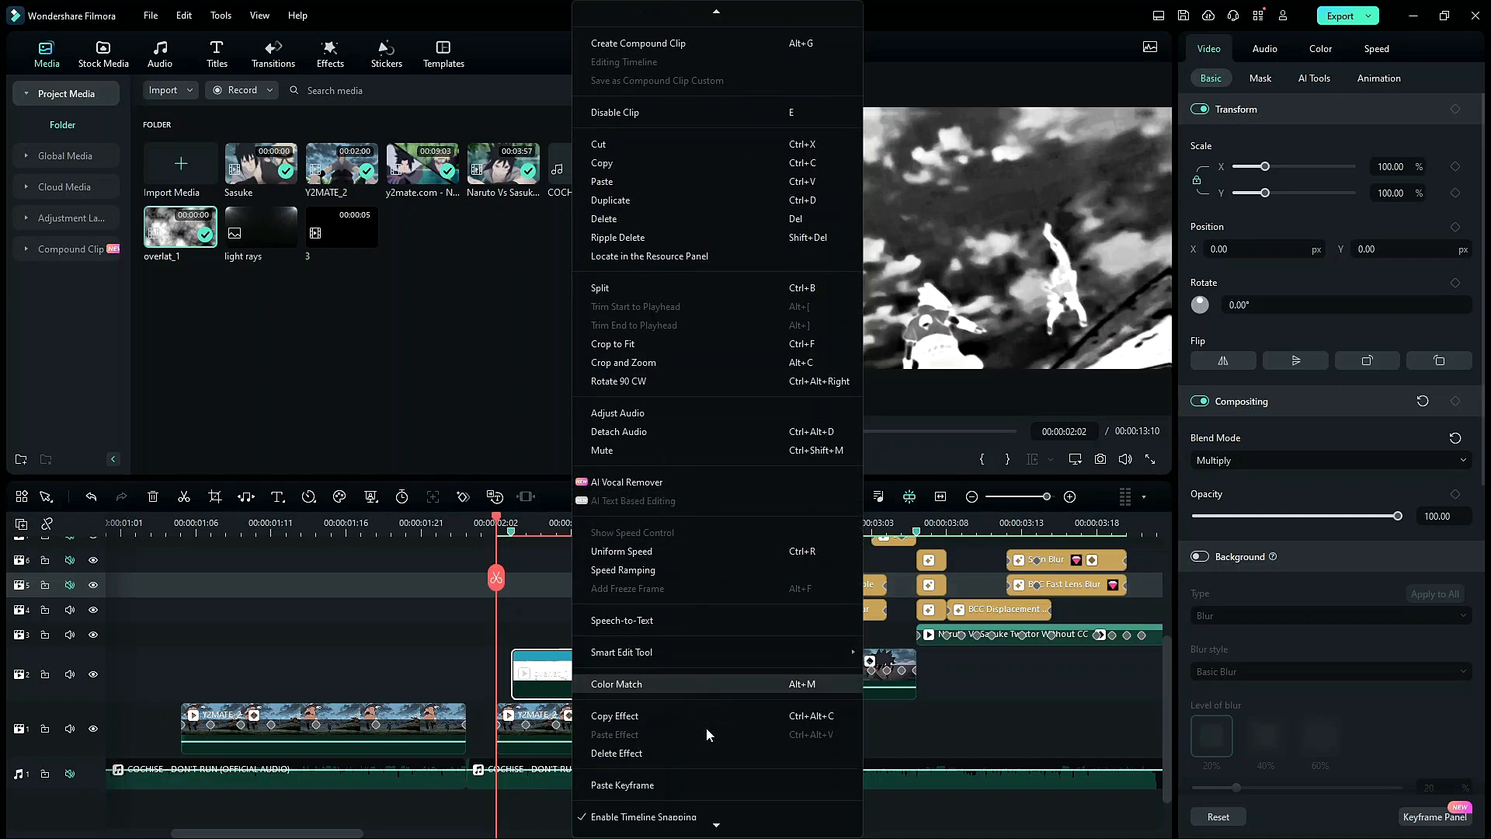
click(733, 784)
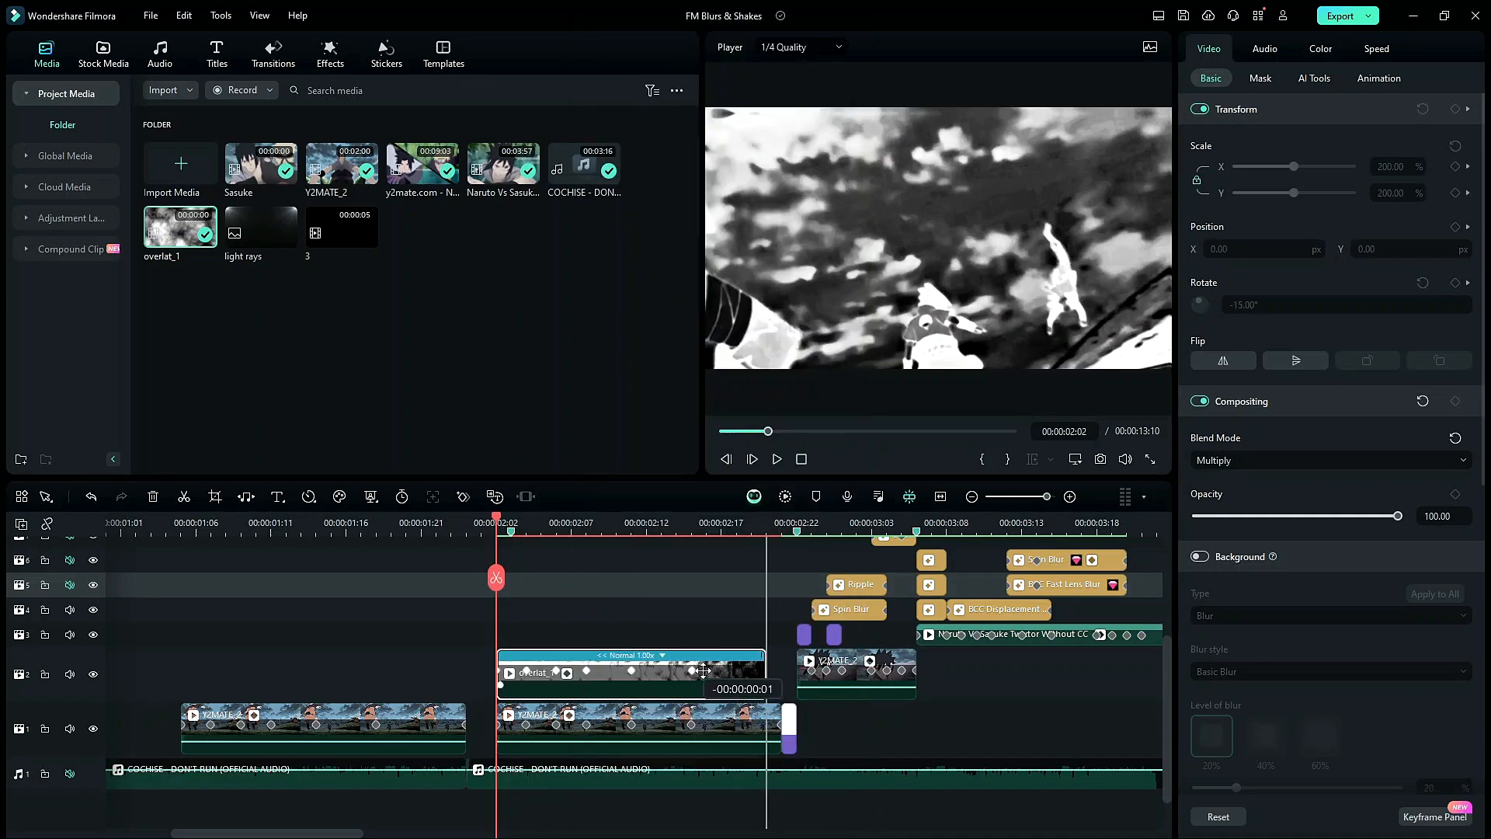
Paste a copy of the overlat_1 clip on track 3, starting at 00:00:02:02
mouse_move(487, 533)
mouse_down()
mouse_move(663, 525)
mouse_move(758, 544)
mouse_move(497, 553)
mouse_up()
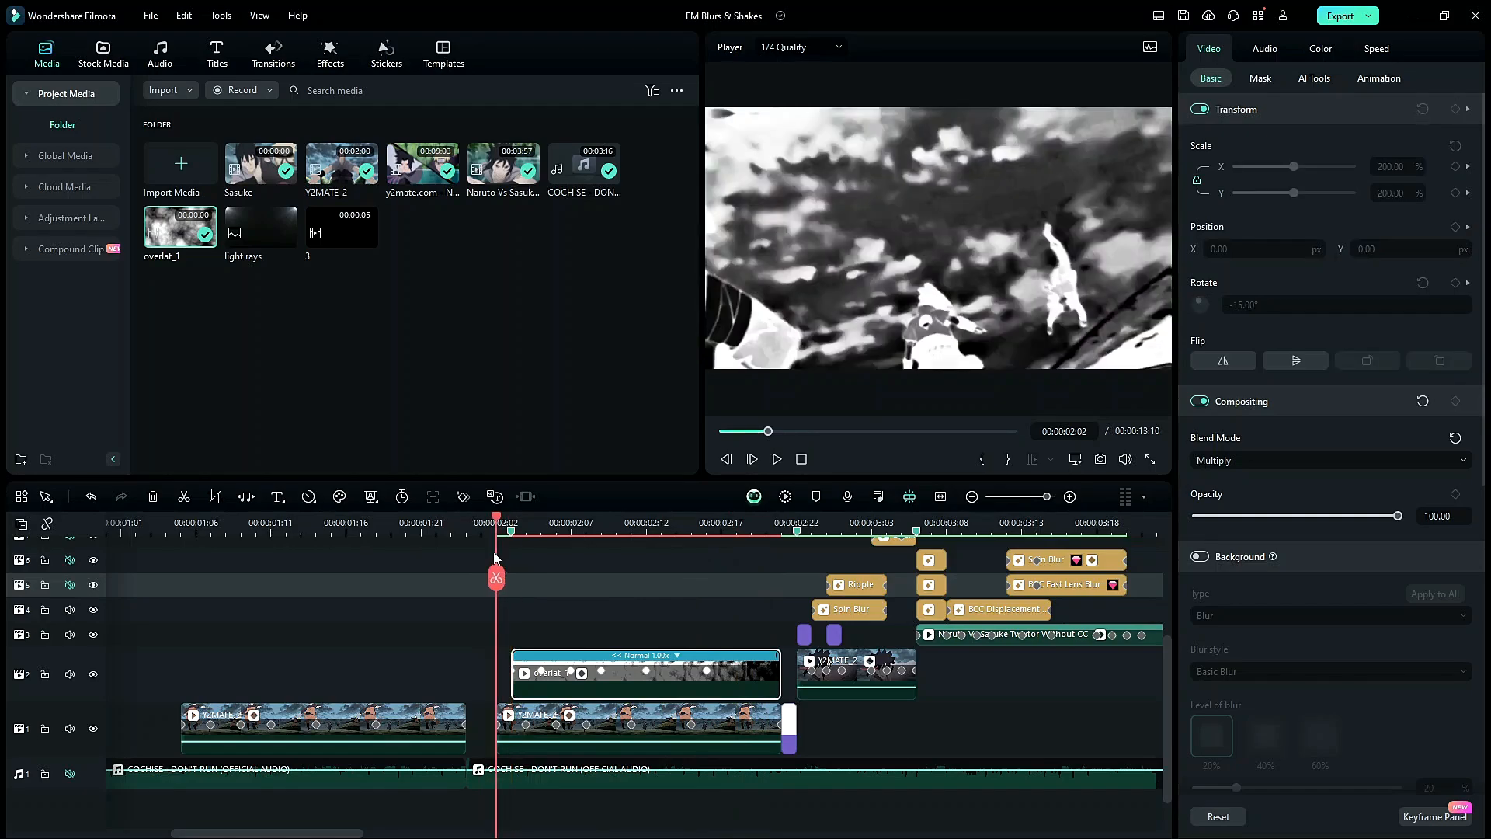
scroll(554, 646, up, 3)
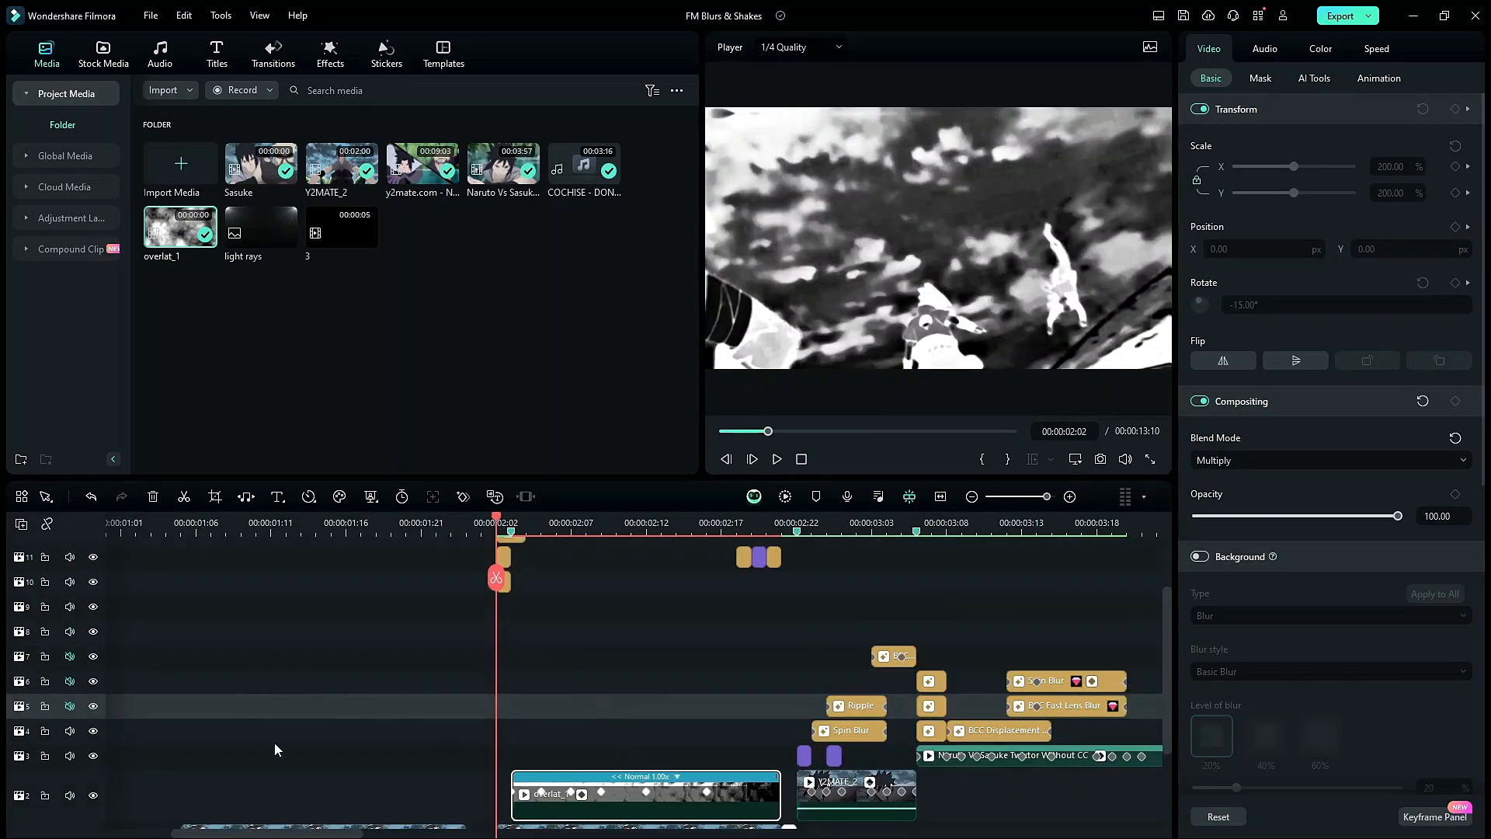
click(81, 756)
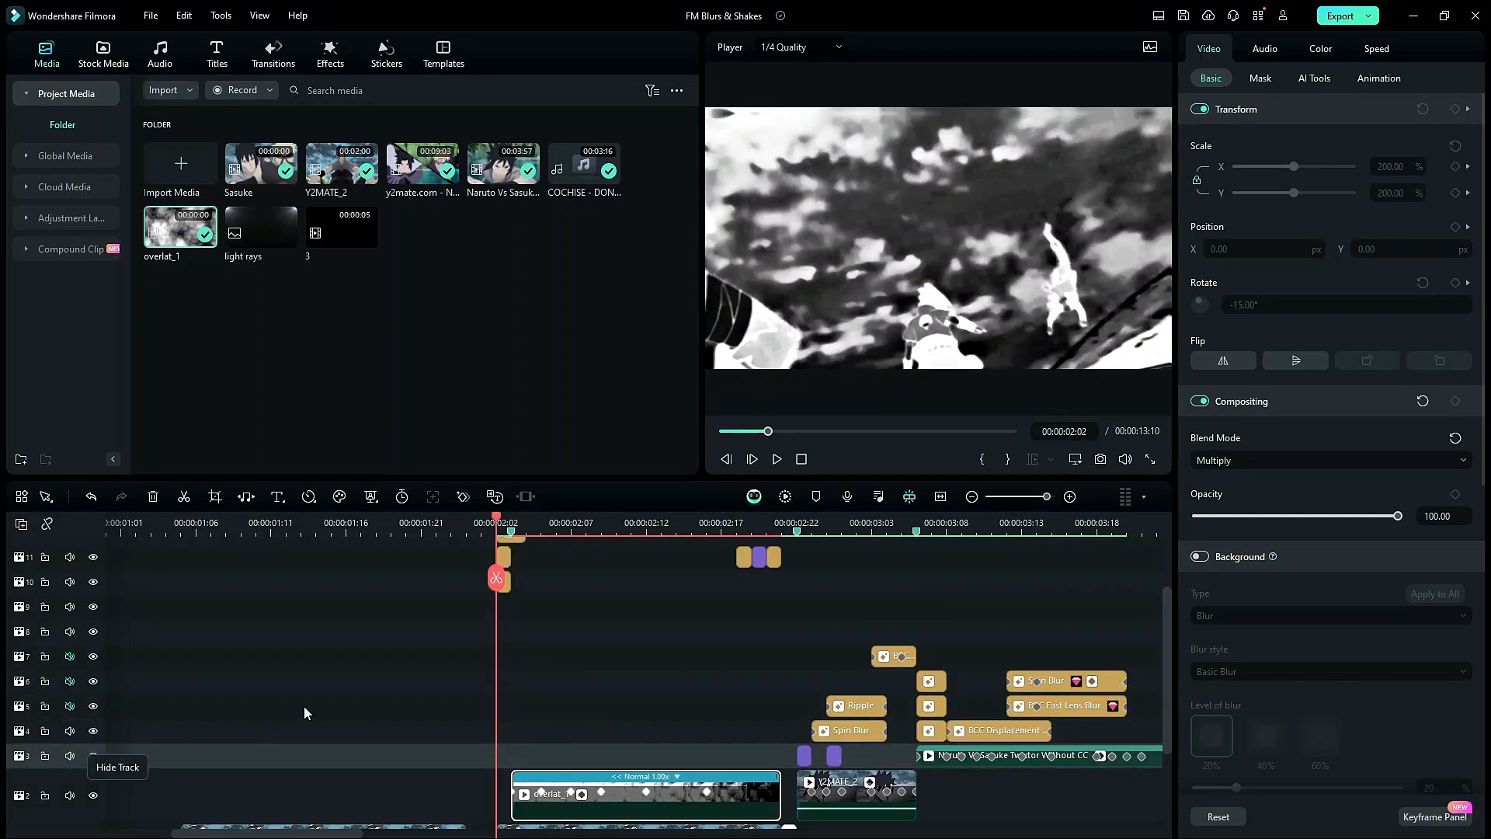
key(ctrl+v)
click(496, 525)
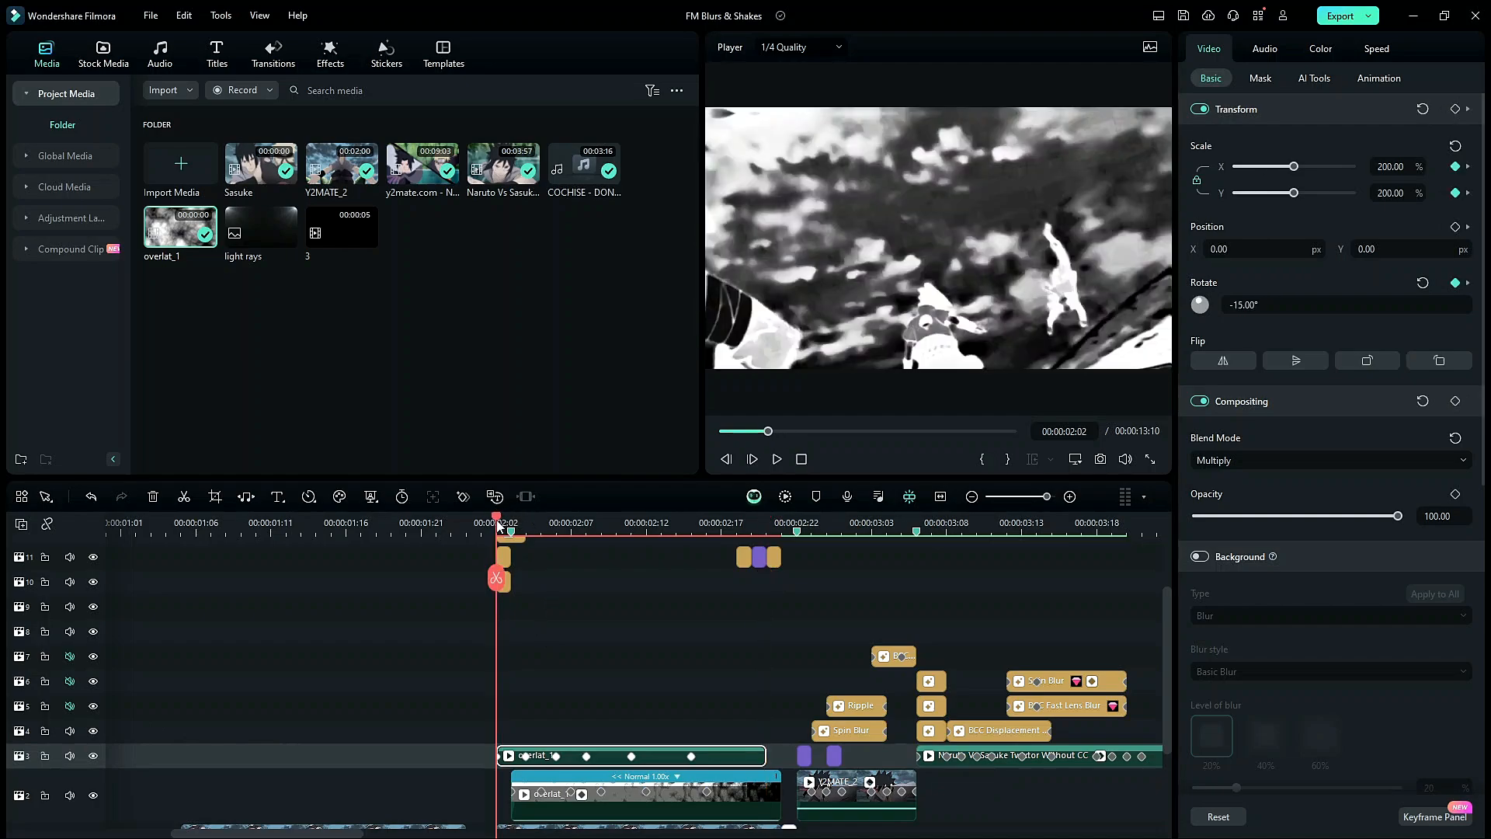
mouse_move(499, 527)
mouse_down()
mouse_move(611, 536)
mouse_move(492, 539)
mouse_up()
Turn off Reverse for the overlat_1 copy on track 3 and scrub through its opening frames
click(309, 496)
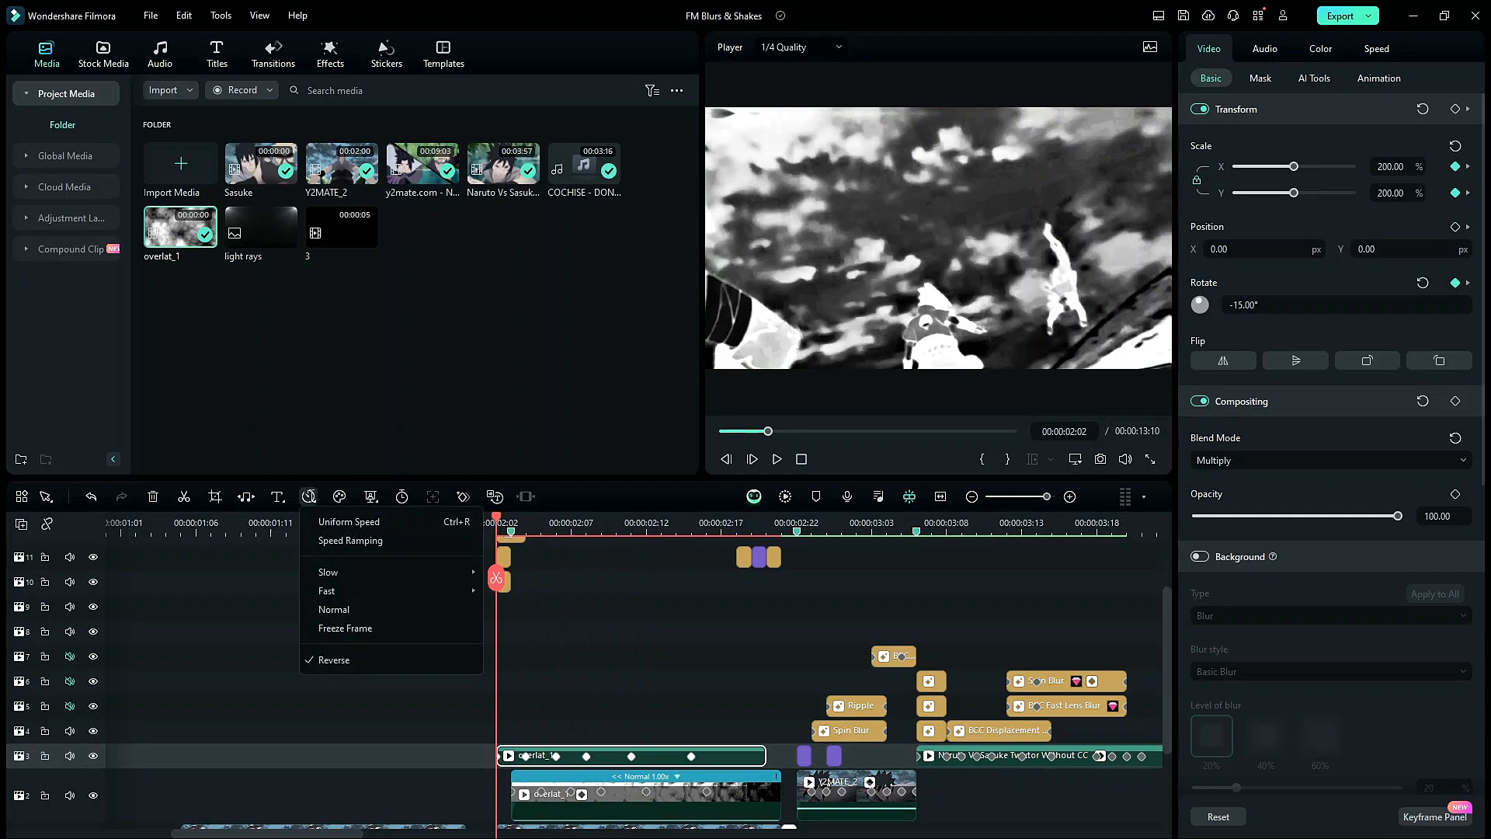
click(373, 660)
click(541, 524)
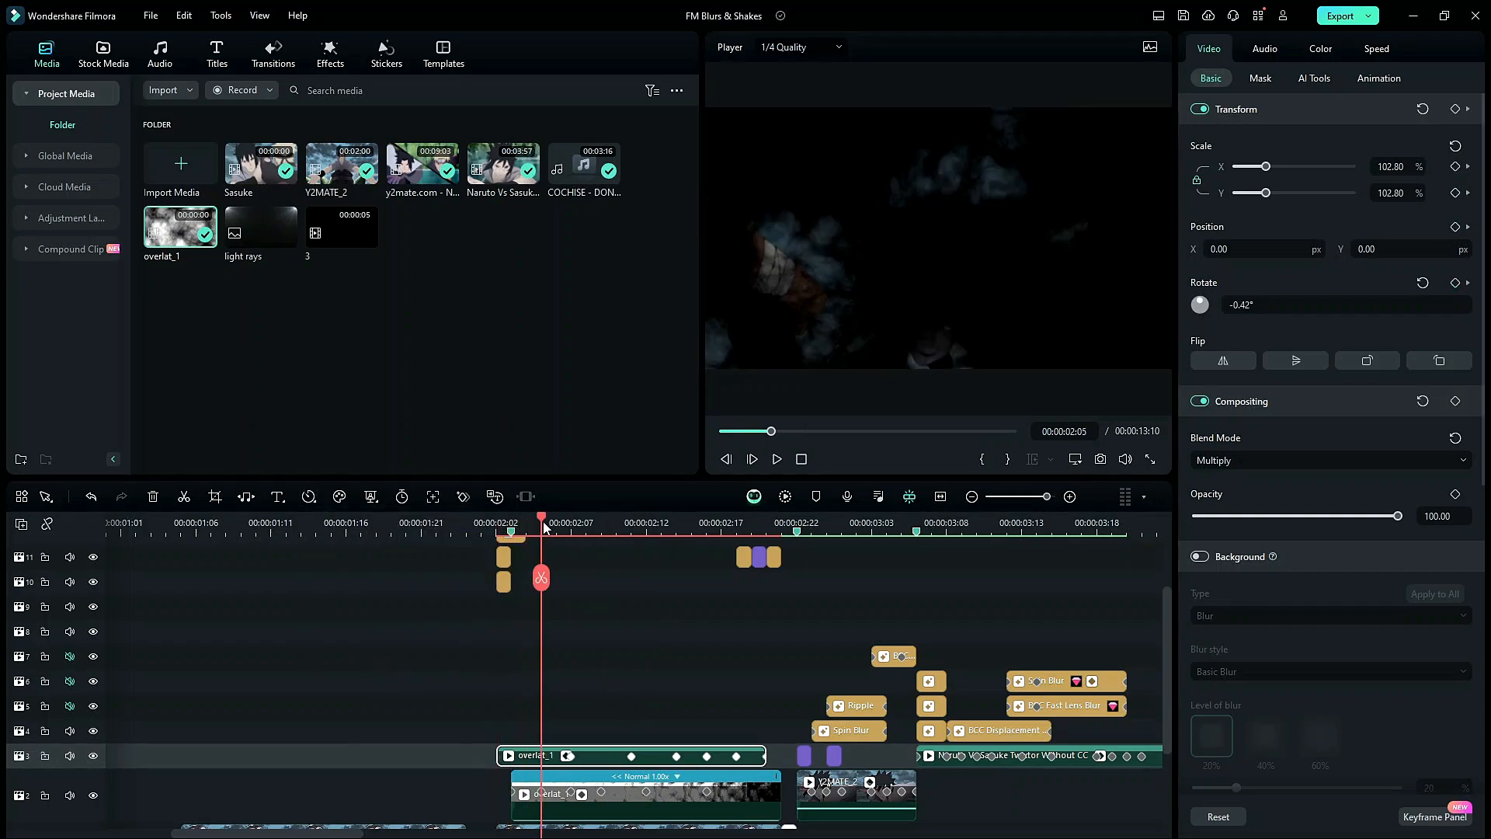
mouse_move(544, 528)
mouse_down()
mouse_move(659, 529)
mouse_move(556, 534)
mouse_up()
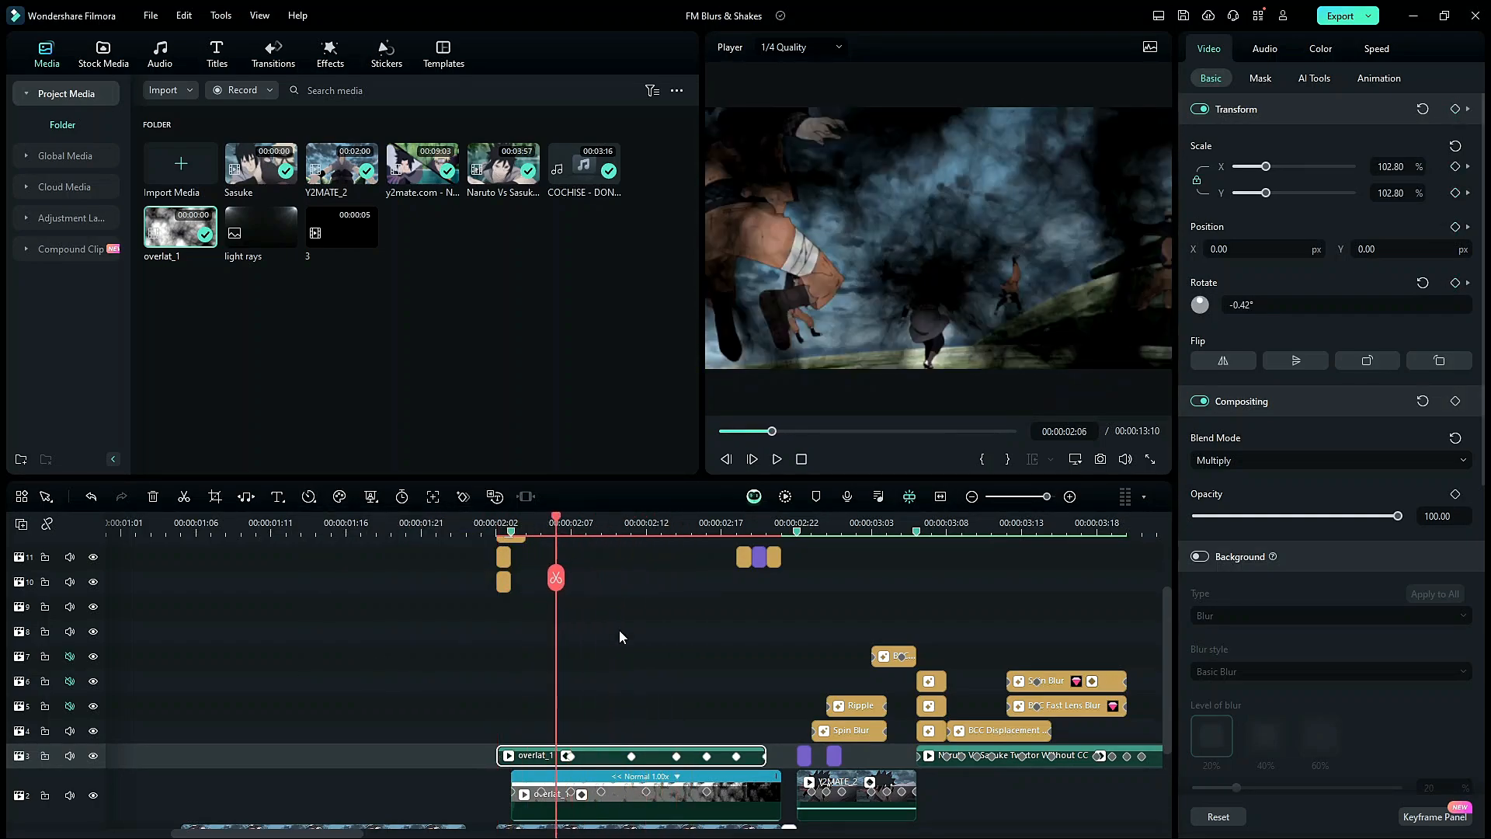
Trim the overlat_1 clip on track 2 so that it starts at about 00:00:02:08
scroll(618, 630, down, 2)
click(696, 732)
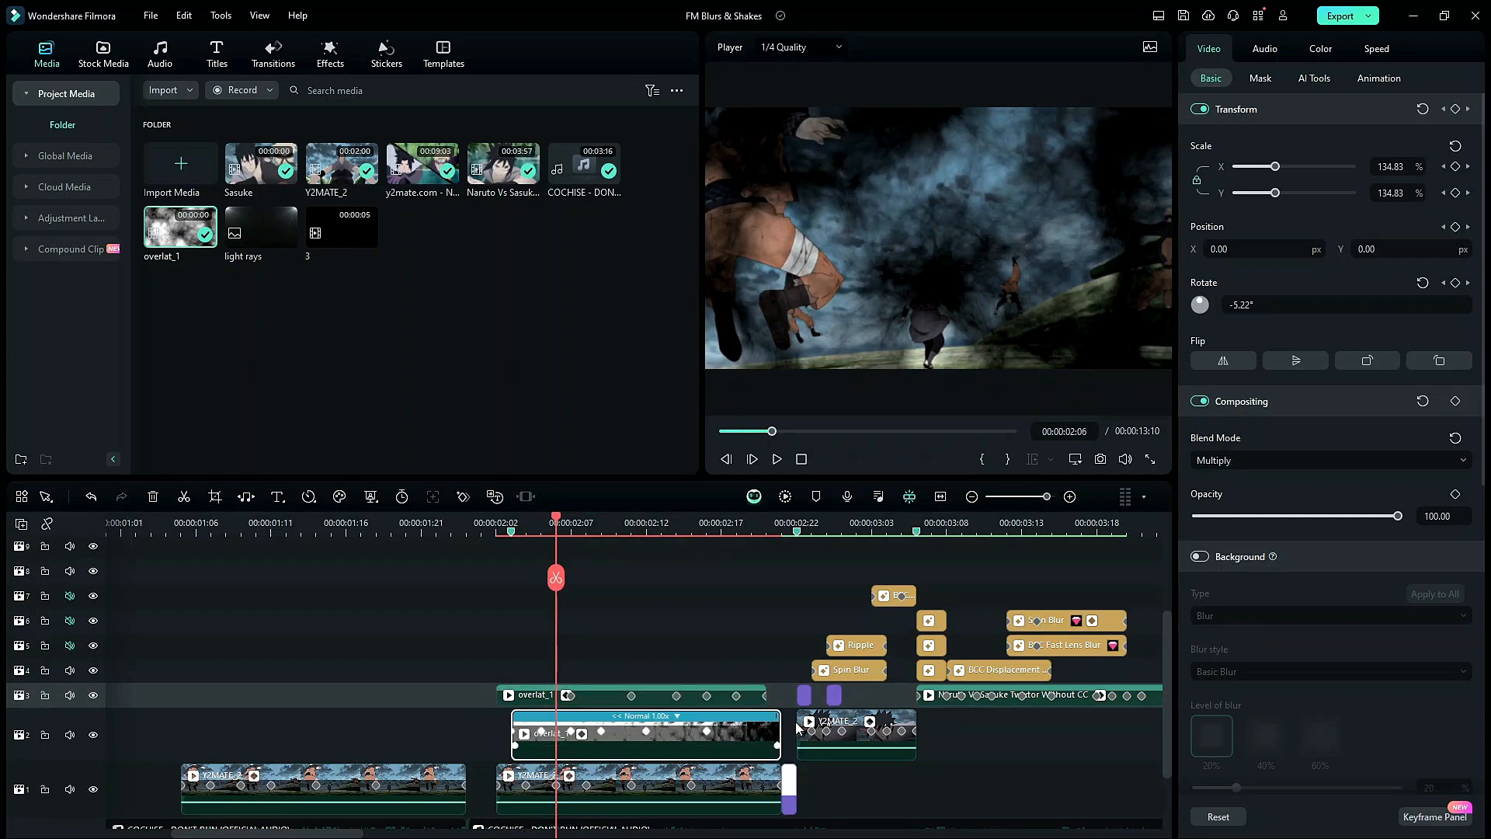
mouse_move(771, 733)
mouse_down()
mouse_move(705, 734)
mouse_move(767, 740)
mouse_up()
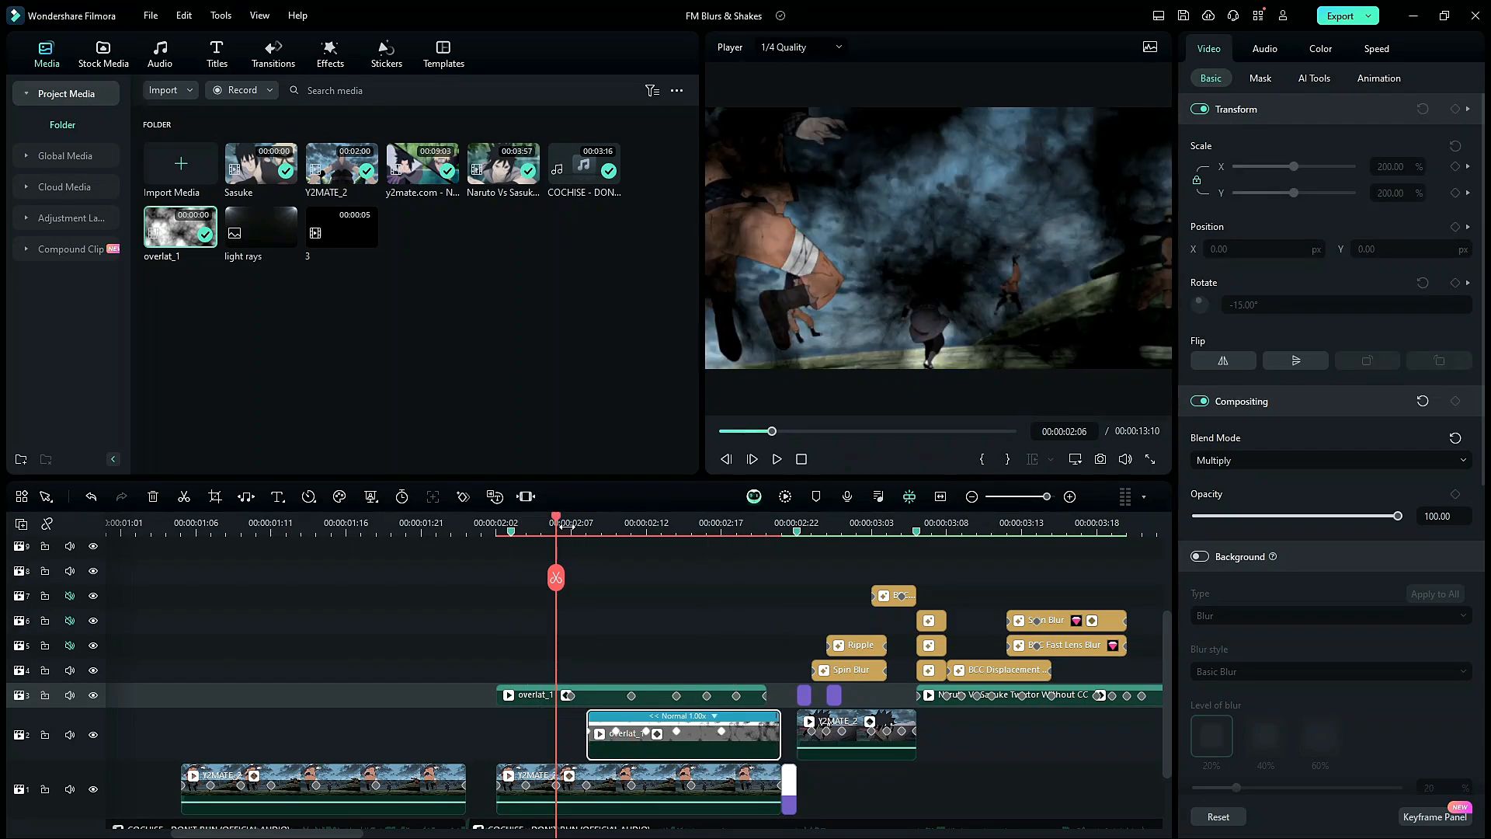
Play back the overlay section from 00:00:02:02 to check how the two overlat_1 clips blend
drag(559, 528, 499, 565)
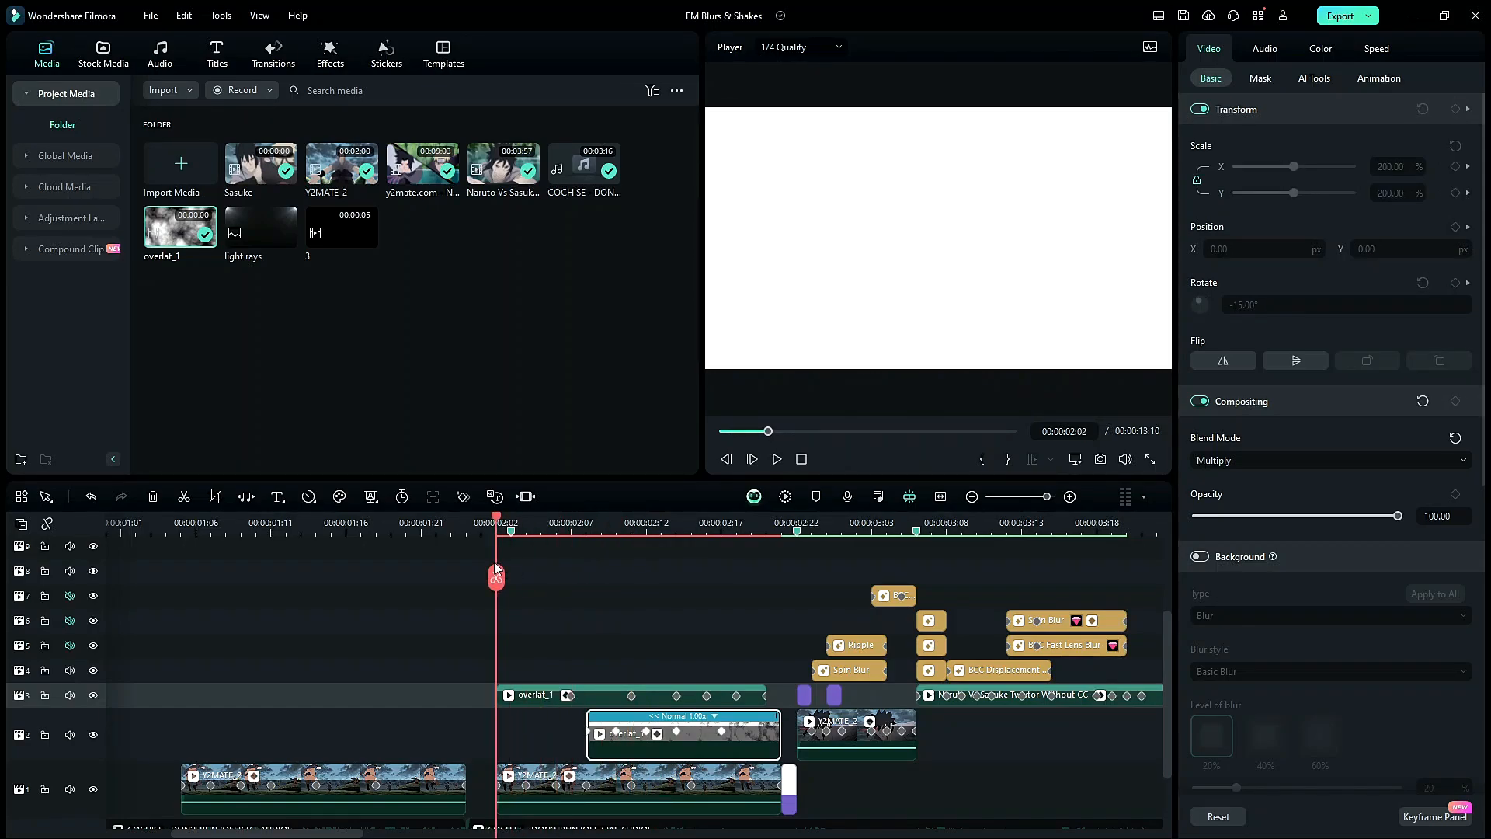
scroll(548, 659, up, 3)
key(space)
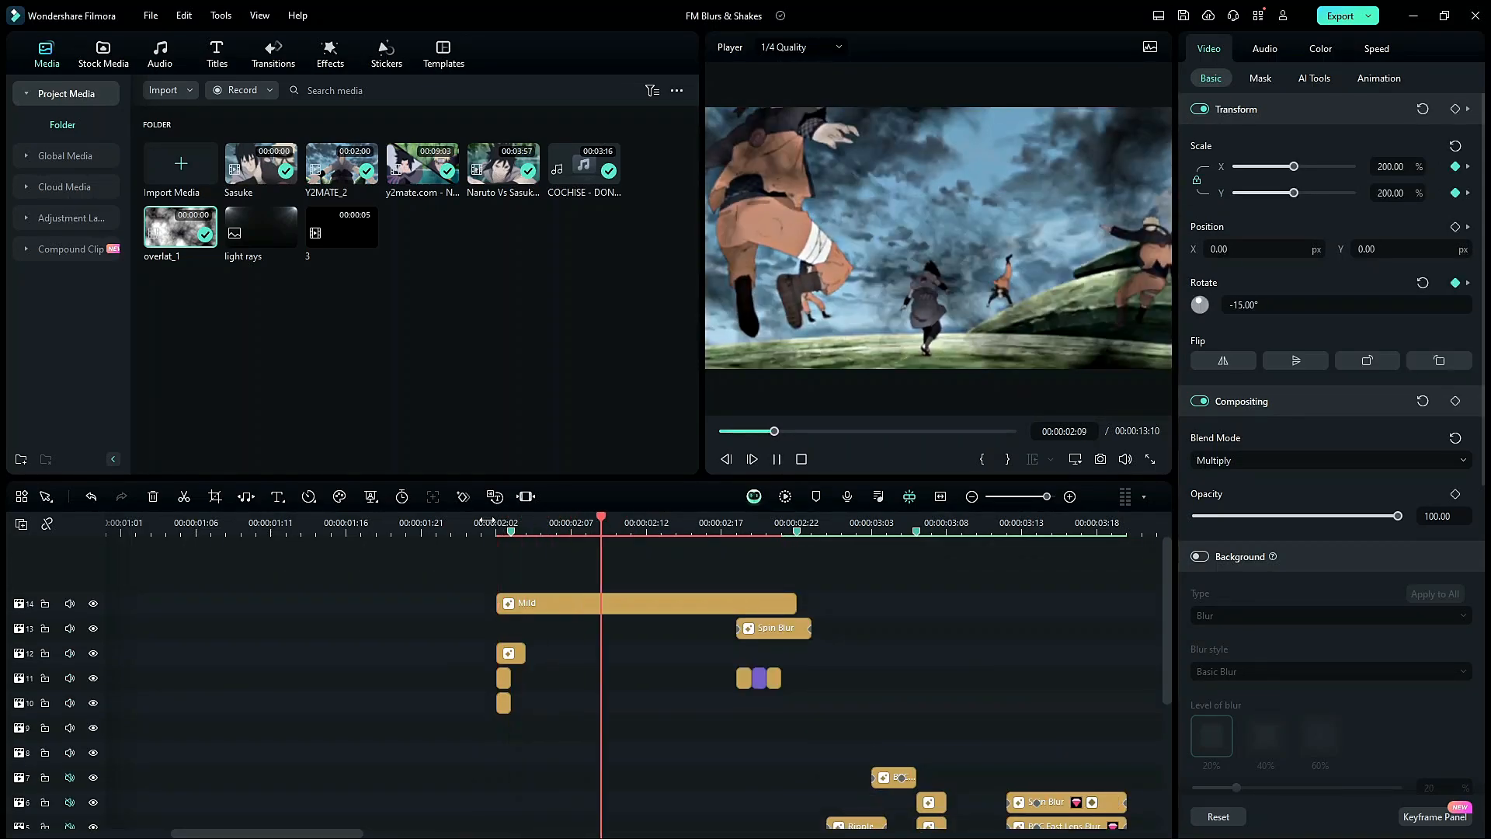
click(402, 520)
key(space)
key(space)
Turn the second Y2MATE_2 clip on track 1 into a compound clip
drag(499, 522, 673, 626)
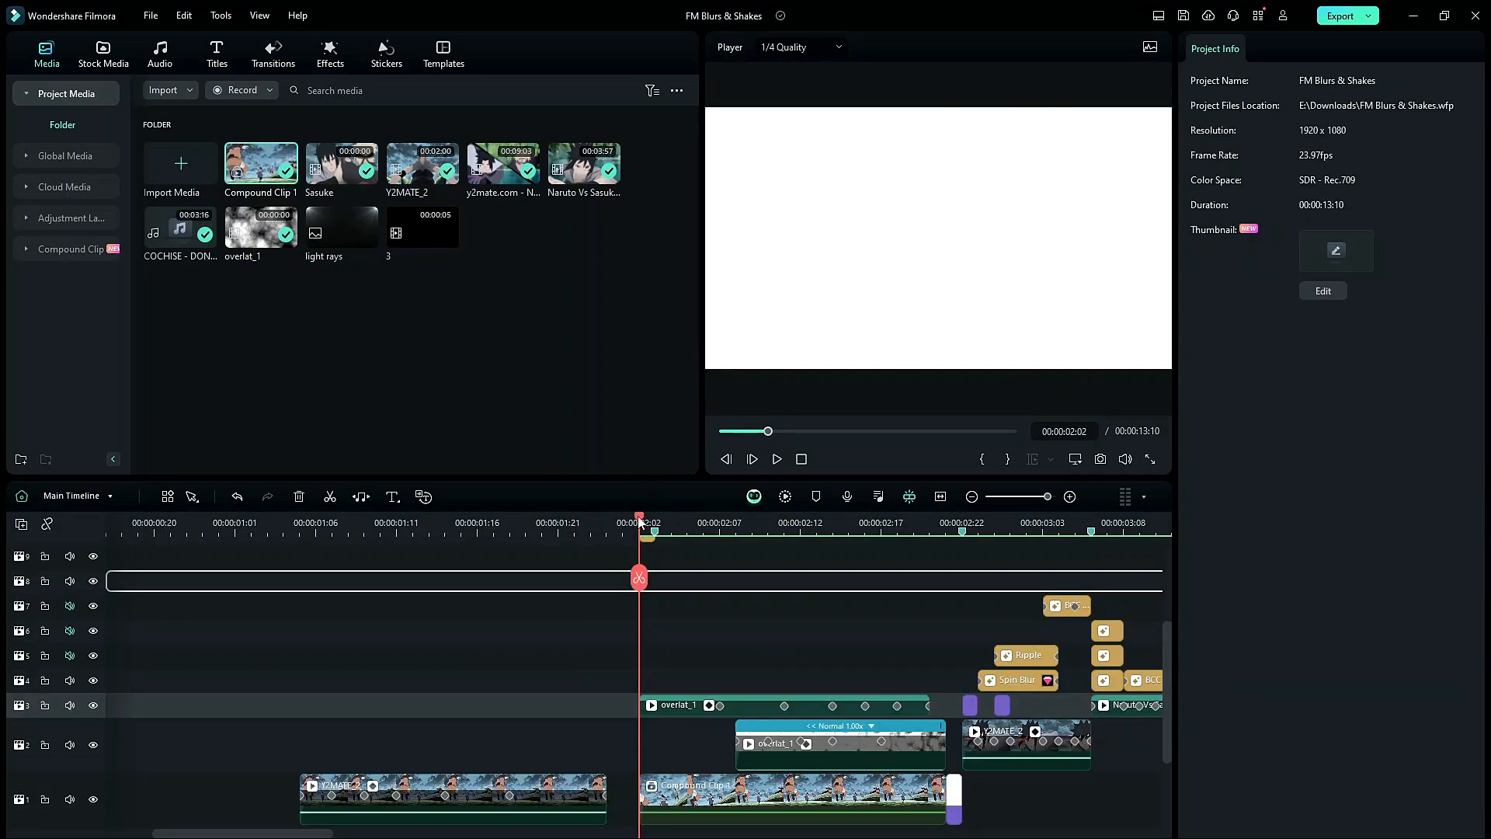
drag(641, 526, 631, 596)
scroll(693, 635, up, 1)
scroll(715, 533, down, 2)
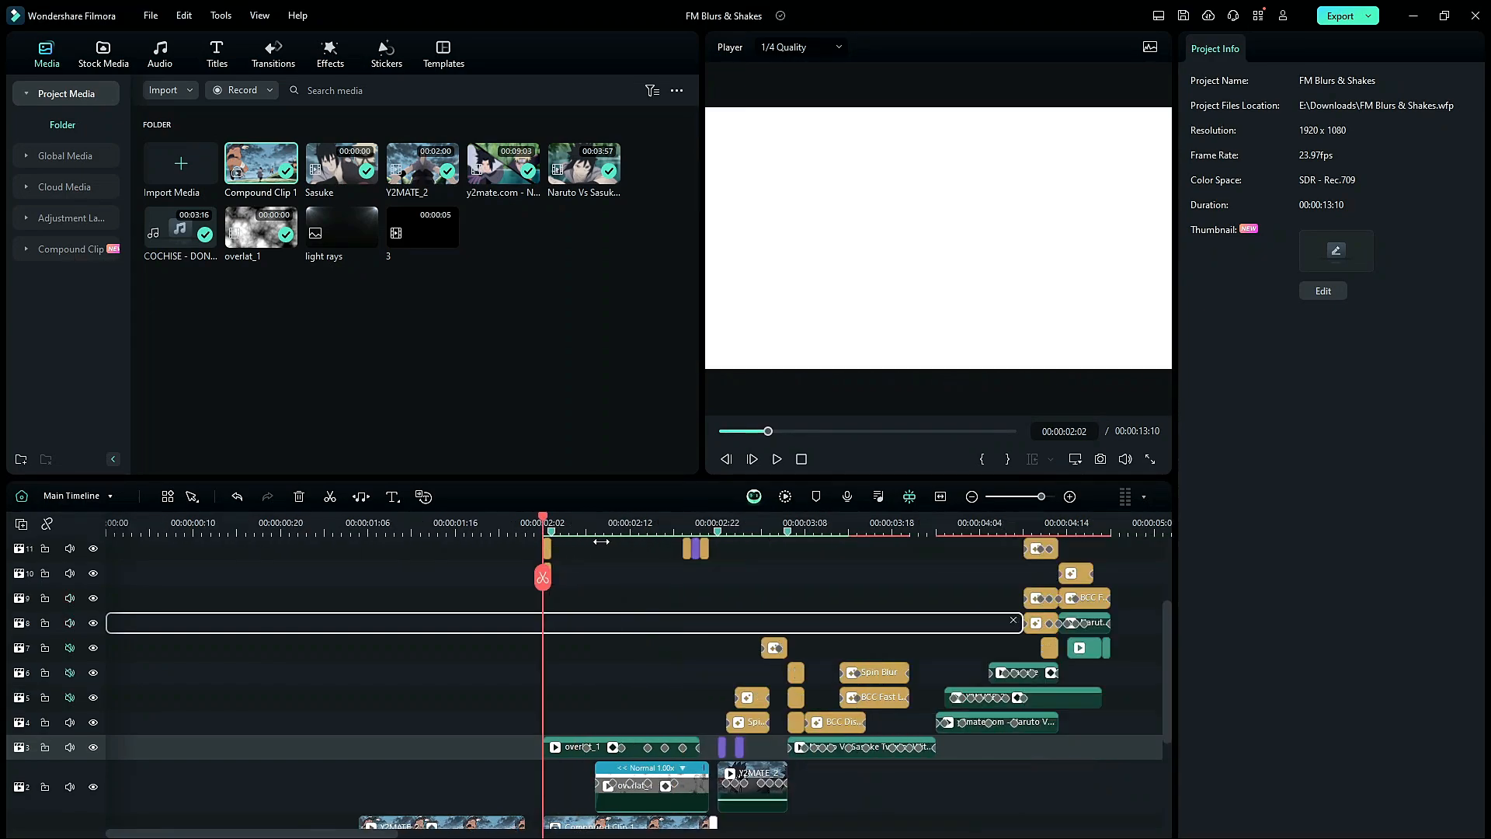
Add the light rays image to track 11 after the existing clips and split it at 00:00:05:11
drag(373, 251, 724, 521)
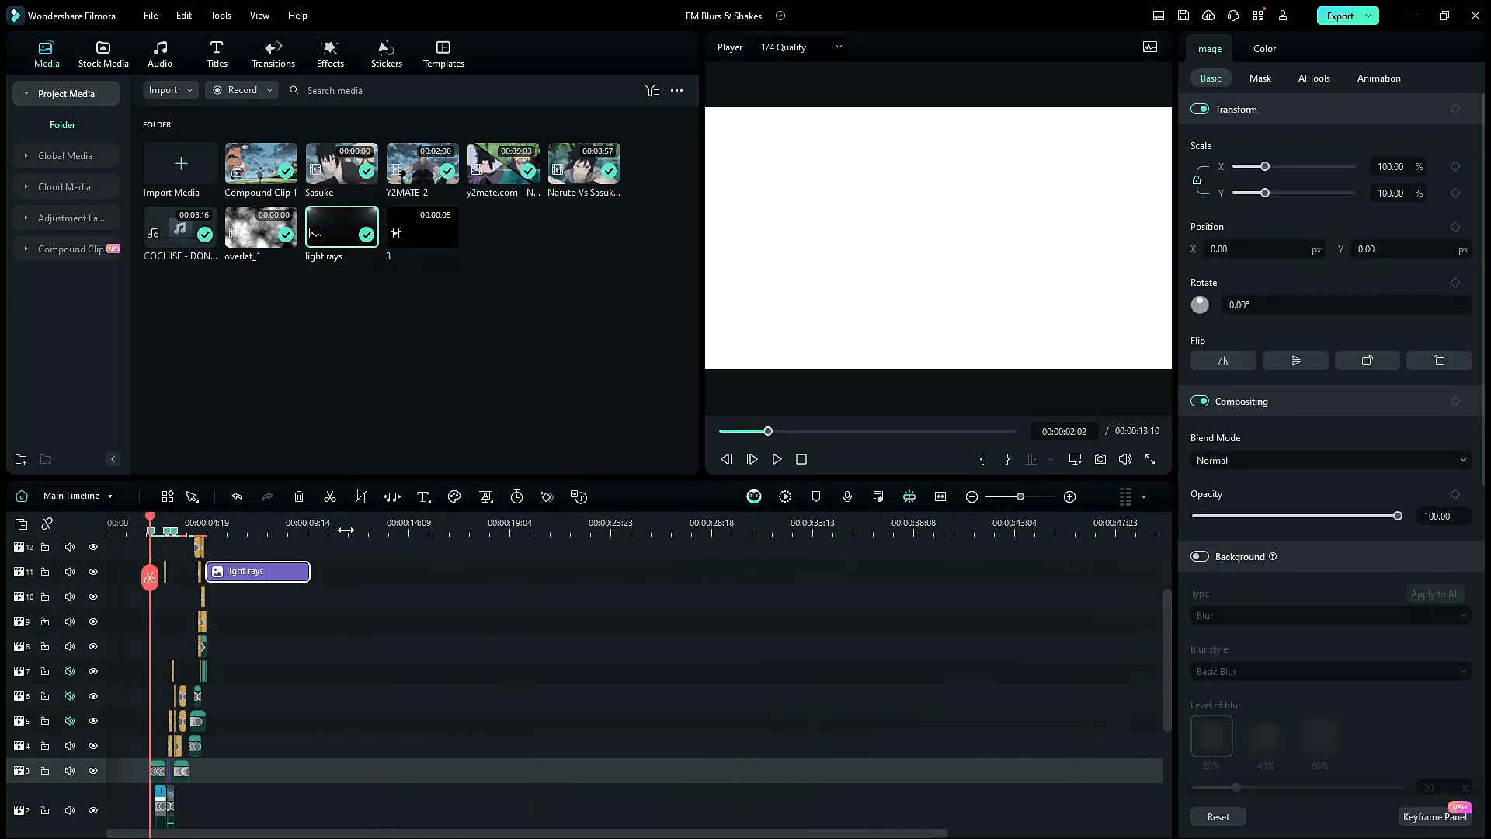
drag(345, 531, 433, 534)
drag(152, 516, 193, 513)
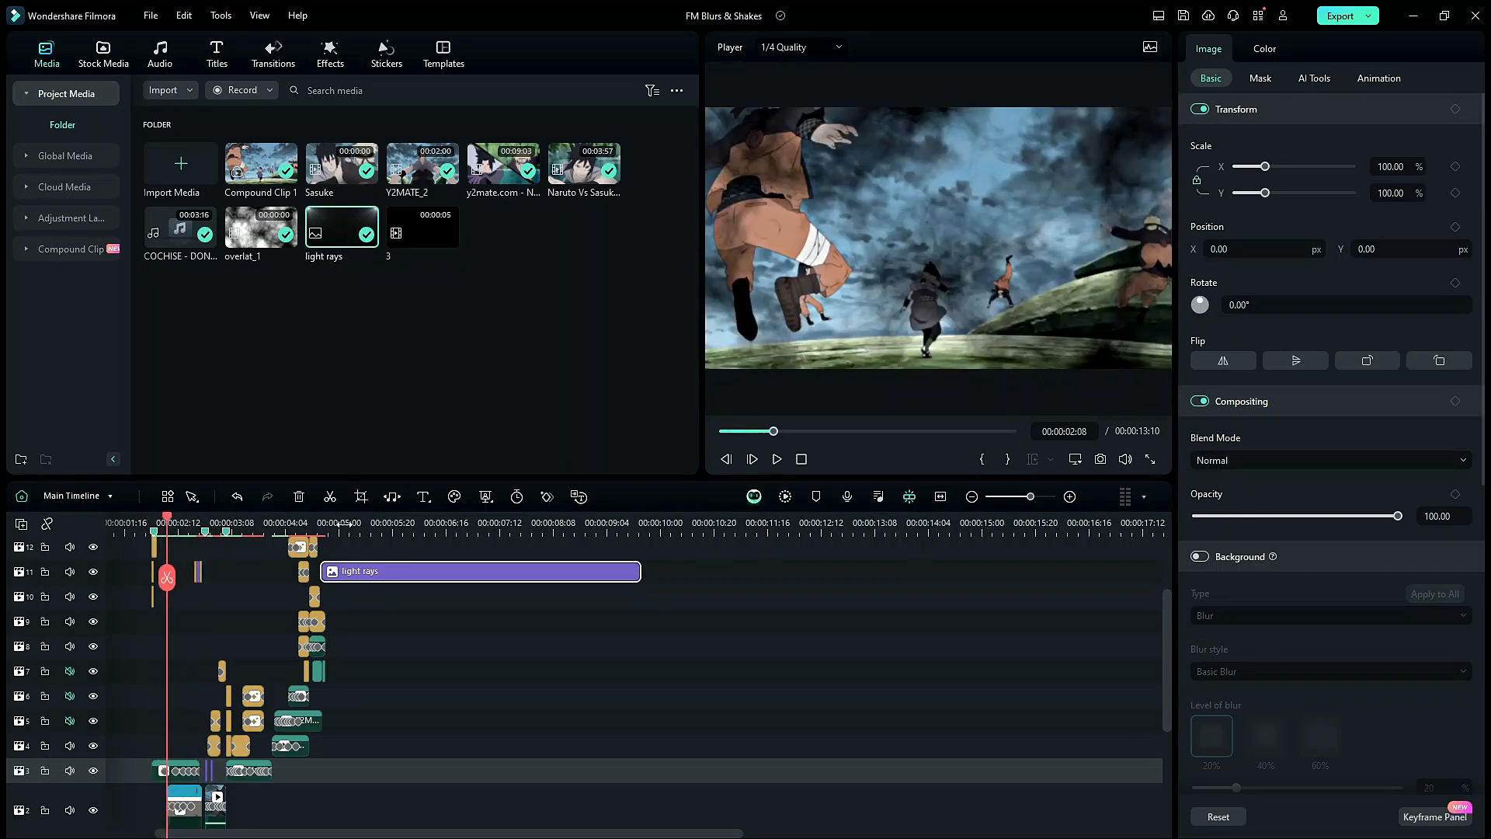
mouse_move(349, 525)
mouse_down()
mouse_move(334, 520)
mouse_move(370, 519)
mouse_up()
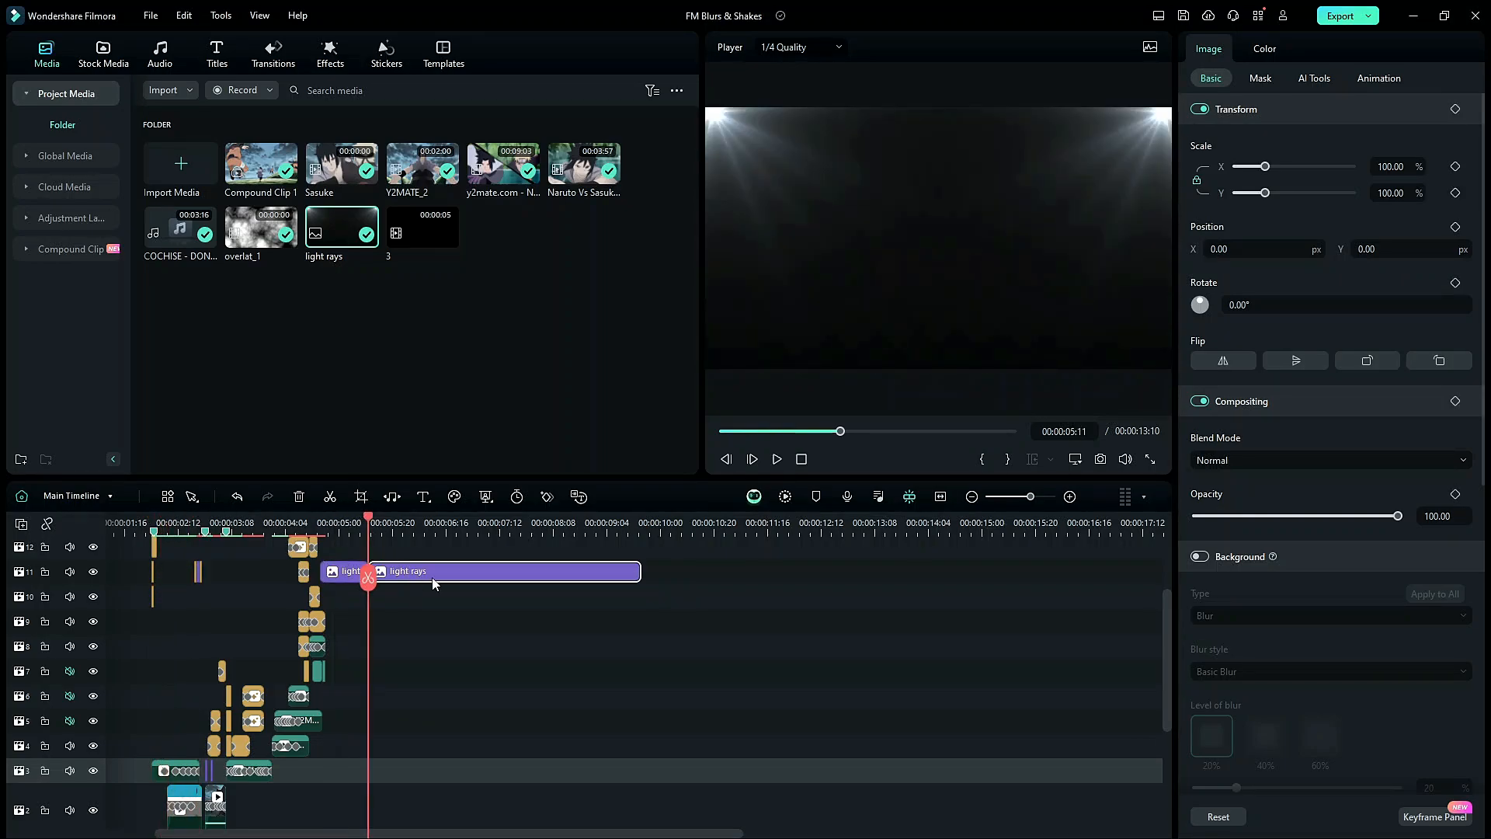
Delete the second part of the split light rays image and move the rest to track 5, starting at 00:00:02:02 with overlat_1
key(Delete)
click(342, 572)
drag(341, 571, 155, 702)
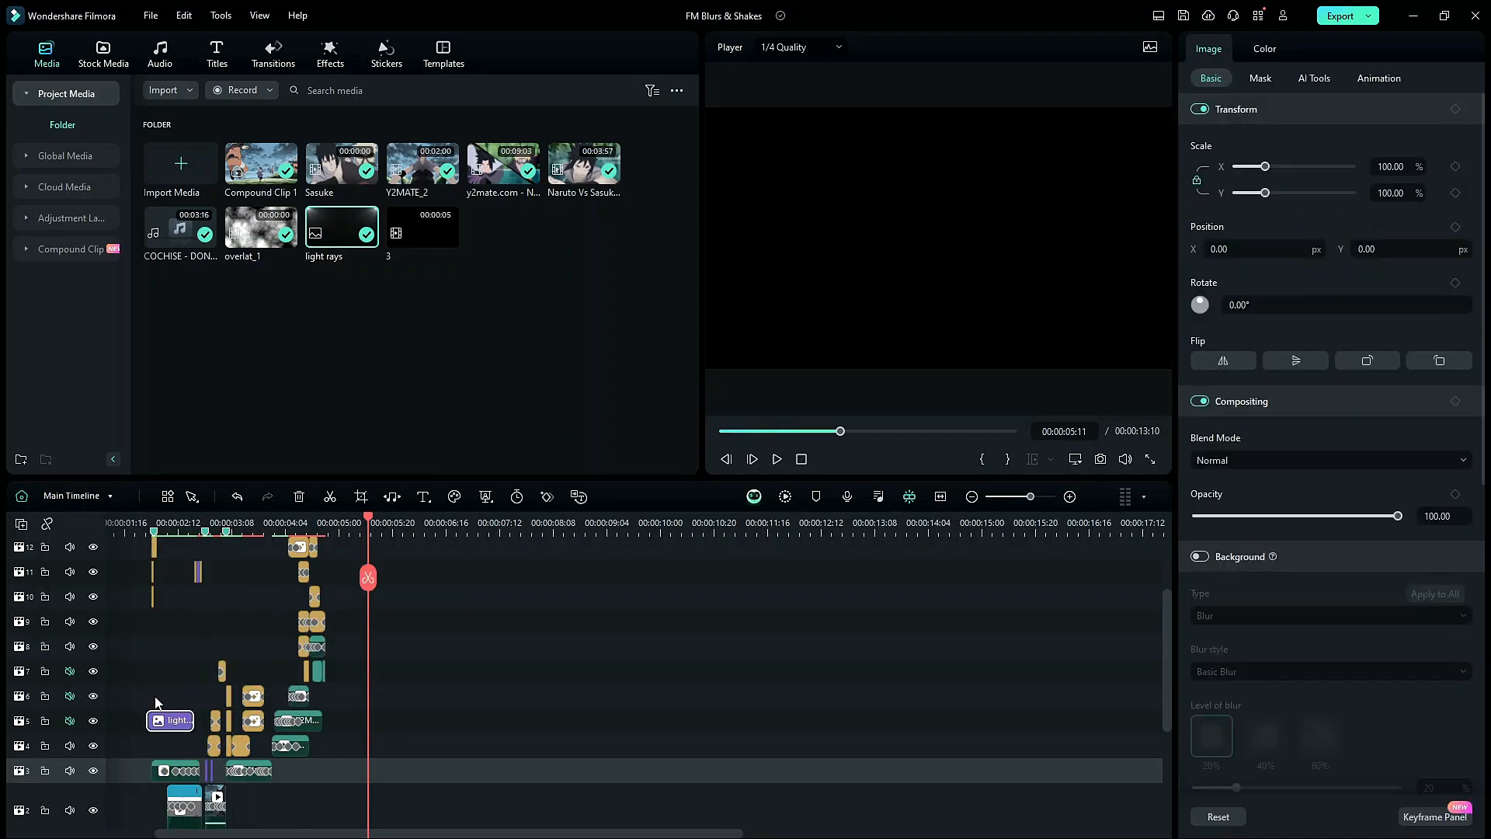
click(154, 519)
scroll(553, 593, up, 3)
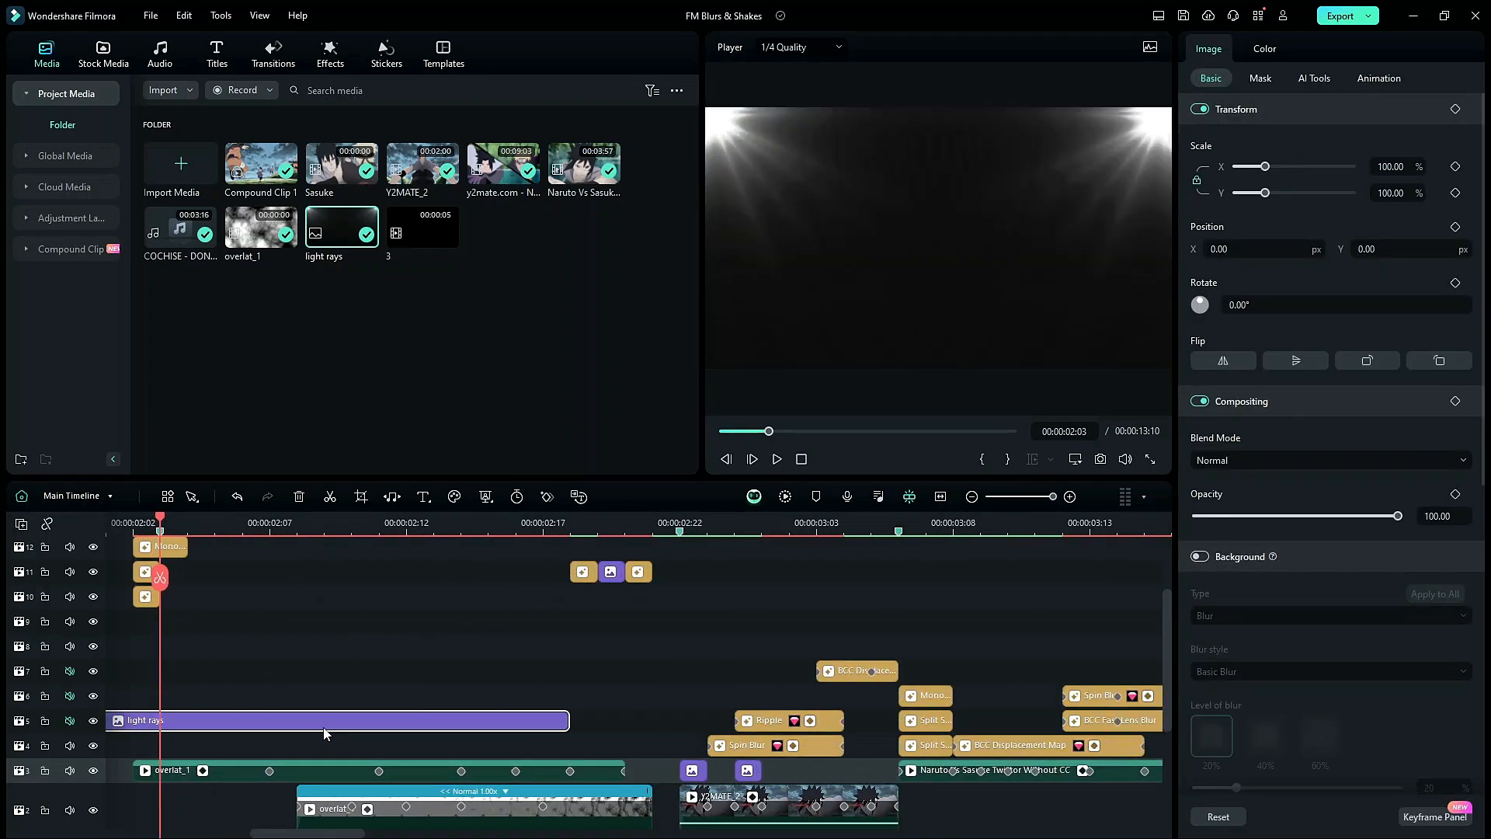
drag(324, 734, 378, 733)
Set the blend mode of the light rays image on track 5 to Screen
click(1282, 458)
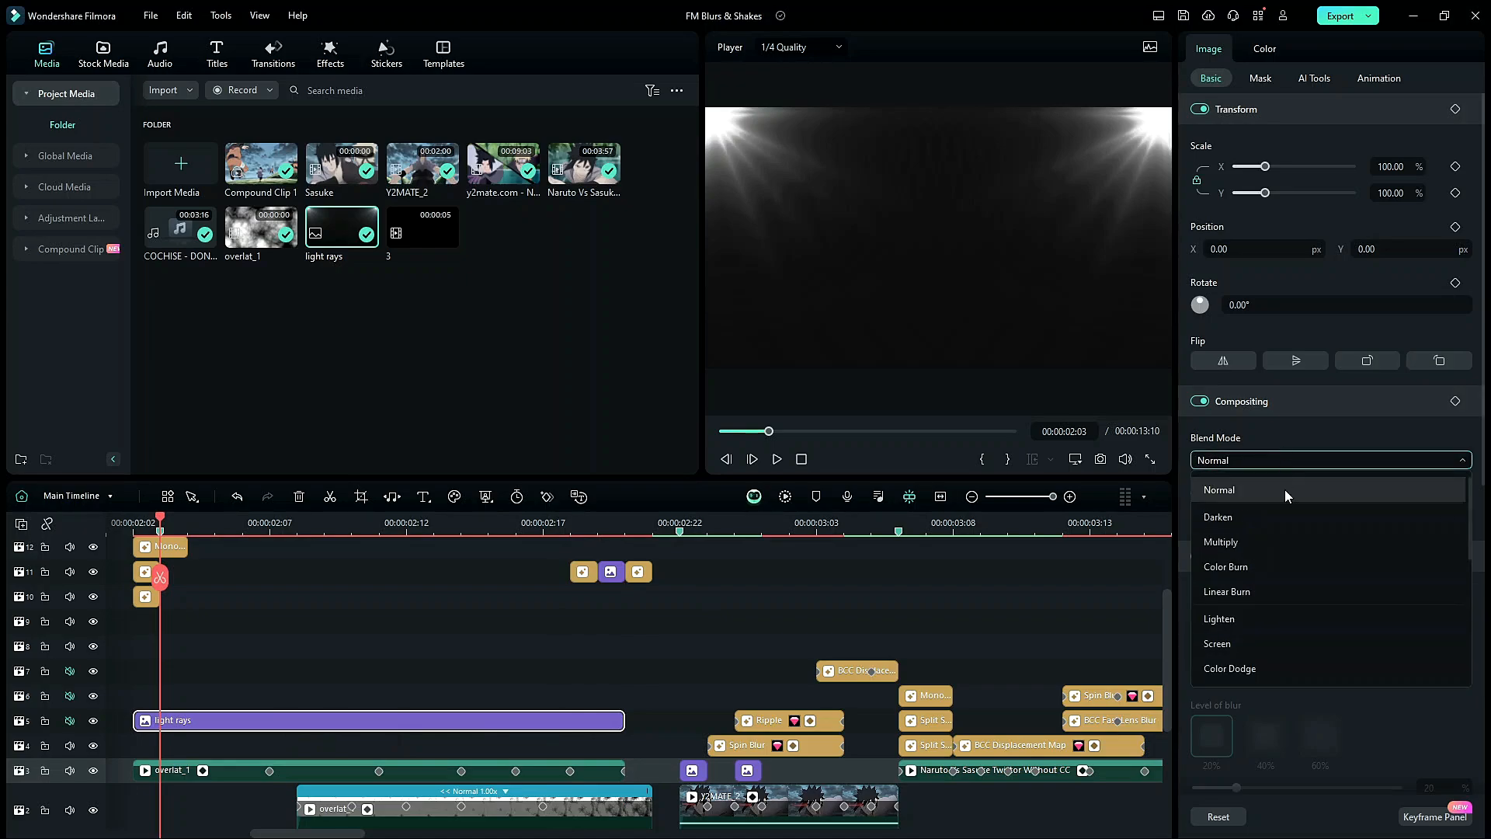
scroll(1297, 625, down, 1)
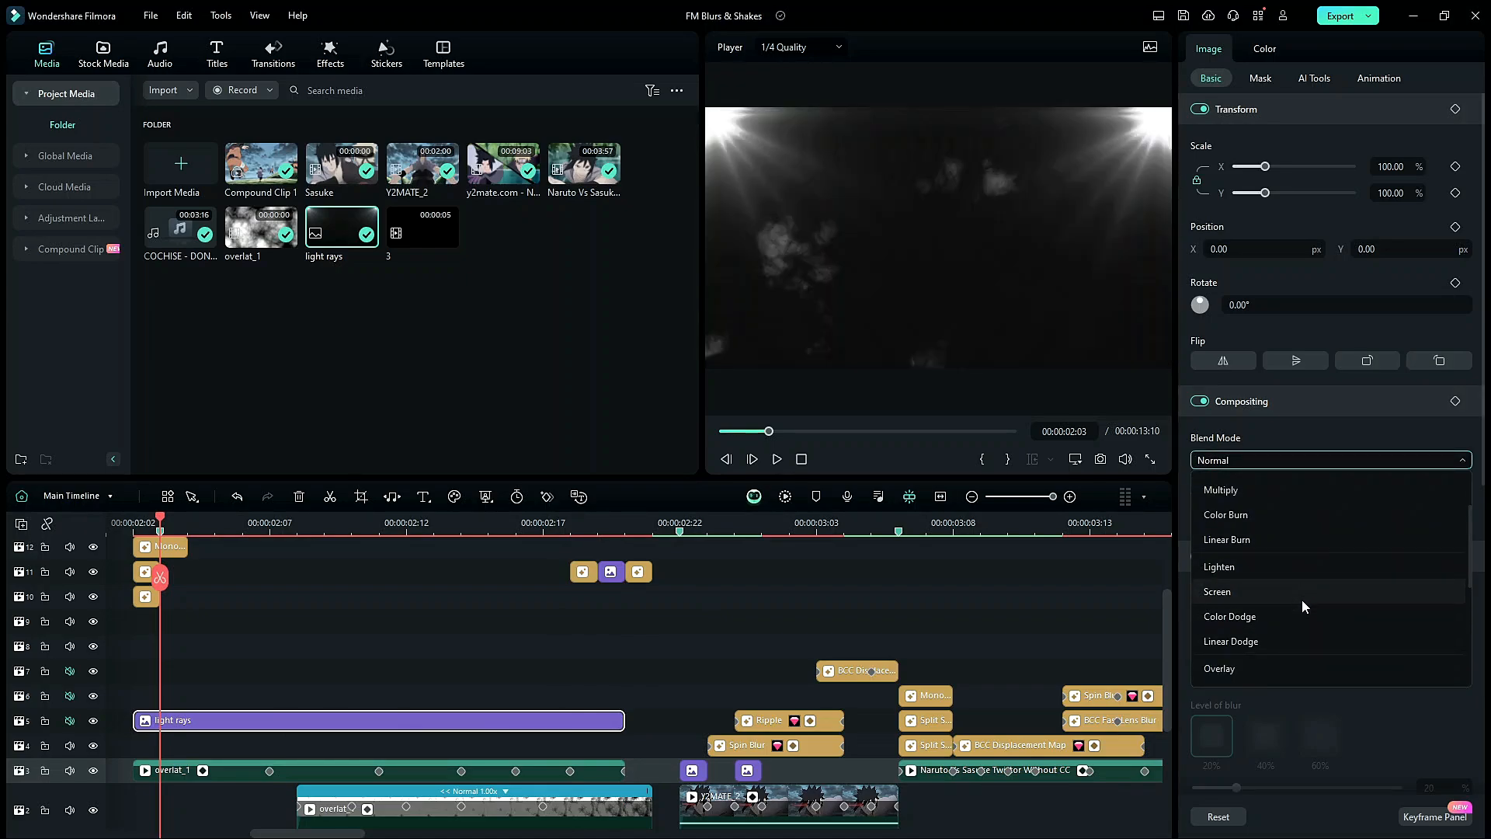
click(1286, 591)
Keyframe the light rays opacity at 0 at the clip's start, 00:00:02:02
click(133, 523)
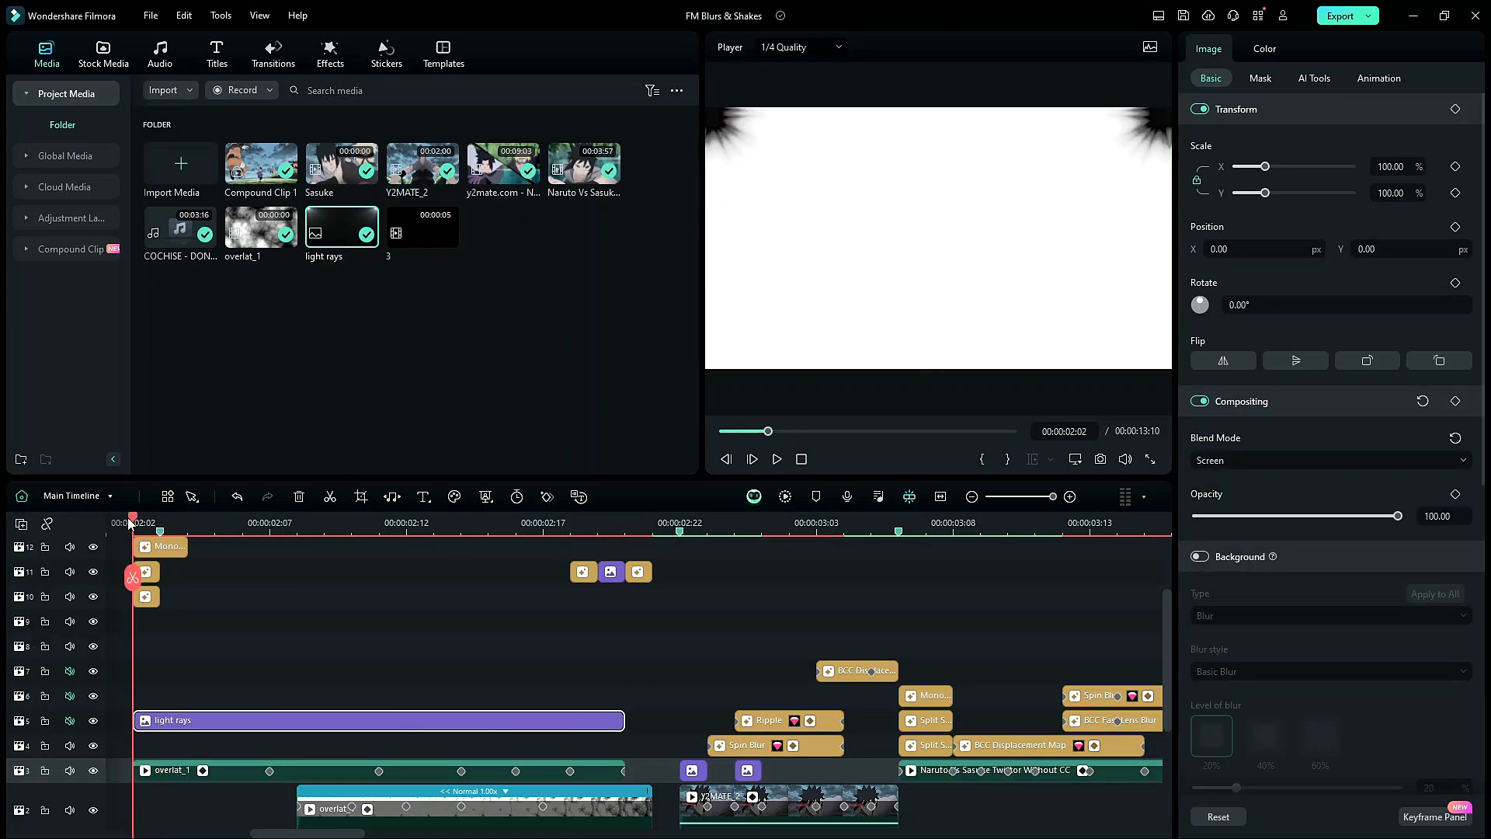
mouse_move(130, 522)
mouse_down()
mouse_move(303, 551)
mouse_move(133, 542)
mouse_up()
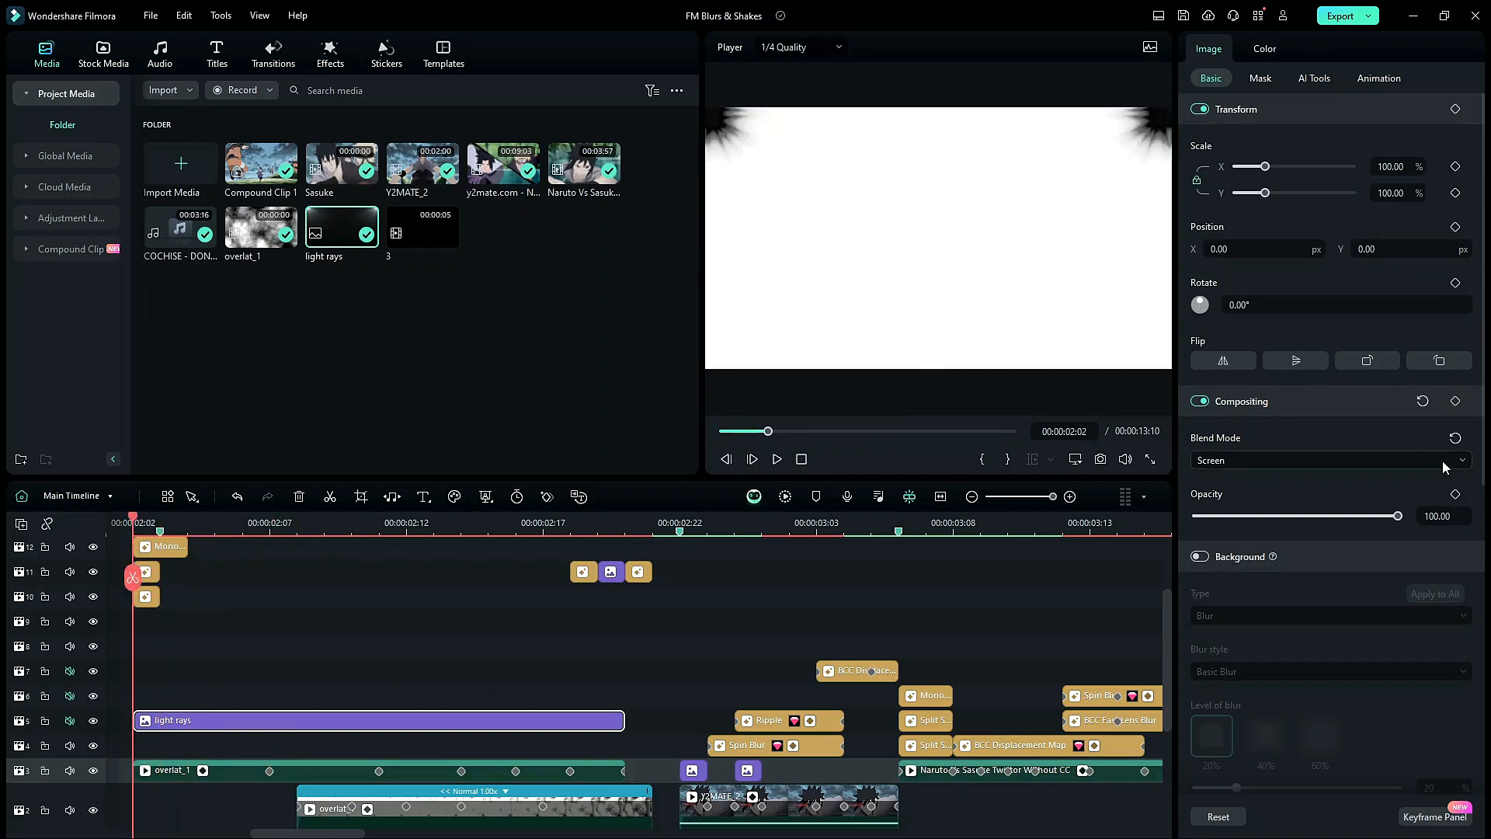
click(1455, 495)
drag(1397, 515, 1128, 521)
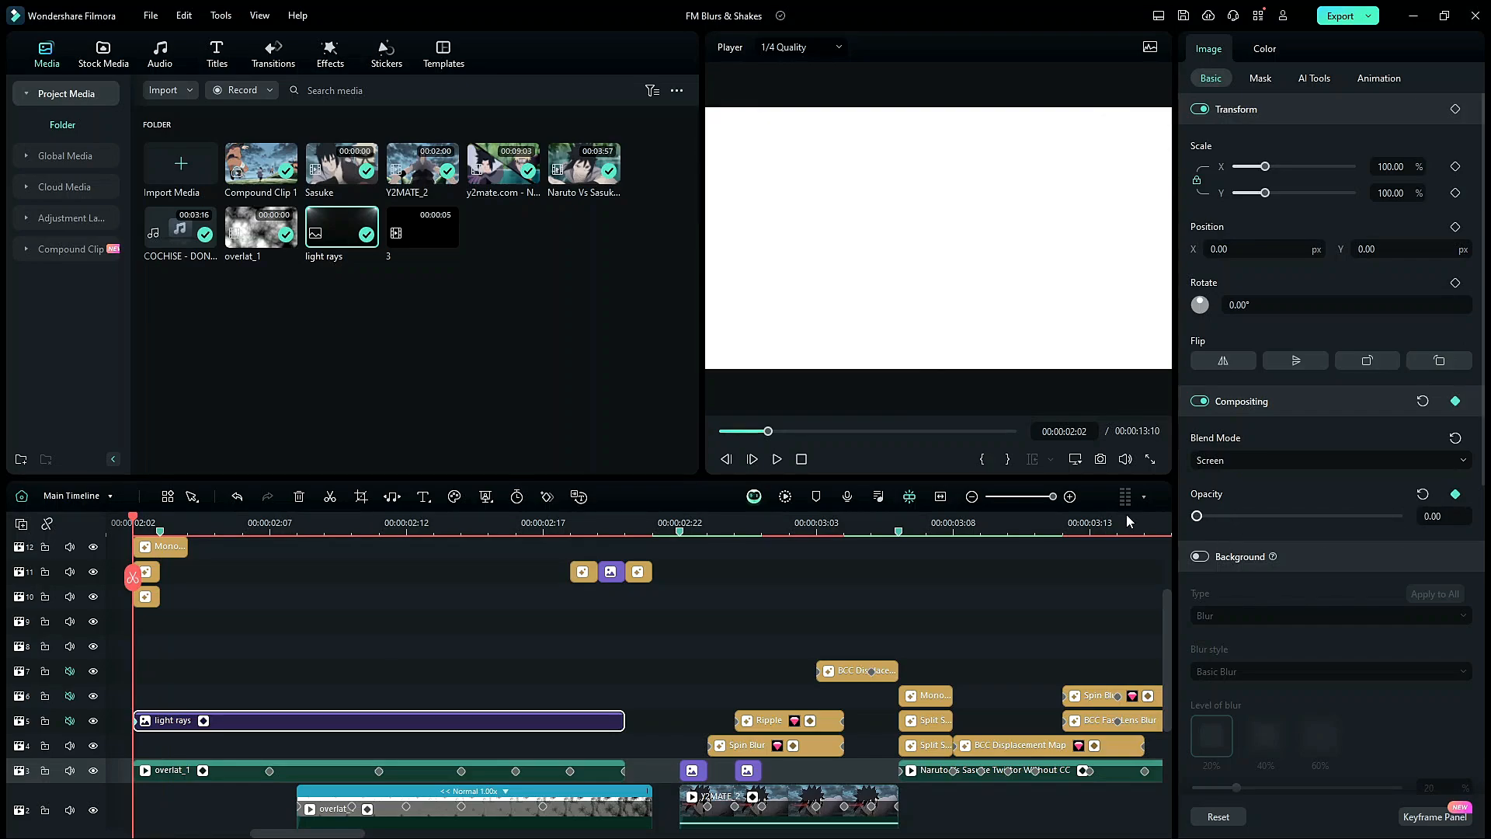
Keyframe the light rays opacity back at its default of 100 at 00:00:02:06
click(215, 522)
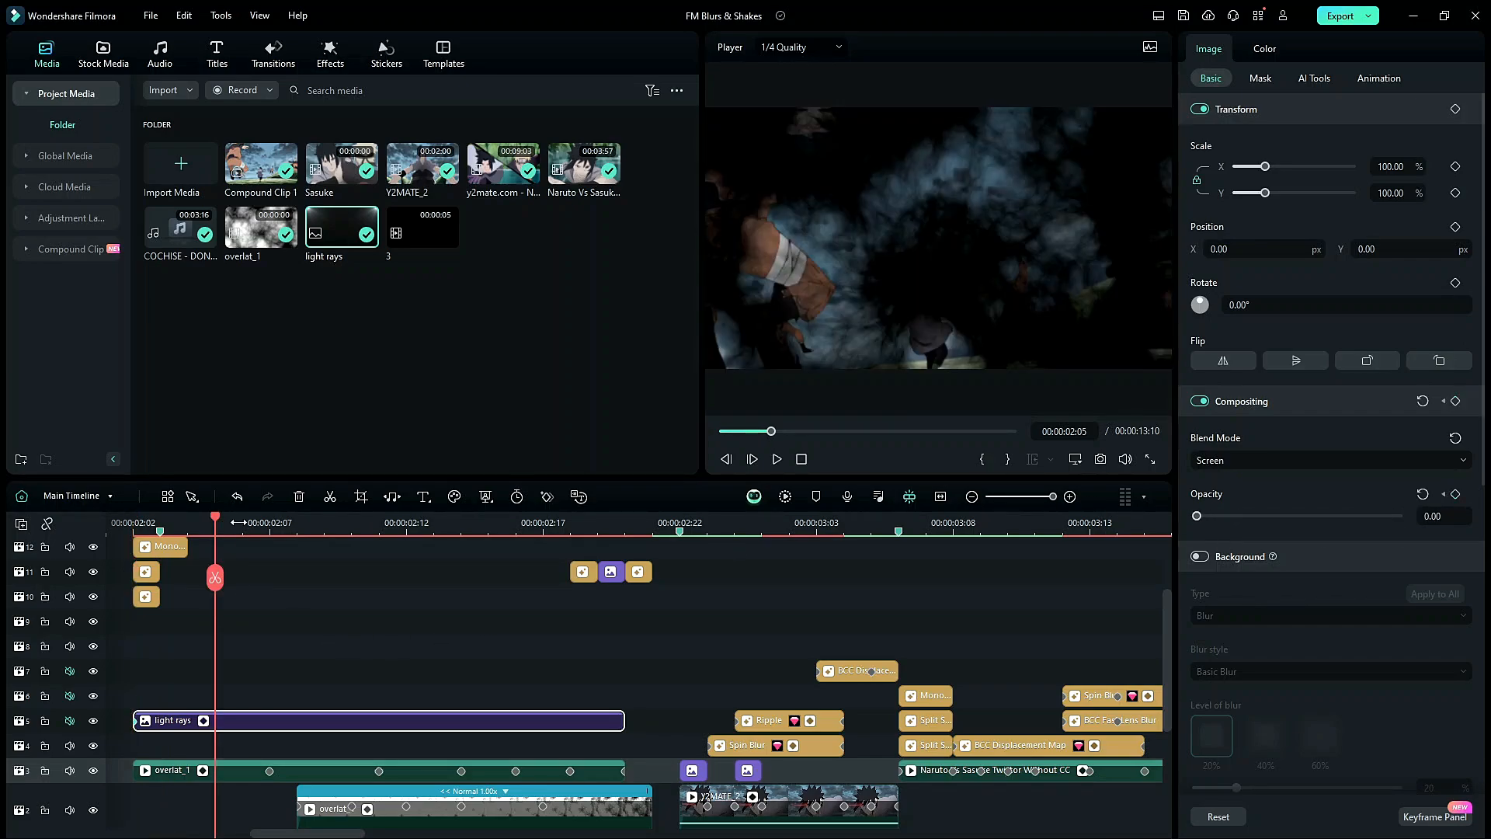
click(326, 629)
click(240, 719)
key(Right)
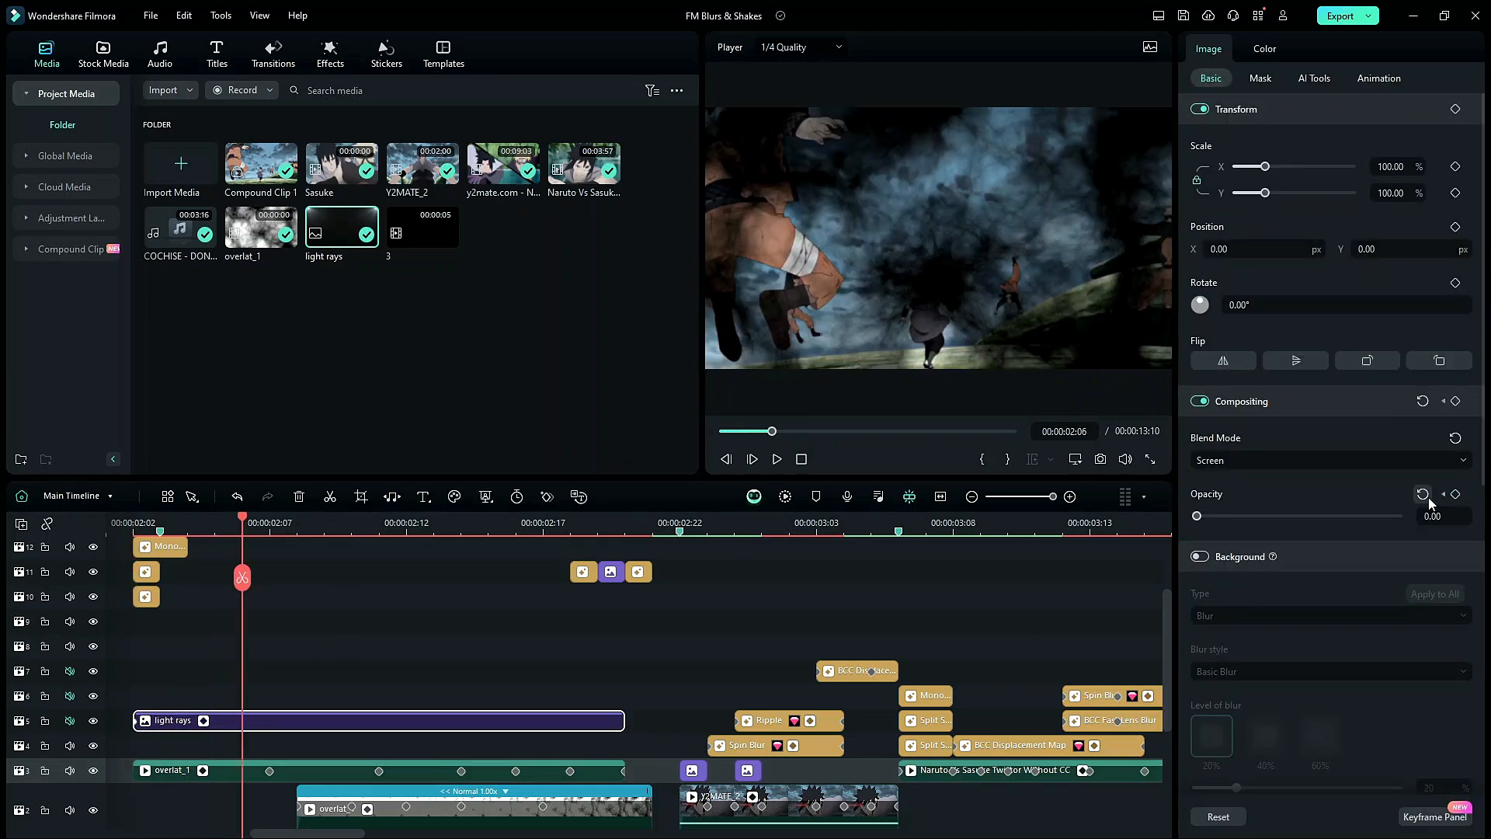
click(1425, 494)
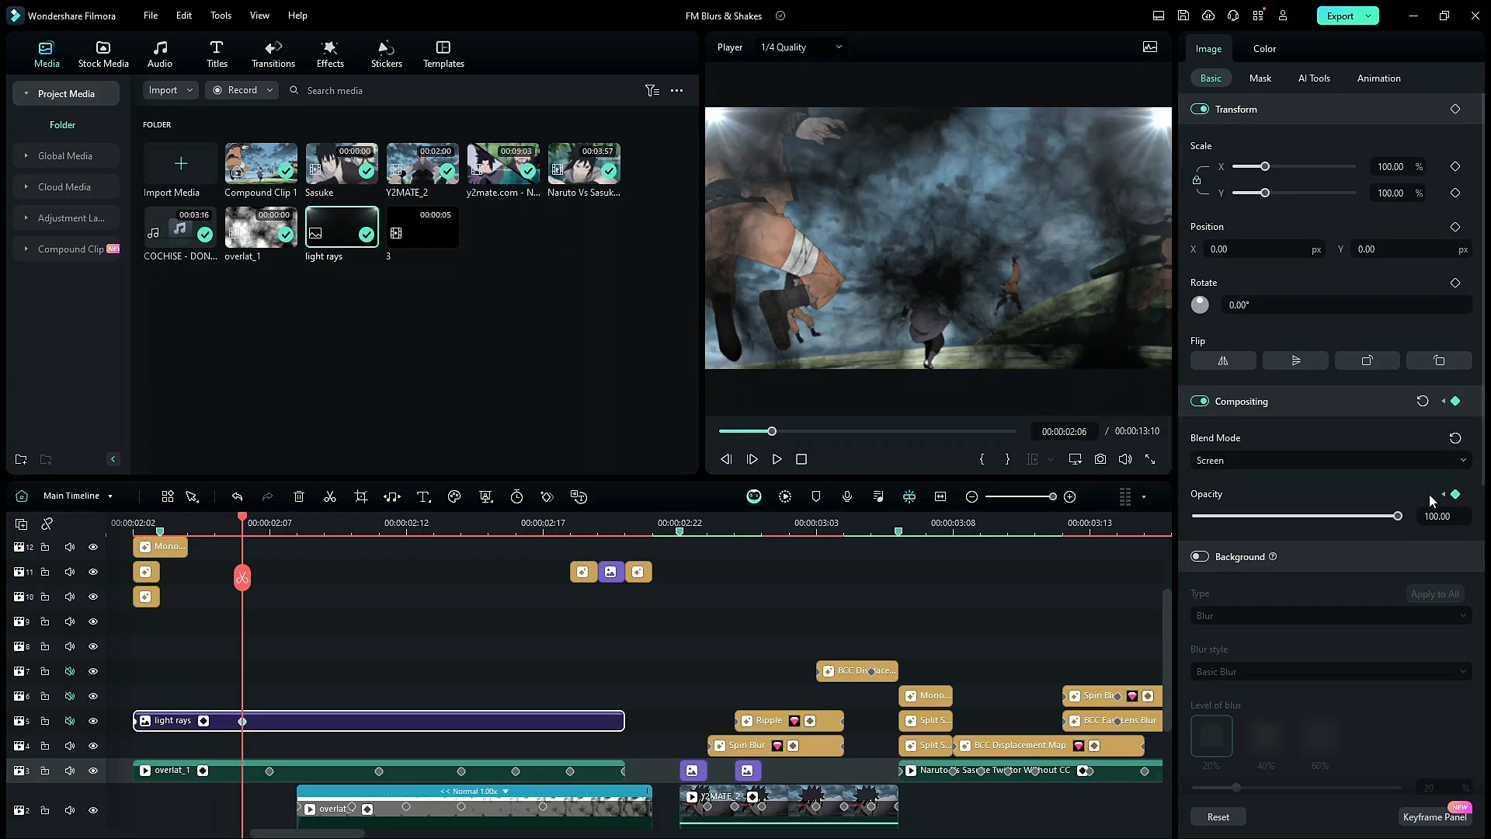
Keyframe the light rays opacity at 50 at 00:00:02:12
click(462, 521)
click(411, 522)
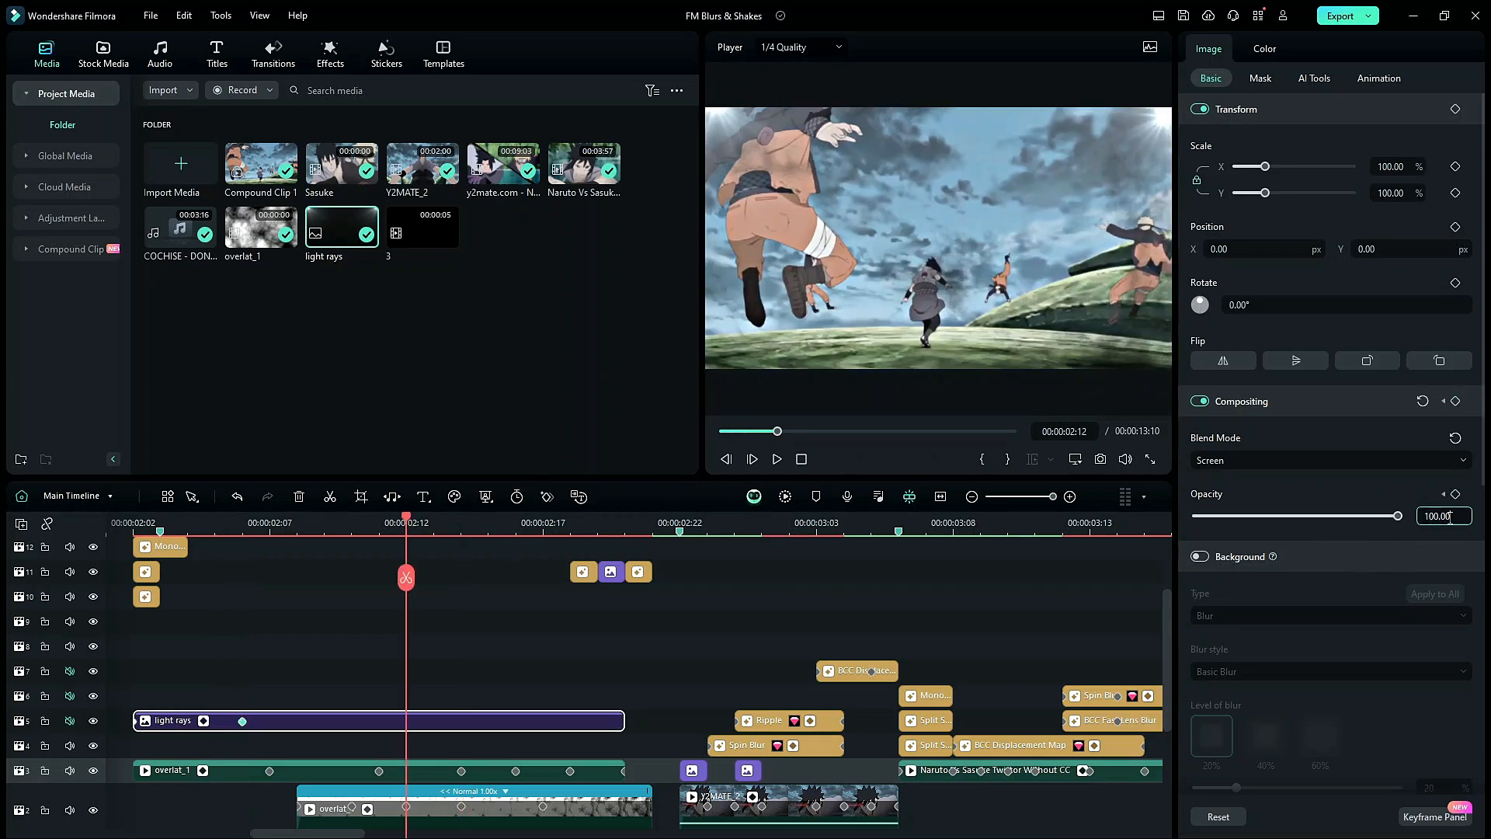
text(50)
key(Return)
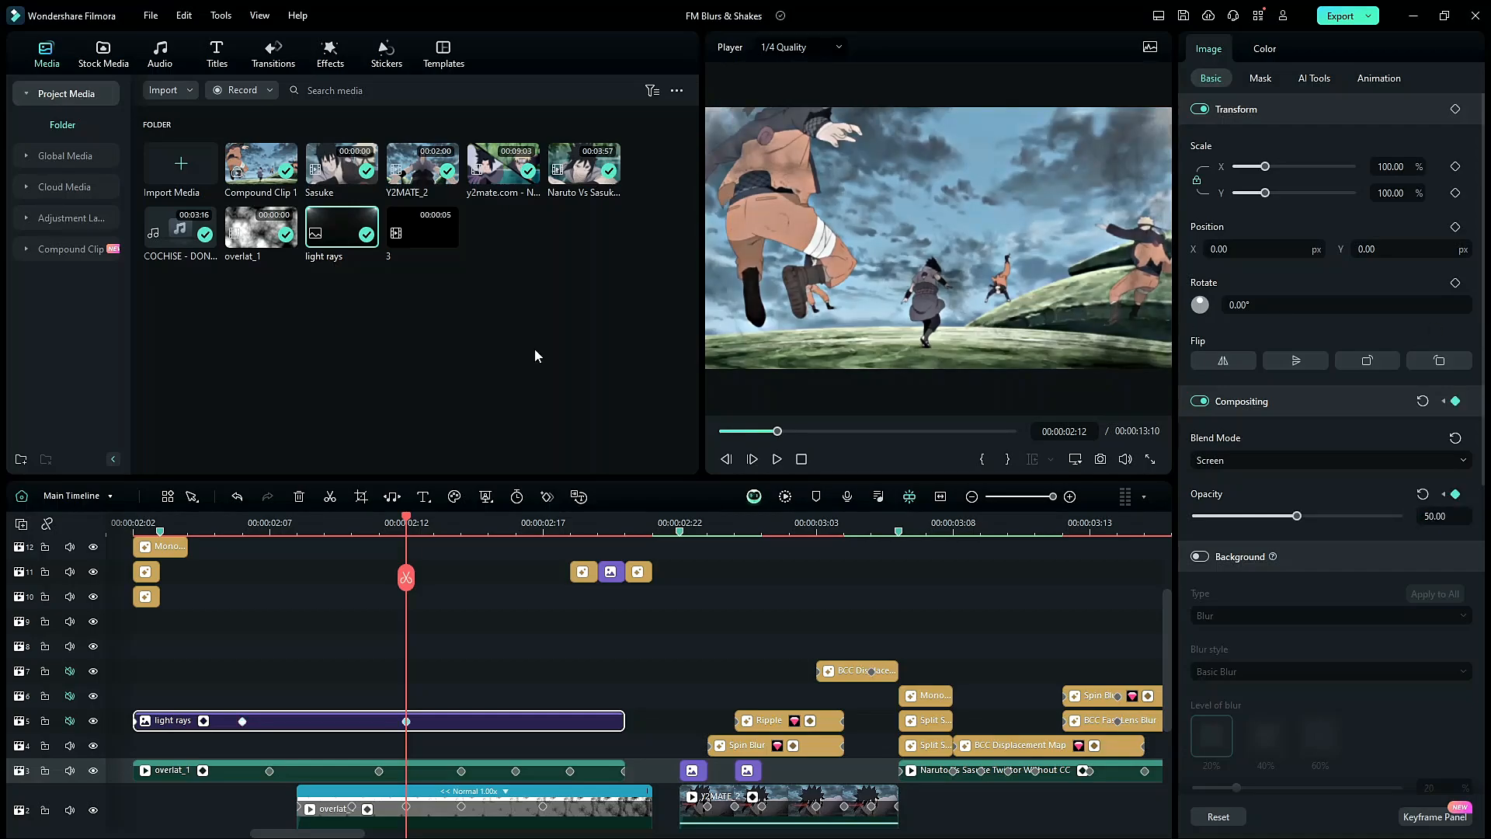
Keyframe the light rays opacity at 100 at 00:00:02:16 and add another opacity keyframe at the clip's end, 00:00:02:20
click(521, 523)
click(1397, 515)
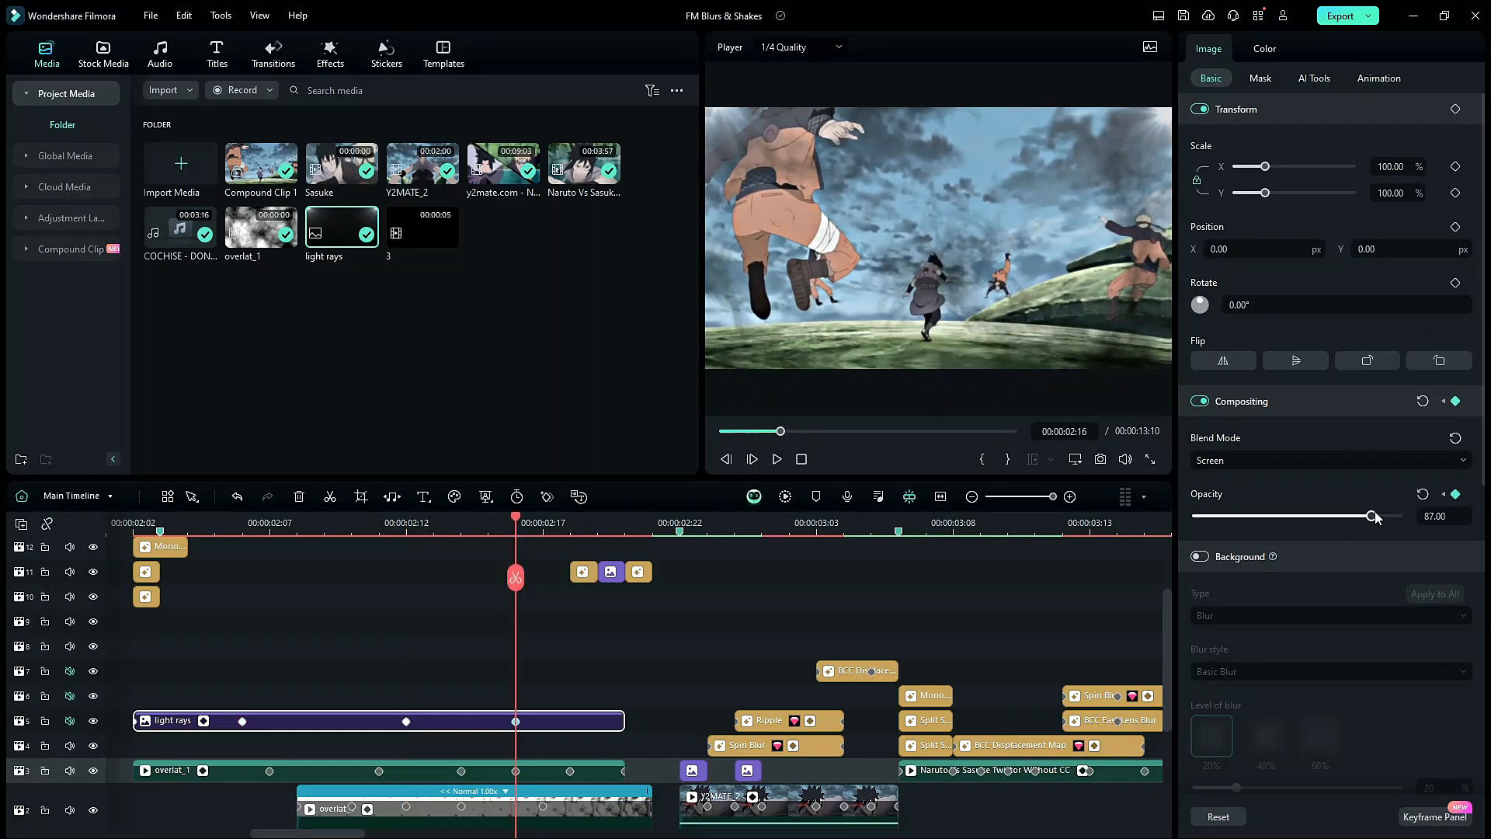
key(Down)
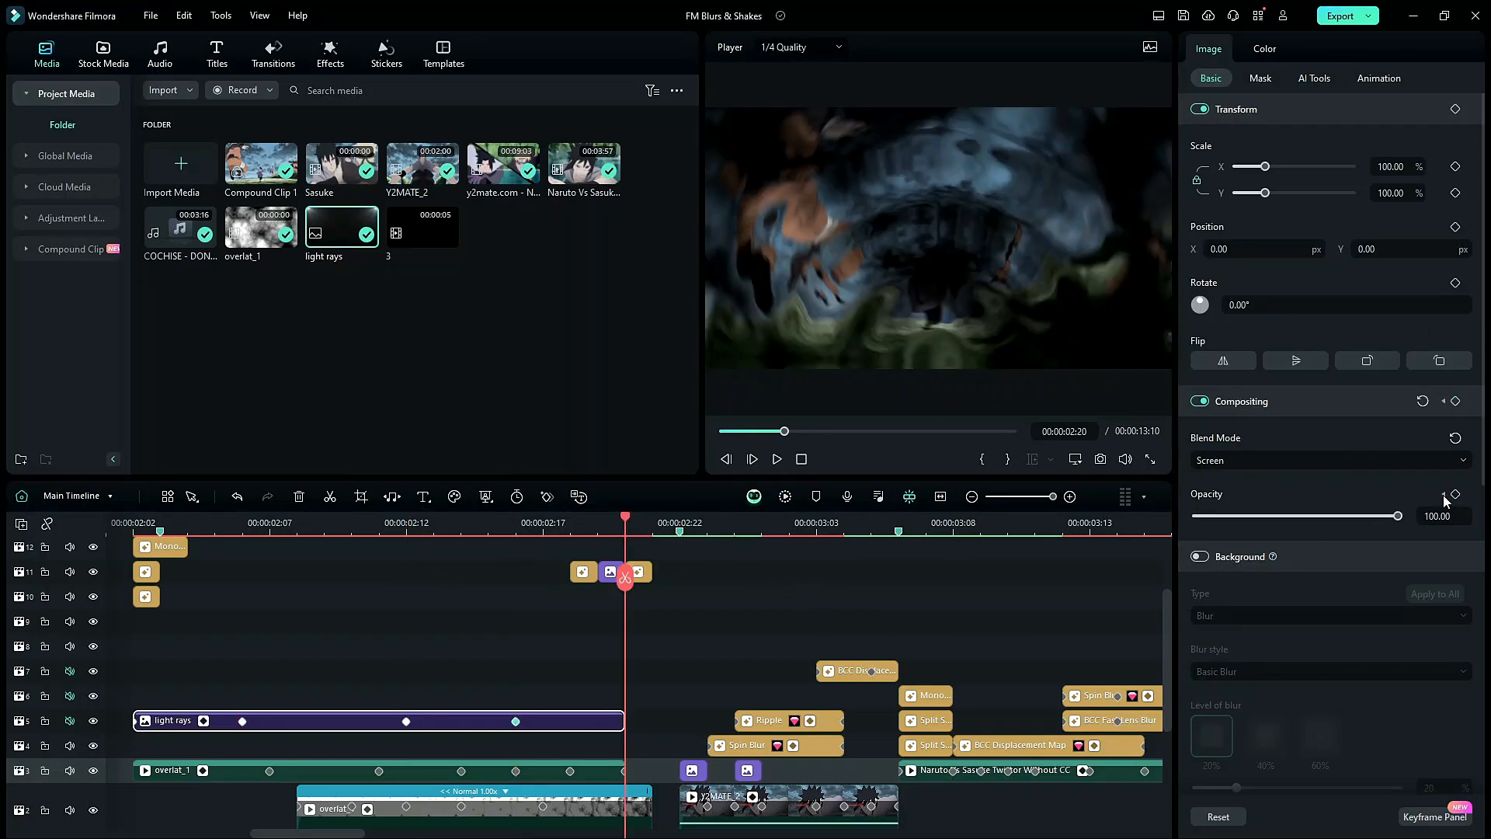
Scrub through the light rays section from 00:00:02:02 and examine its opacity fades and the clips stacked above it
drag(248, 528, 384, 521)
scroll(384, 509, down, 1)
scroll(381, 510, down, 3)
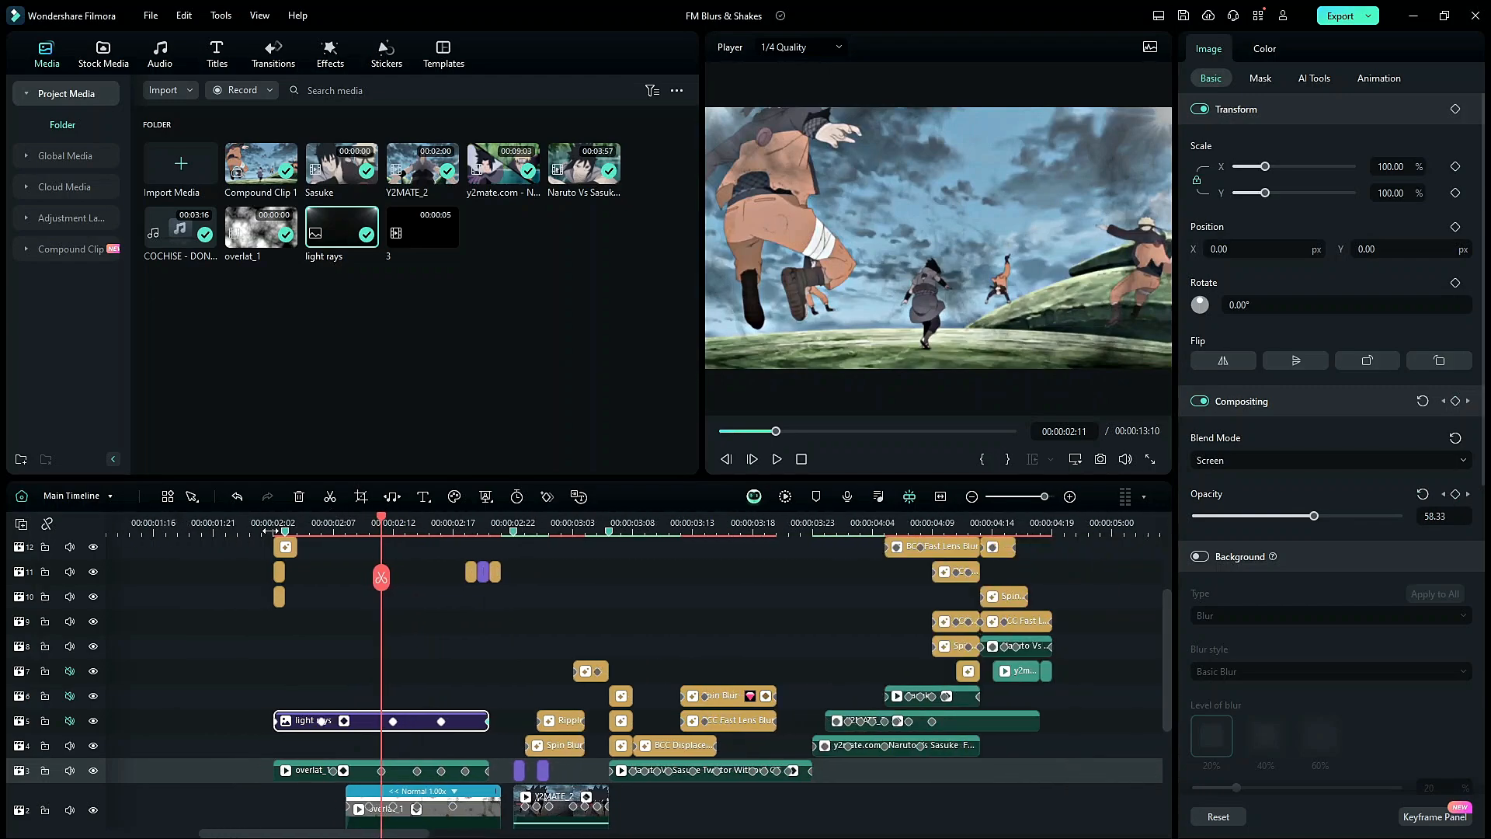
drag(268, 530, 282, 531)
scroll(349, 612, up, 2)
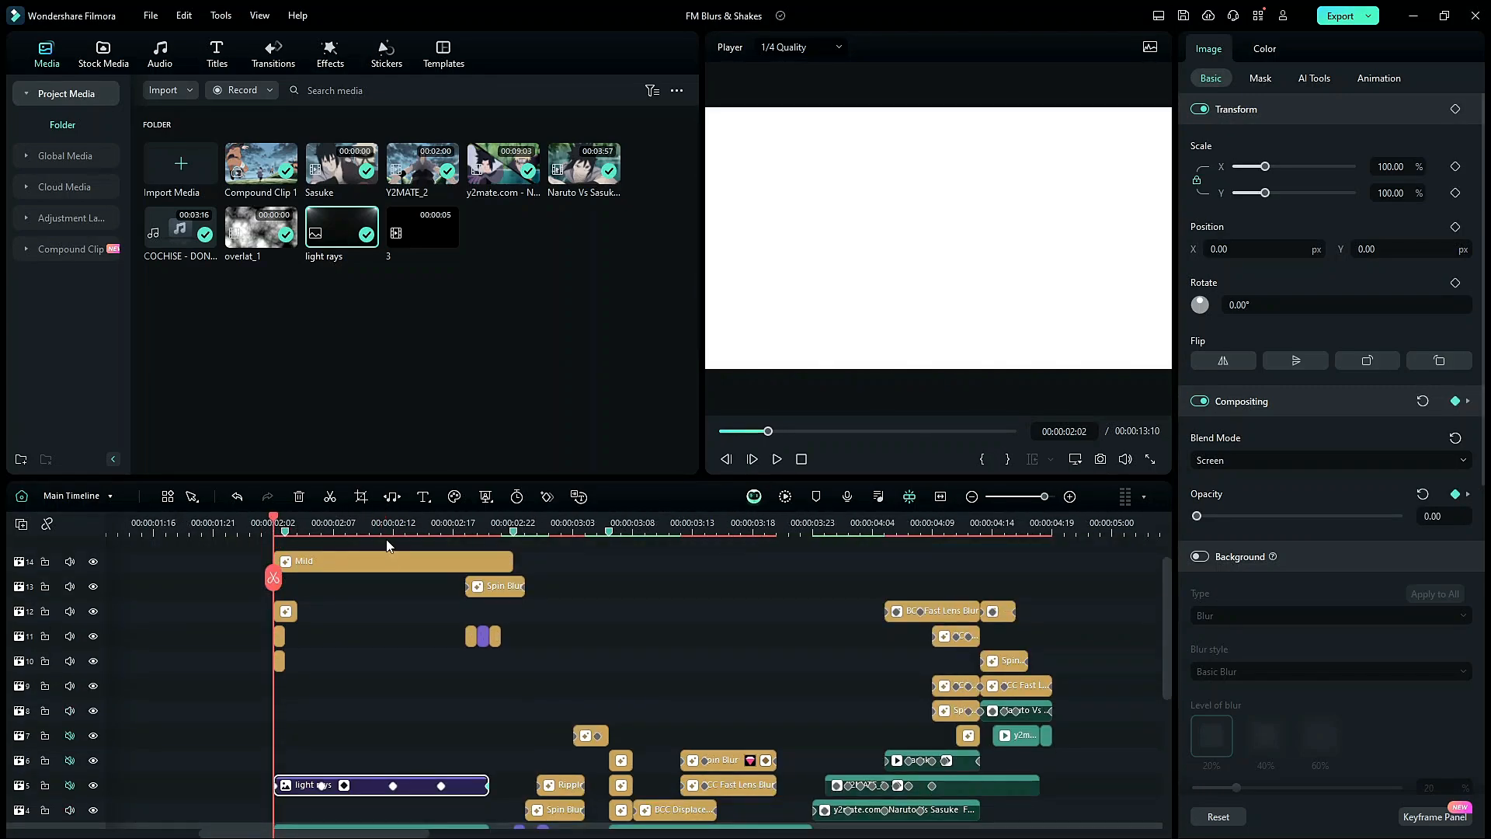
scroll(390, 547, up, 2)
scroll(516, 636, down, 3)
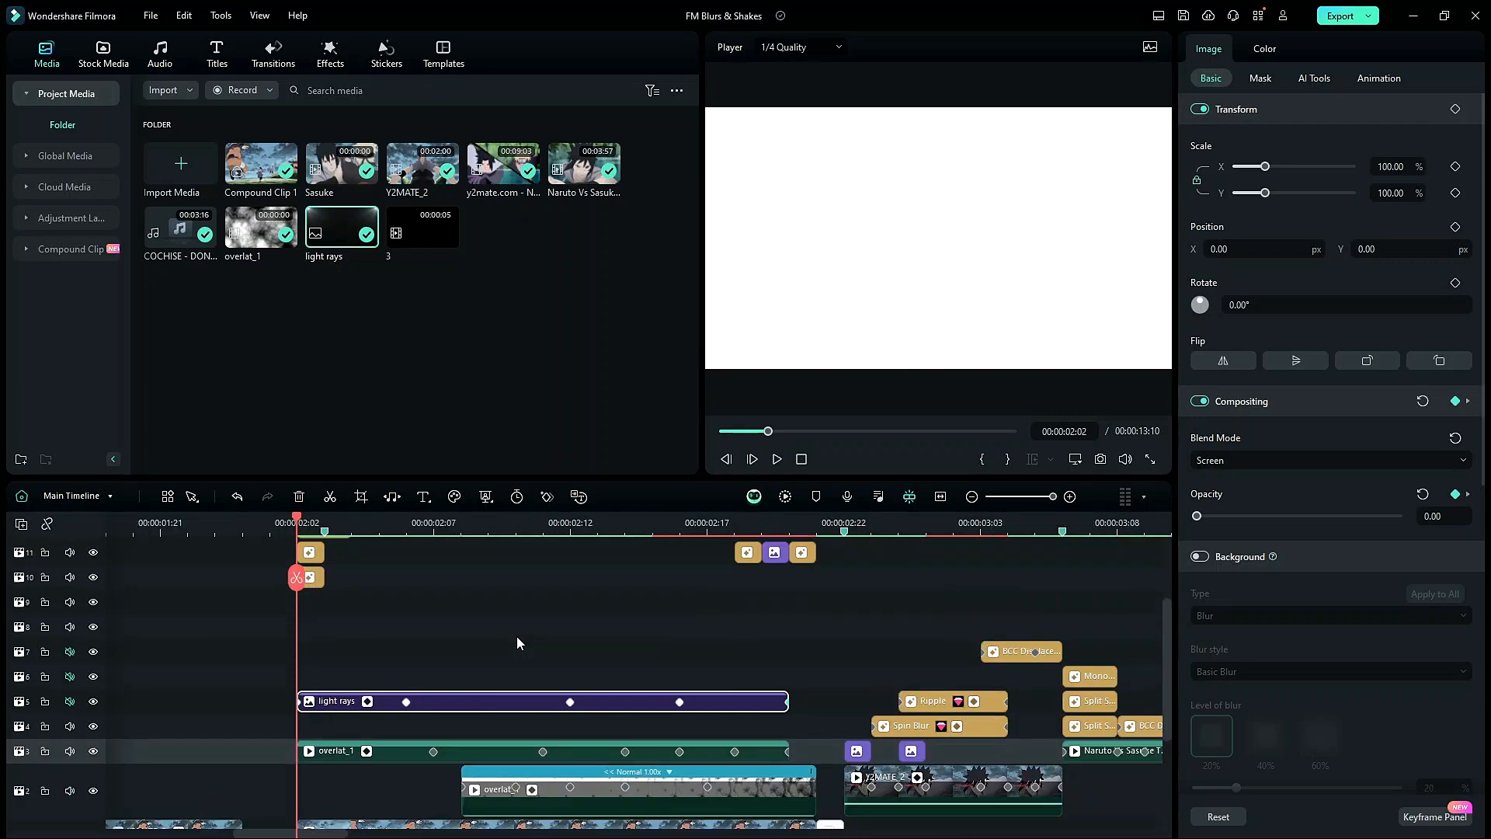
drag(517, 666, 518, 675)
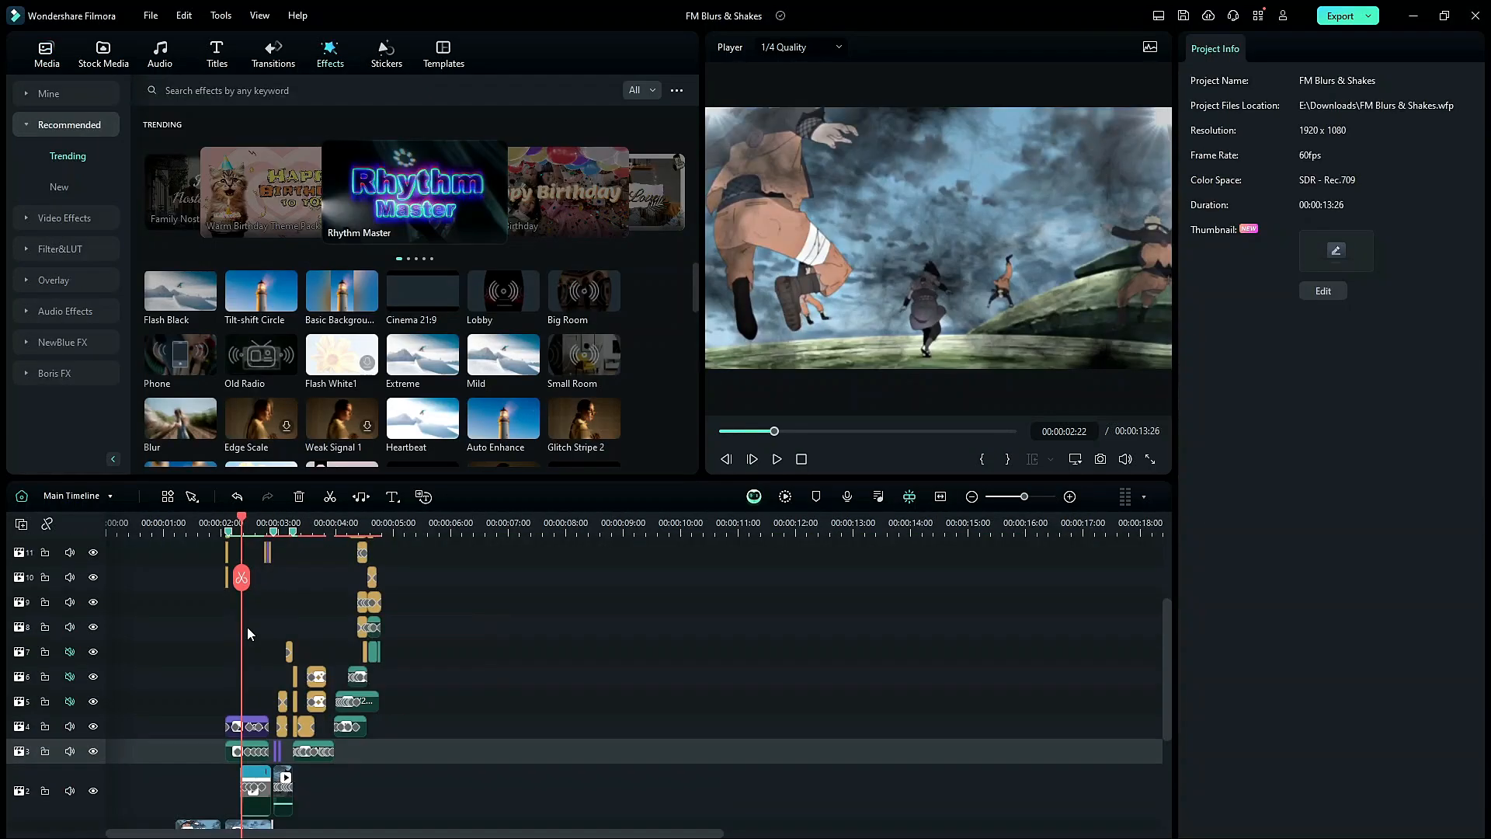
Add the project media clip 3 to track 5 after the existing clips
drag(302, 529, 290, 596)
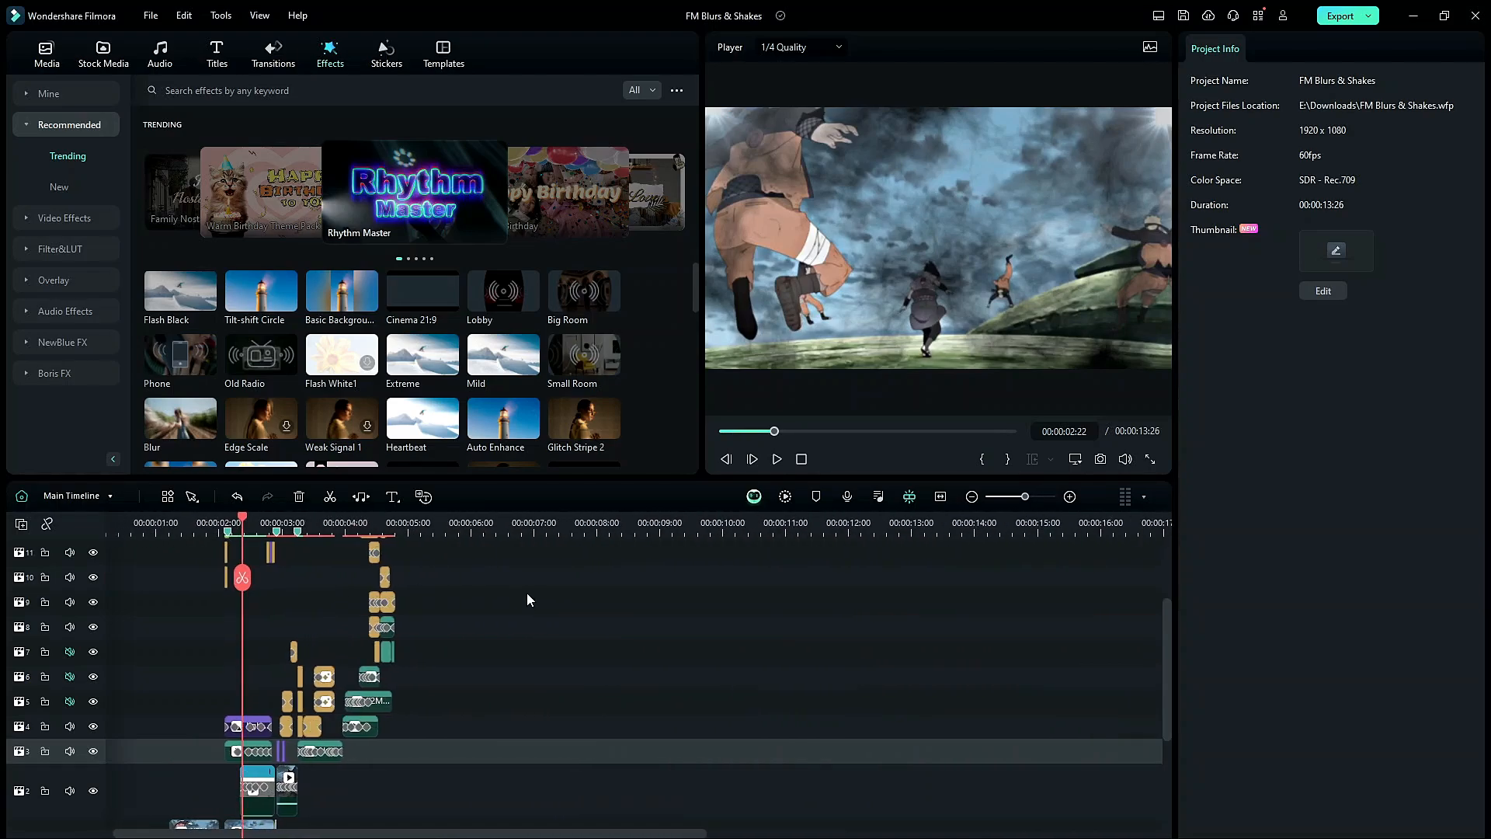
scroll(527, 596, down, 1)
click(46, 55)
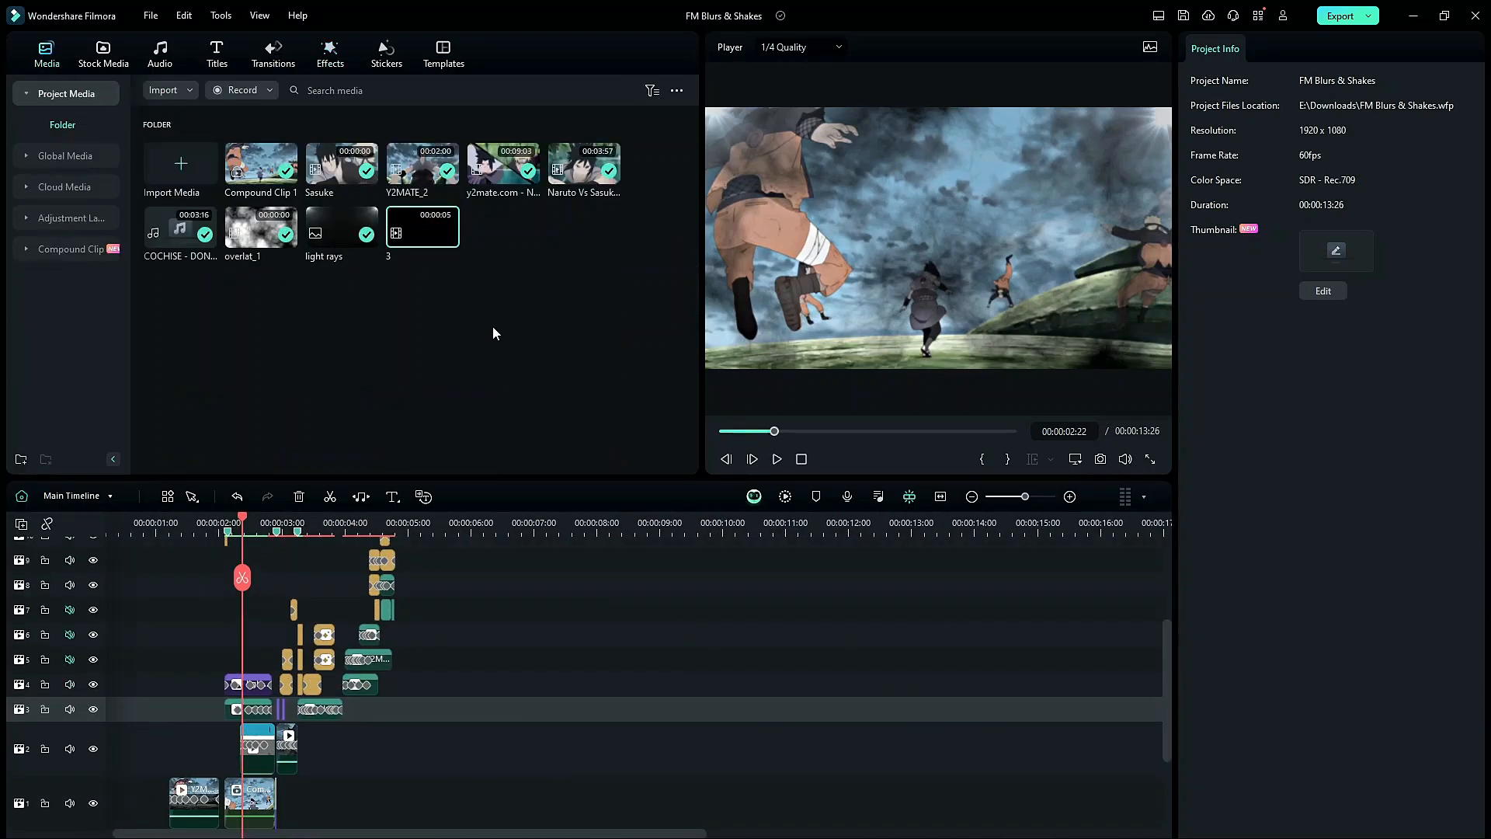
drag(400, 243, 464, 656)
Split clip 3 on track 5 at 00:00:06:26 and delete the part before the cut
click(464, 522)
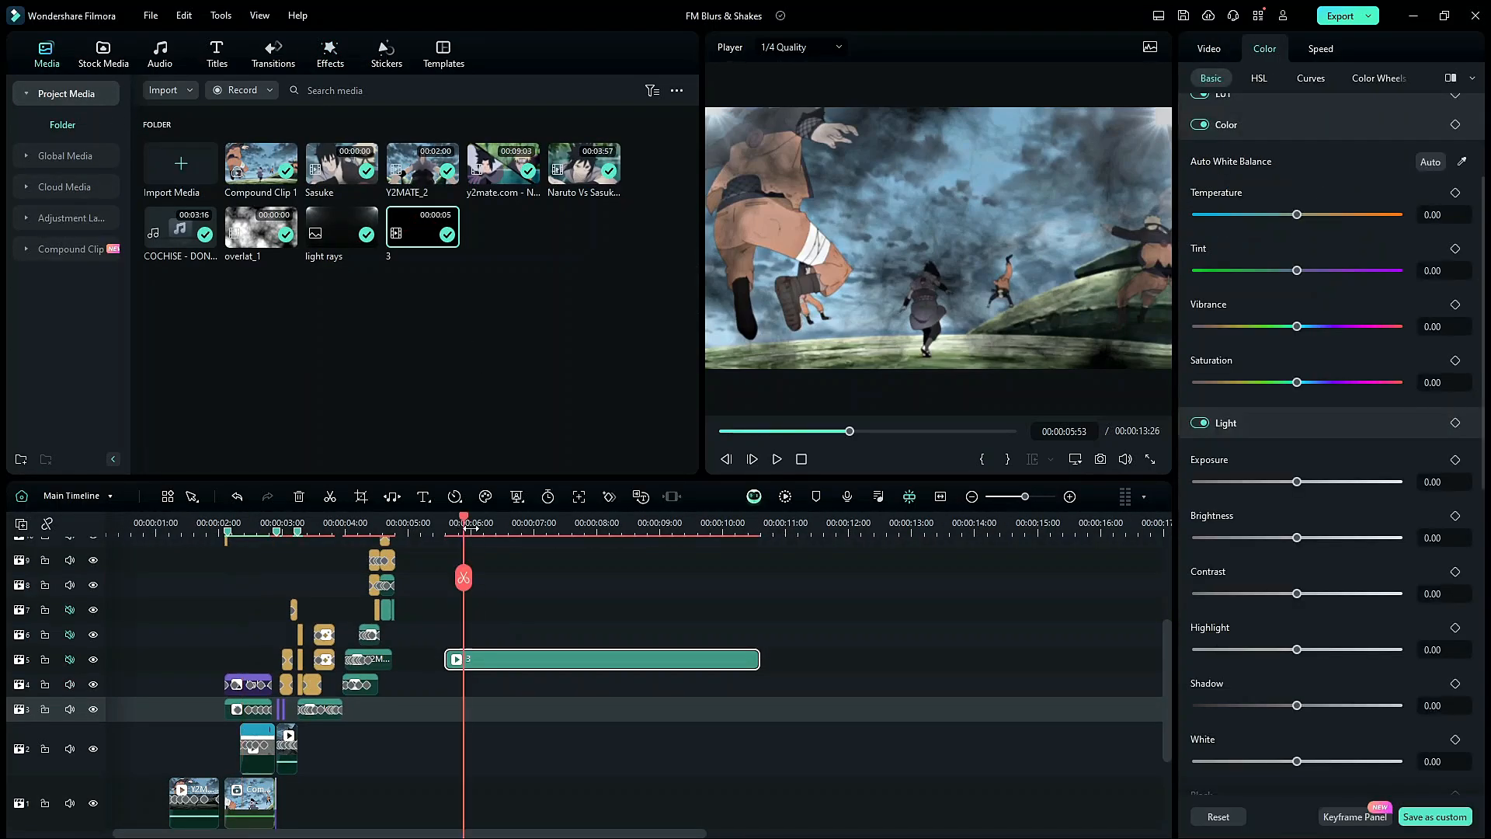
drag(466, 522, 498, 522)
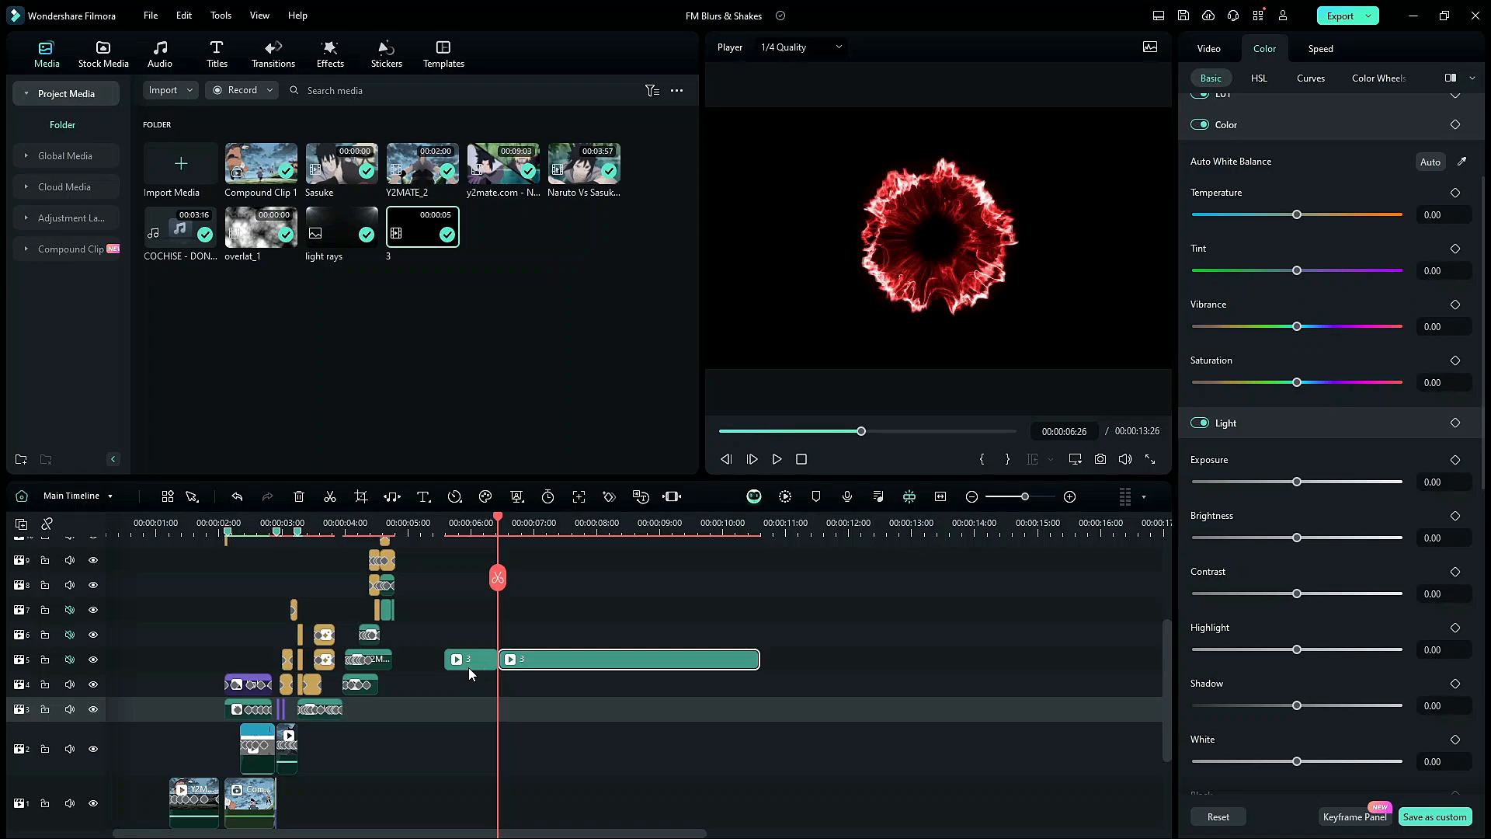
click(468, 668)
key(Delete)
Find the end of the energy burst in clip 3, split the clip there and delete the trailing part
click(520, 533)
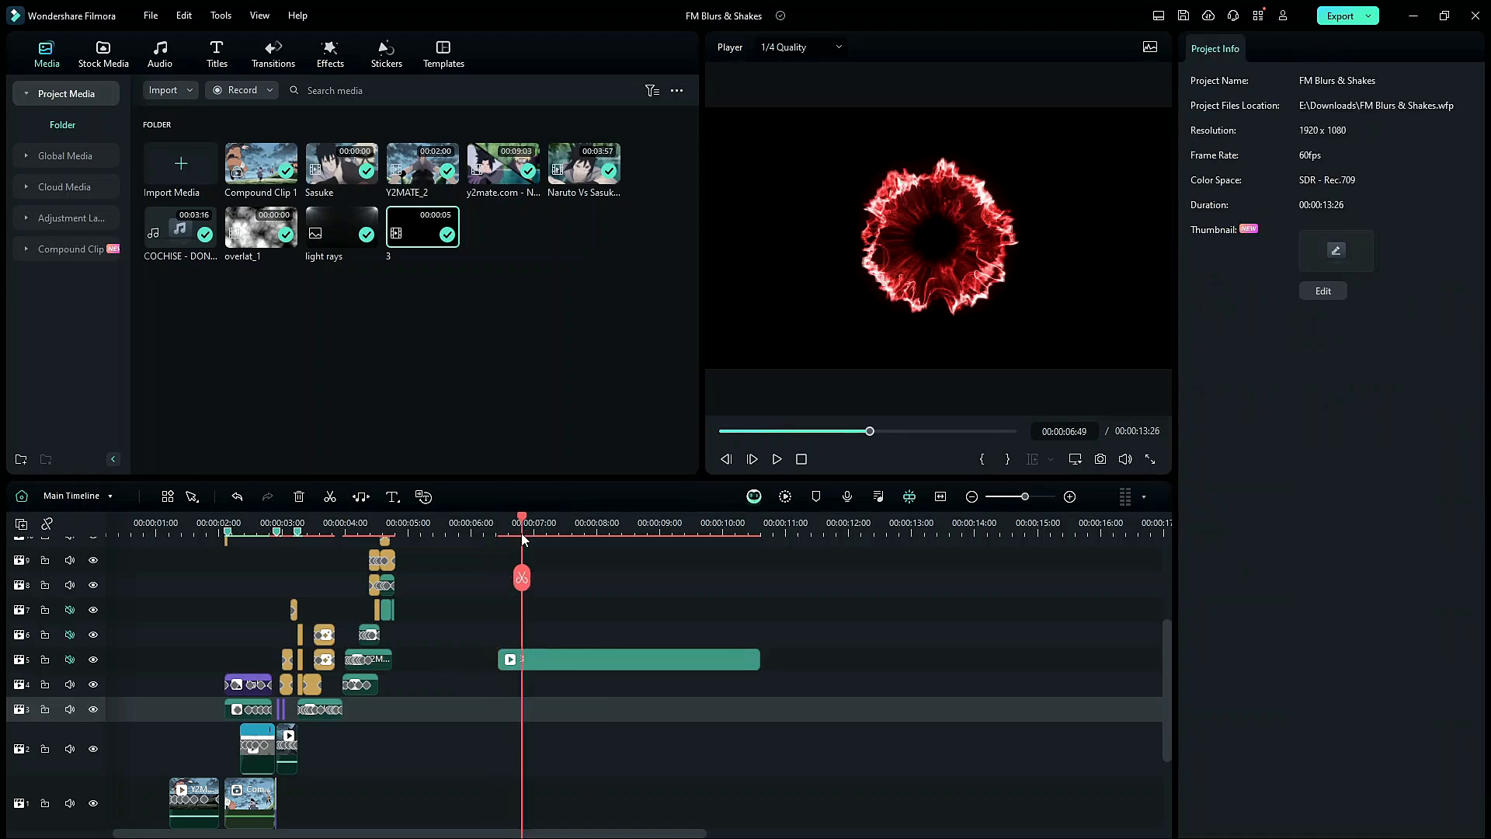
drag(521, 520, 709, 524)
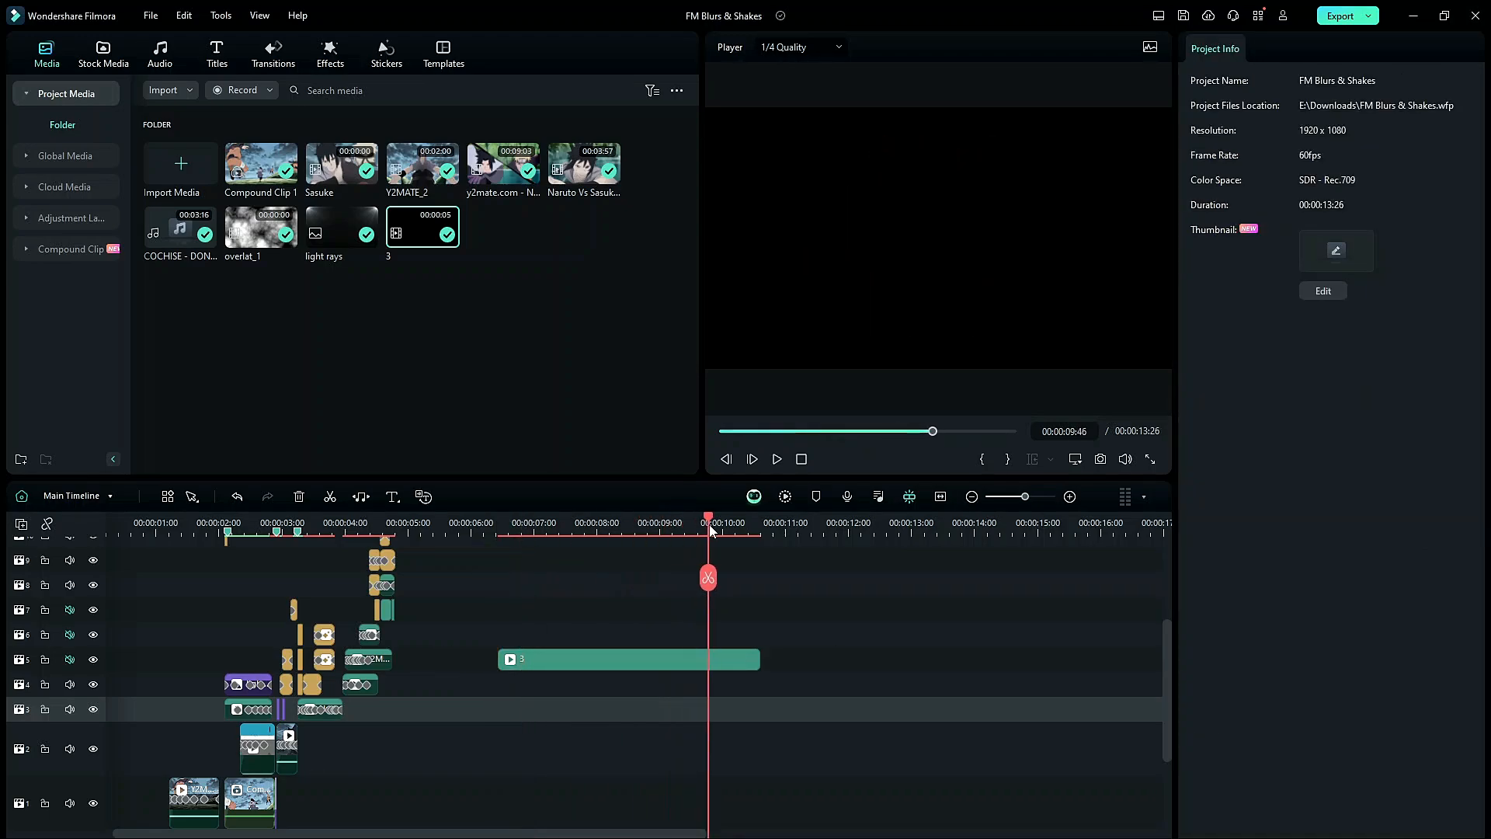
click(729, 662)
key(ctrl+b)
key(Delete)
Place clip 3 on track 5 above the light rays image so that both end together at about 00:00:02:50
drag(569, 660, 533, 659)
click(482, 518)
drag(666, 659, 242, 660)
drag(221, 520, 515, 556)
click(418, 525)
drag(402, 658, 417, 660)
drag(342, 530, 360, 562)
Search the downloaded effects for "hue shift" and apply Hue Shift to clip 3 on track 5
click(330, 53)
click(369, 92)
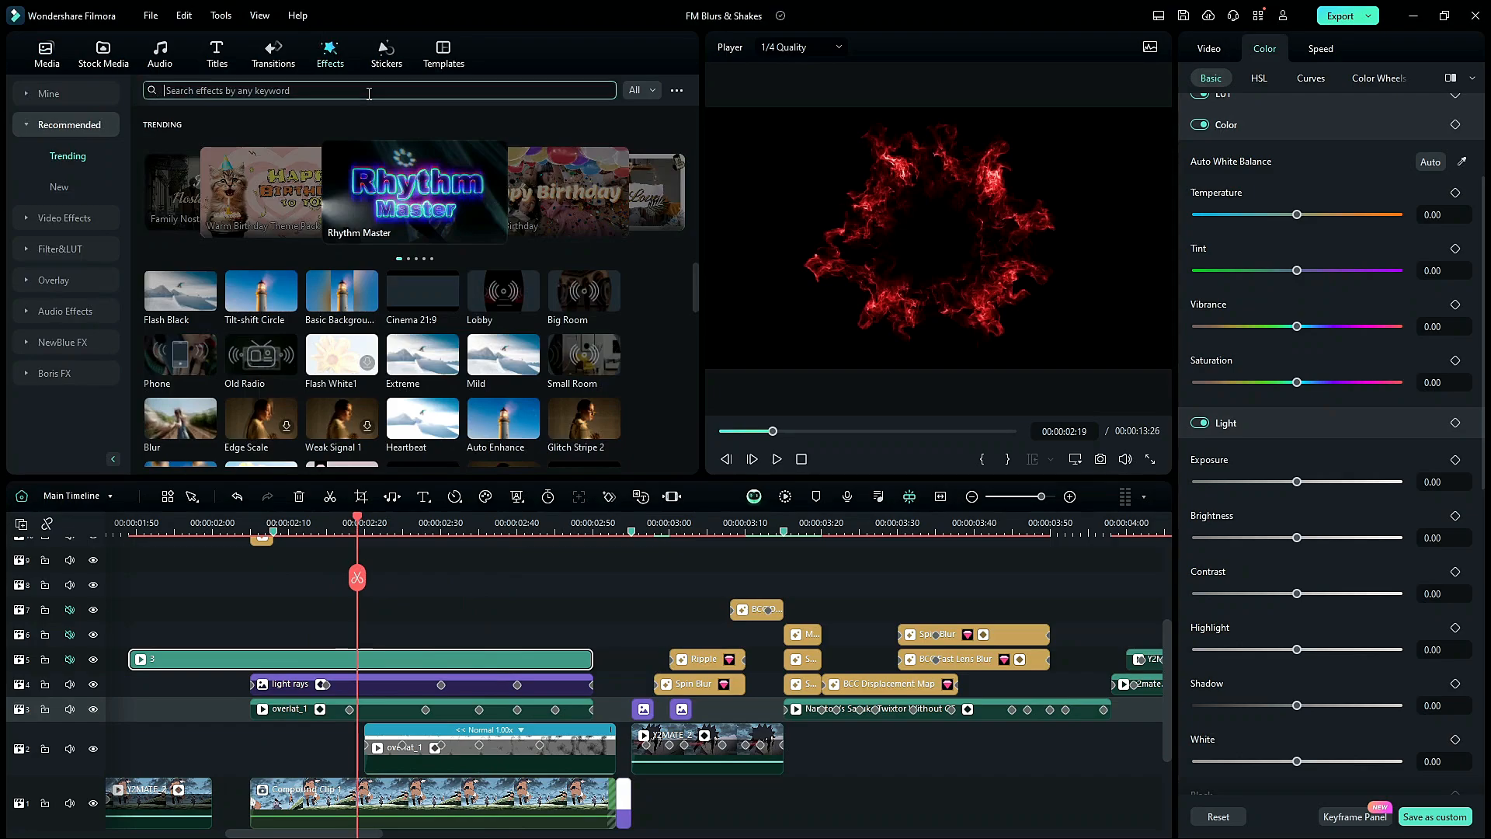
click(60, 95)
click(302, 92)
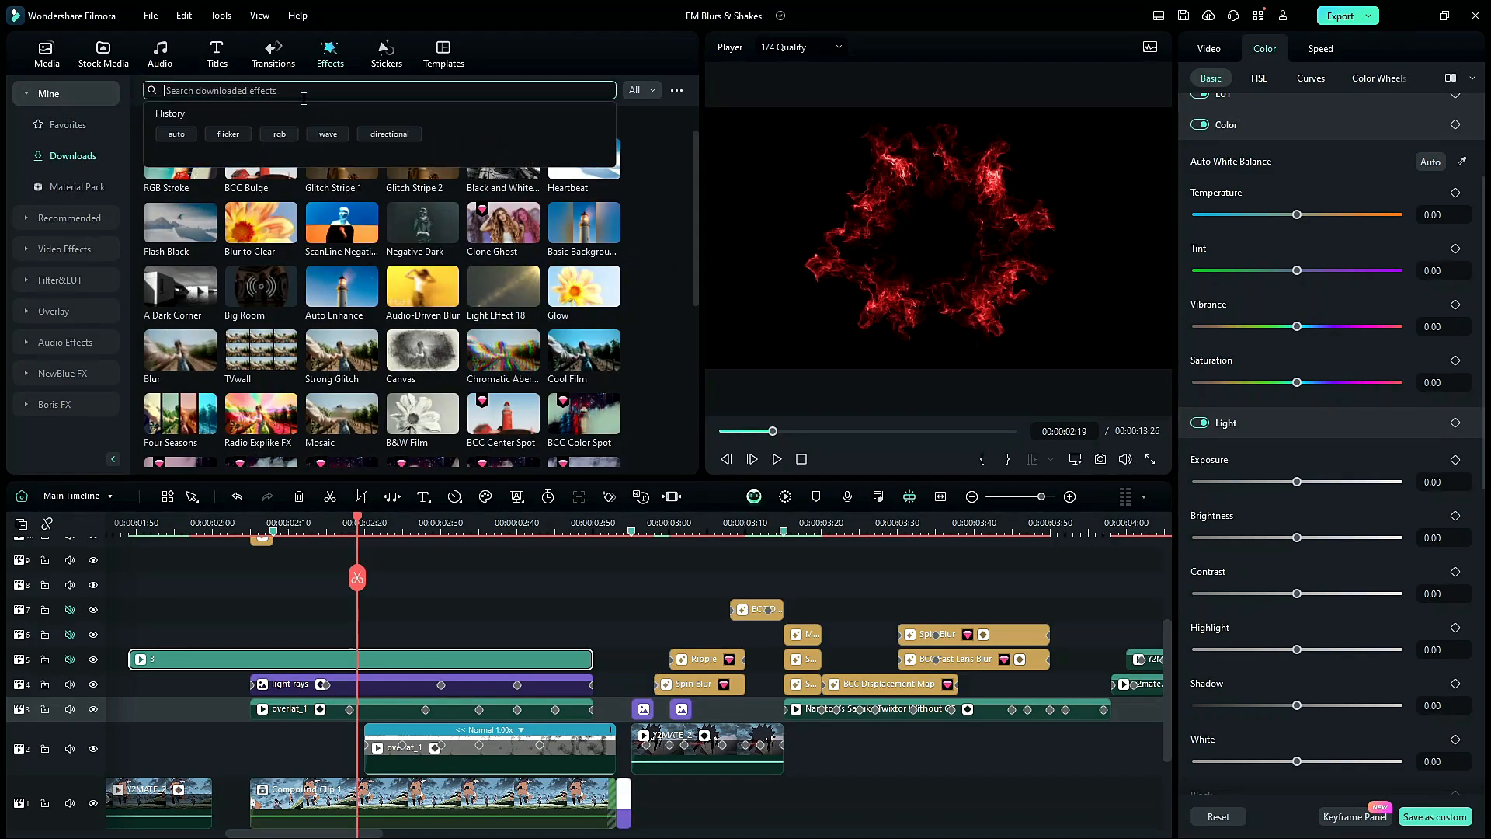
text(hue shift)
key(Return)
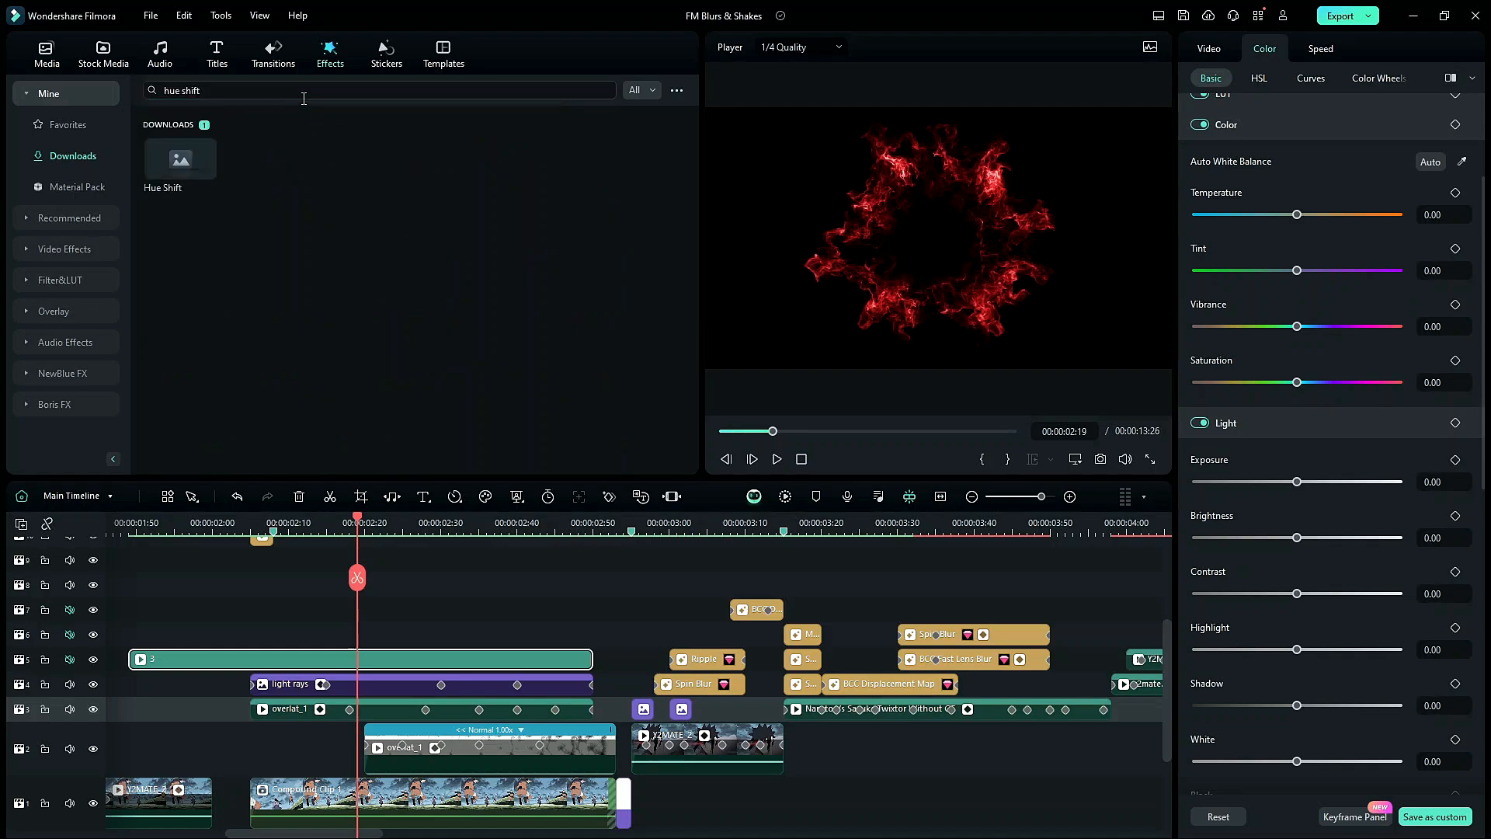
drag(182, 160, 376, 666)
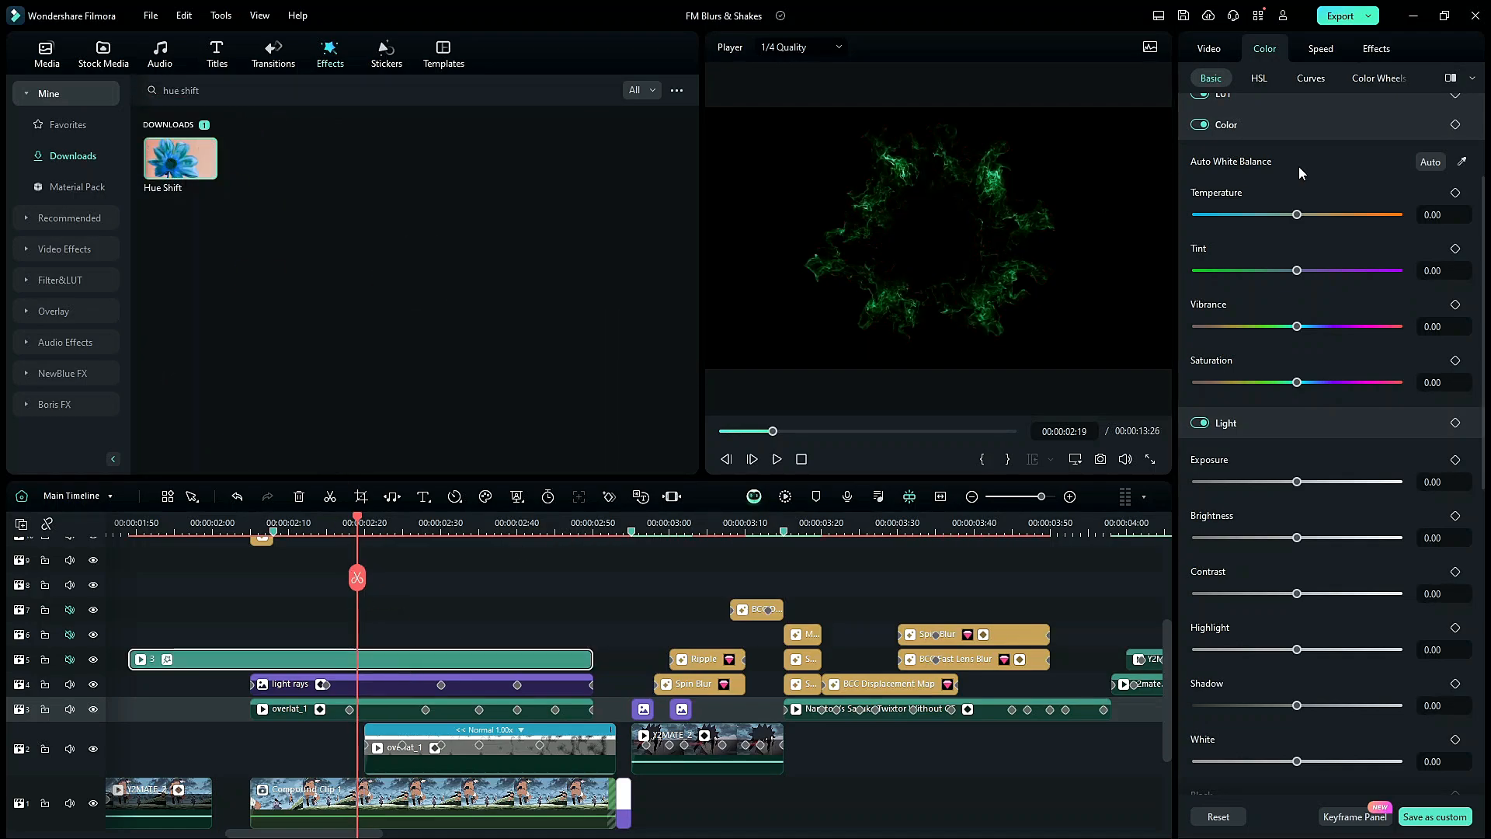
Set the Hue Shift effect's hue on clip 3 to 3, checking the color during playback
click(1378, 49)
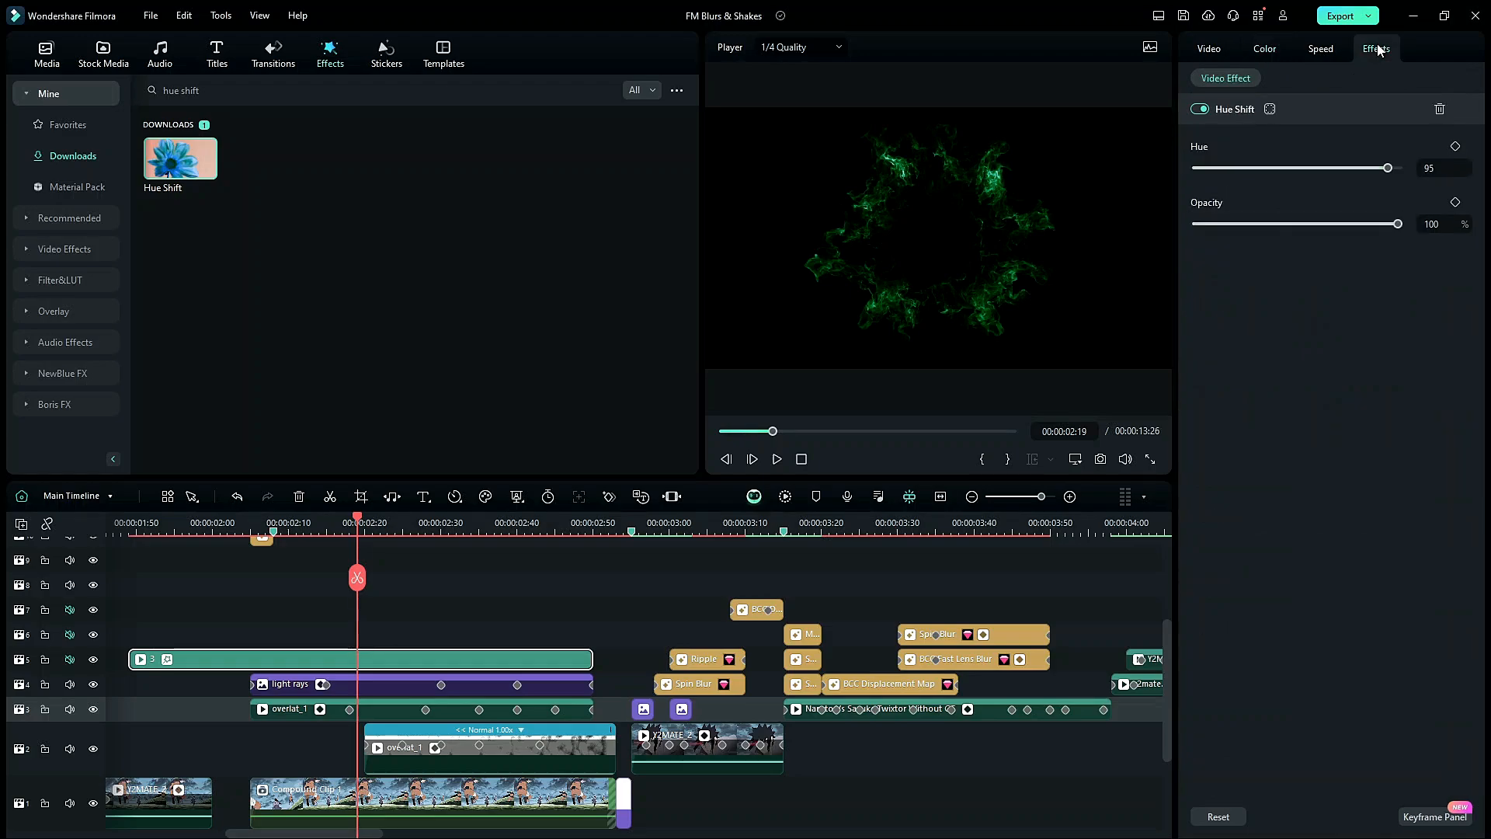
drag(1345, 170, 1208, 155)
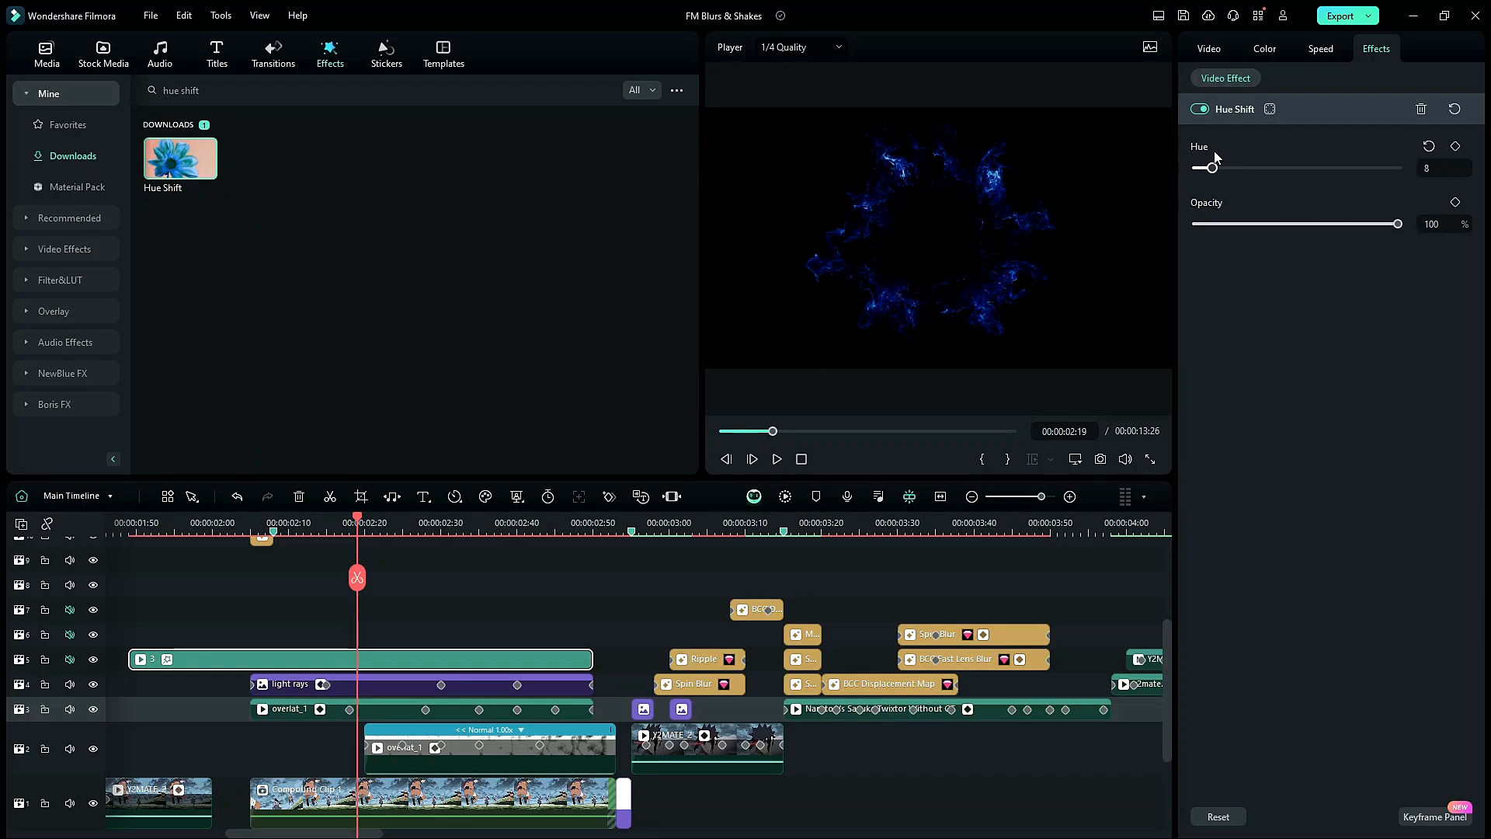
click(311, 526)
key(space)
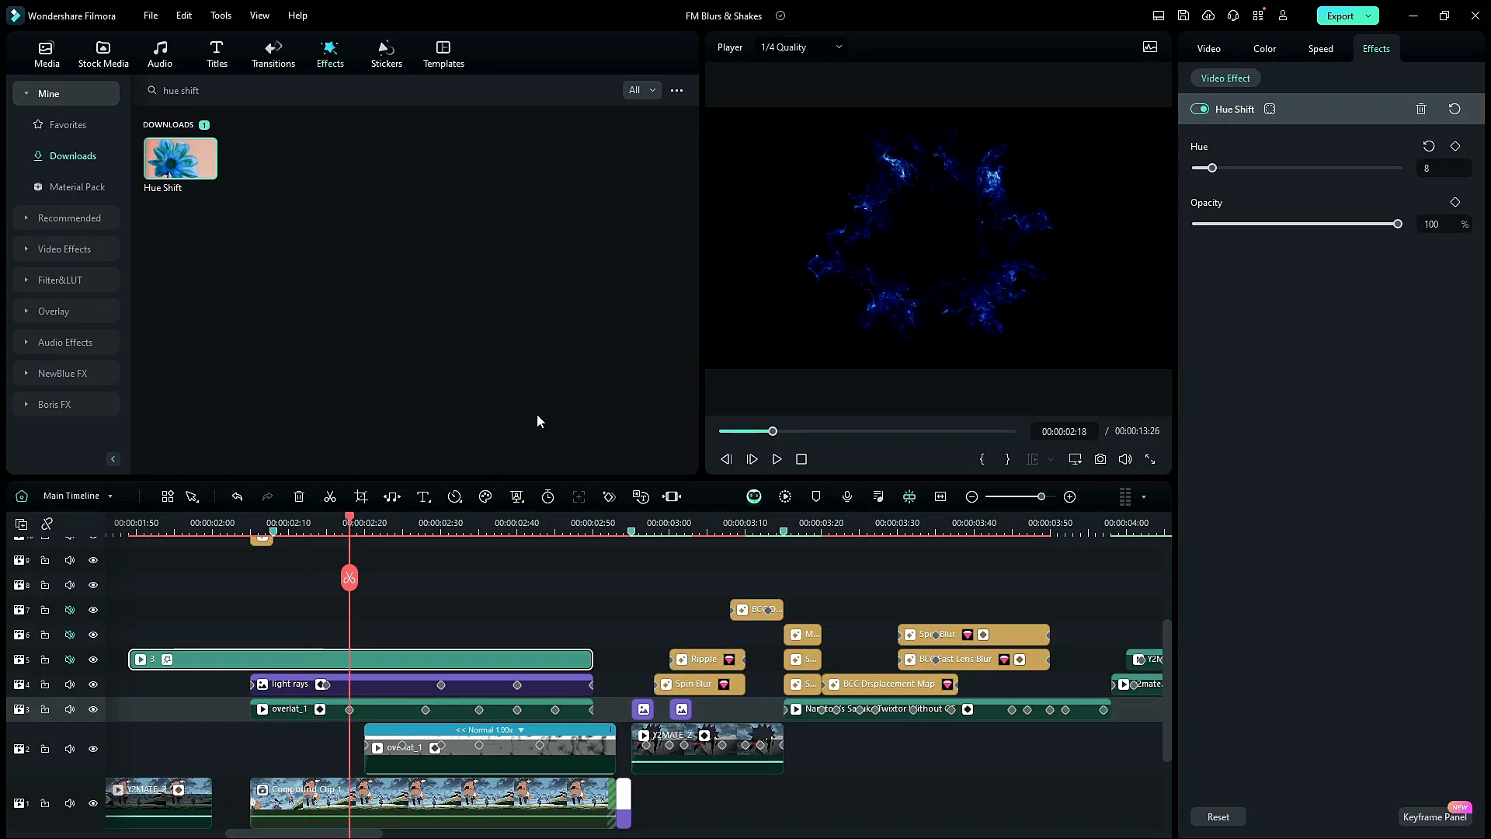
drag(1240, 170, 1189, 213)
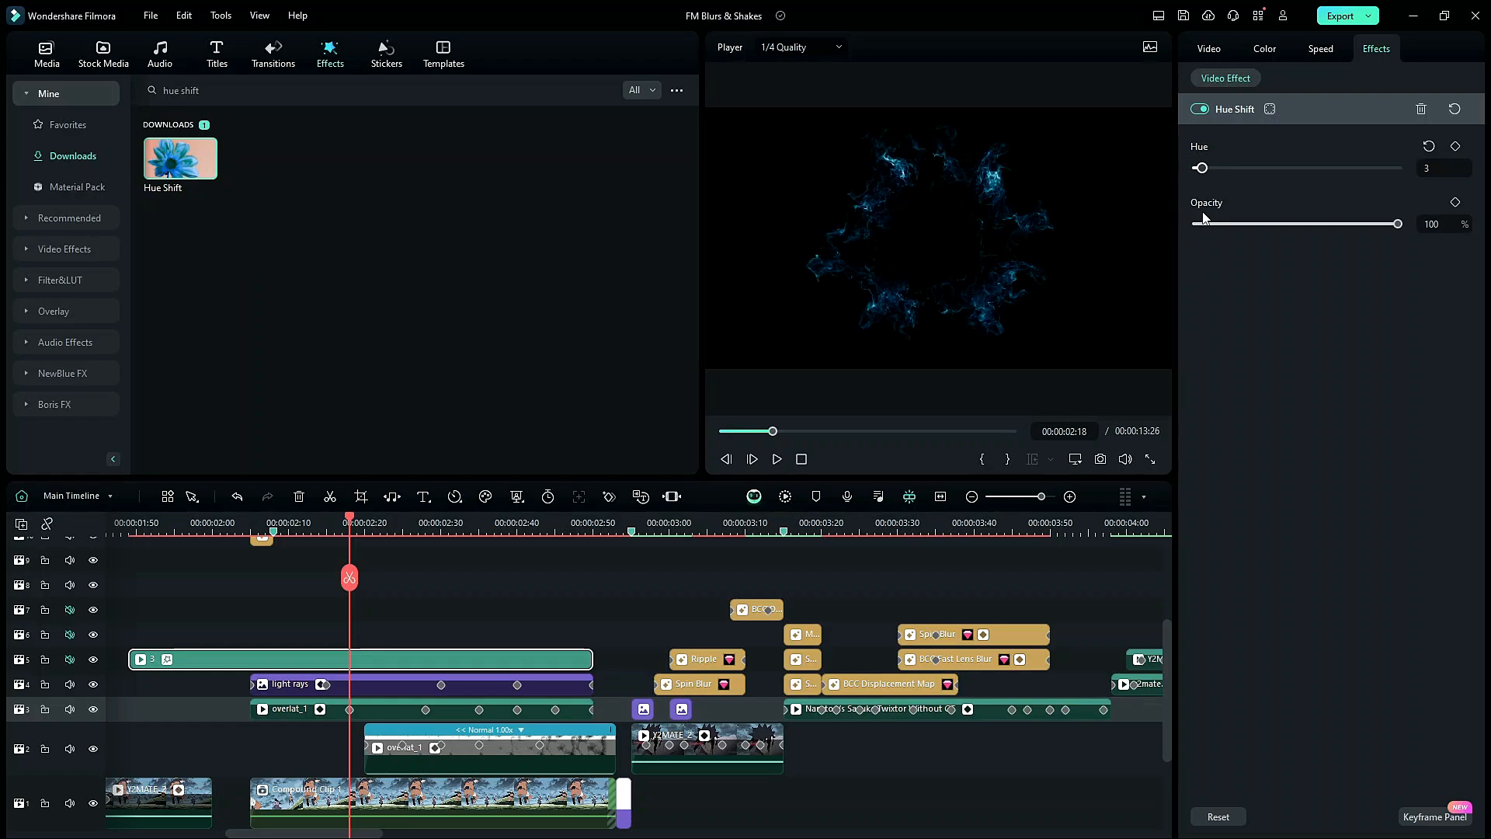
Set clip 3's blend mode to Linear Dodge and scrub the section around 00:00:02:12 to check the blended burst
click(1209, 50)
click(1351, 457)
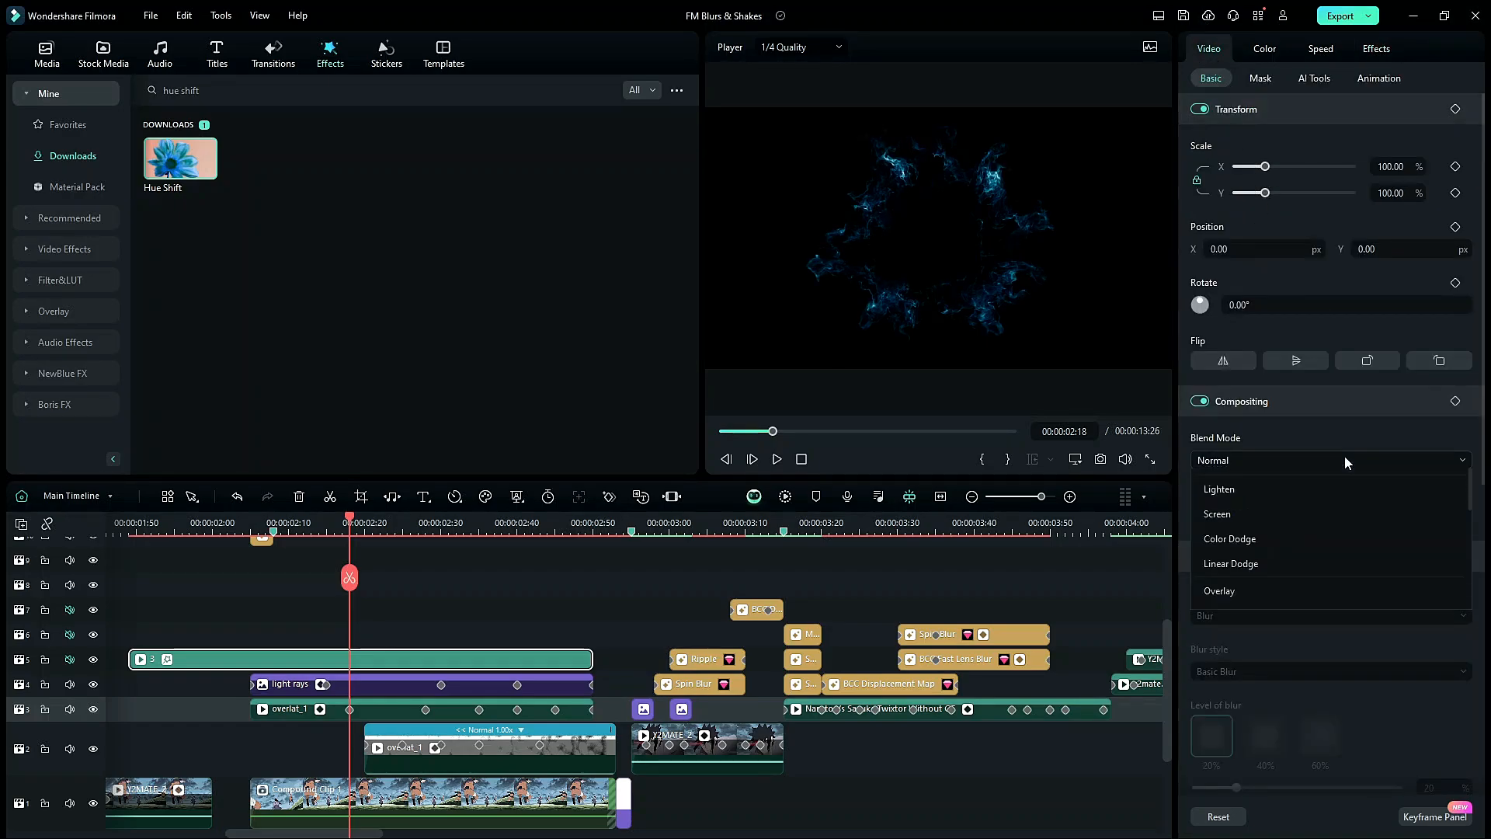
scroll(1330, 599, down, 1)
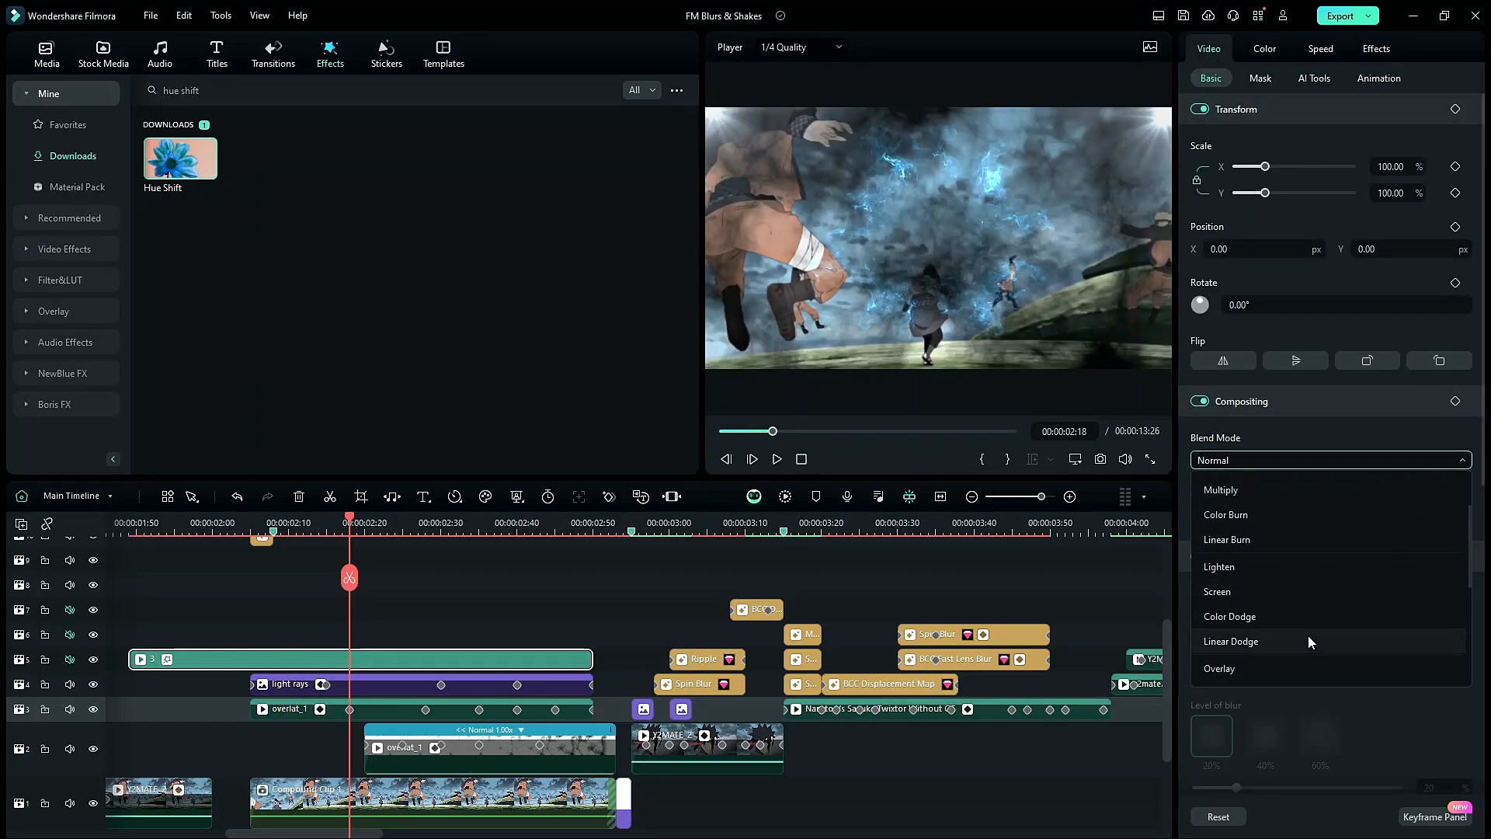
click(1308, 636)
click(380, 529)
click(303, 525)
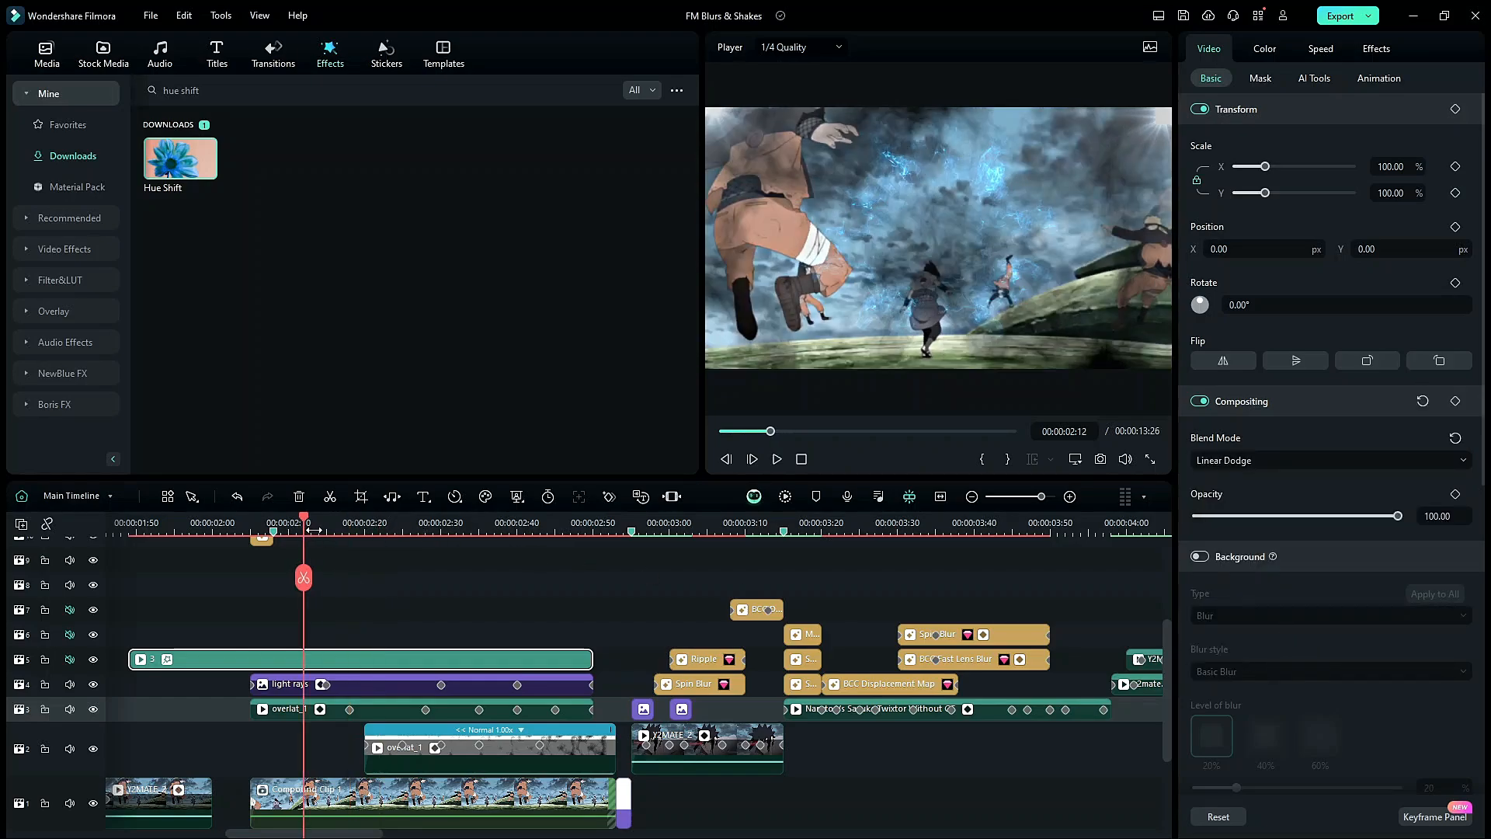
Move clip 3 up to track 6 so it starts with the light rays image at 00:00:02:05
scroll(395, 552, up, 1)
drag(439, 671, 601, 646)
drag(238, 525, 465, 539)
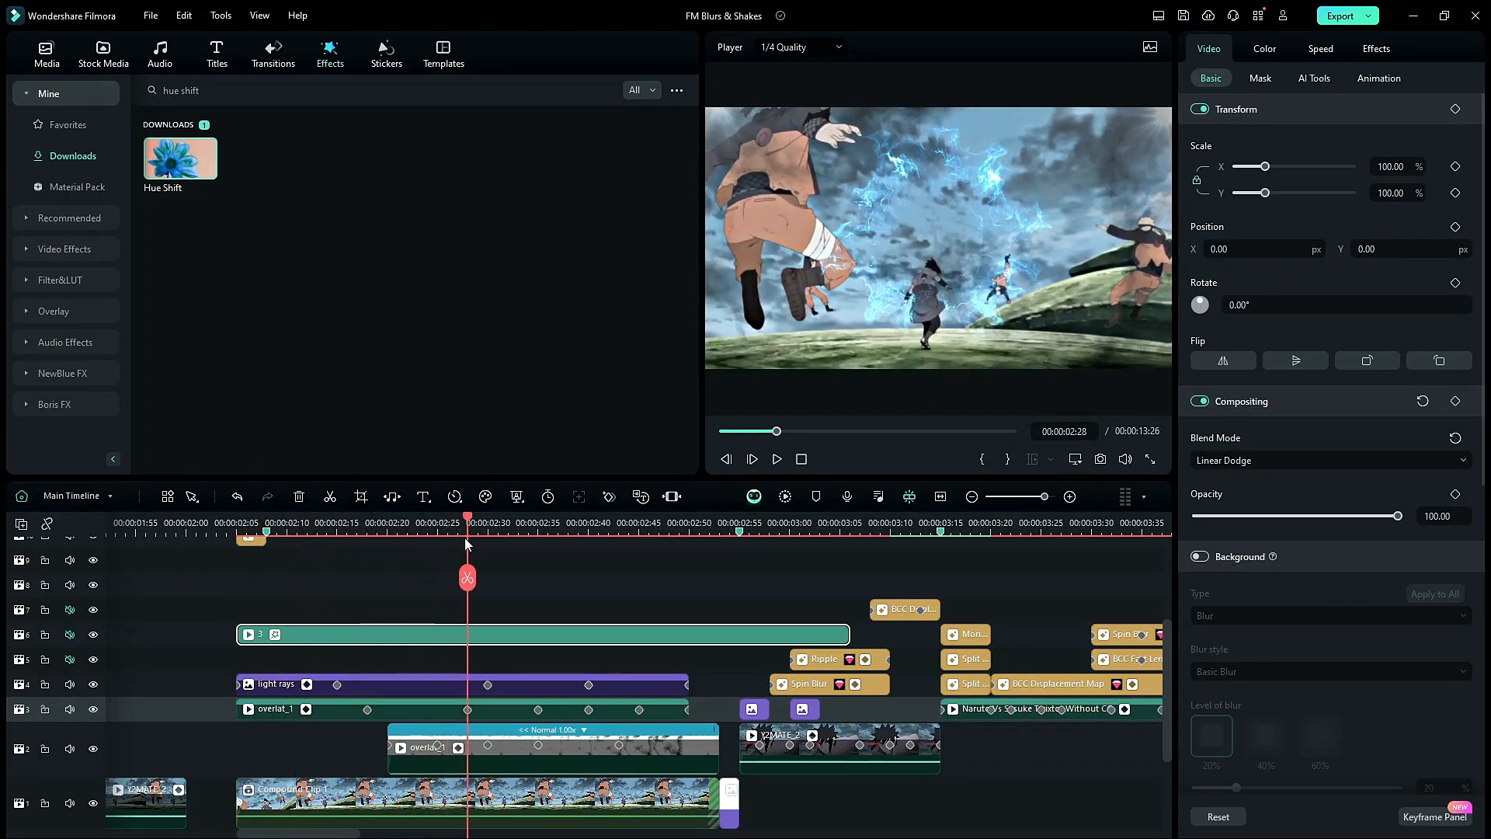
Lower clip 3's energy burst in the frame to about X -6.41, Y -172.16 px
click(916, 296)
mouse_move(895, 302)
mouse_down()
mouse_move(895, 327)
mouse_move(895, 311)
mouse_up()
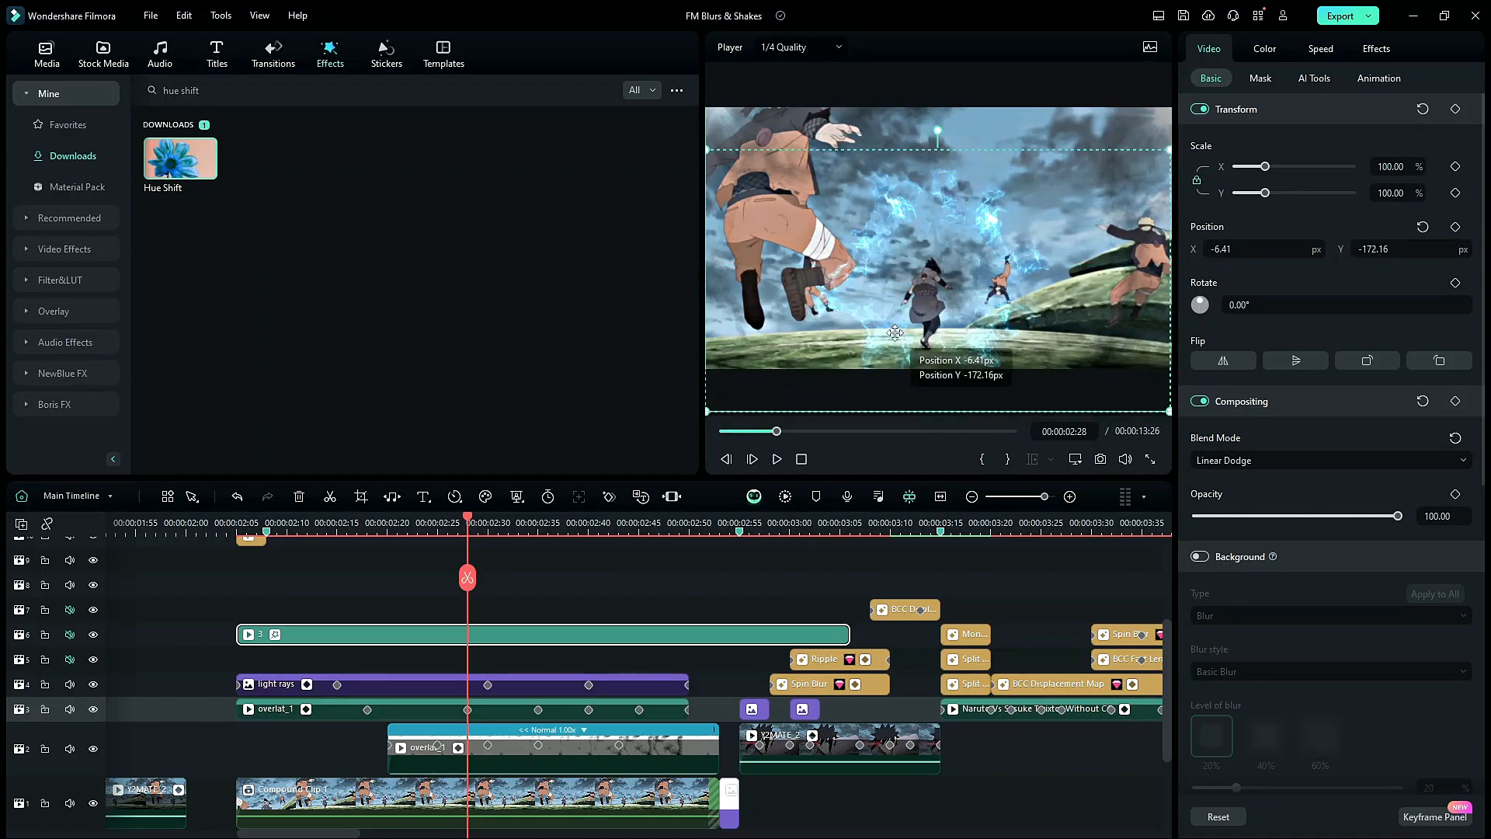
click(387, 523)
drag(384, 522, 231, 543)
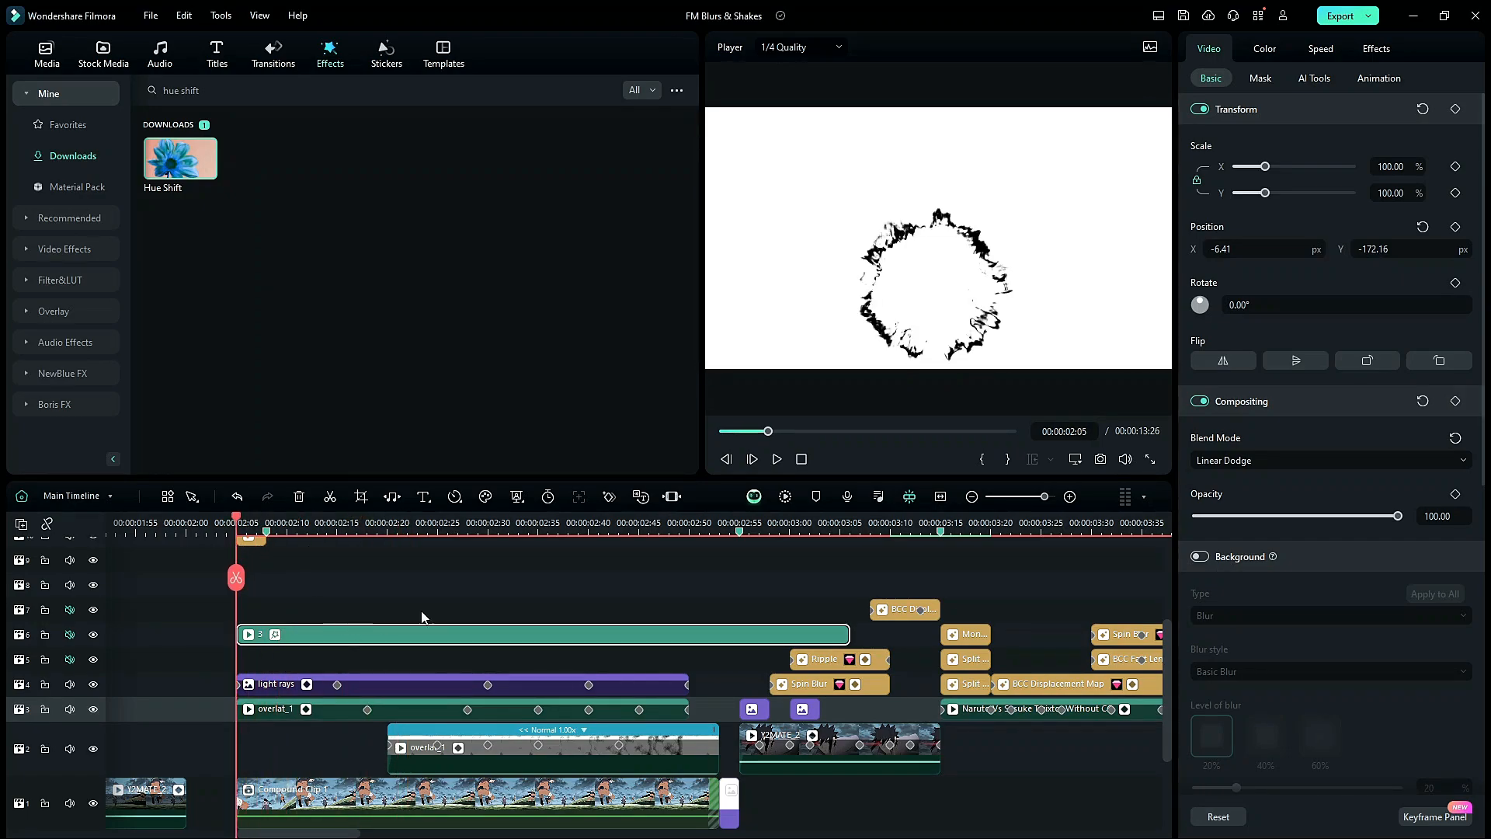
Trim the end of clip 3 to match the compound clip's end at about 00:00:02:53 and check the shortened burst
drag(847, 638, 717, 638)
scroll(395, 517, up, 1)
click(362, 527)
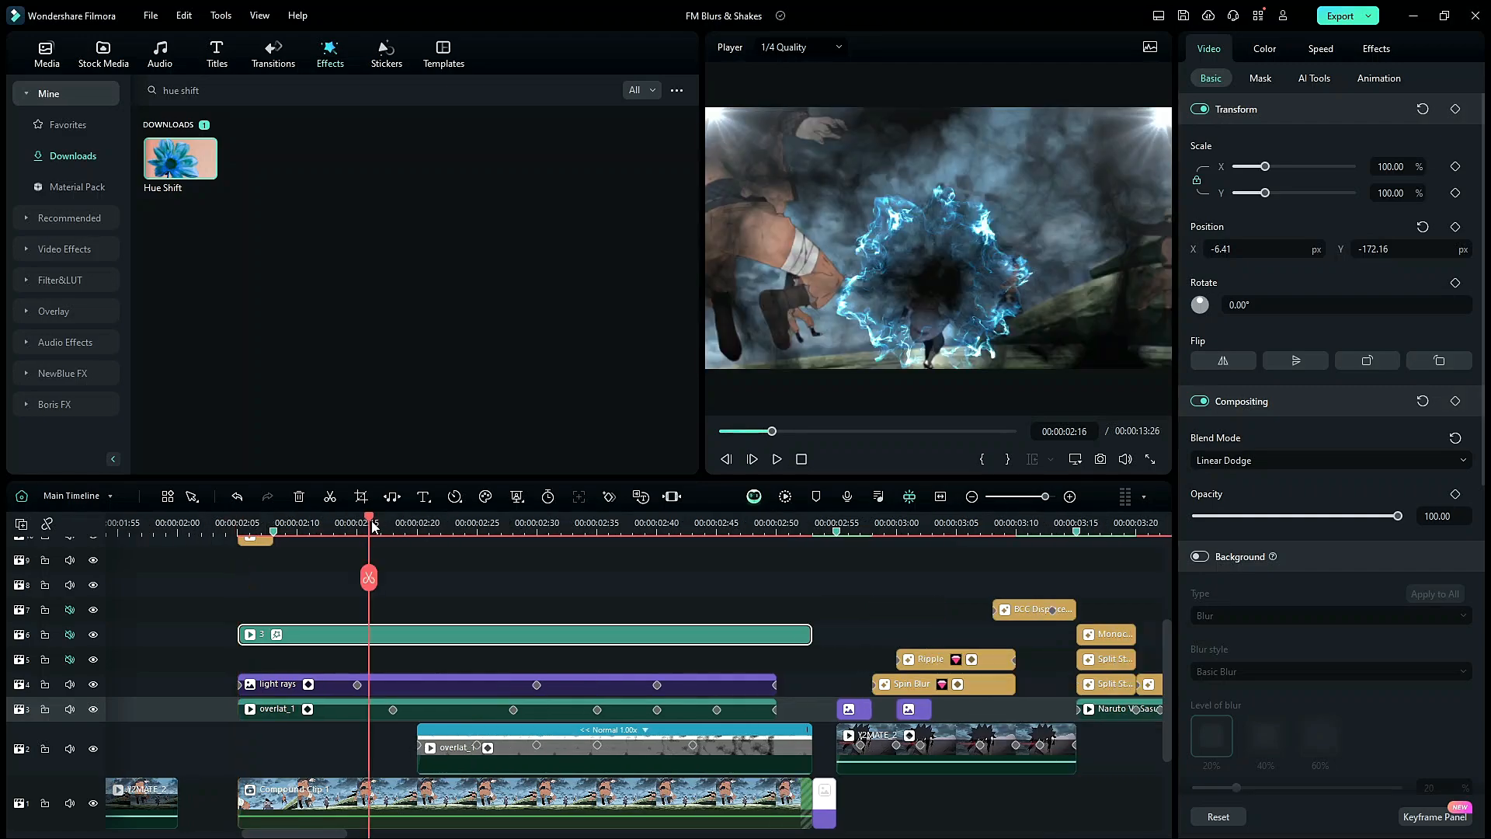
drag(373, 526, 237, 537)
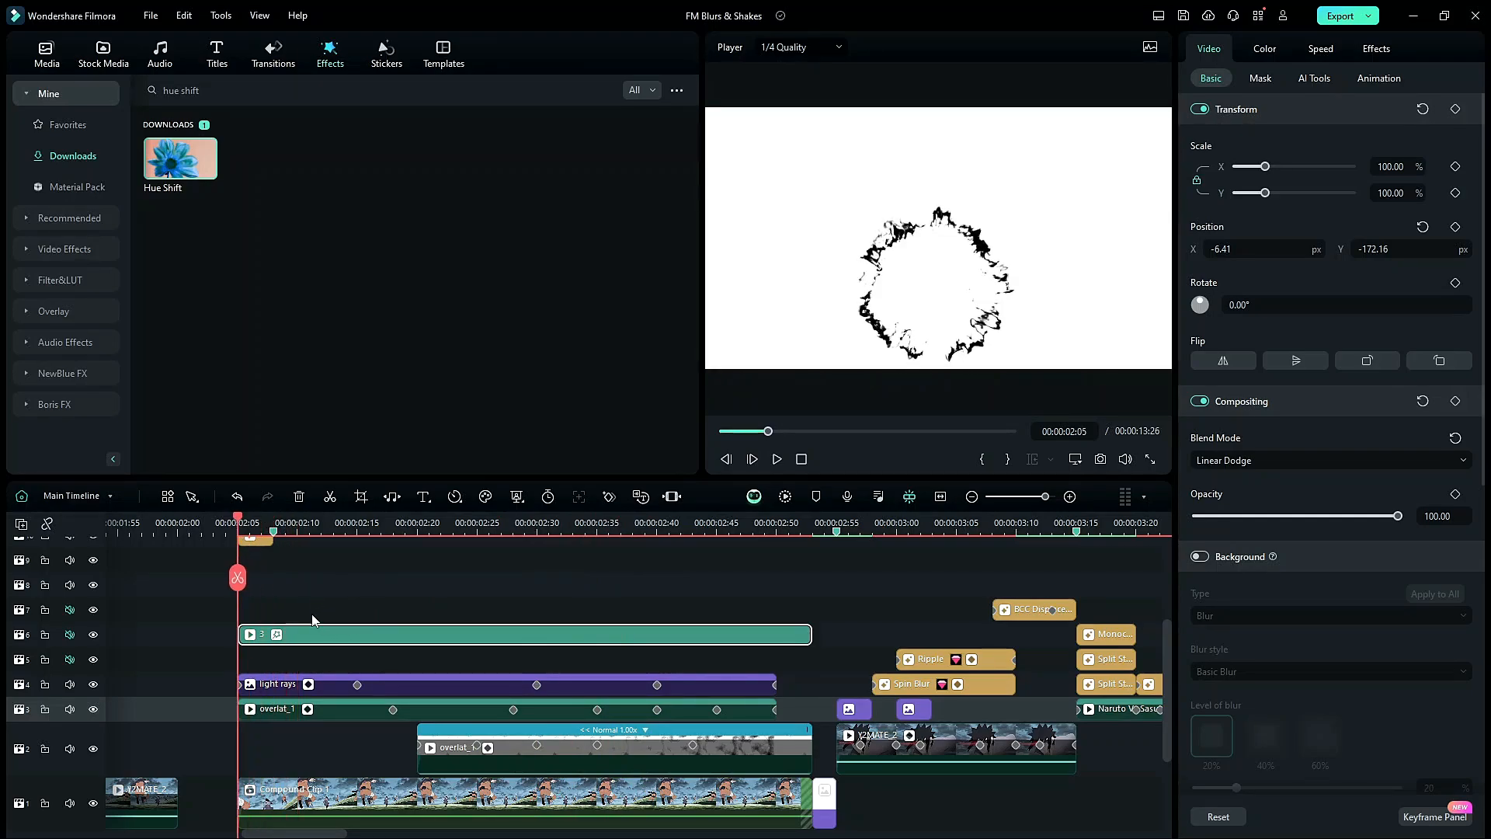
click(164, 635)
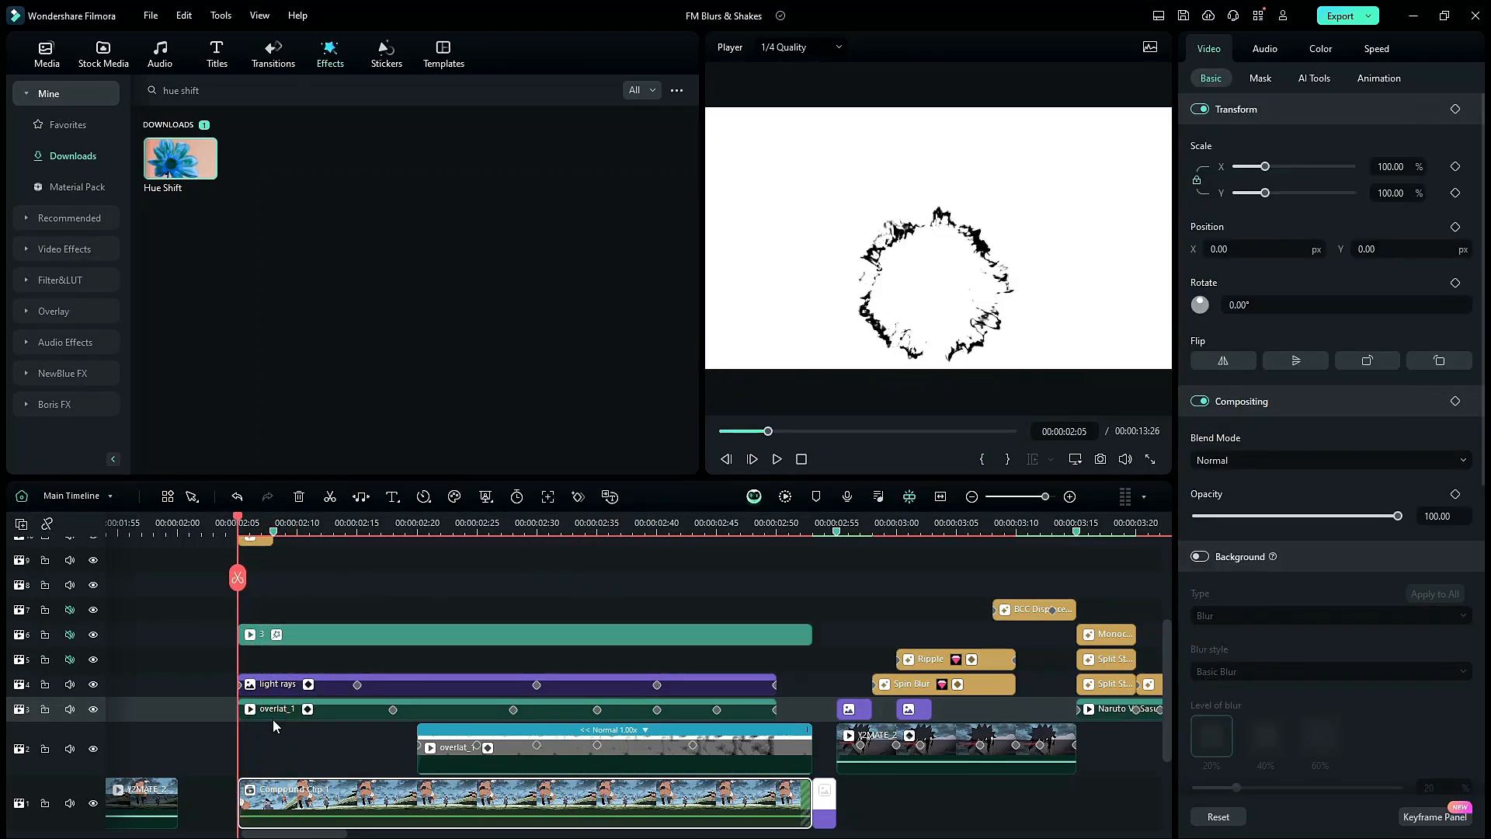
click(225, 667)
drag(225, 674, 319, 730)
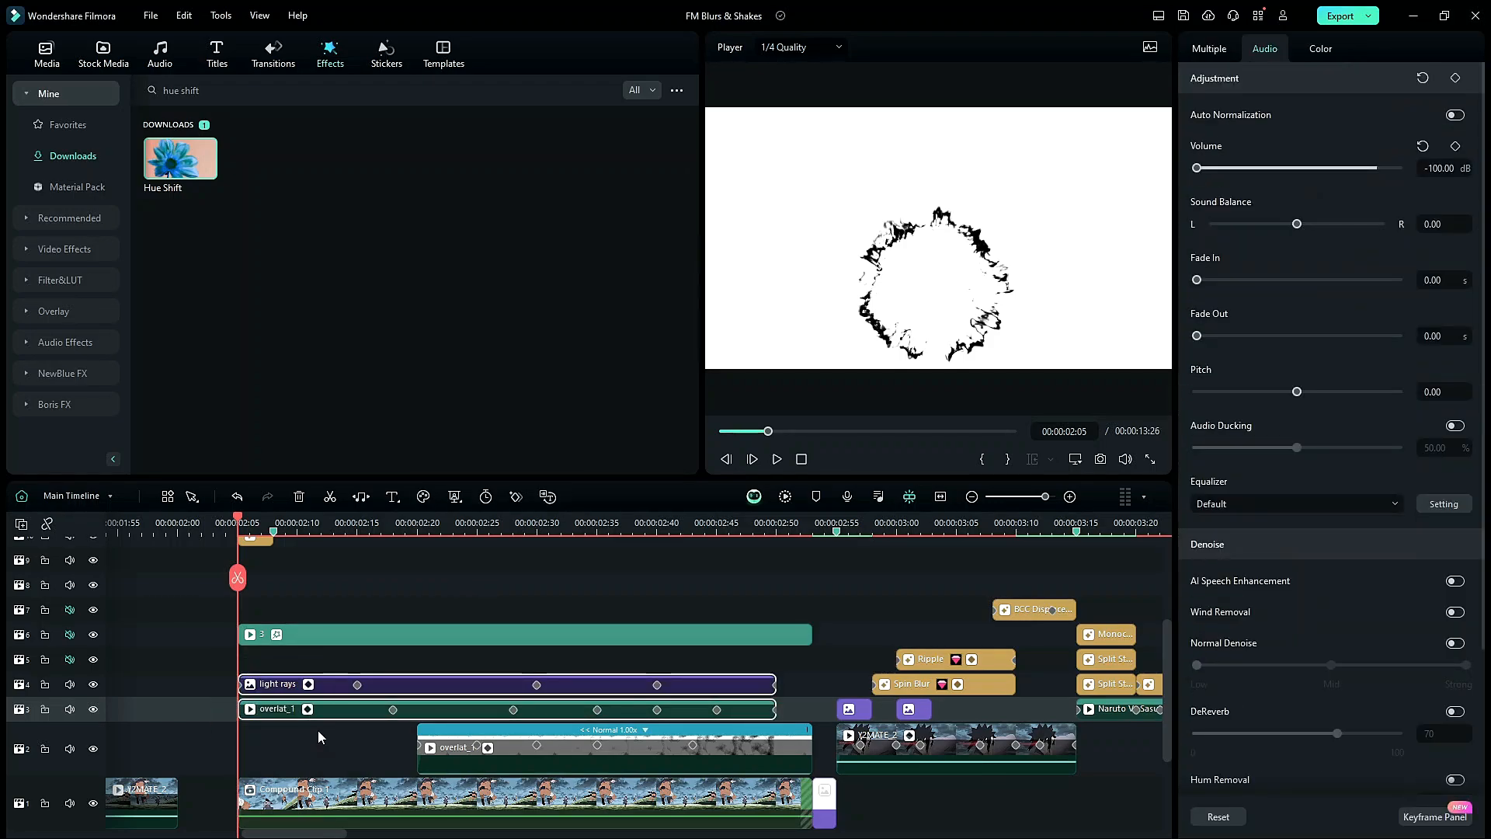
drag(282, 587, 212, 711)
click(500, 527)
click(405, 558)
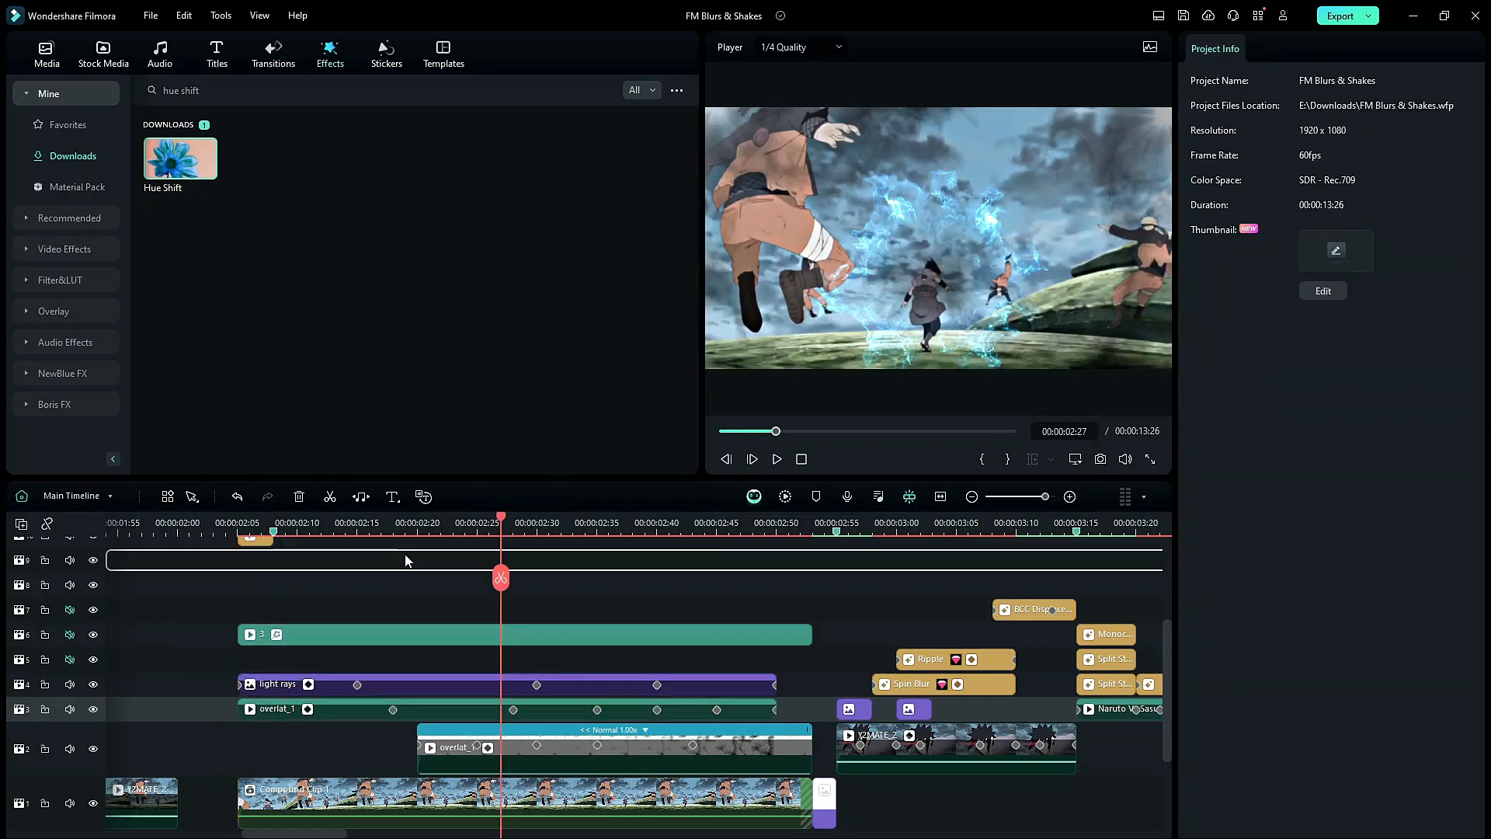
drag(373, 526, 239, 554)
click(329, 634)
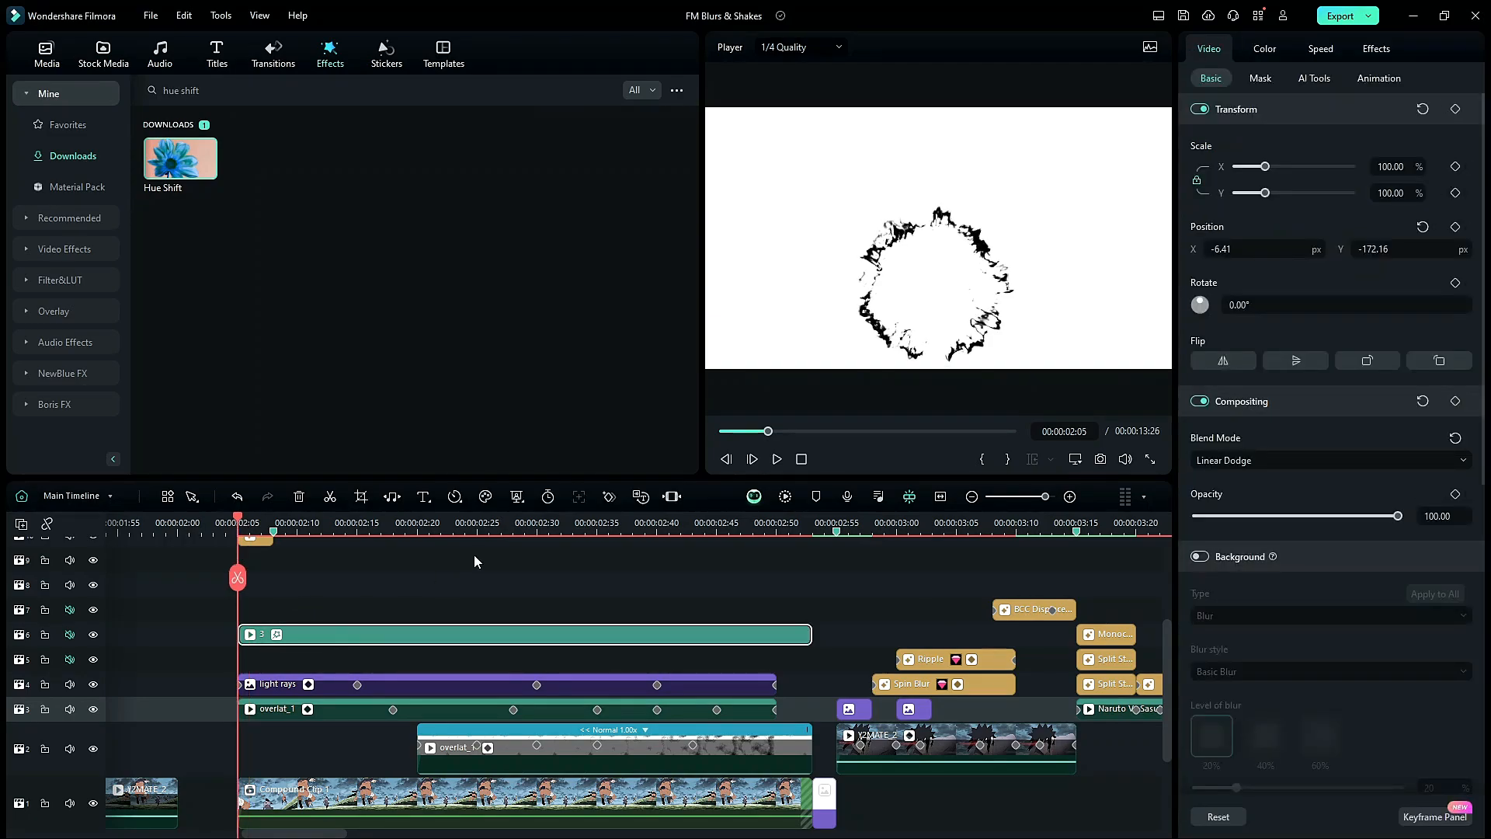
click(475, 529)
drag(475, 528, 241, 540)
click(607, 619)
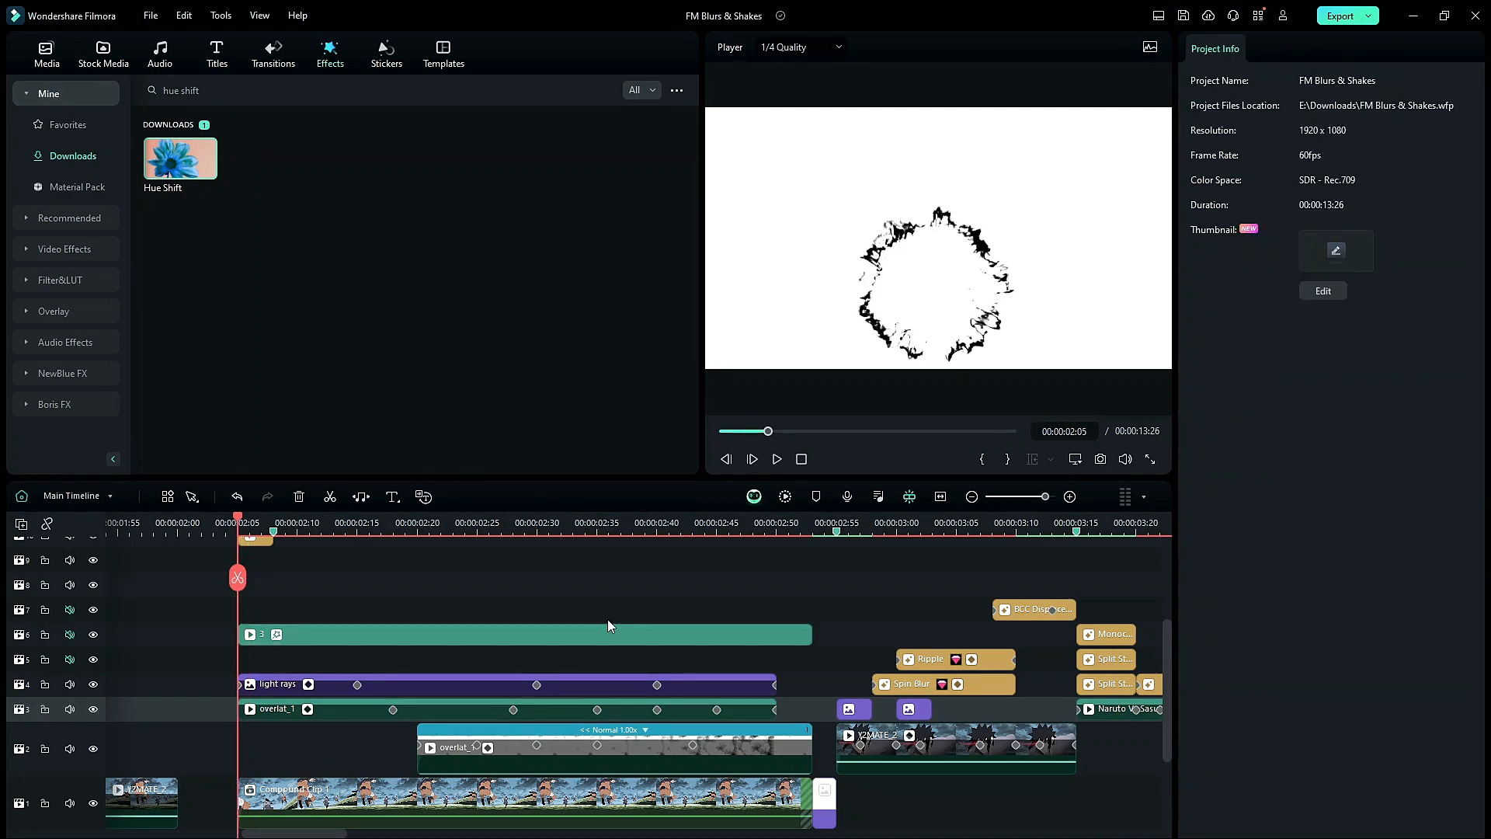
click(612, 629)
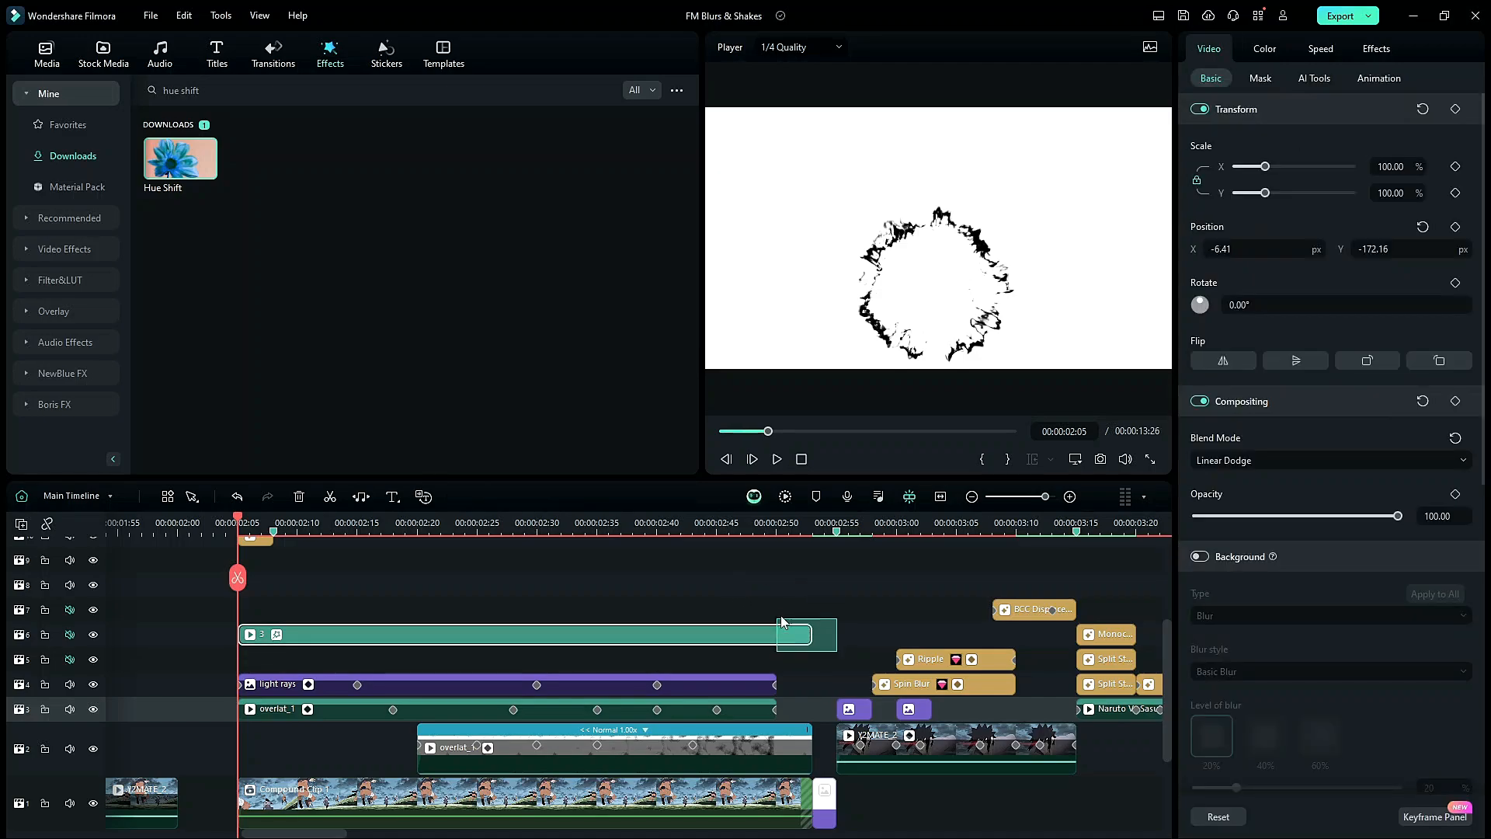
click(819, 625)
click(792, 640)
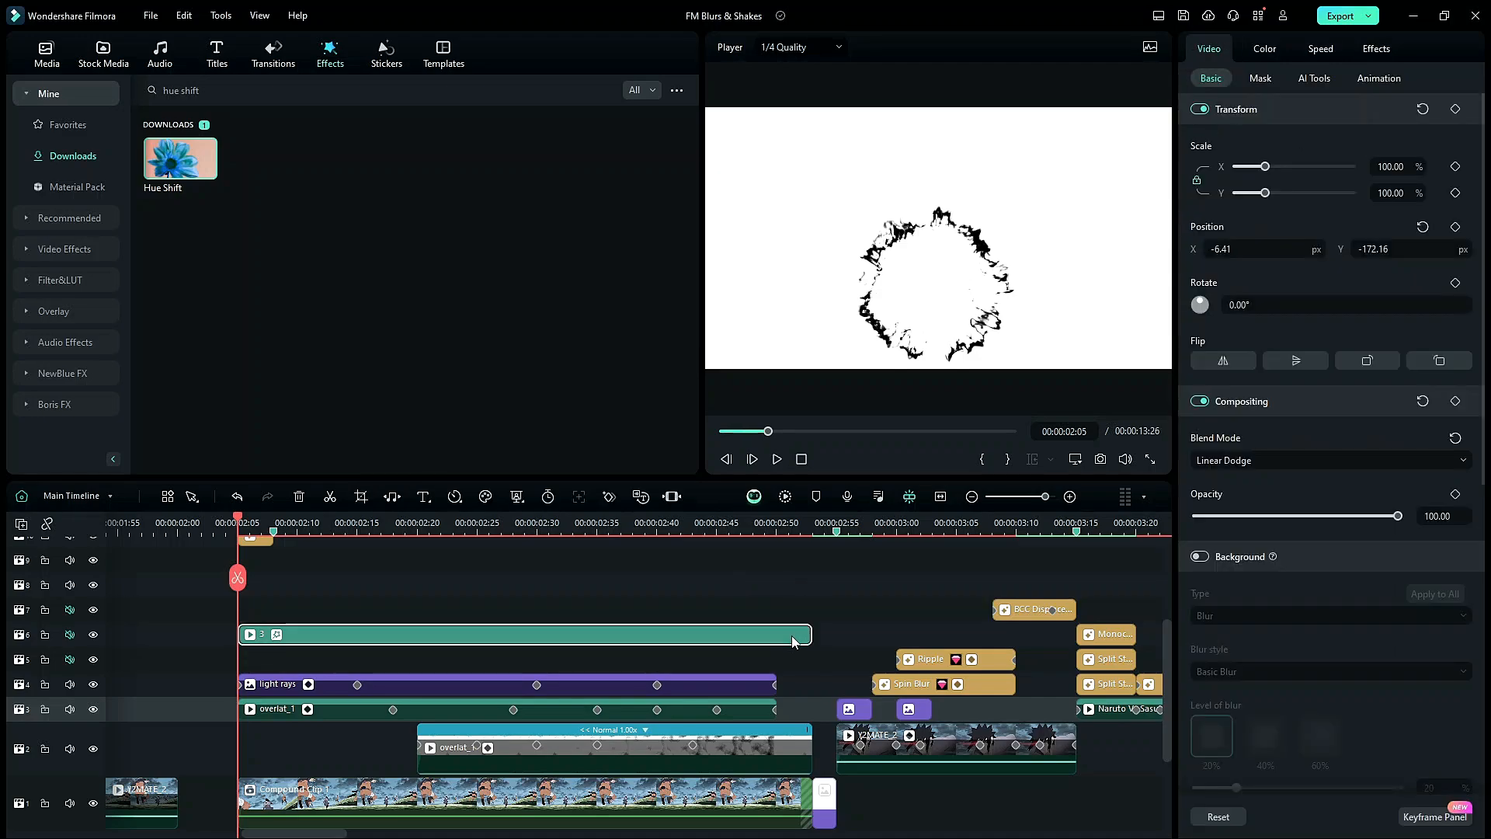
click(273, 709)
Set clip 3's opacity to 0 and add opacity and transform keyframes at its start, 00:00:02:05
click(349, 641)
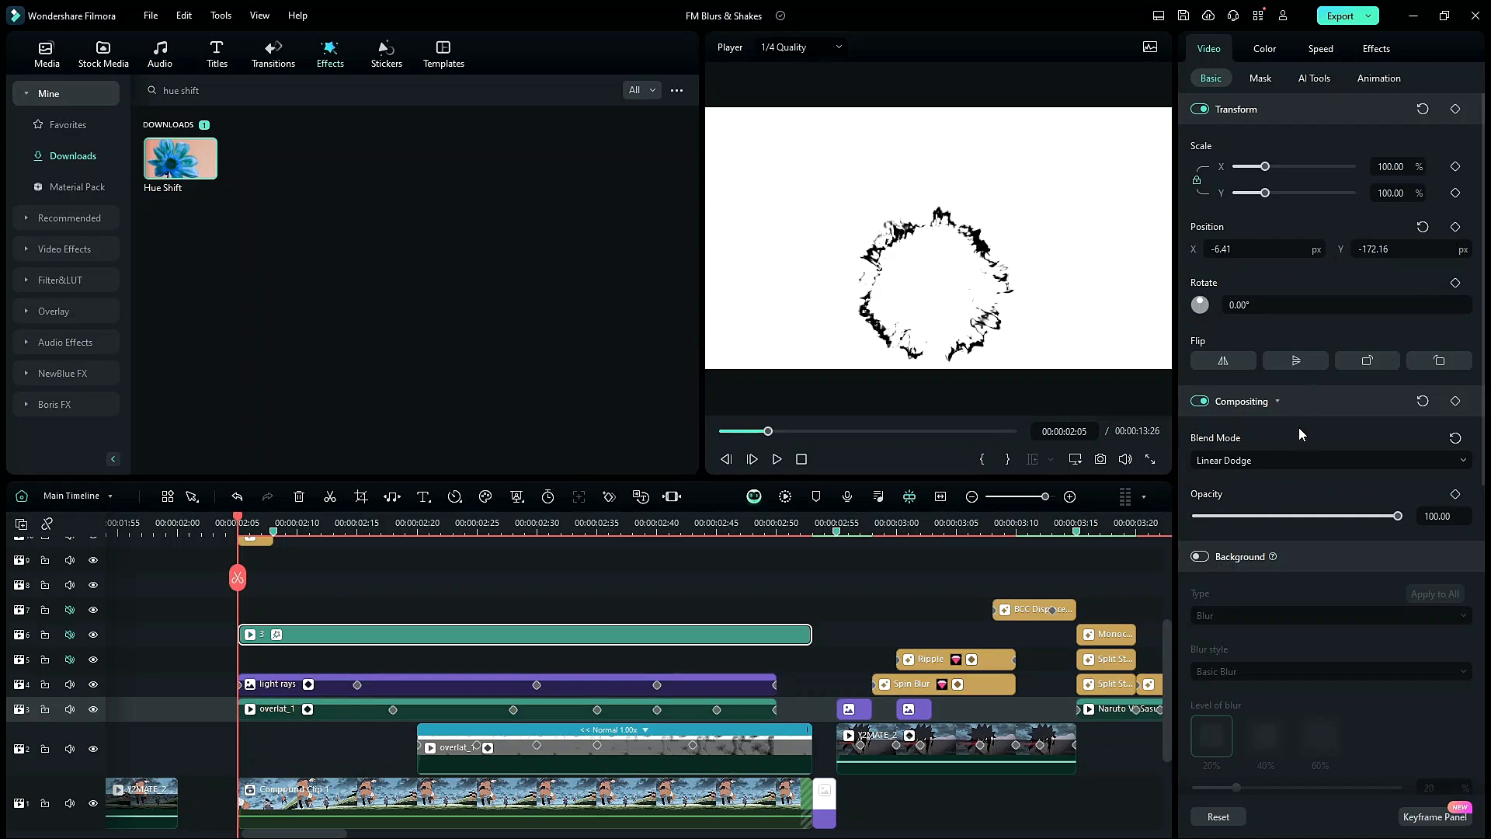
drag(1263, 518, 1185, 518)
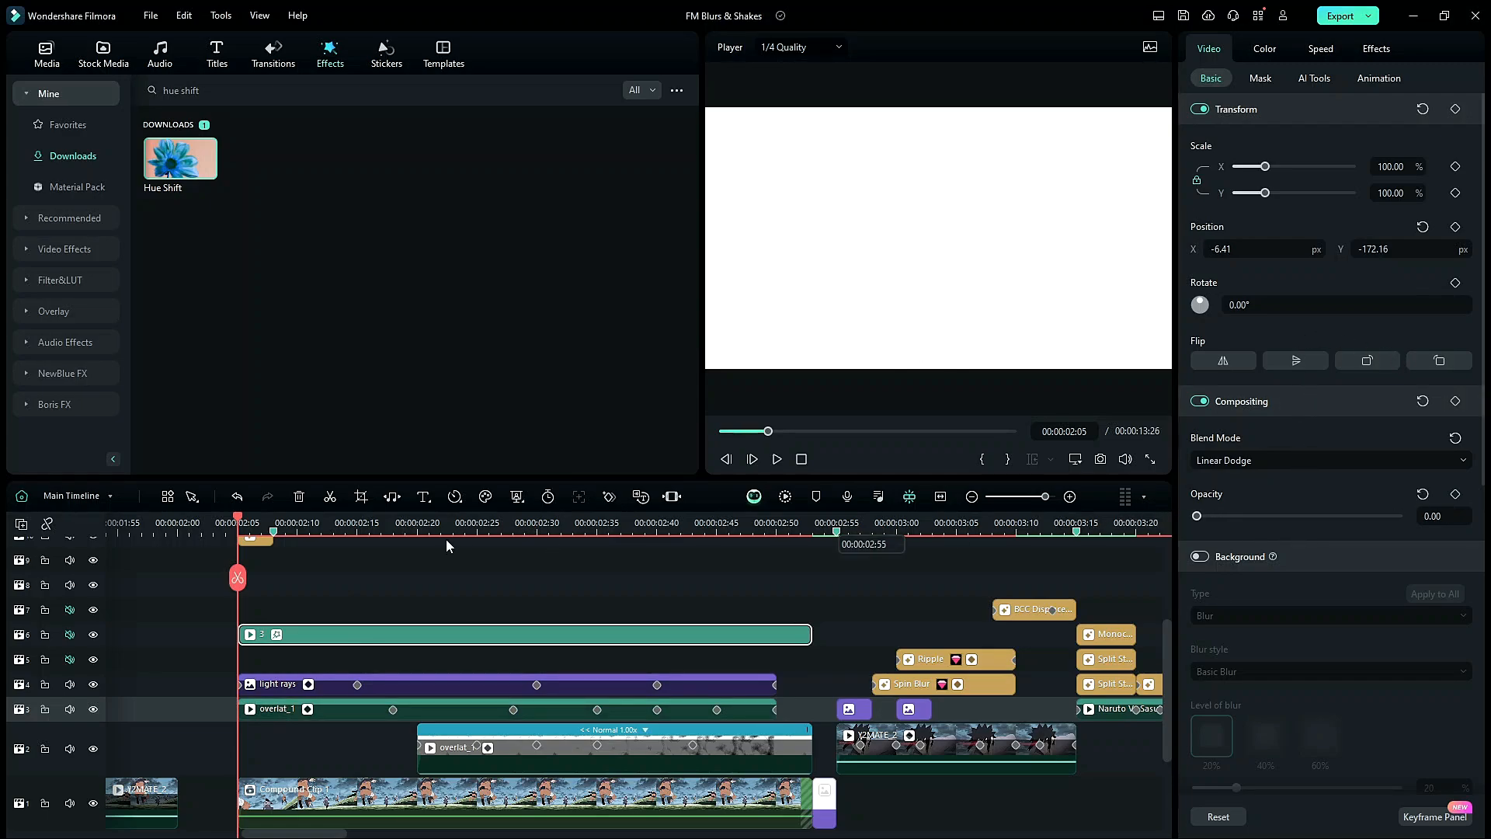
scroll(454, 519, up, 1)
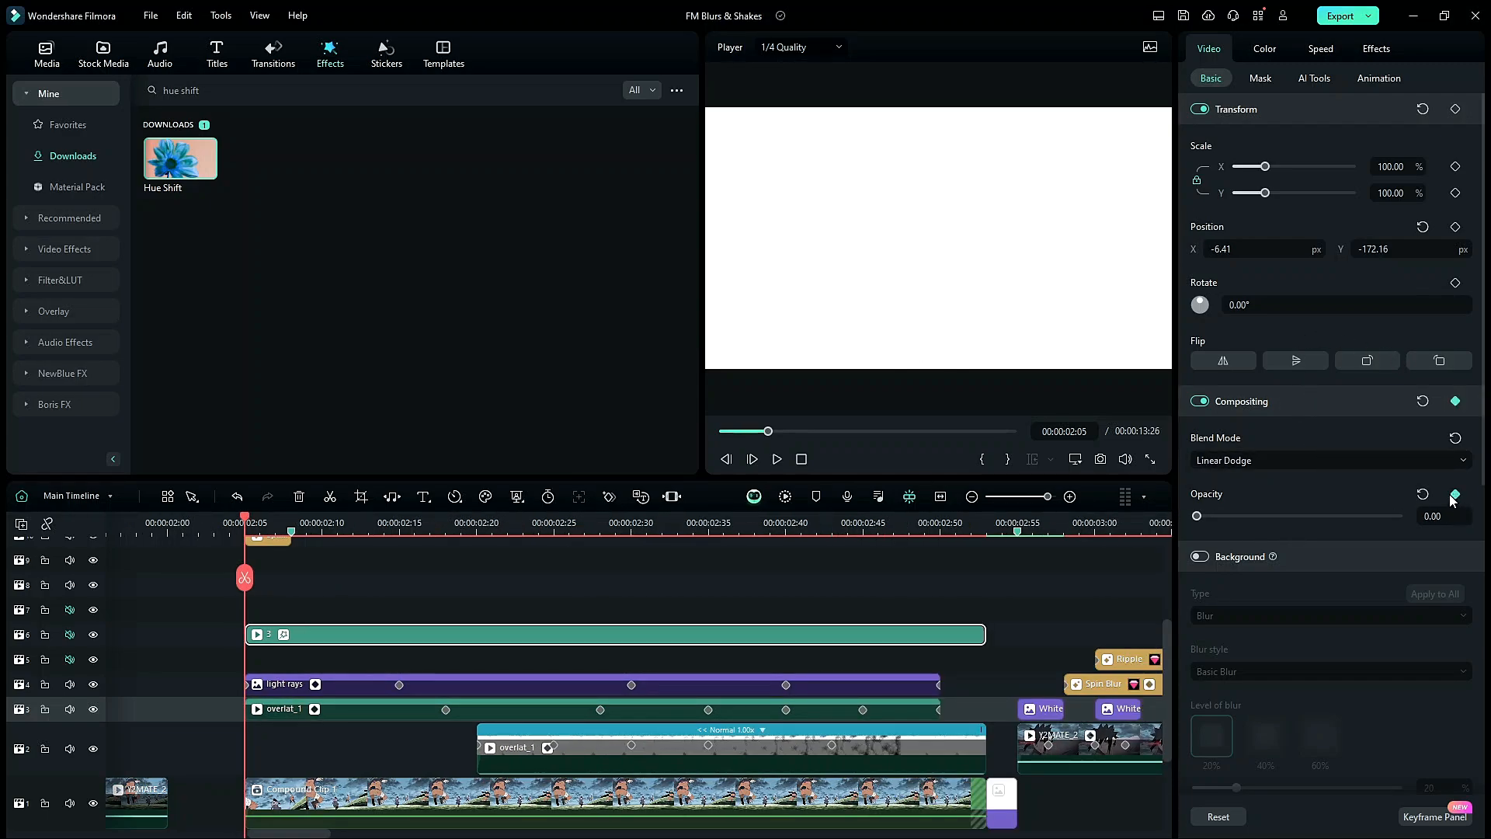
click(307, 523)
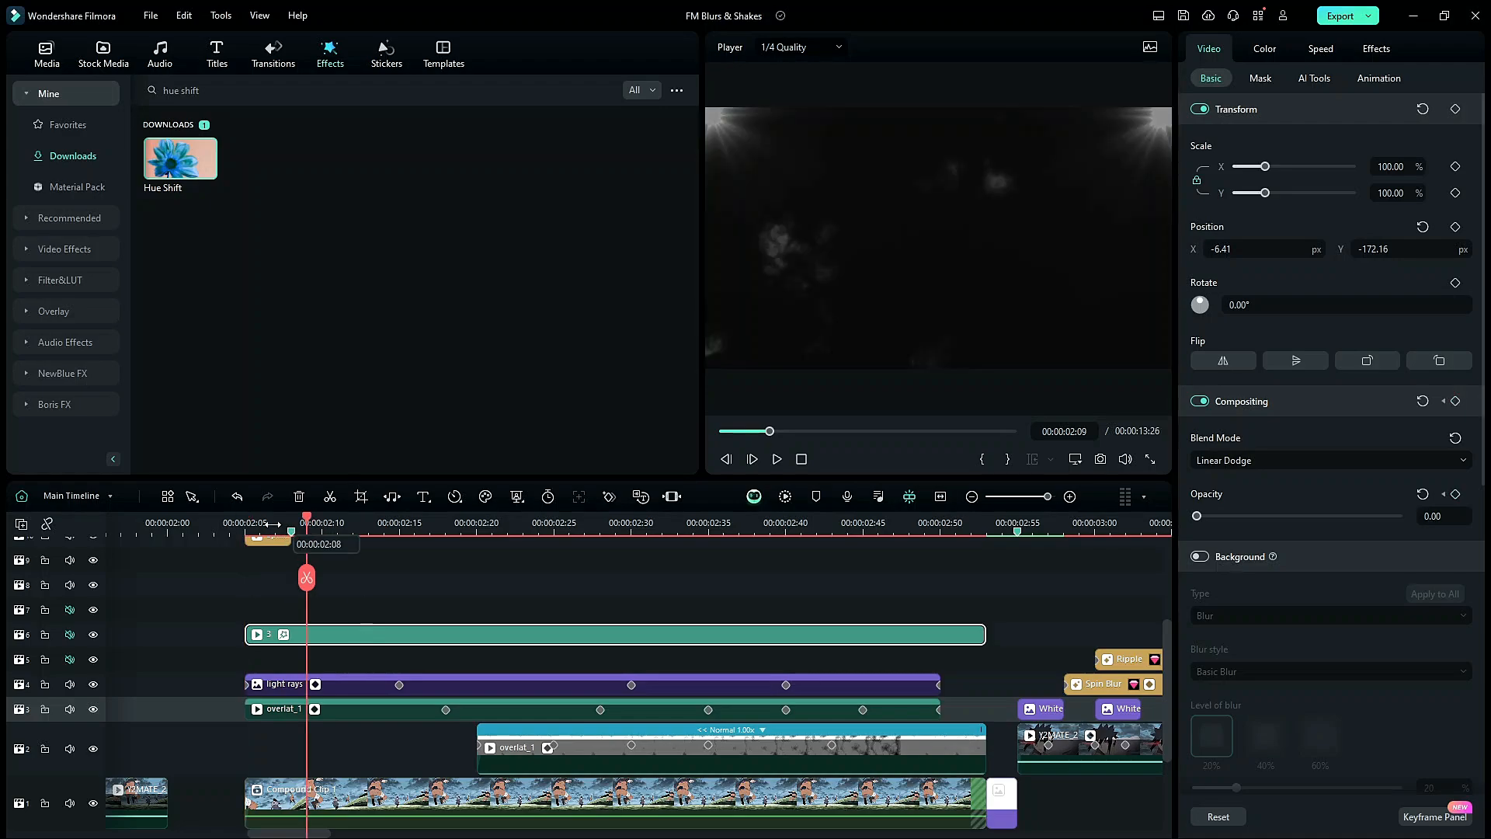
click(249, 526)
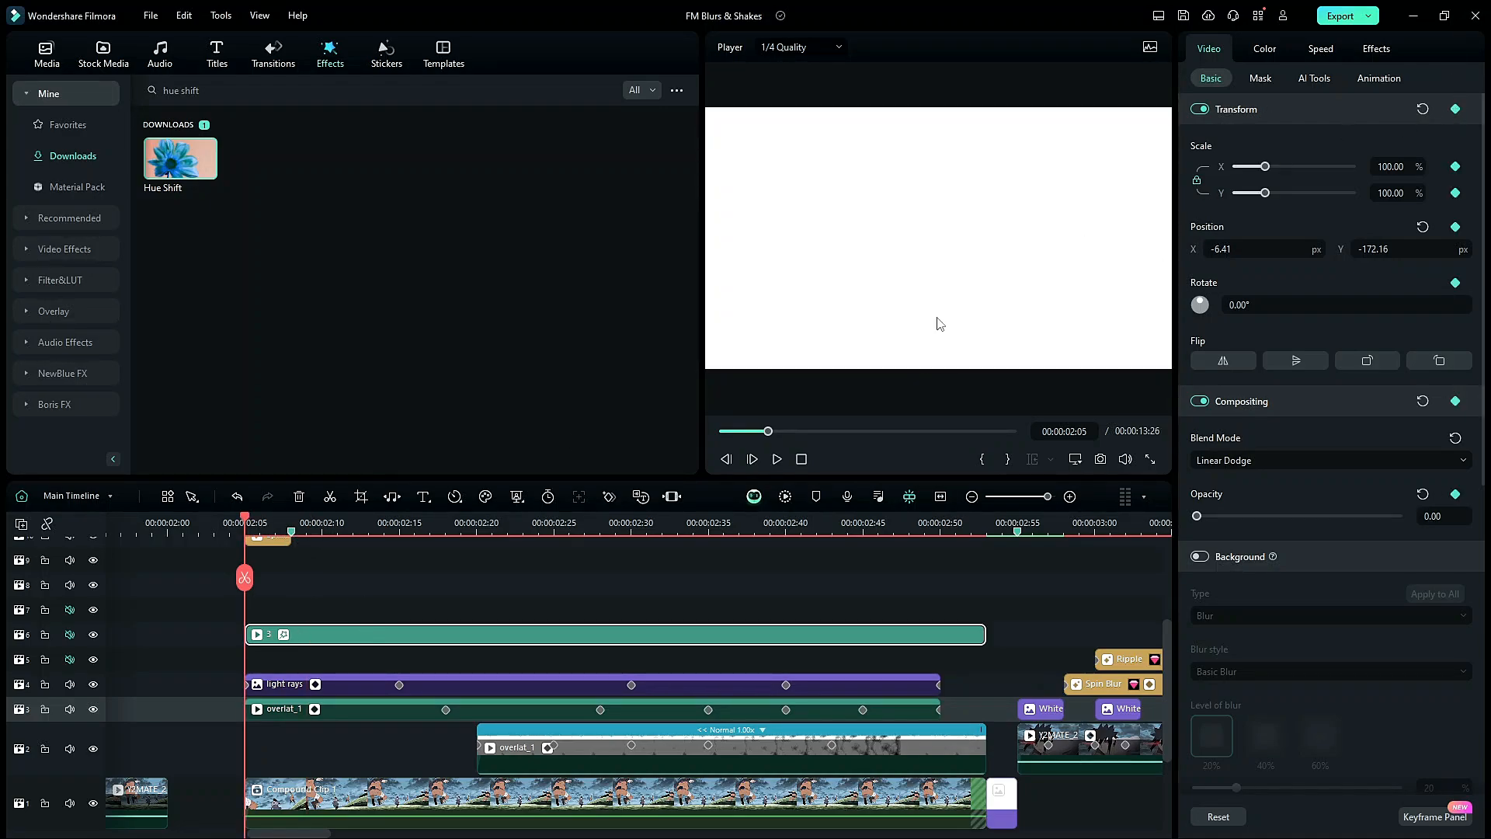
key(Right)
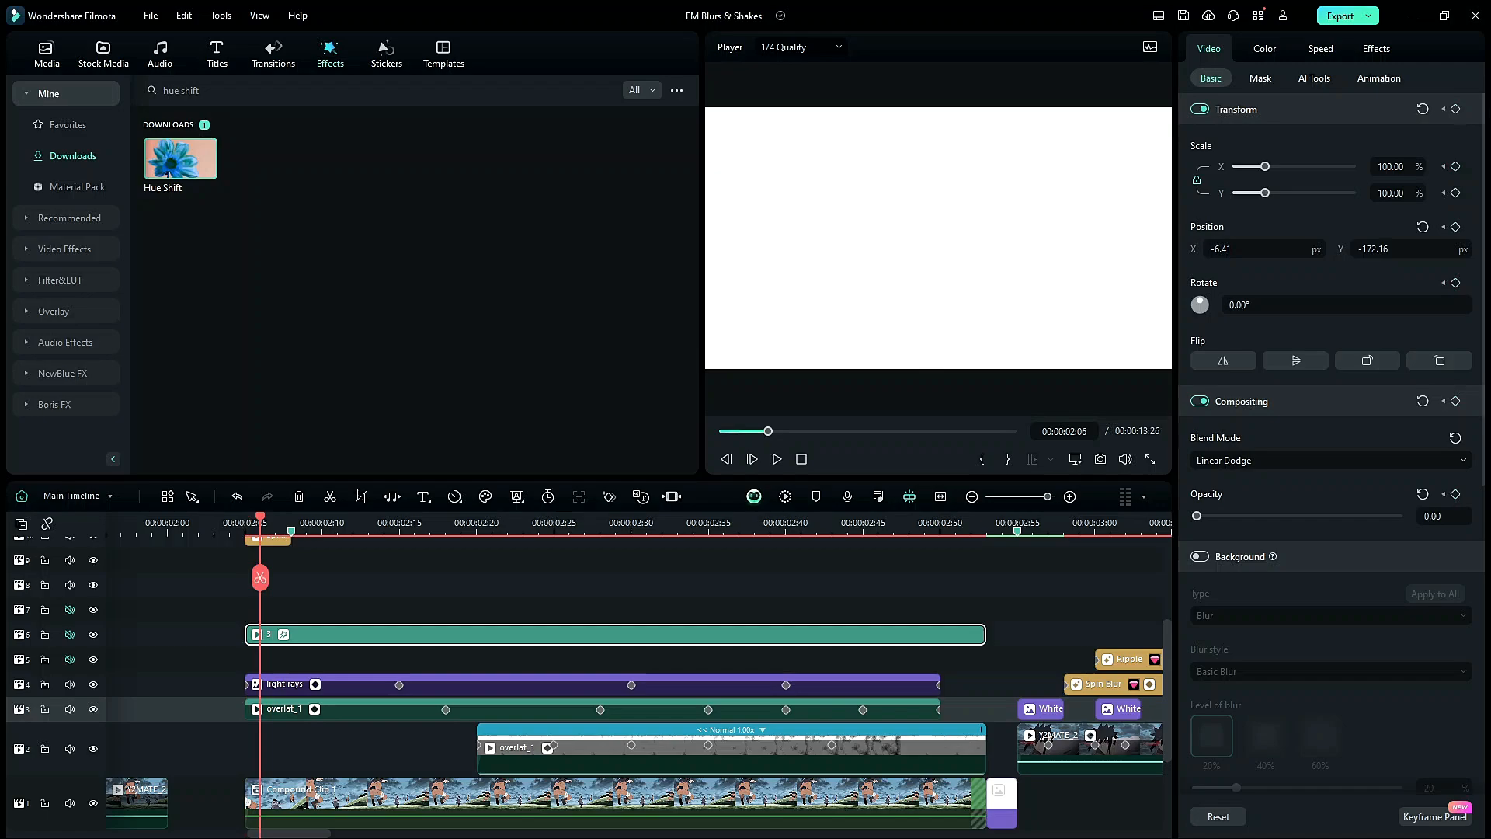
click(1455, 110)
Add an opacity keyframe of 100 to clip 3 at 00:00:02:16
key(Right)
key(Right)
key(Right)
key(Right)
key(Right)
key(Right)
key(Right)
key(Right)
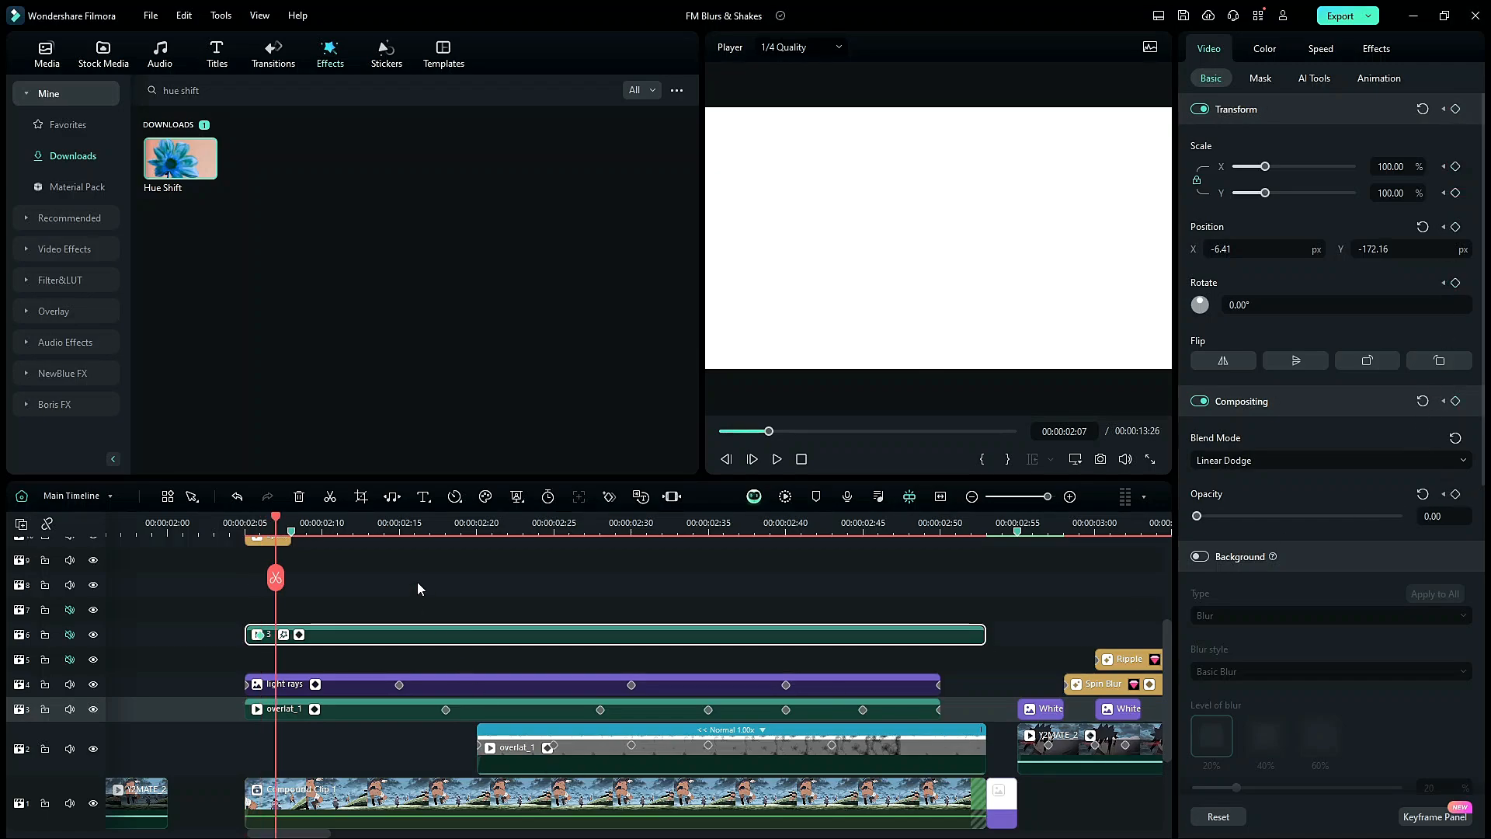
key(Right)
key(Right)
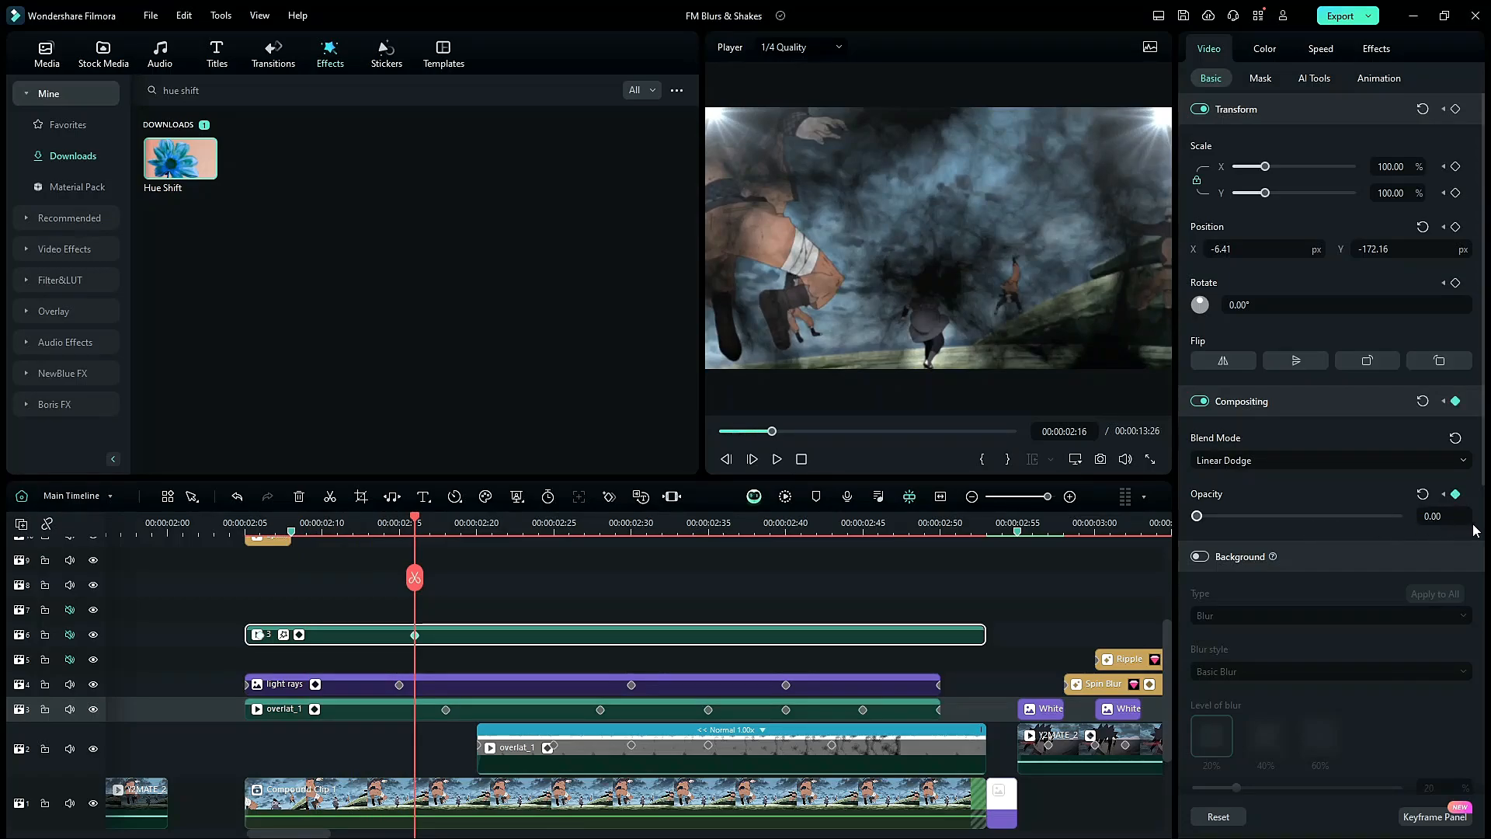
drag(1338, 515, 1410, 510)
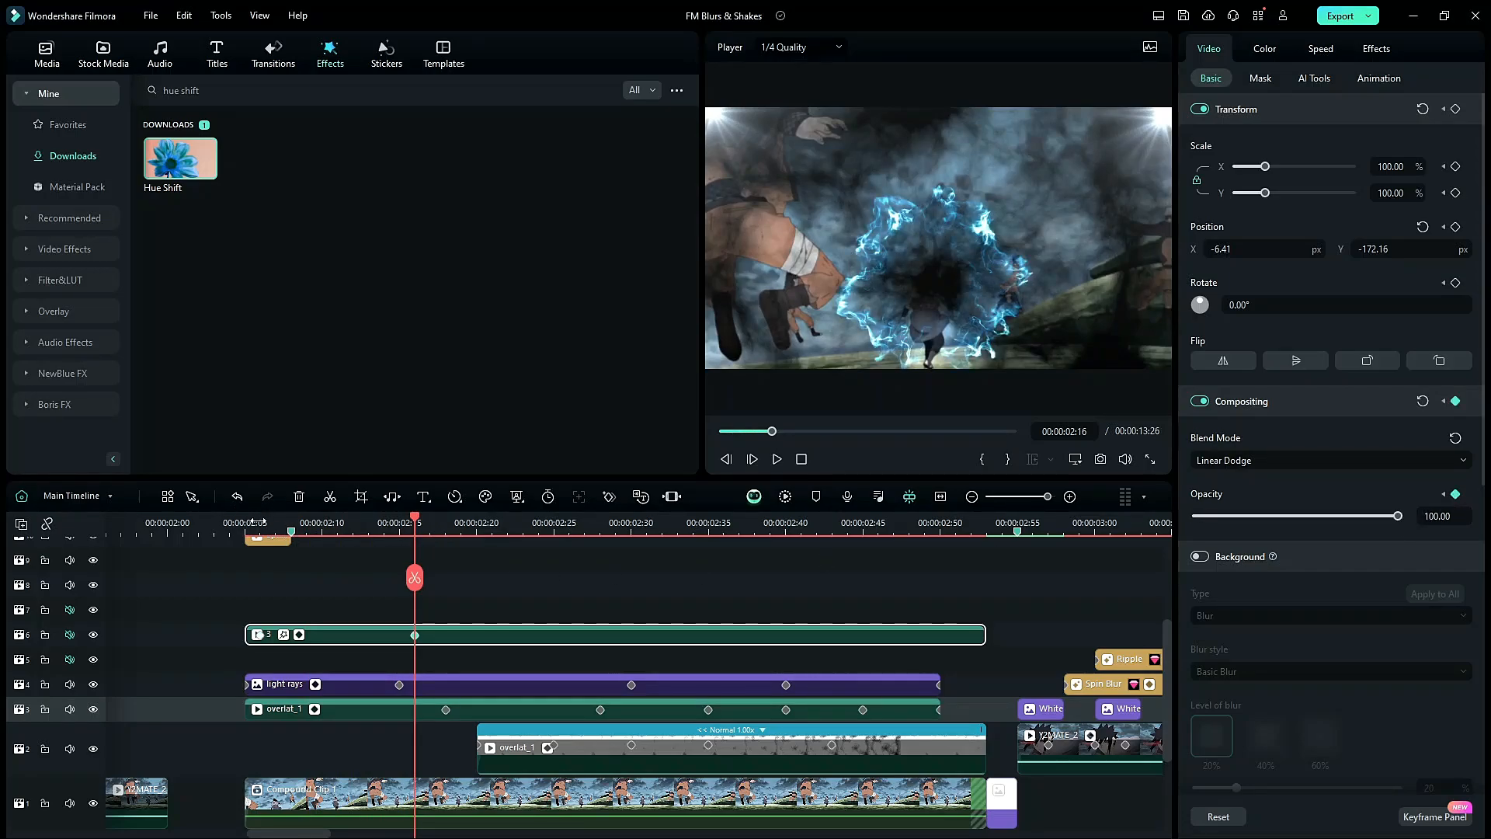
Check the burst's fade-in and move clip 3's full-opacity keyframe to 00:00:02:20
drag(263, 523, 431, 528)
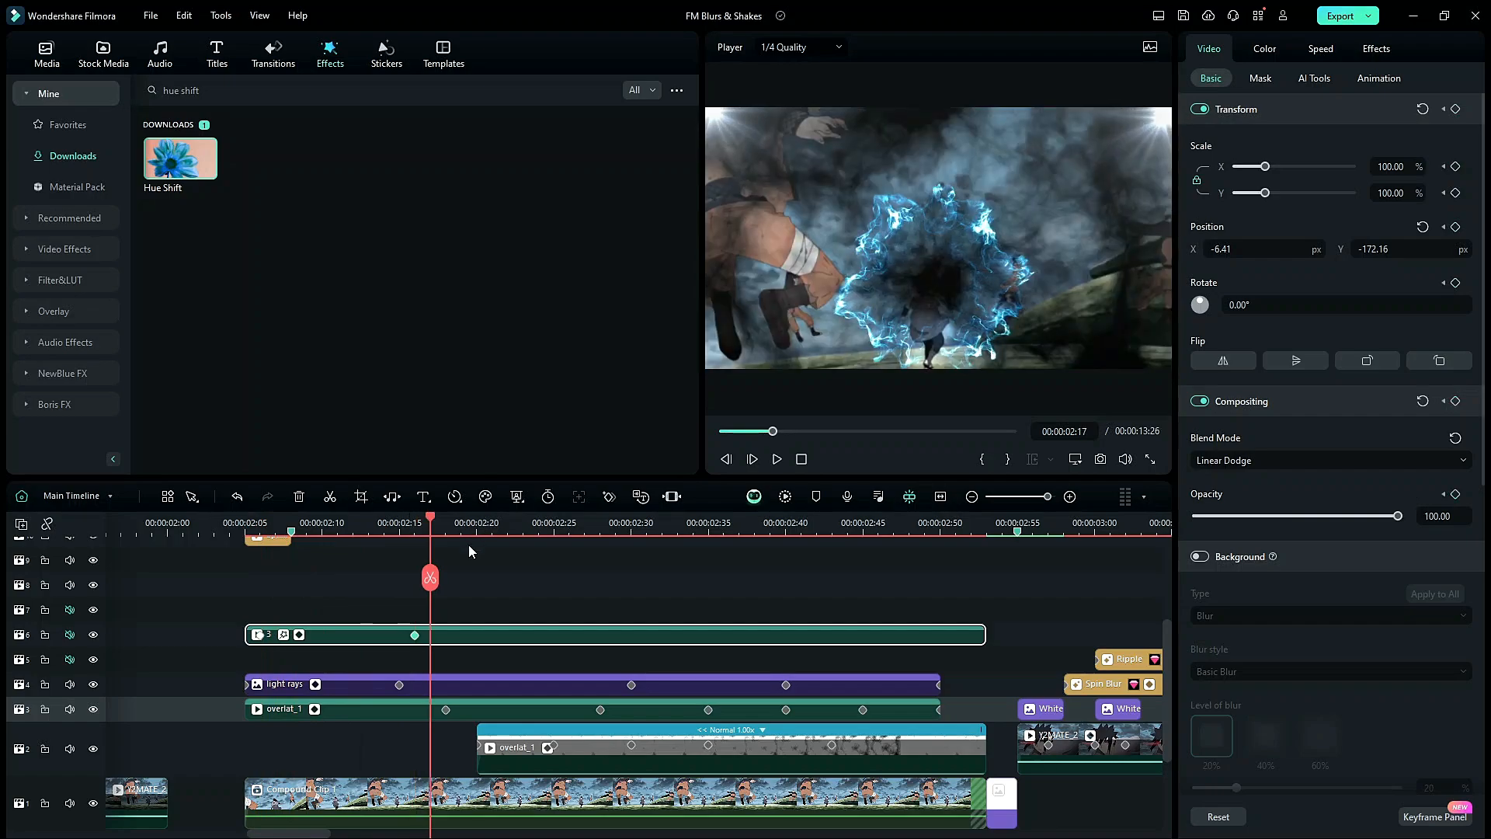
key(Right)
key(Right)
key(Right)
key(Right)
key(Right)
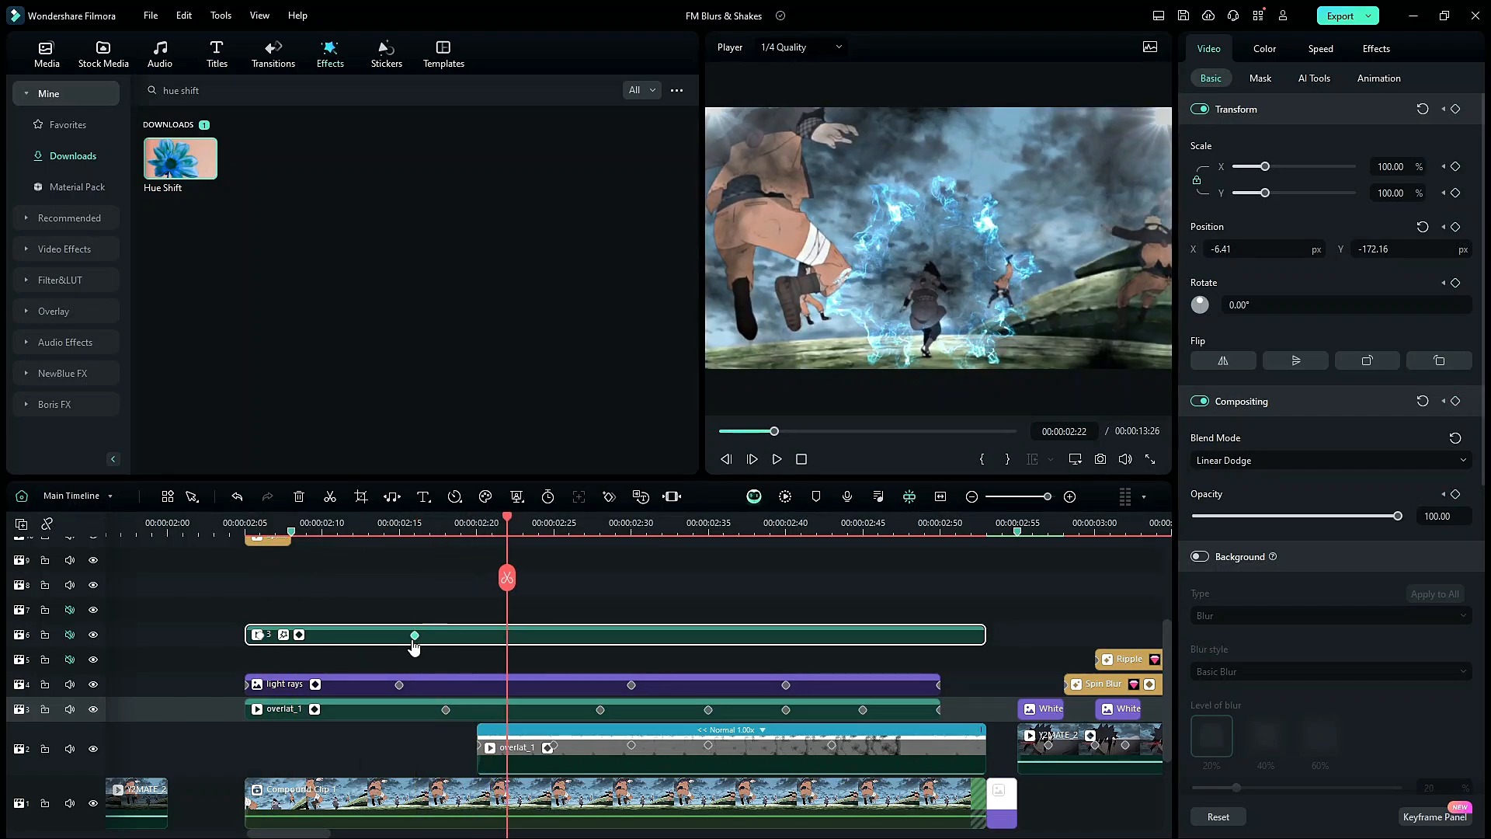
drag(414, 638, 476, 637)
Enlarge clip 3 to about 138.78% scale at the full-opacity keyframe at 00:00:02:20
key(Right)
key(Right)
key(Right)
key(Right)
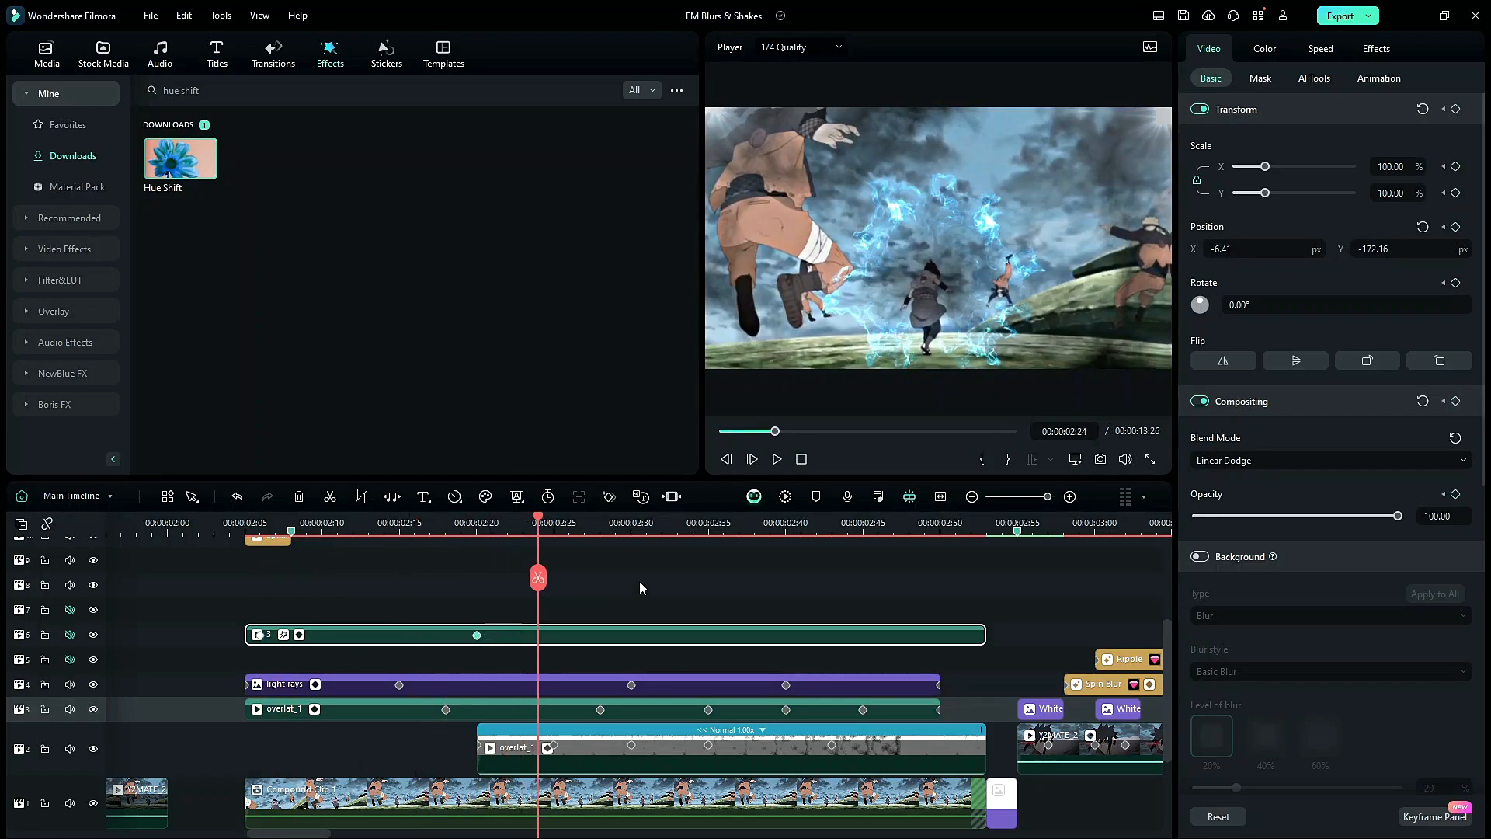
key(Left)
key(Left)
key(Left)
key(Left)
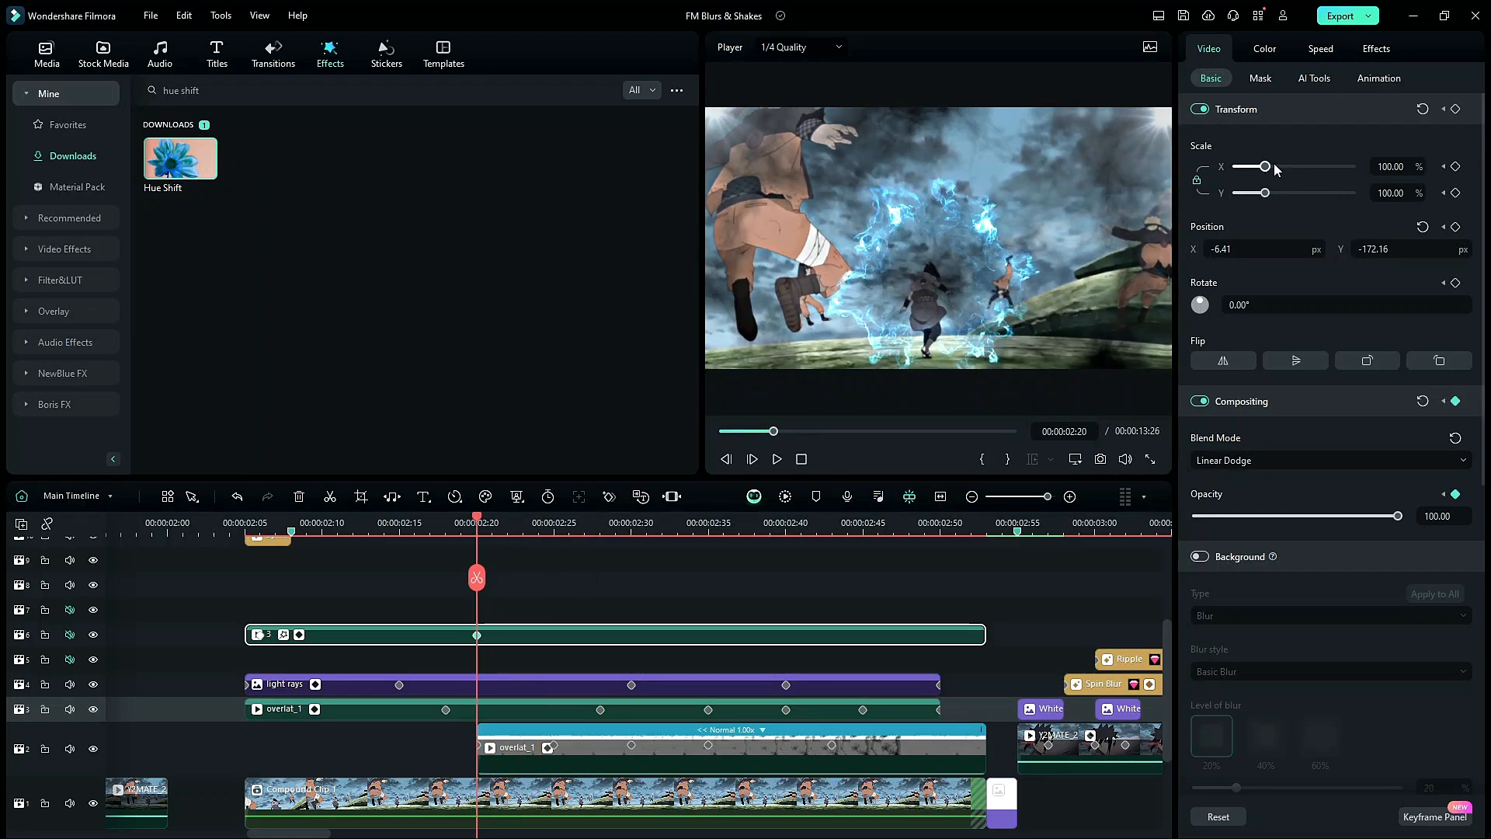
drag(1278, 167, 1278, 170)
Keyframe clip 3 at 00:00:02:30 with a scale of about 174.15% and an opacity of 0
key(Right)
key(Right)
key(Right)
key(Right)
key(Right)
key(Right)
key(Right)
key(Right)
key(Right)
key(Right)
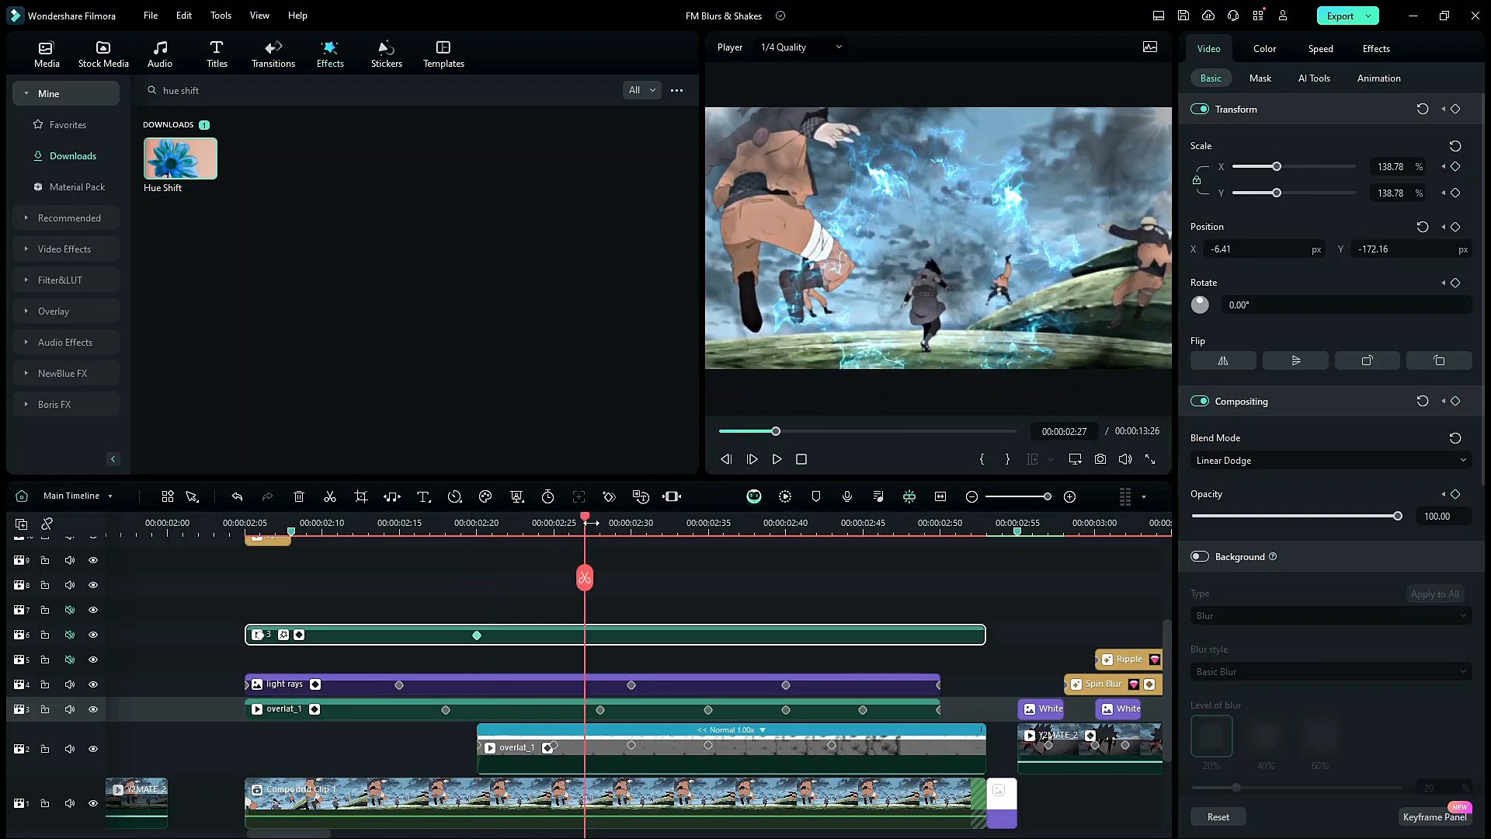
drag(1276, 170, 1286, 170)
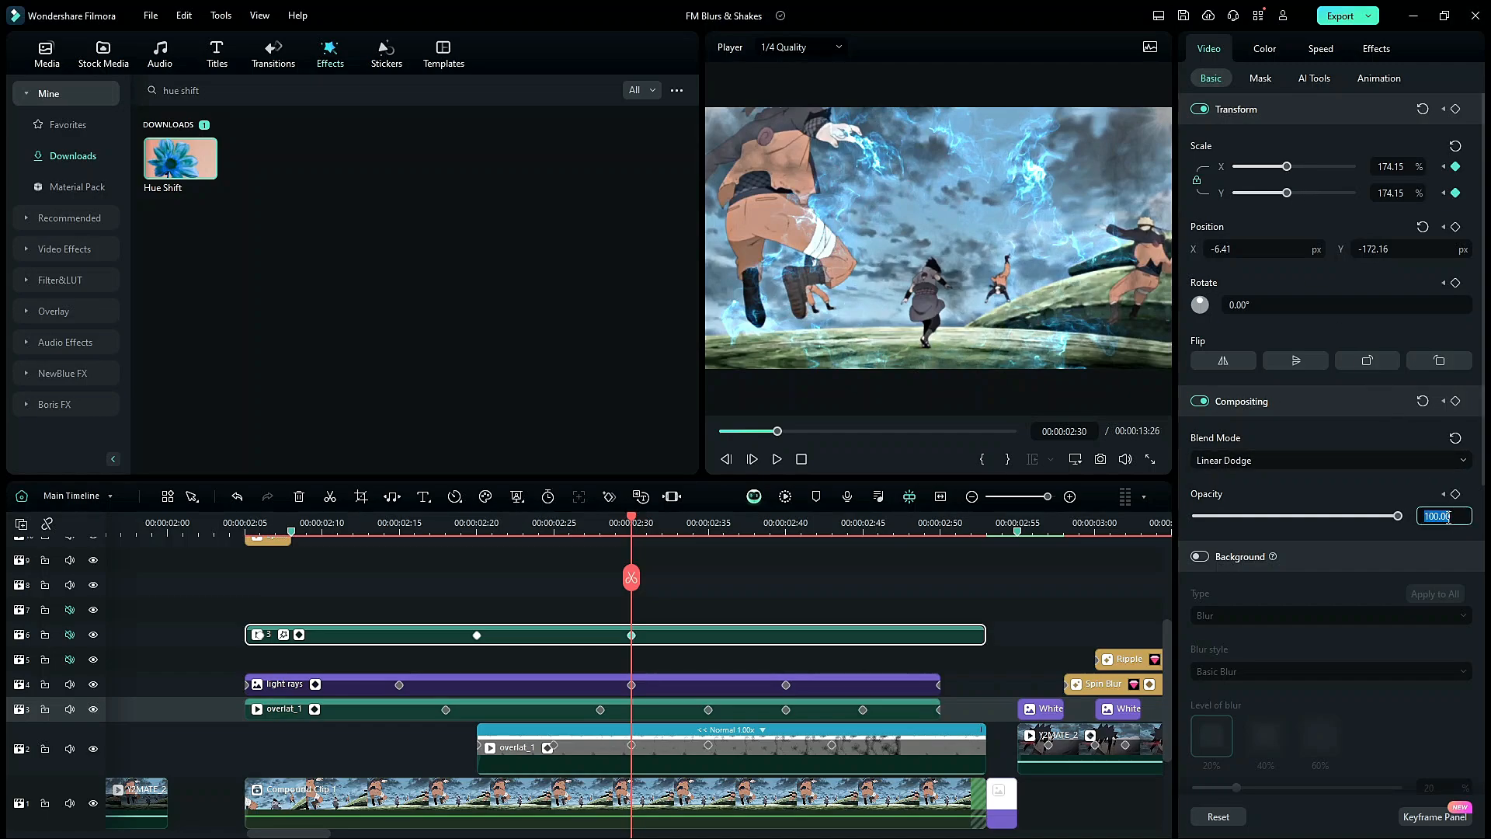
key(Return)
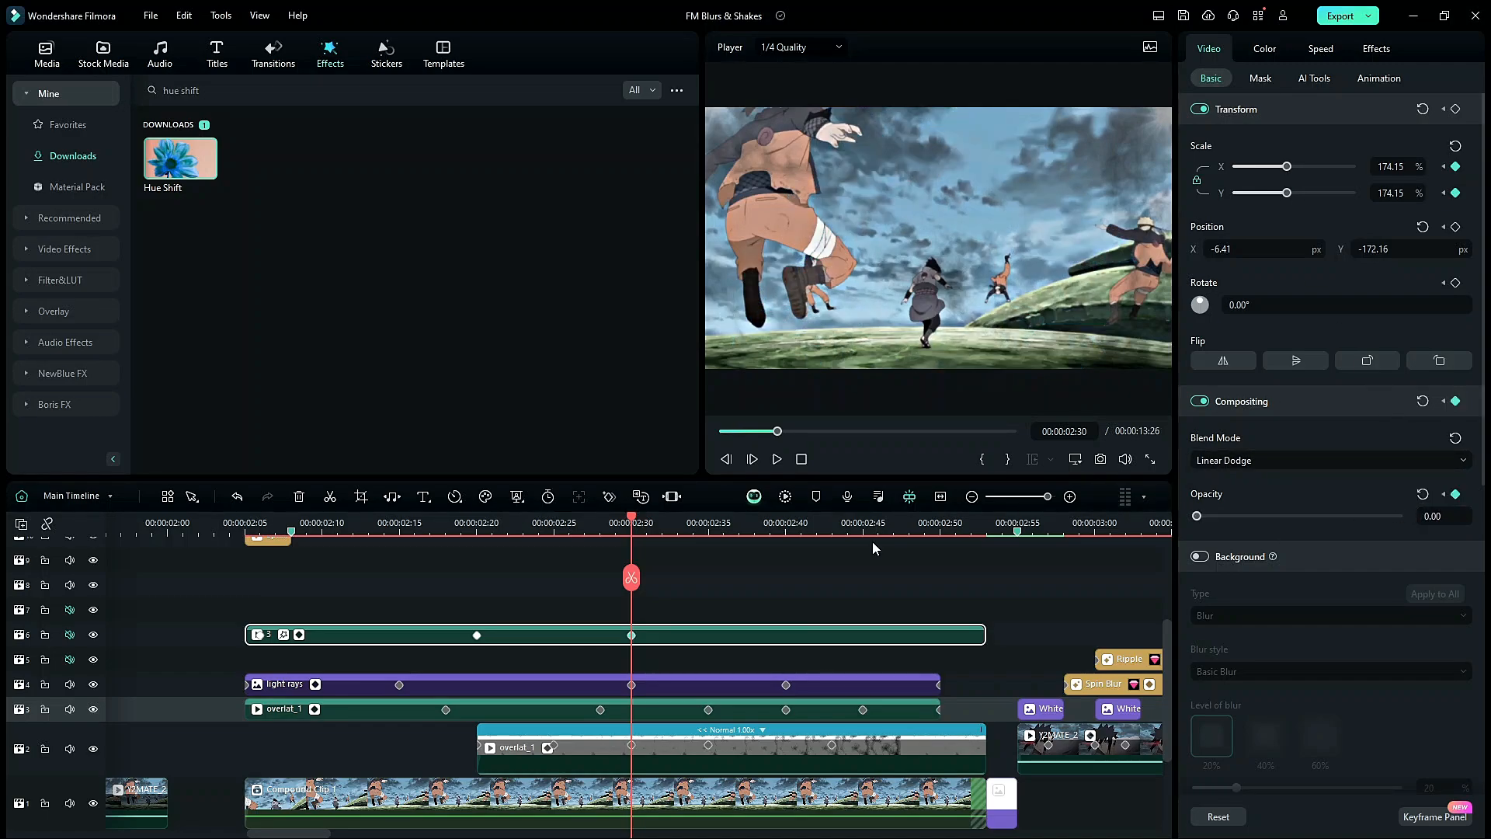
Step through clip 3's animation frame by frame to examine how the burst grows and fades
click(487, 534)
key(Right)
key(Right)
key(Right)
key(Right)
key(Right)
key(Right)
key(Right)
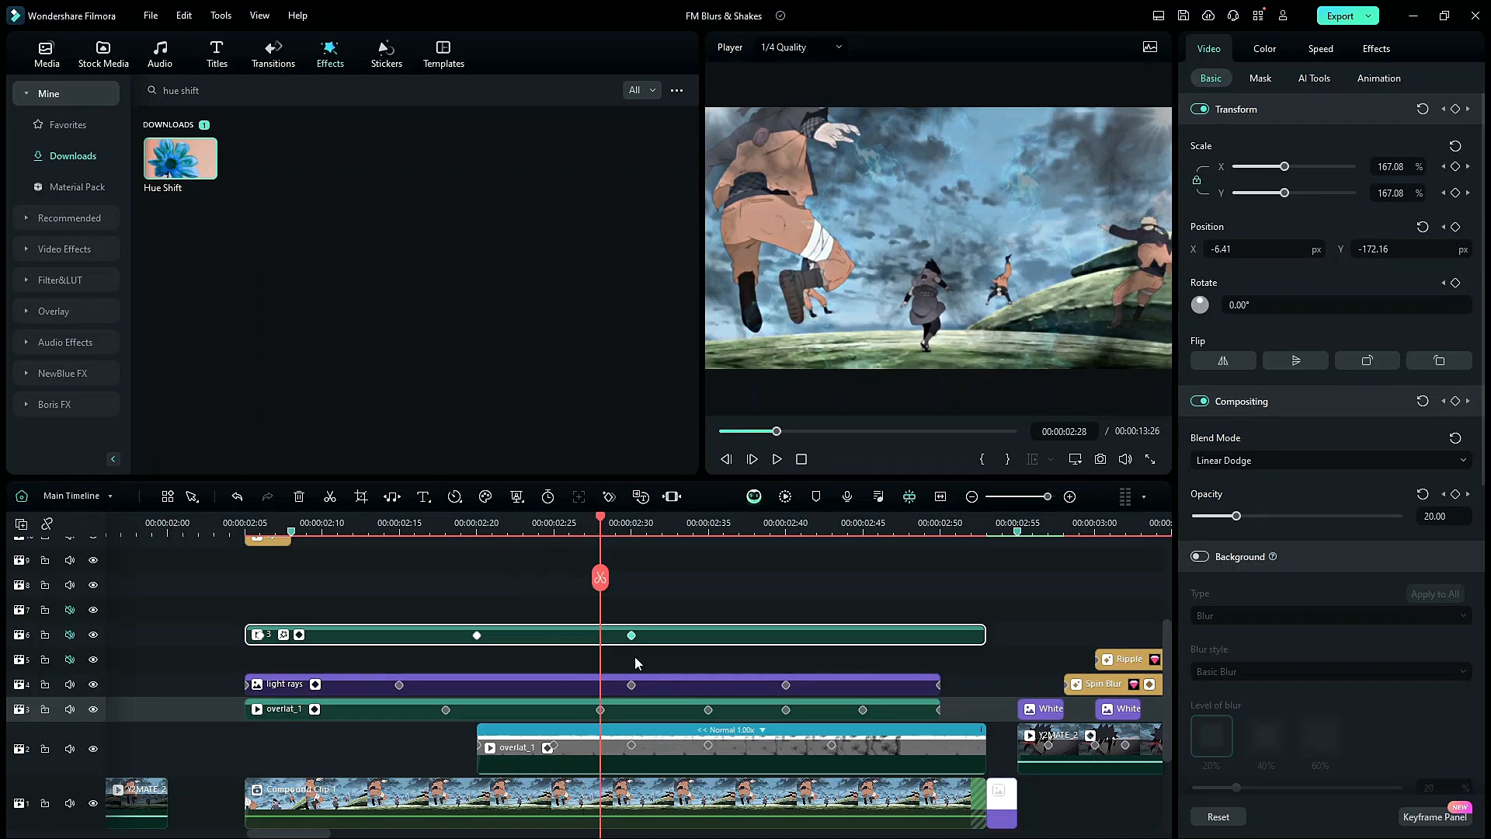
key(Right)
key(Right)
click(293, 526)
click(268, 527)
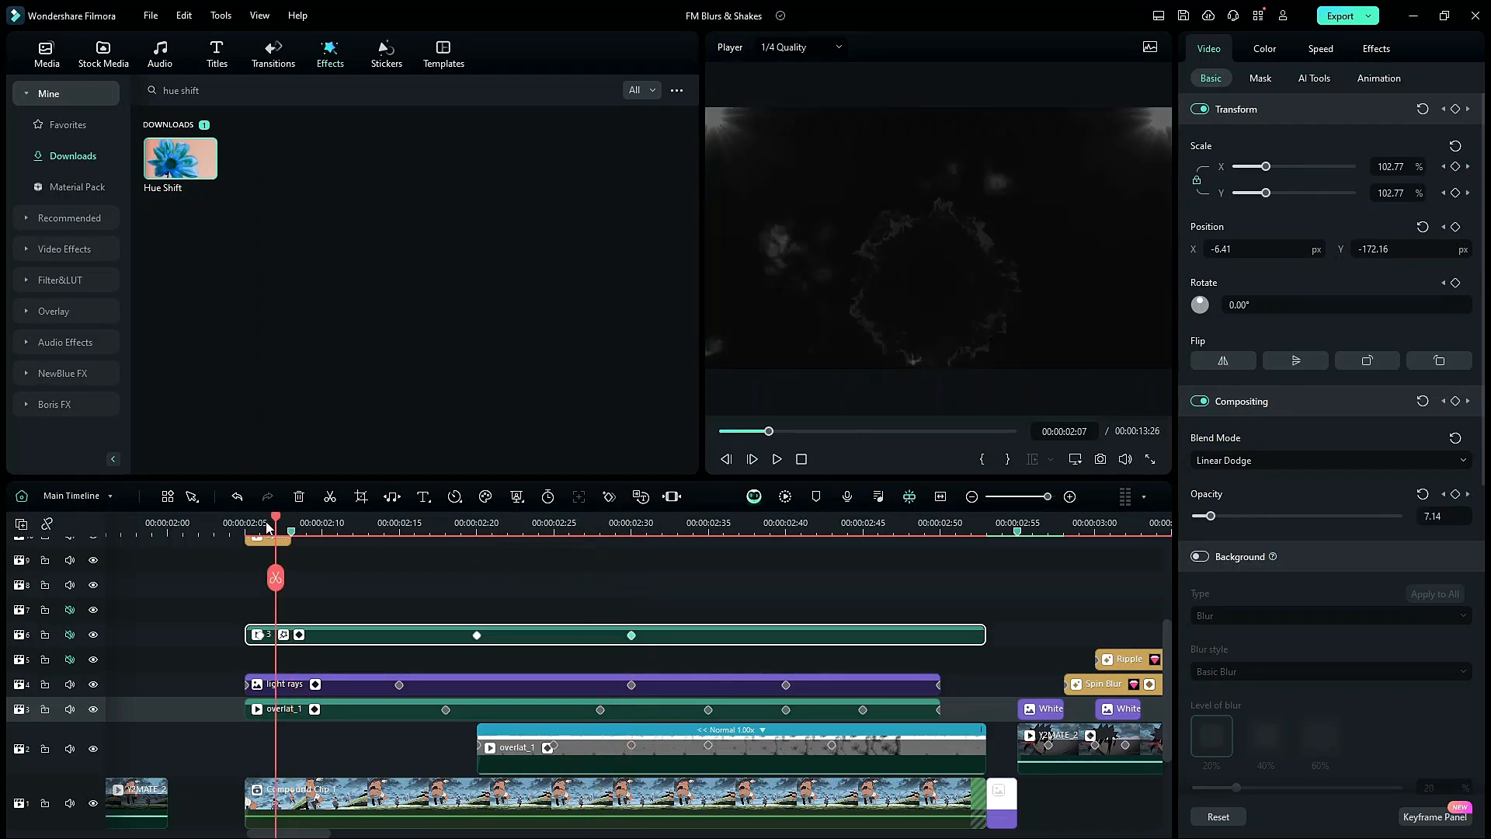
Slow the burst by moving clip 3's fade-out keyframe to 00:00:02:38 and its full-opacity keyframe to about 00:00:02:29
drag(267, 528, 695, 564)
drag(631, 635, 755, 635)
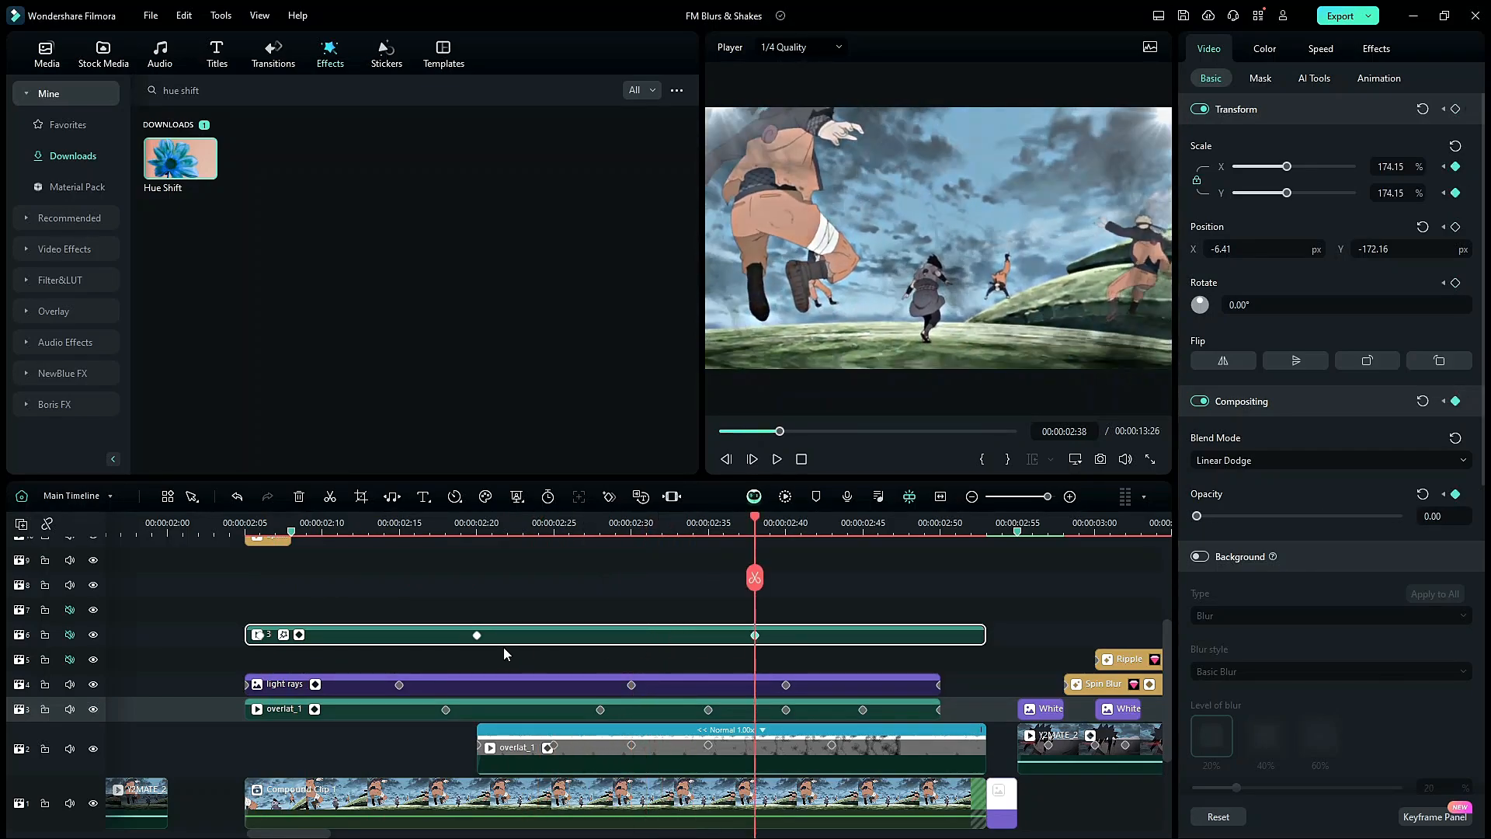
drag(476, 637, 616, 637)
Add further keyframes along clip 3 between about 00:00:02:09 and 00:00:02:46, and scrub through the result
drag(383, 523, 465, 543)
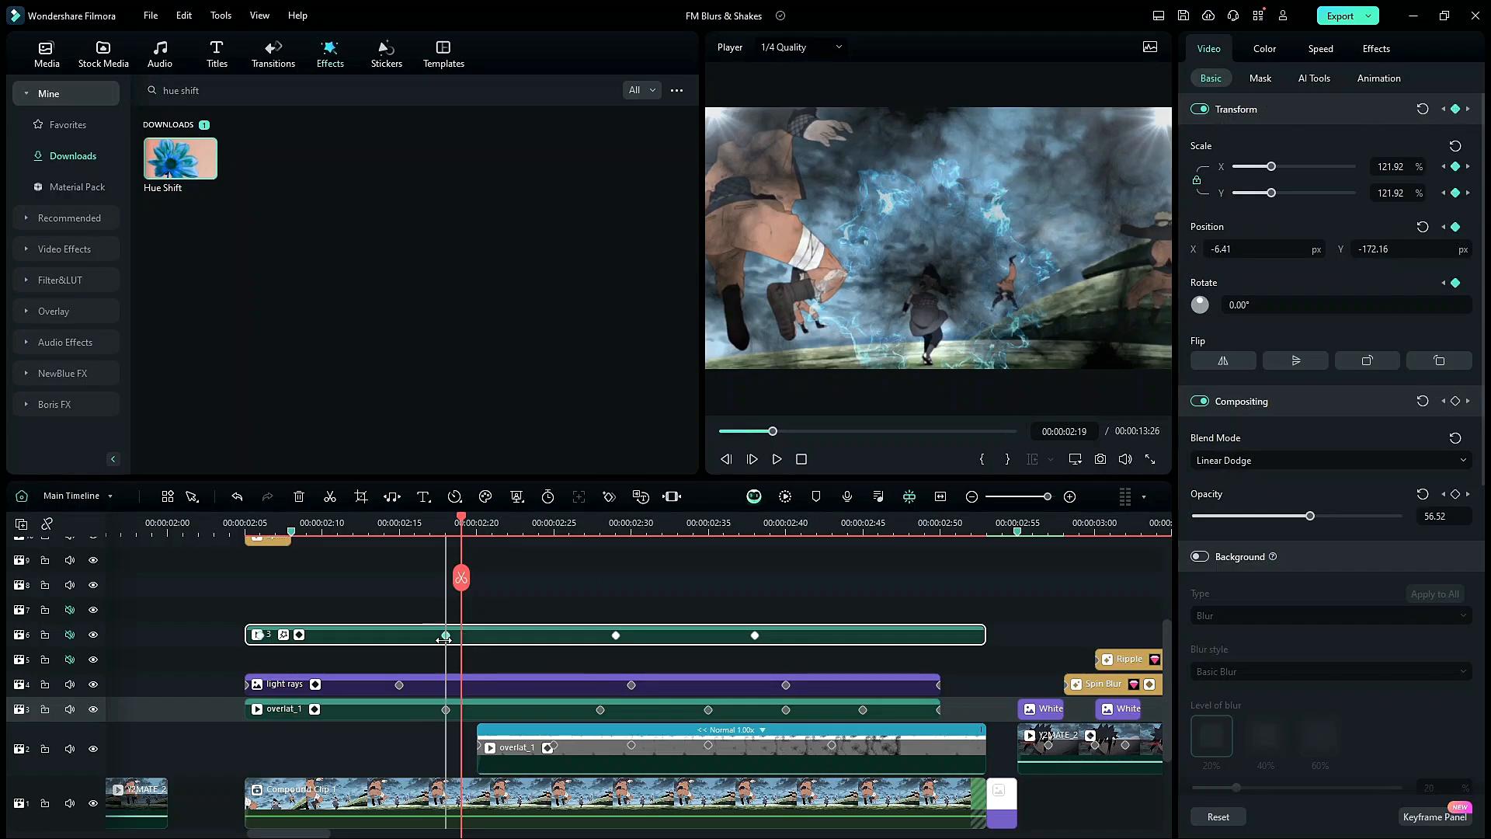
drag(461, 522, 492, 522)
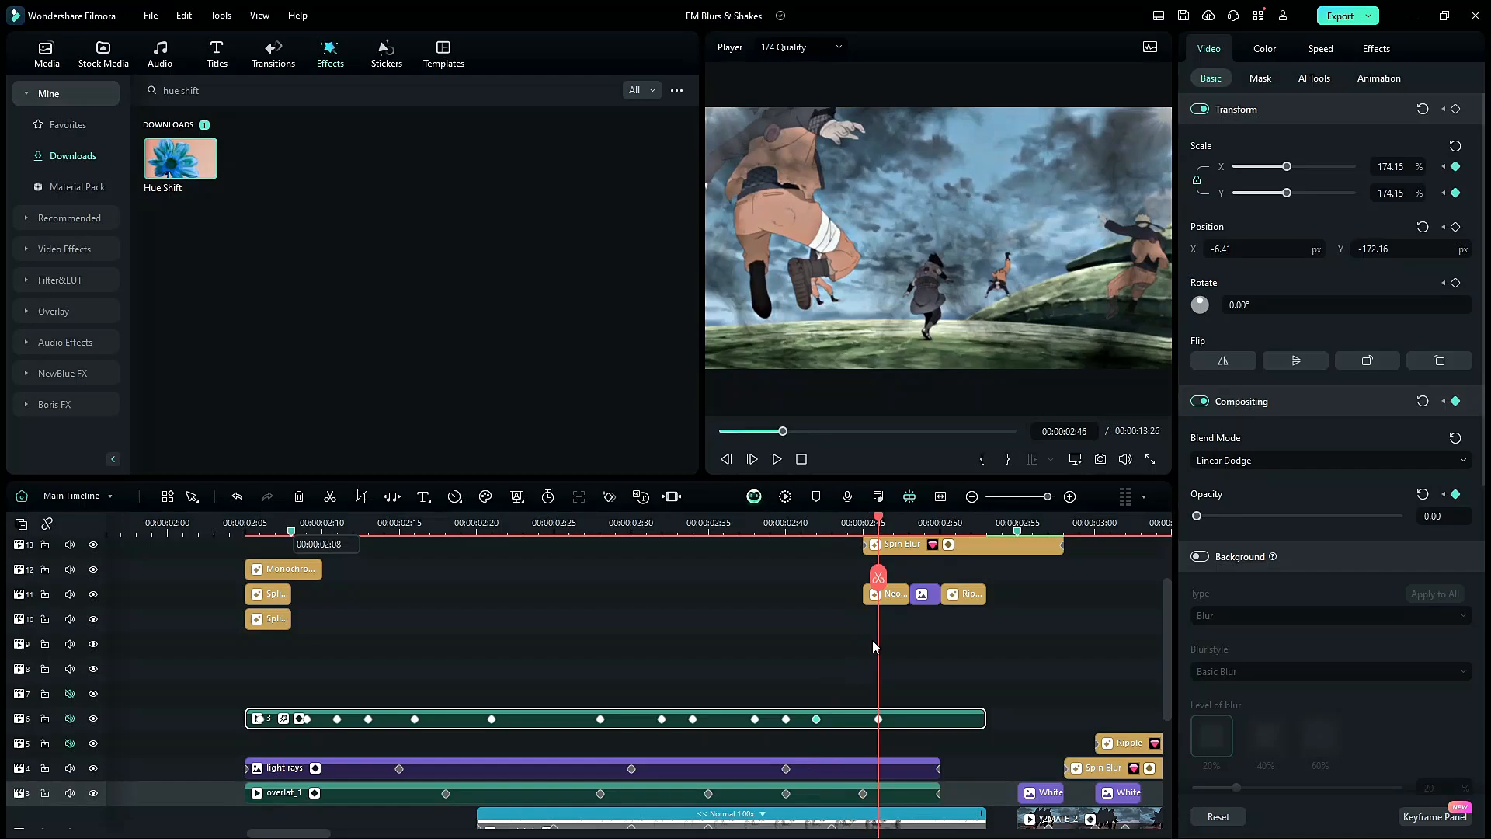
click(632, 526)
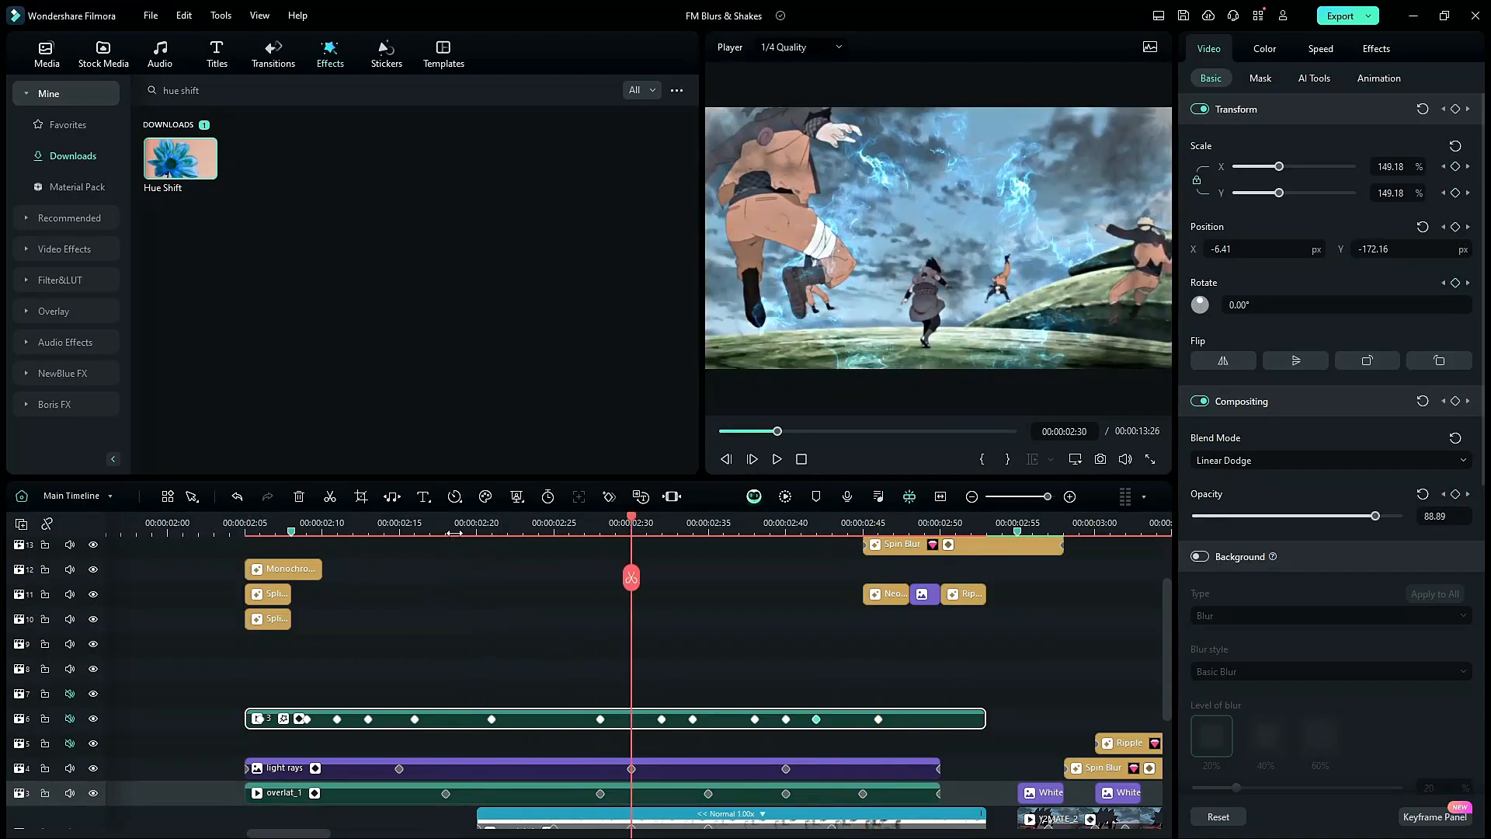
mouse_move(454, 534)
mouse_down()
mouse_move(405, 541)
mouse_move(436, 543)
mouse_up()
scroll(447, 569, down, 1)
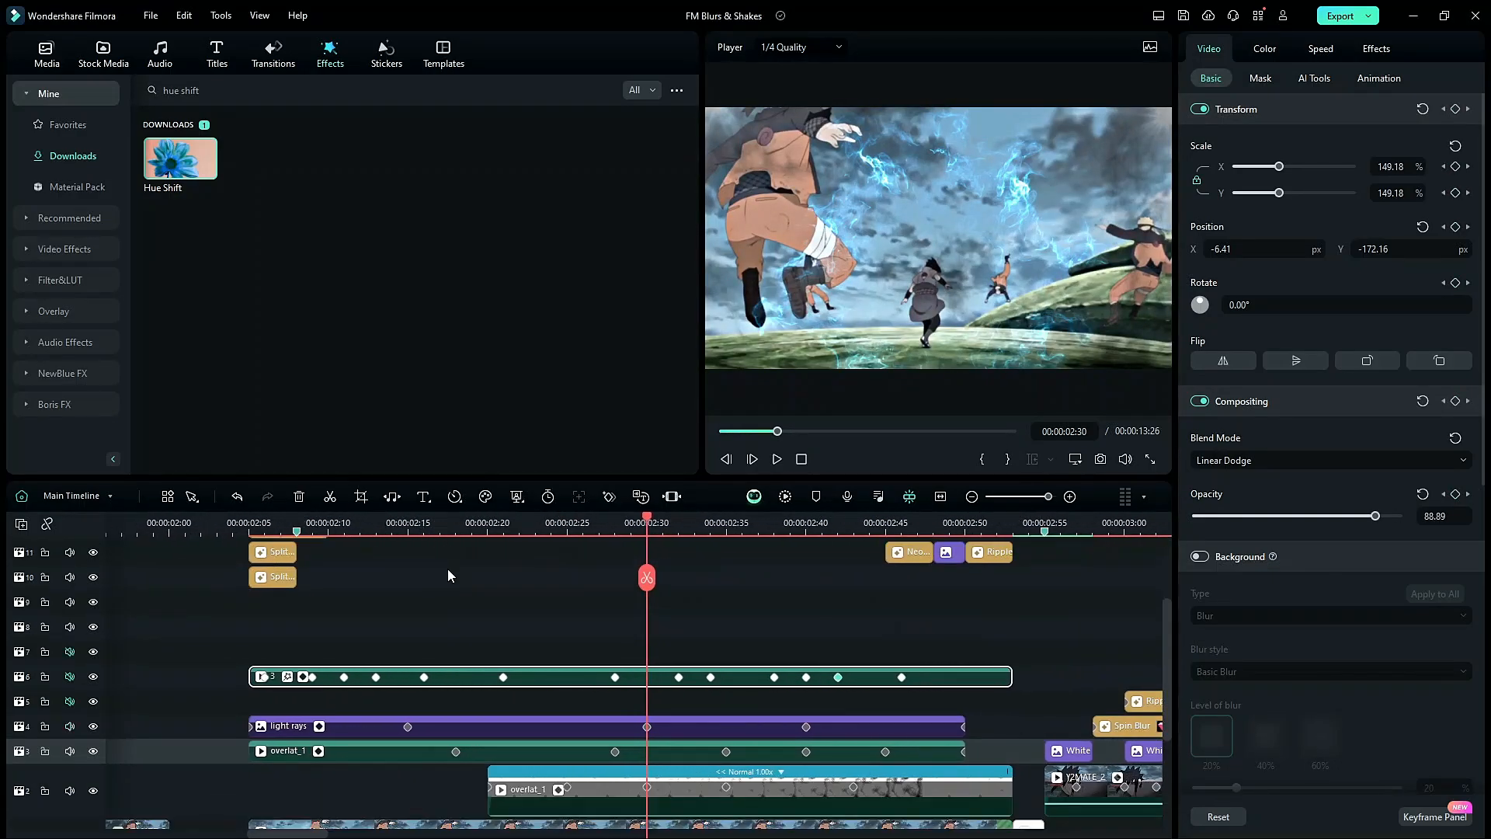
Play back and scrub the layered overlays from about 00:00:02:05 to check how the burst animates over the compound clip
scroll(399, 646, down, 1)
click(349, 684)
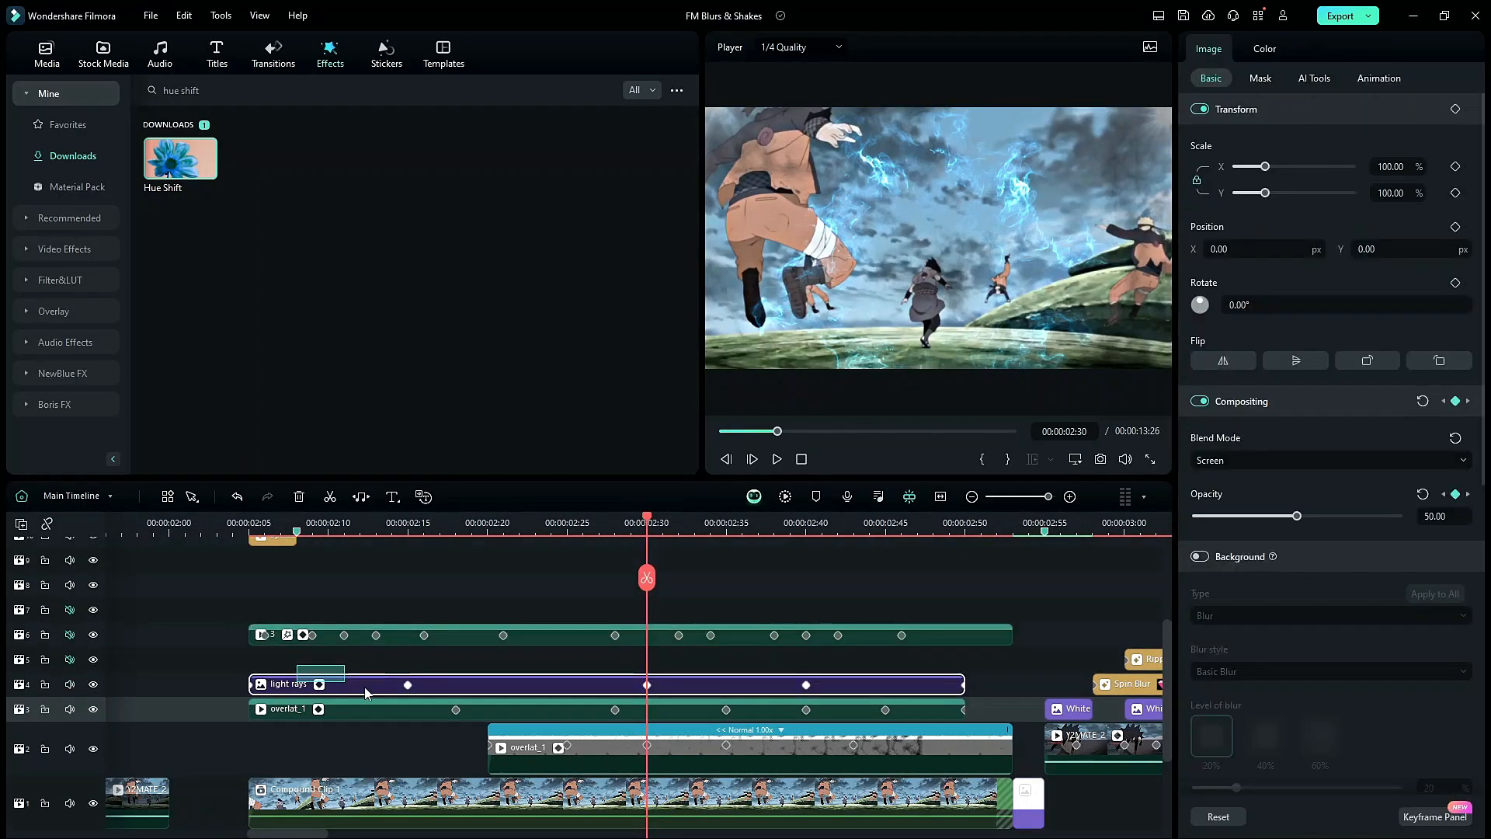
drag(361, 789, 379, 789)
key(ctrl+z)
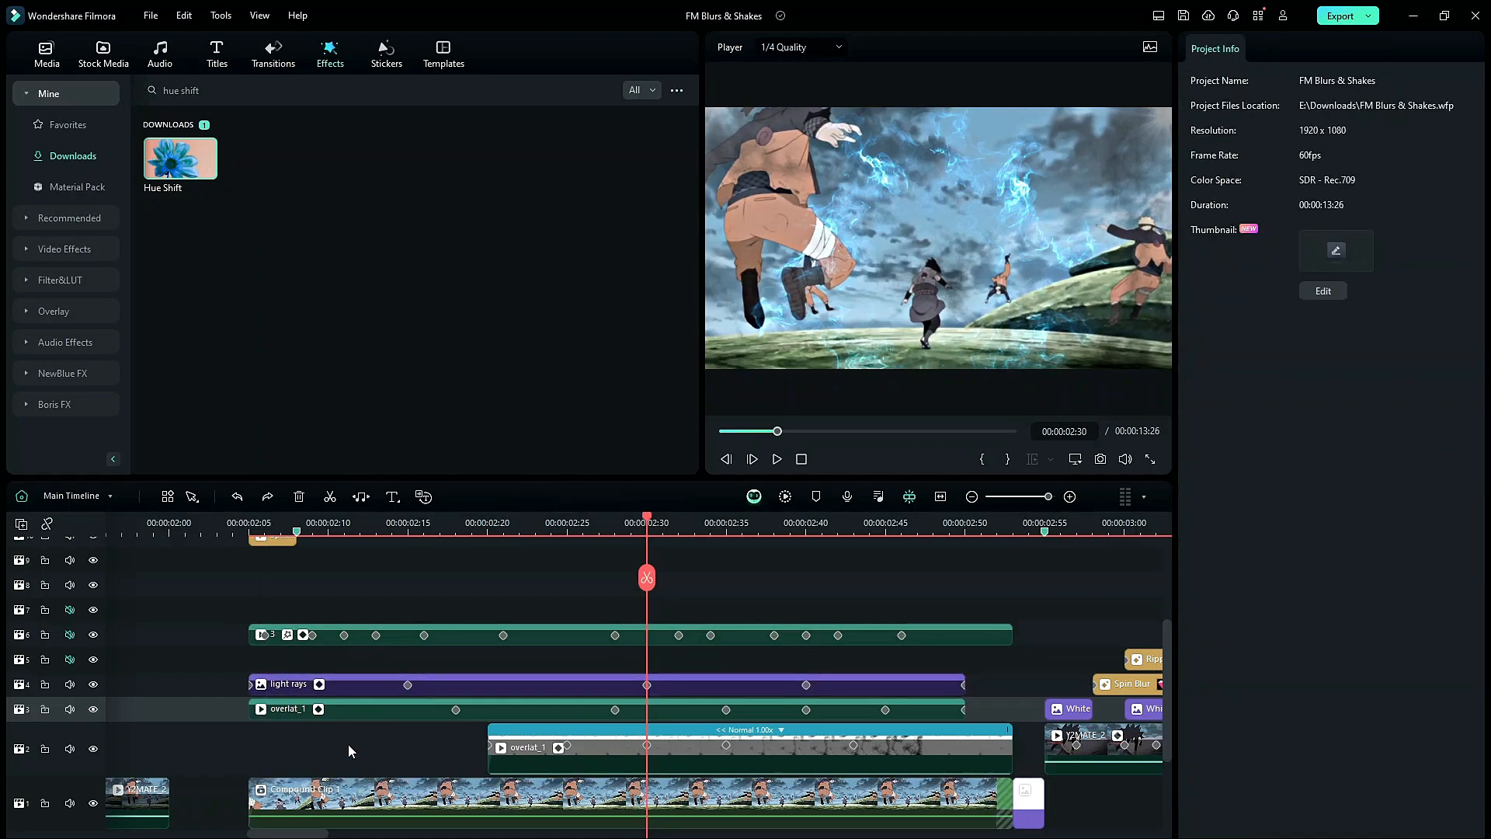
click(250, 517)
key(space)
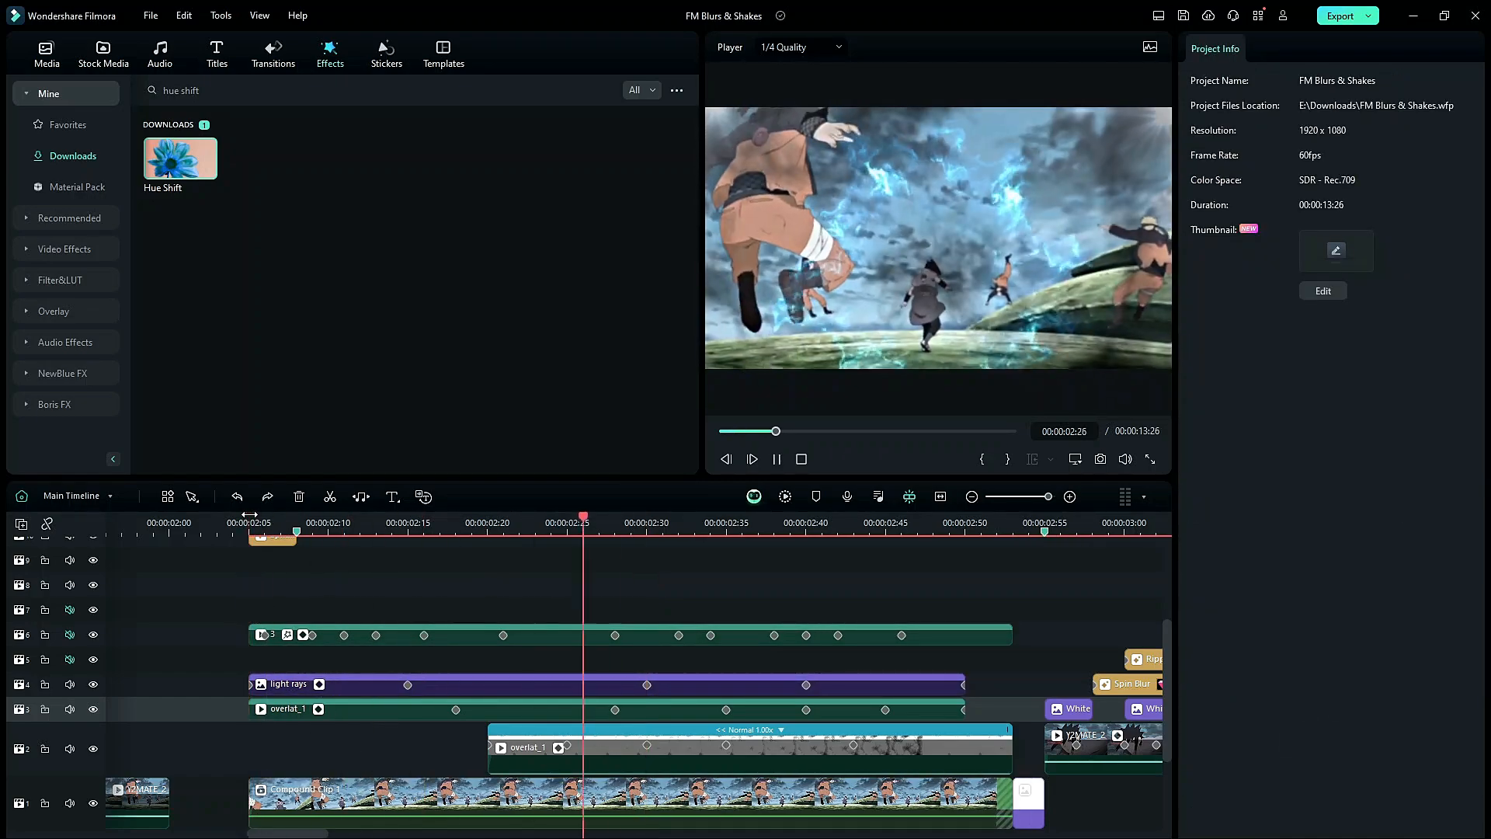
click(233, 517)
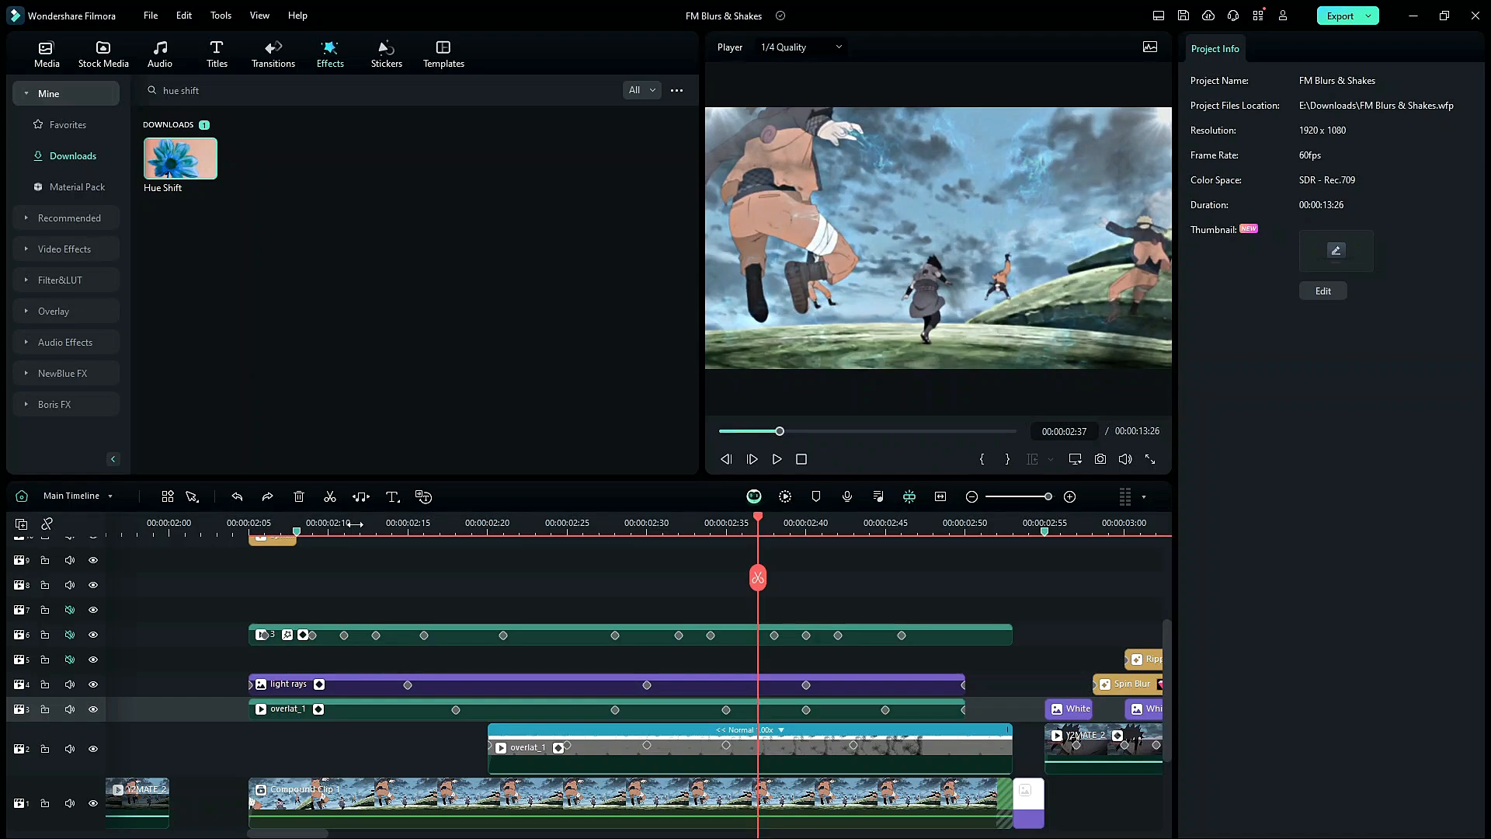
drag(319, 523, 364, 536)
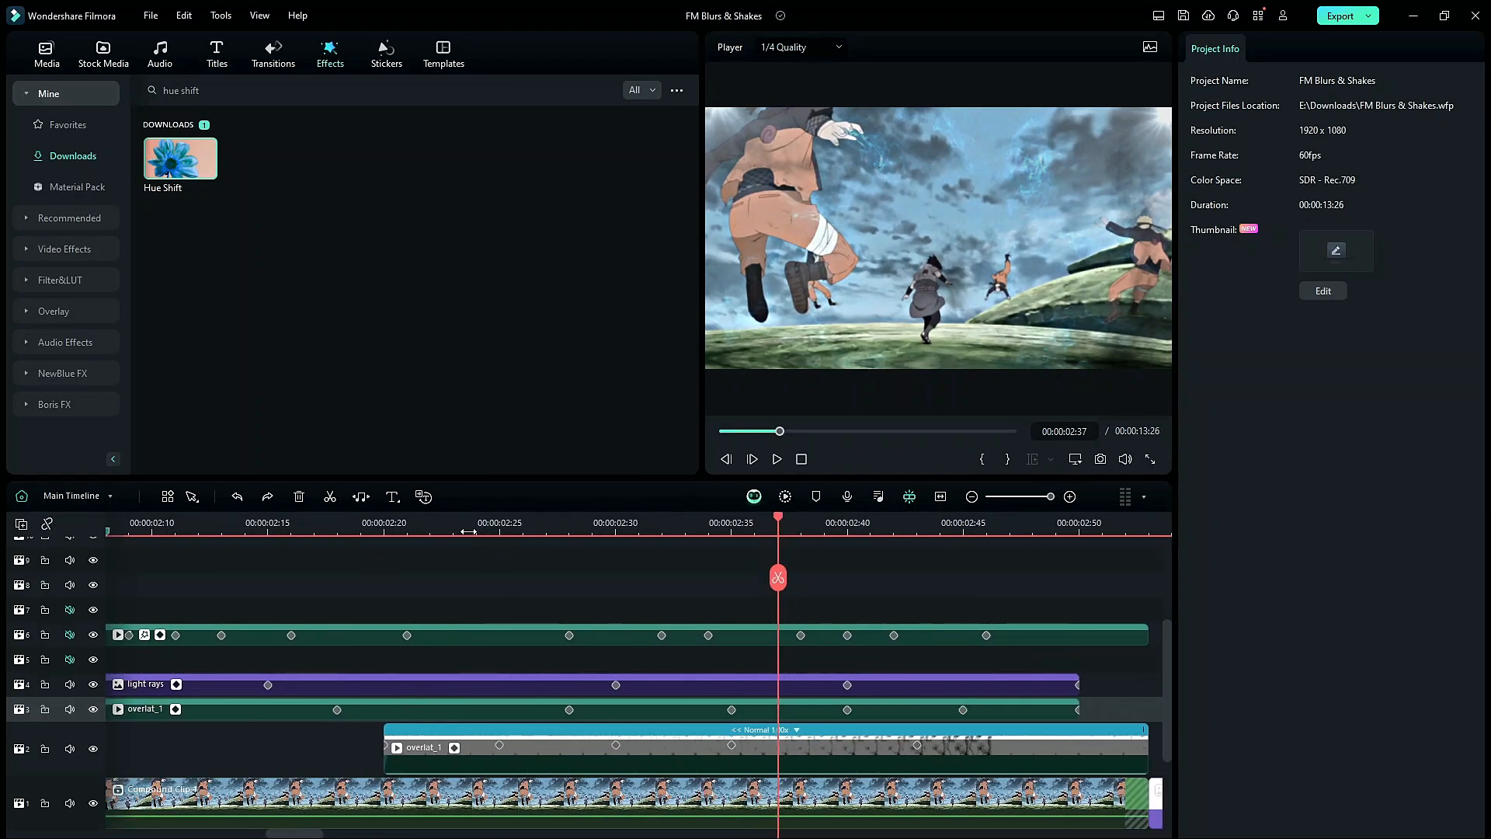
drag(468, 531, 384, 537)
Delete clip 3, the light rays and both overlat_1 overlays to preview the plain shot, and undo the deletion
drag(362, 590, 580, 712)
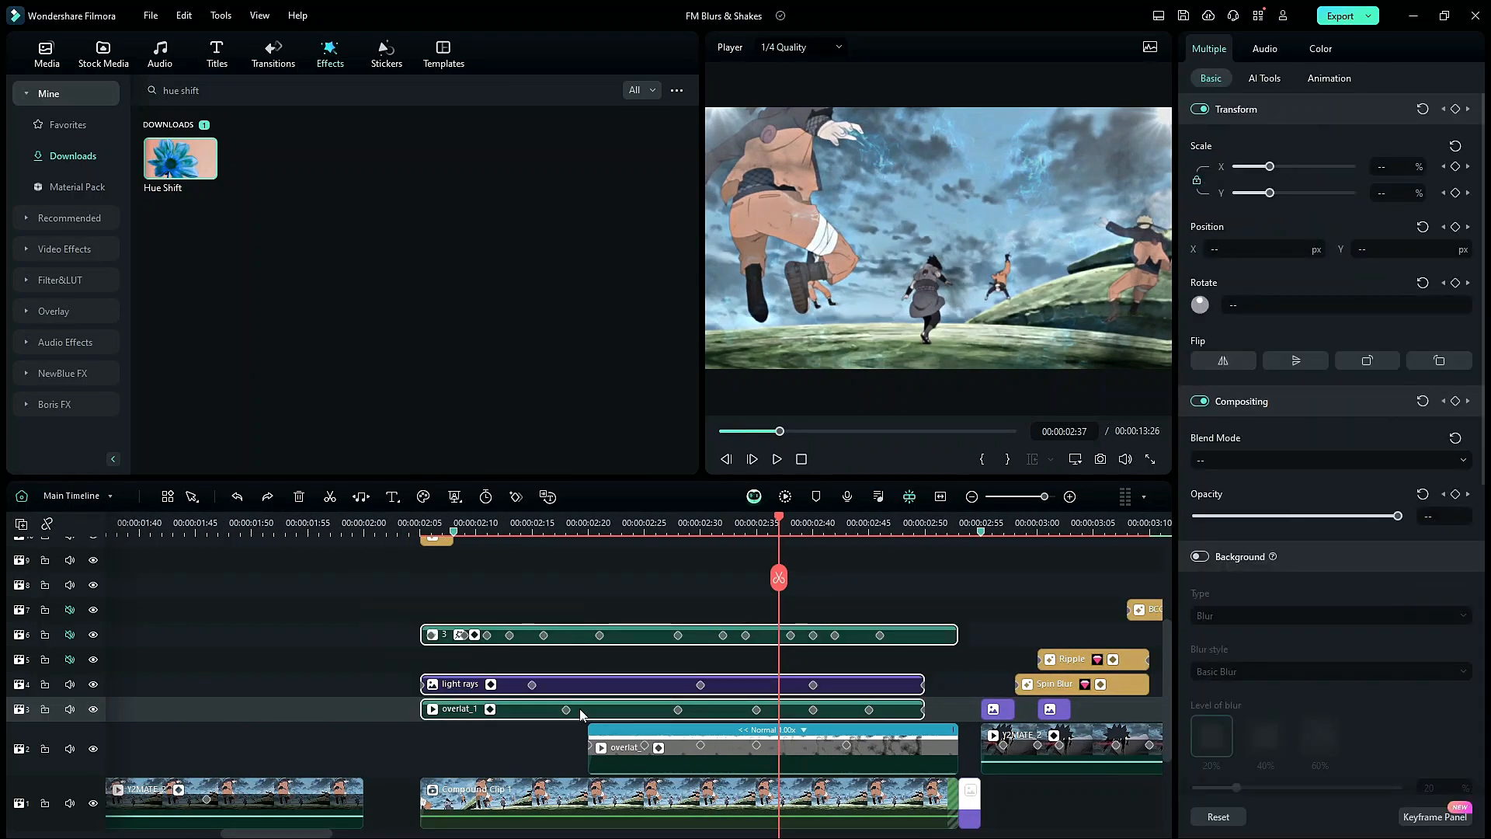
drag(464, 595, 701, 736)
key(Delete)
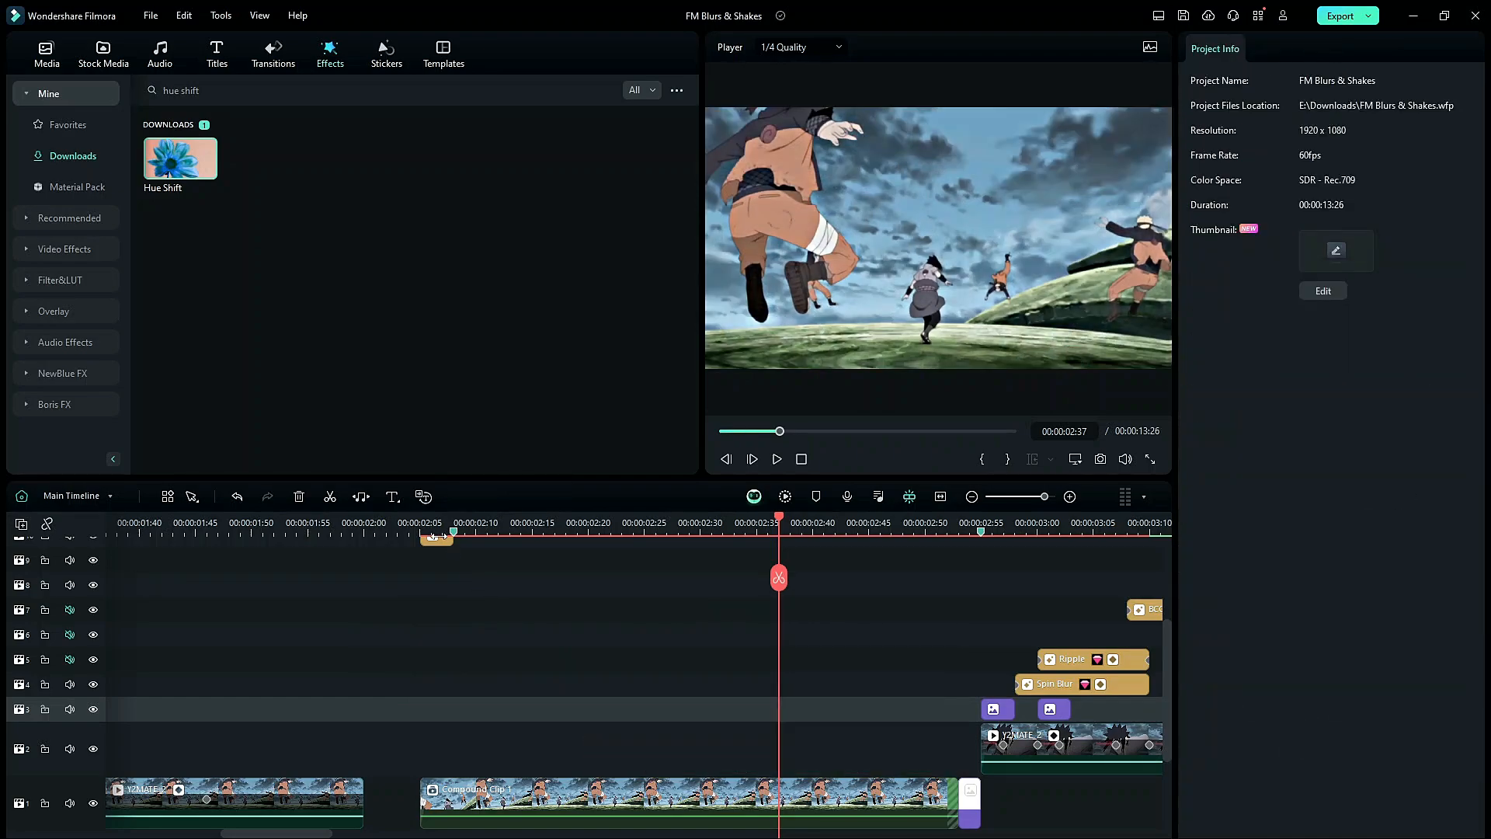
click(420, 523)
click(902, 522)
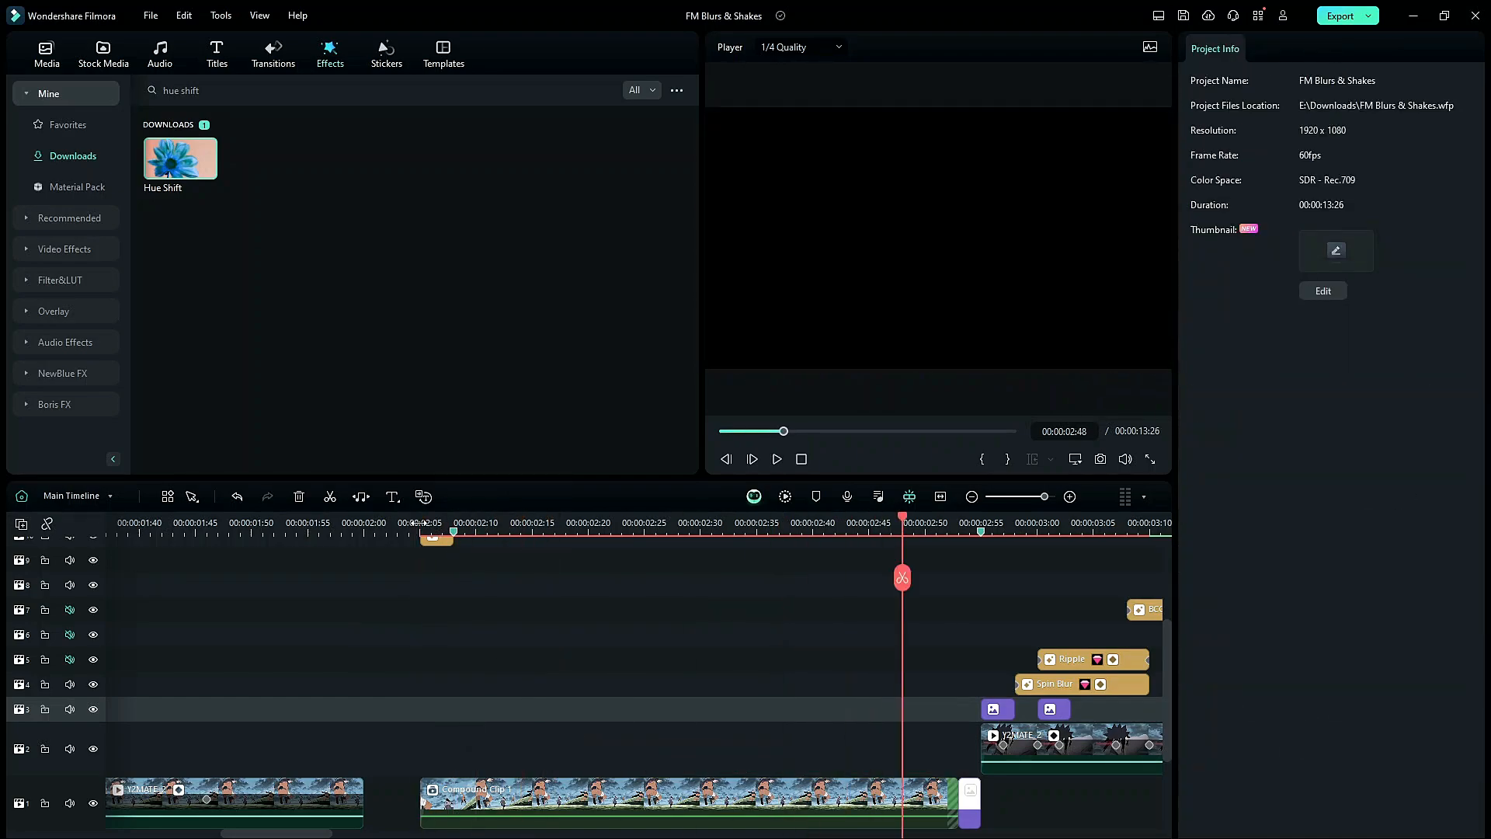
key(ctrl+z)
drag(609, 580, 680, 735)
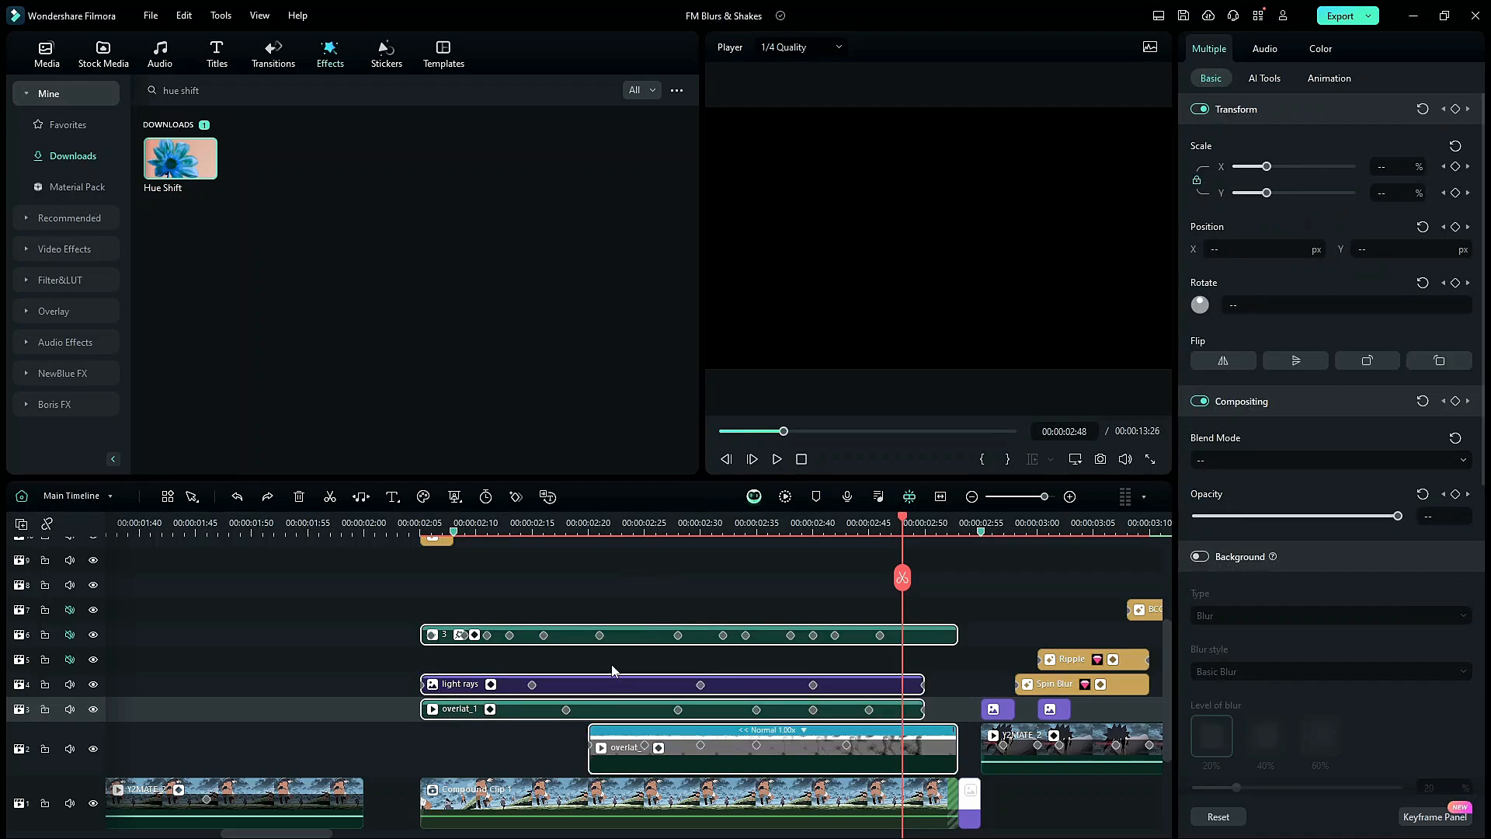
drag(599, 612, 696, 736)
click(680, 610)
drag(588, 523, 689, 552)
Place the dotsbest-01 image on a new track above the Mild effect, starting at about 00:00:01:15
click(44, 52)
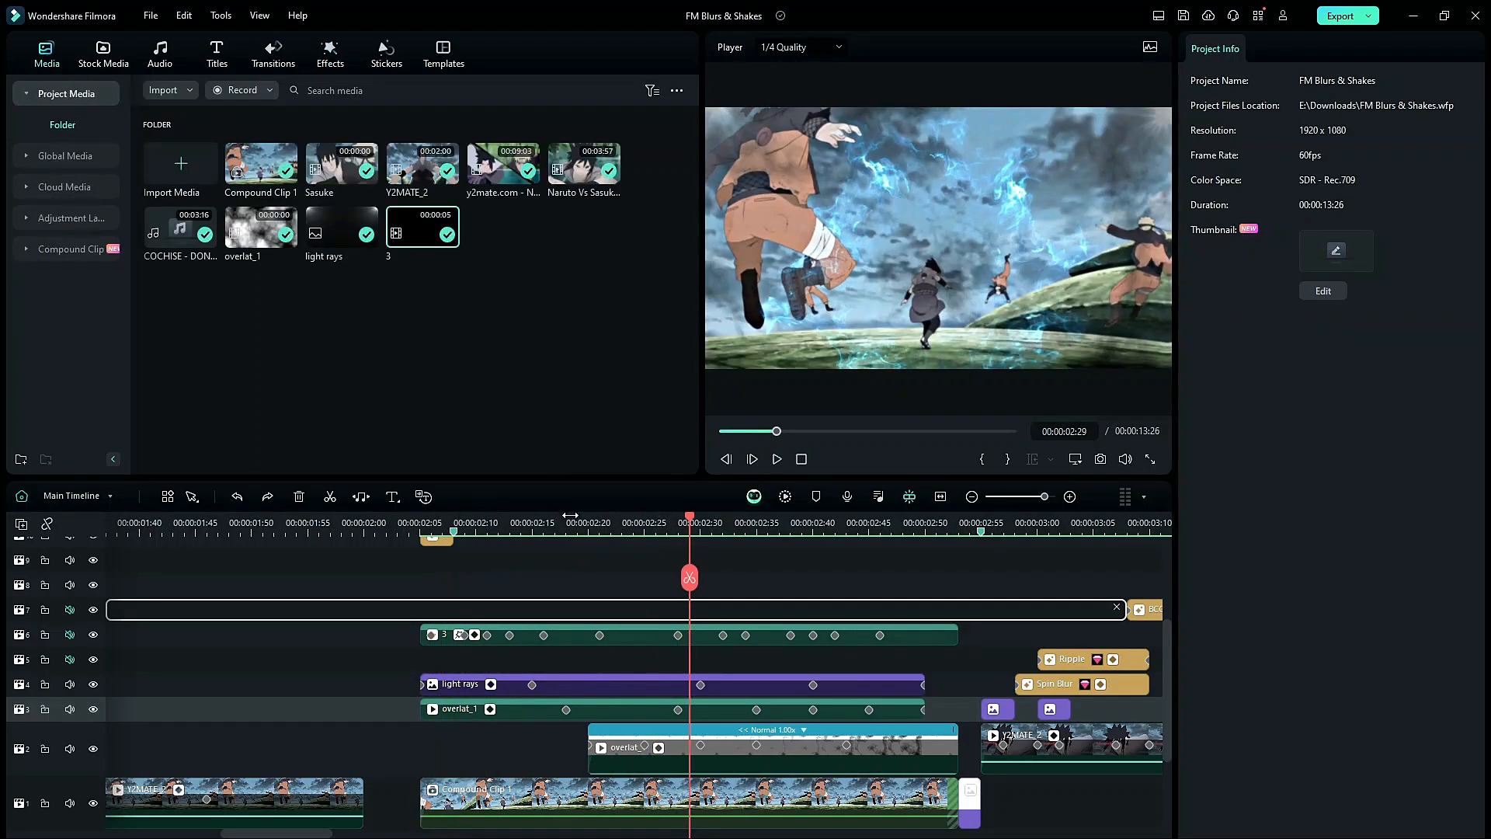
scroll(512, 551, down, 2)
scroll(511, 566, up, 2)
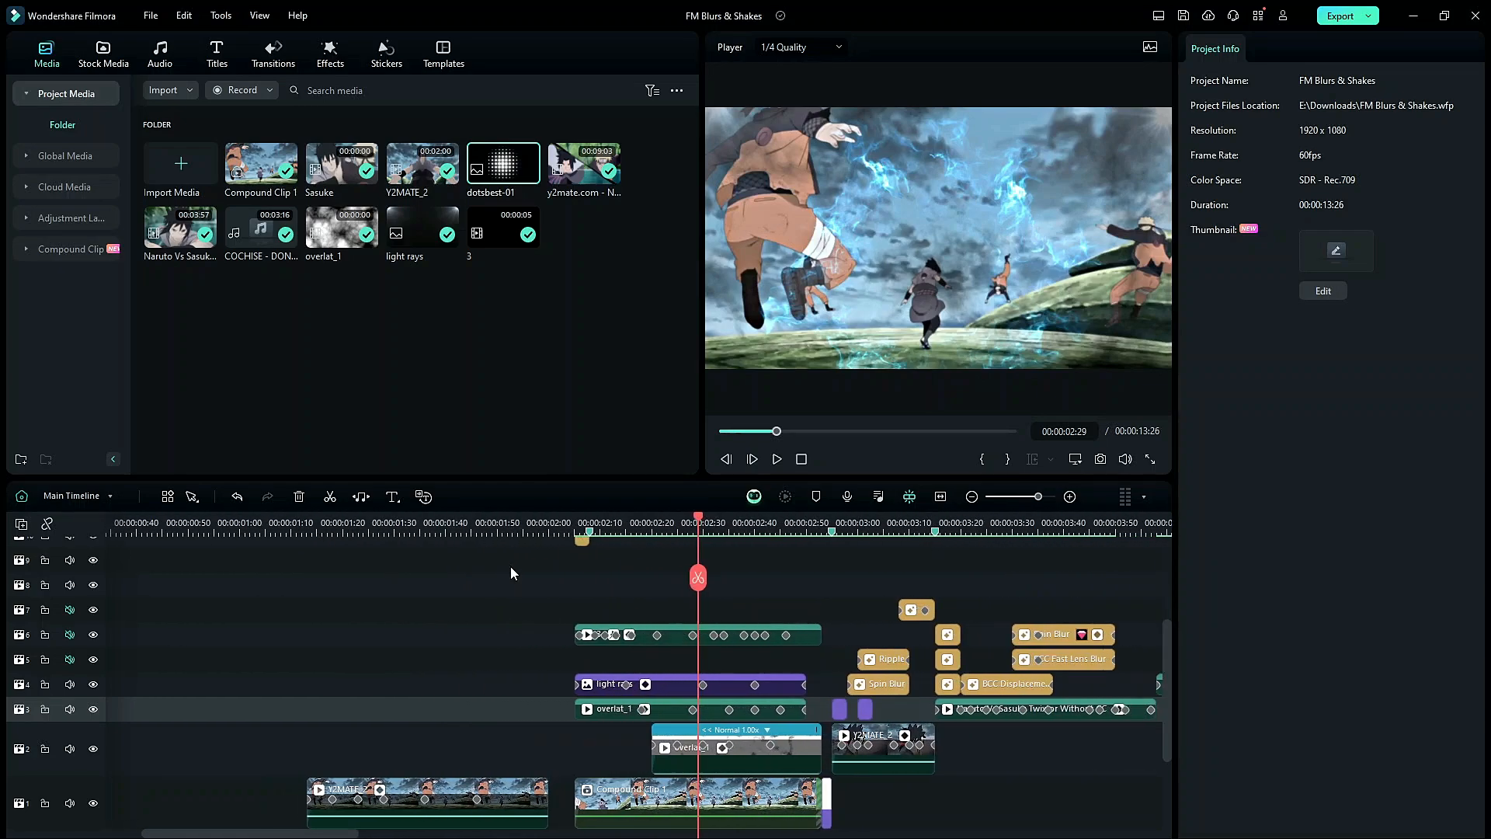
scroll(723, 576, up, 4)
scroll(725, 587, down, 1)
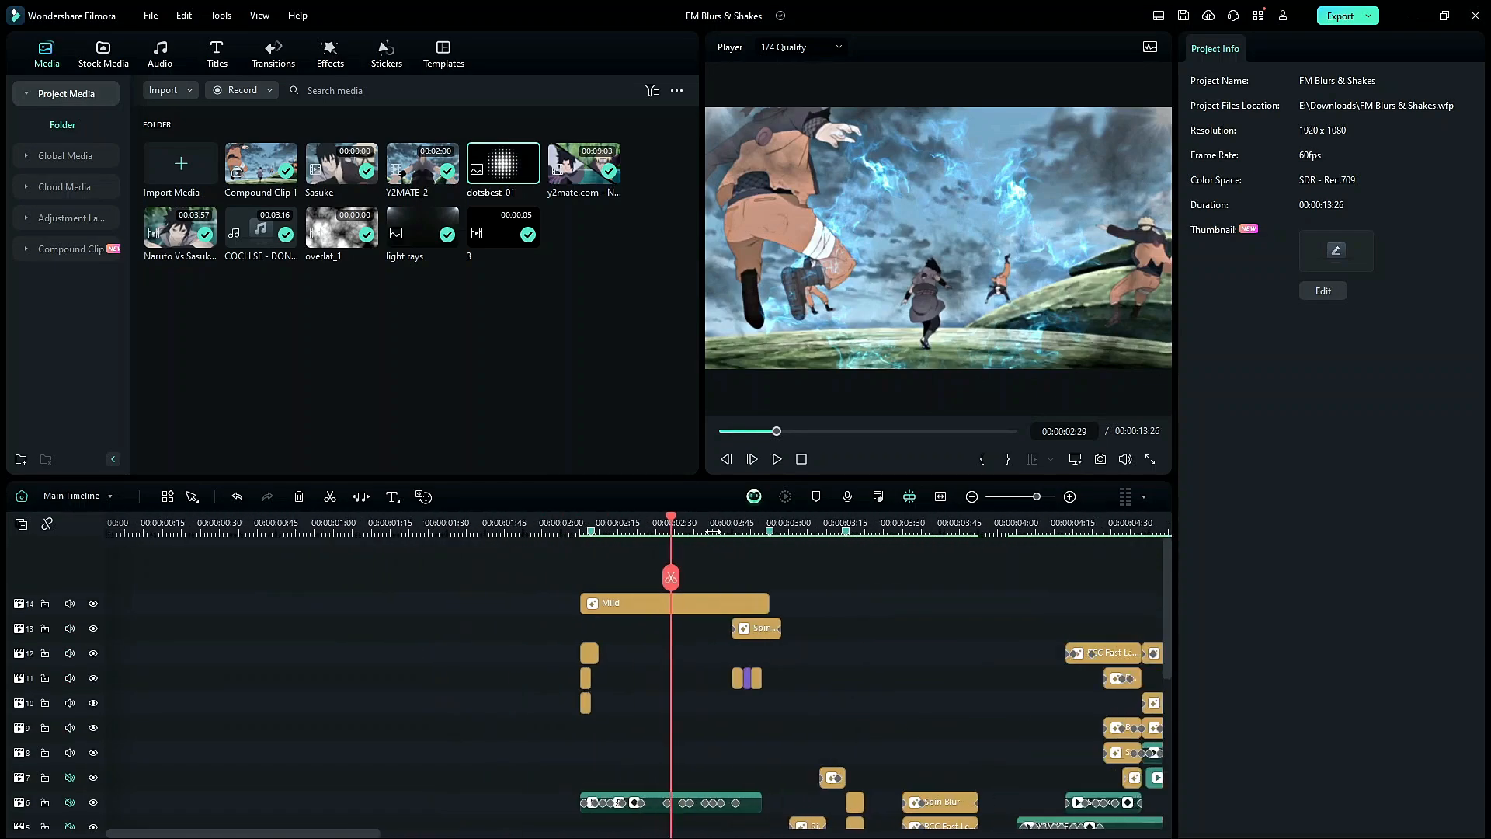
drag(499, 167, 400, 571)
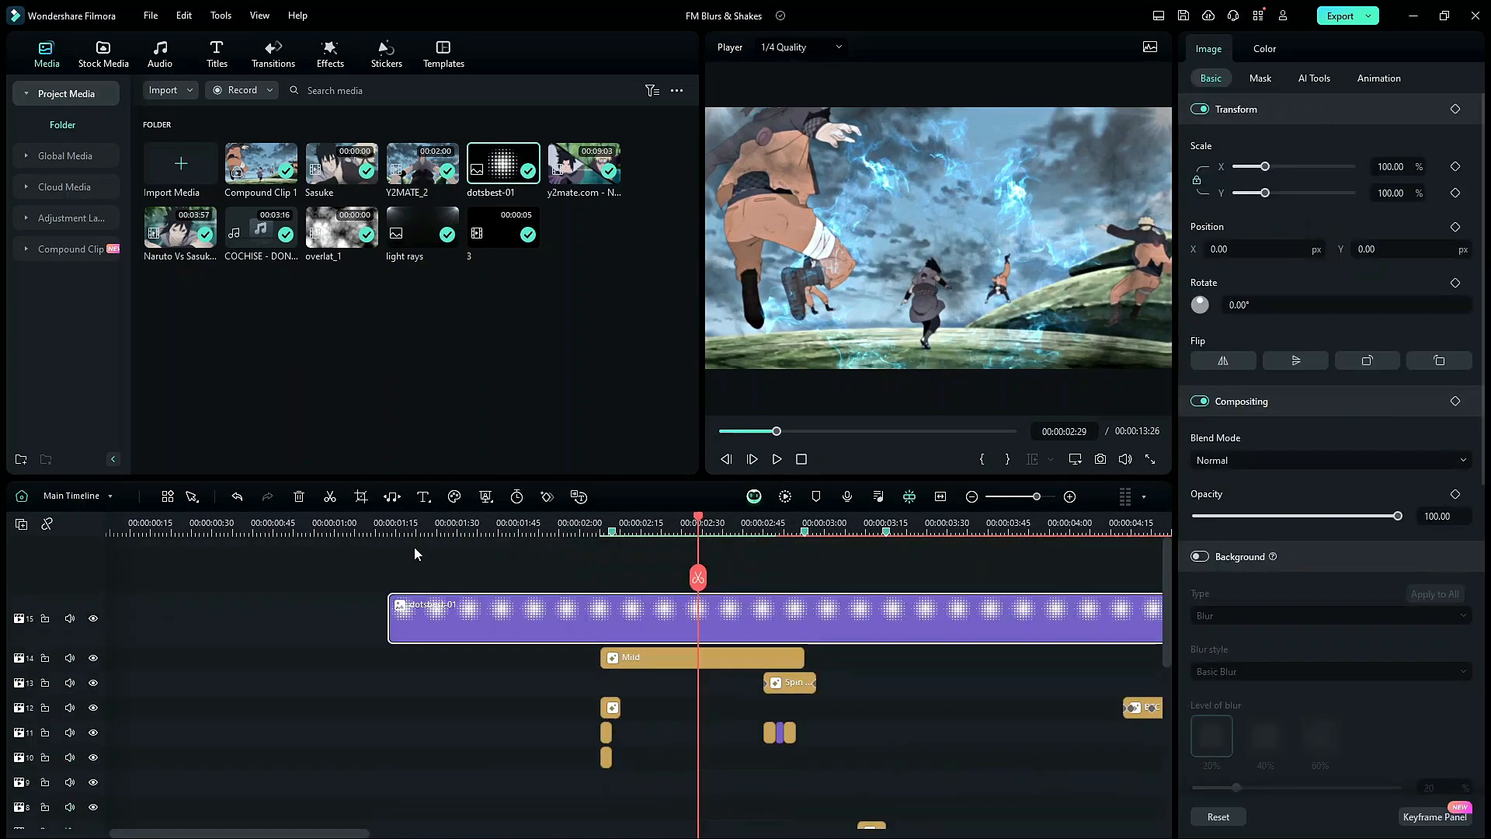
click(434, 521)
scroll(388, 519, down, 2)
drag(412, 519, 436, 519)
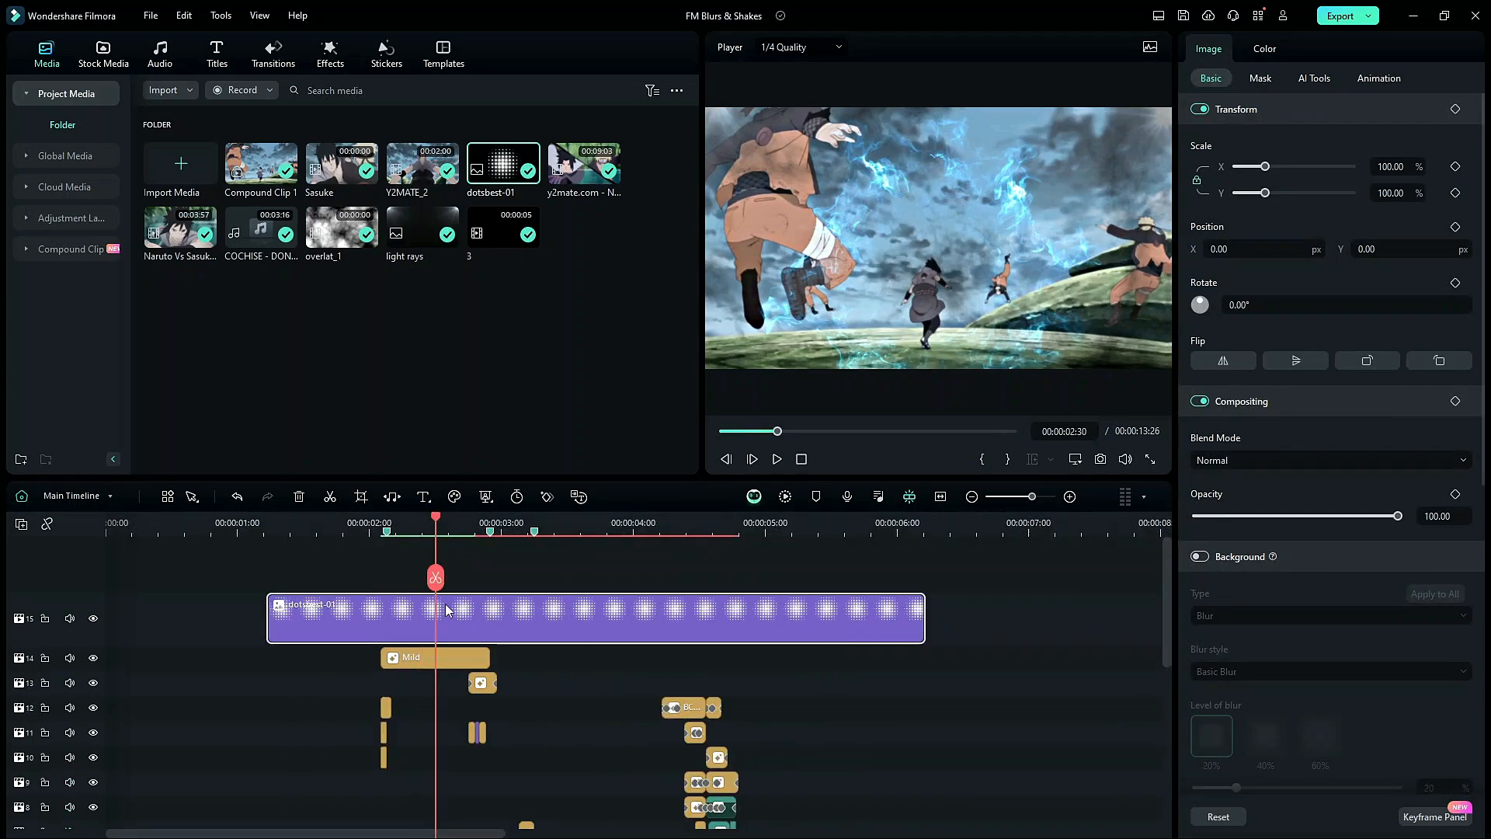
Convert the dotsbest-01 clip into a compound clip named Compound Clip 2 and open it for editing
right_click(447, 613)
click(582, 85)
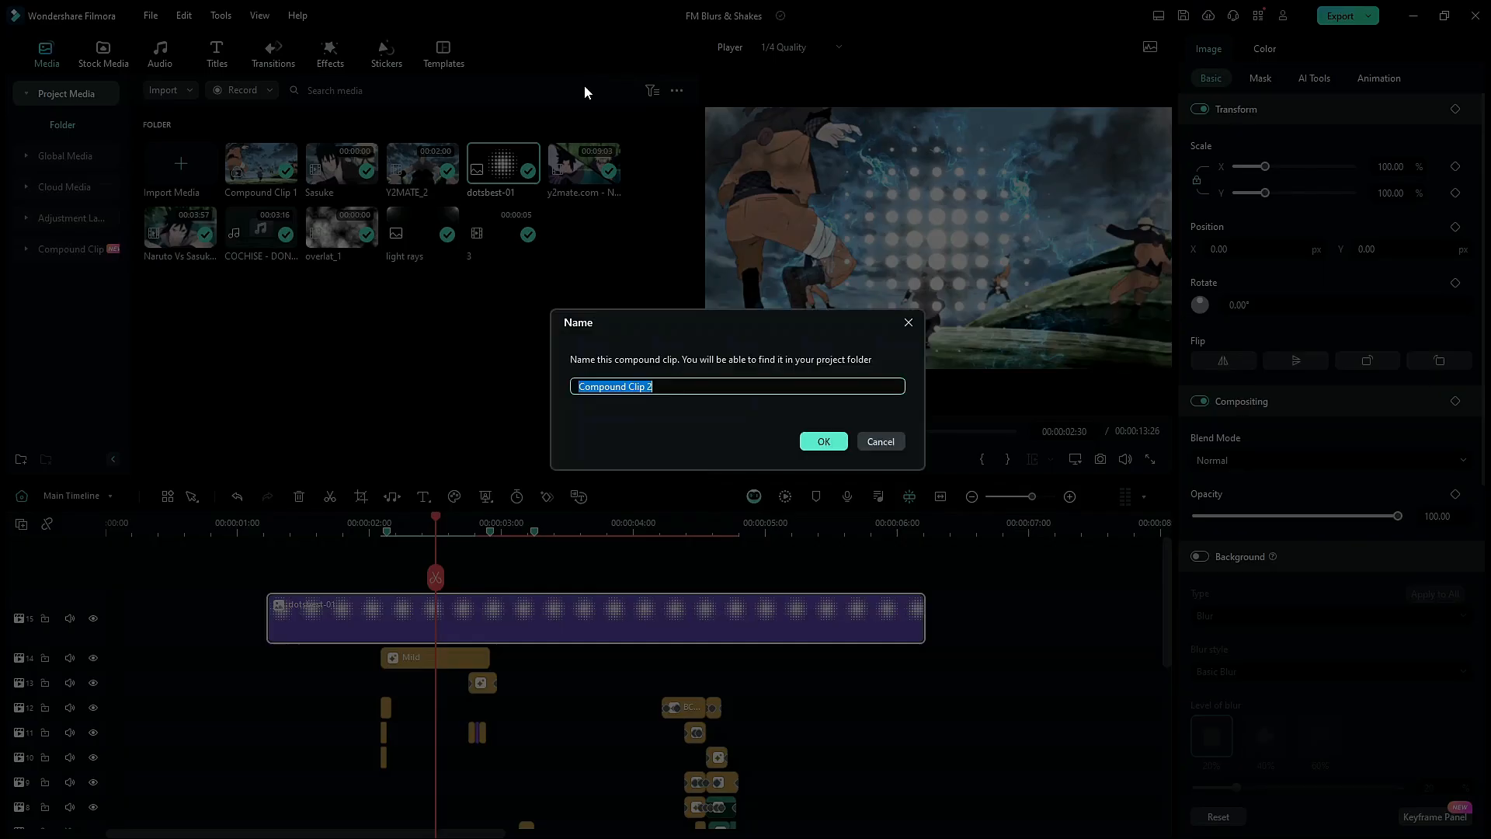
click(819, 440)
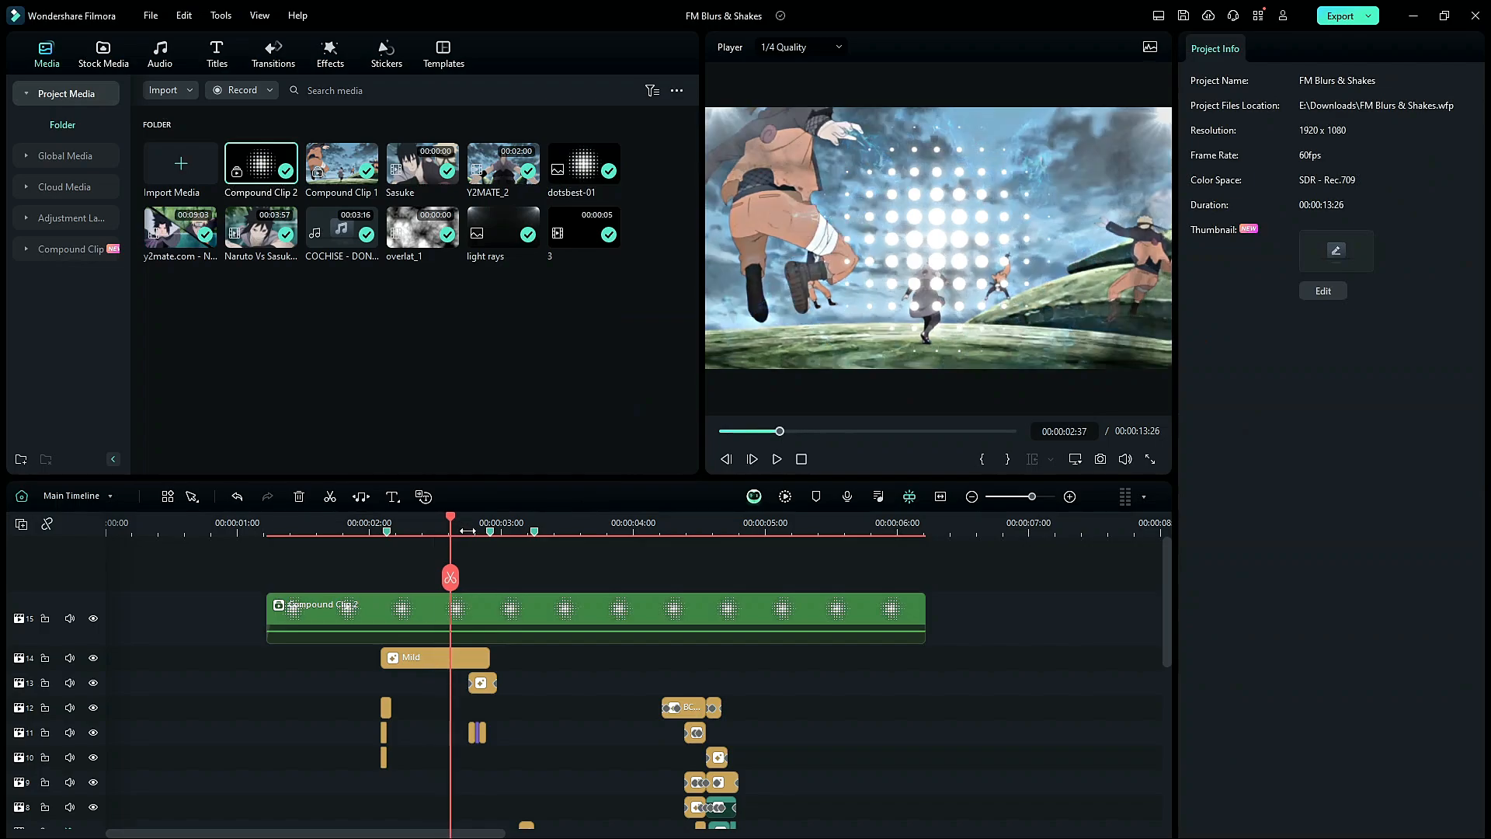
scroll(573, 609, up, 2)
click(573, 609)
double_click(573, 608)
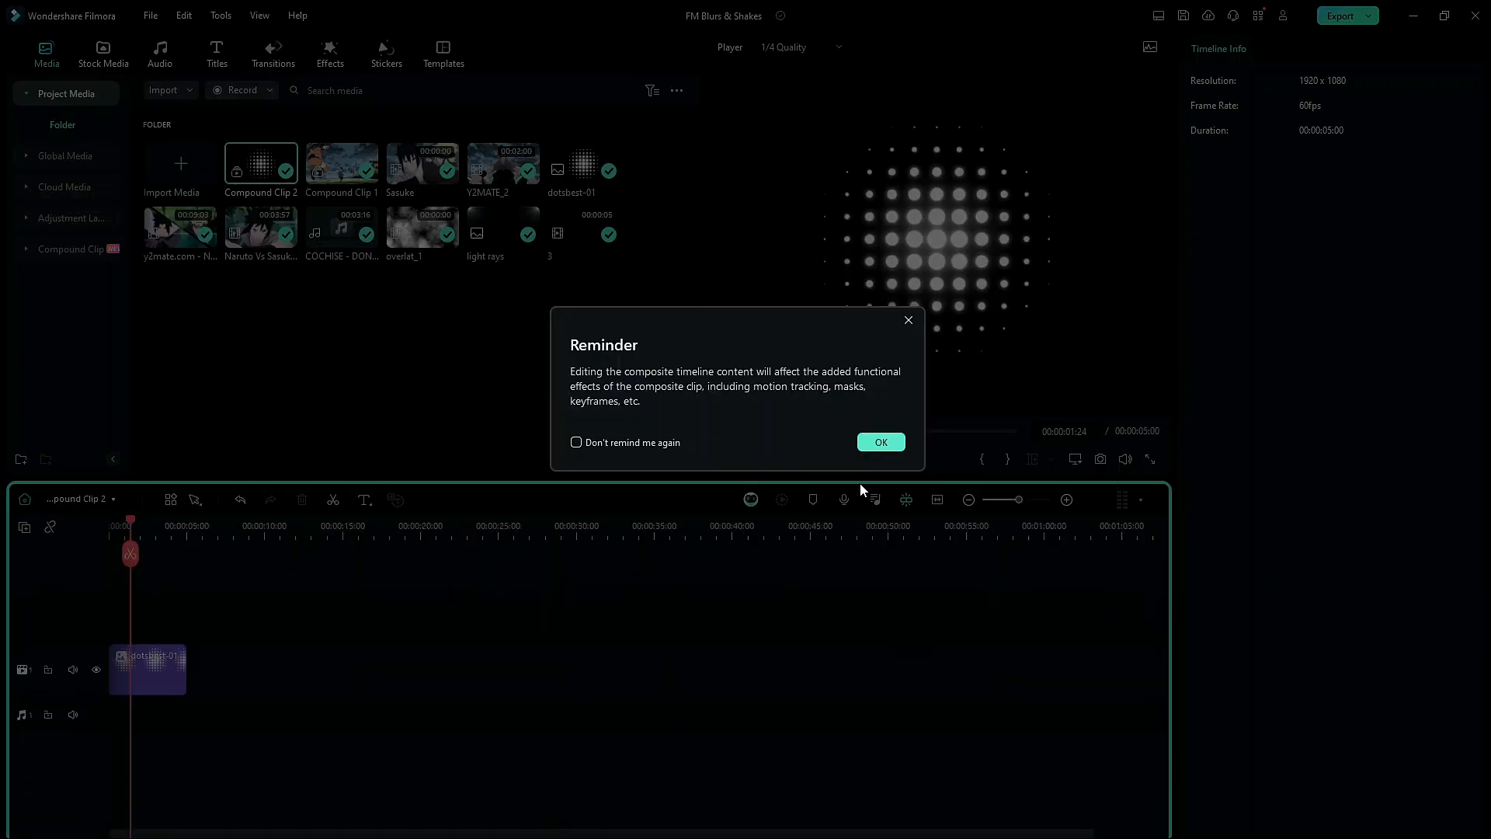
click(881, 442)
Shrink the dots image to about 25.73% and place it in the frame's lower left at about X -536.89, Y -402.48
drag(131, 527, 109, 527)
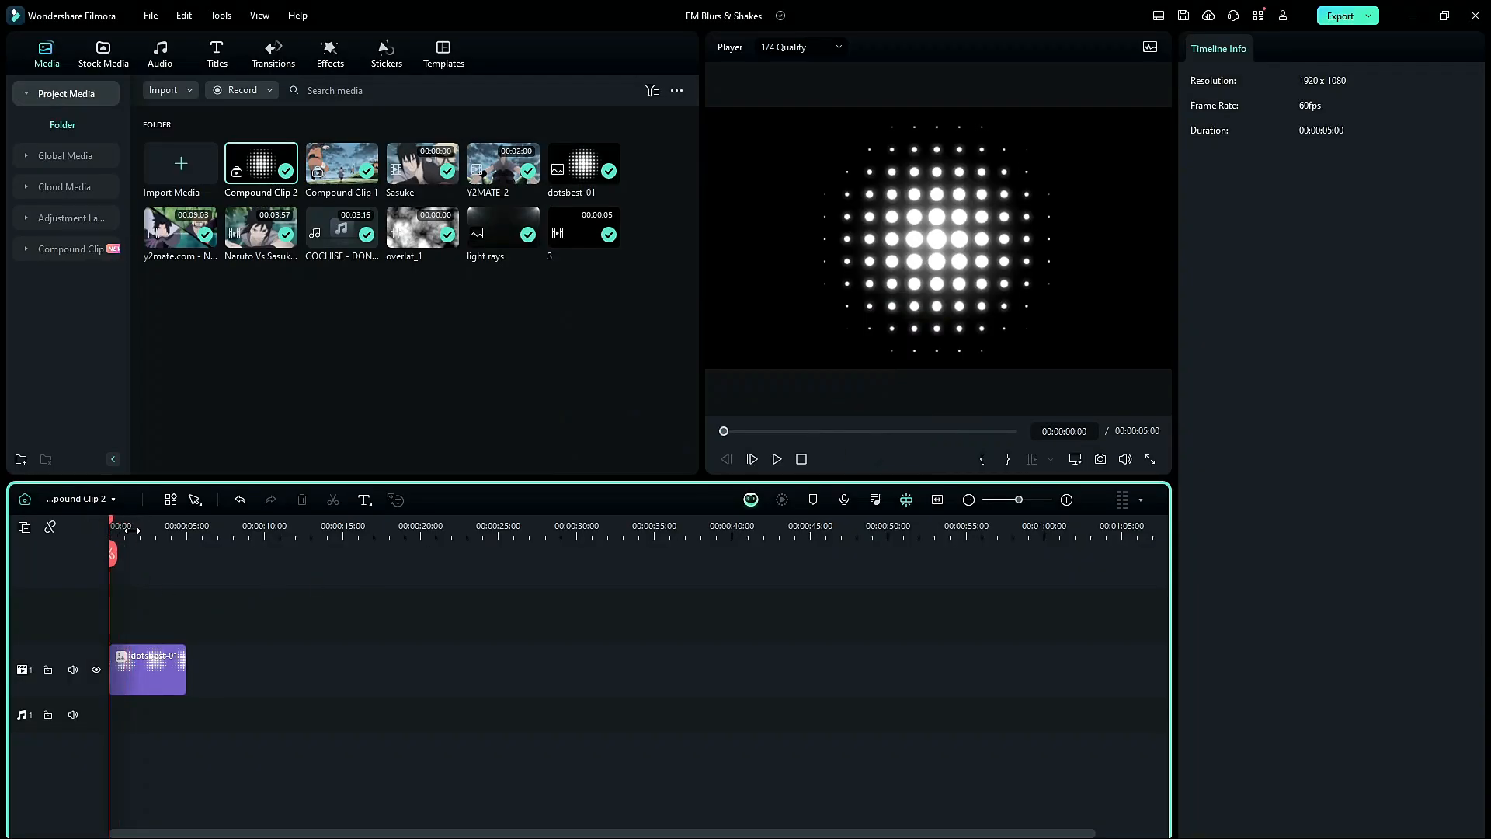
scroll(296, 717, up, 3)
click(297, 674)
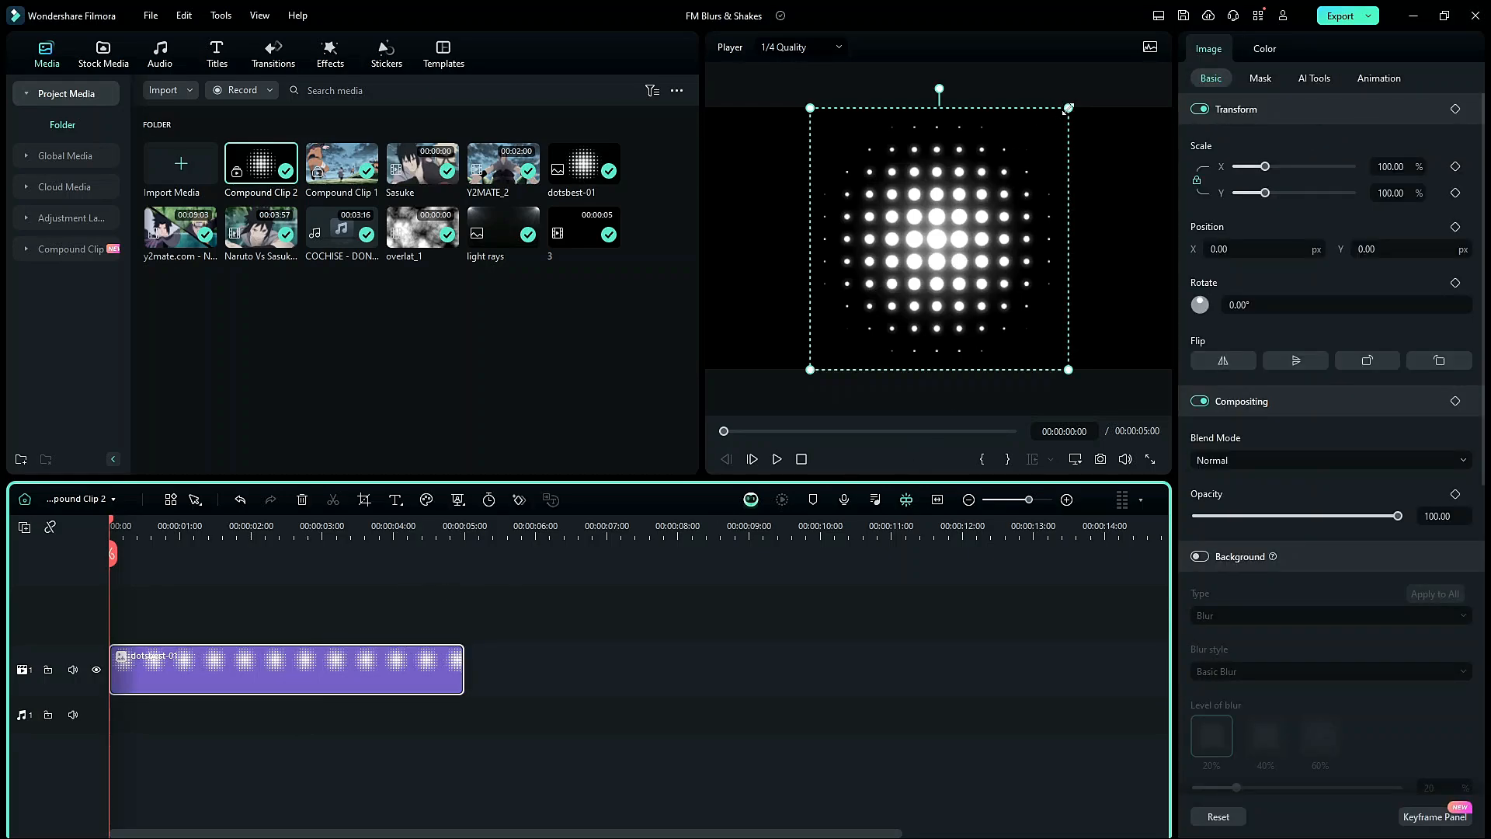
drag(1068, 108, 895, 266)
mouse_move(853, 312)
mouse_down()
mouse_move(818, 324)
mouse_move(844, 301)
mouse_up()
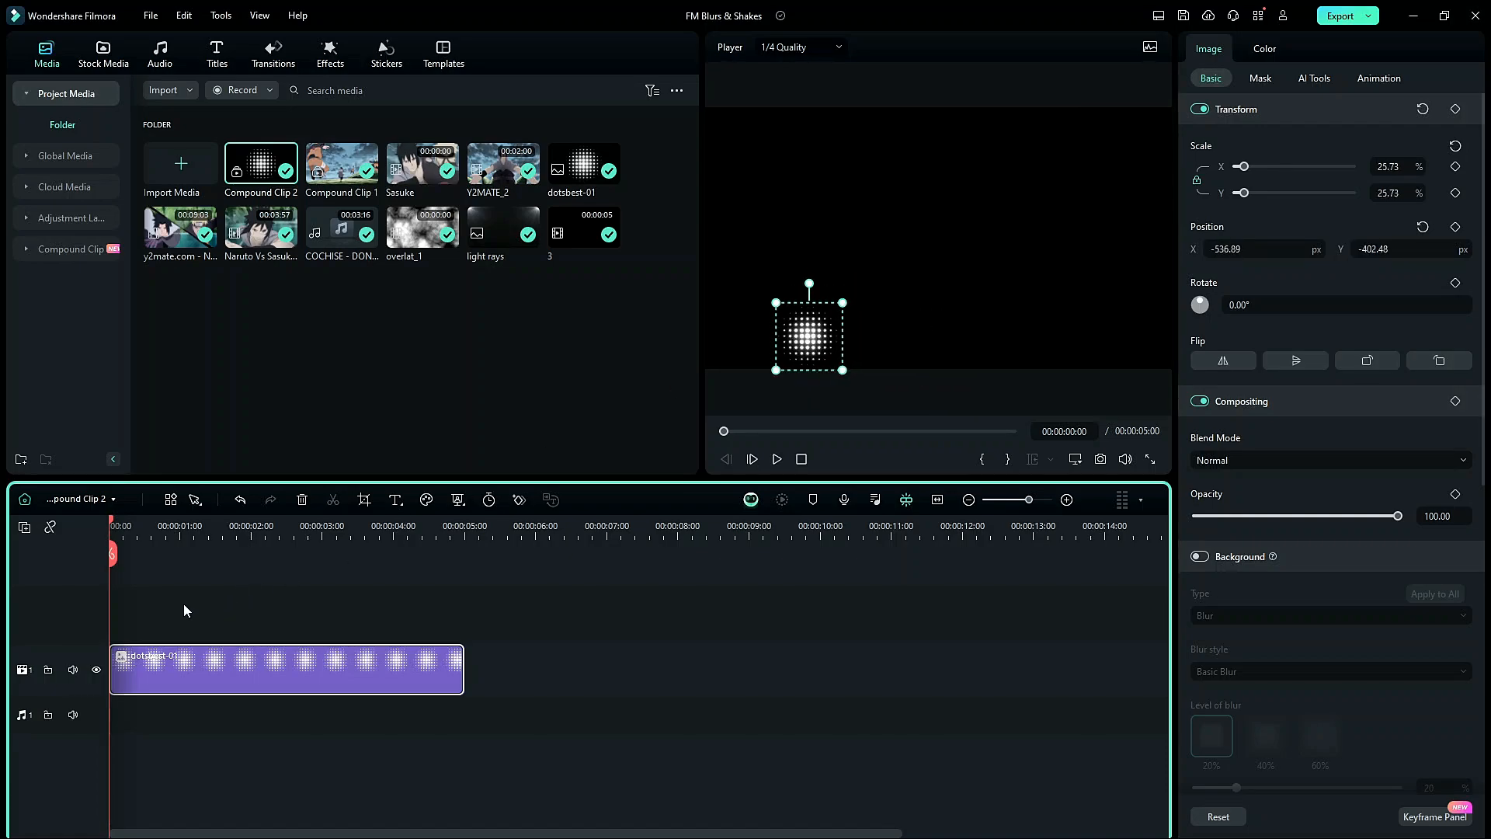
Add a second dots copy on track 2, scaled to about 16.41% and positioned at about X -674.03, Y -174.94
click(52, 604)
key(ctrl+v)
click(213, 526)
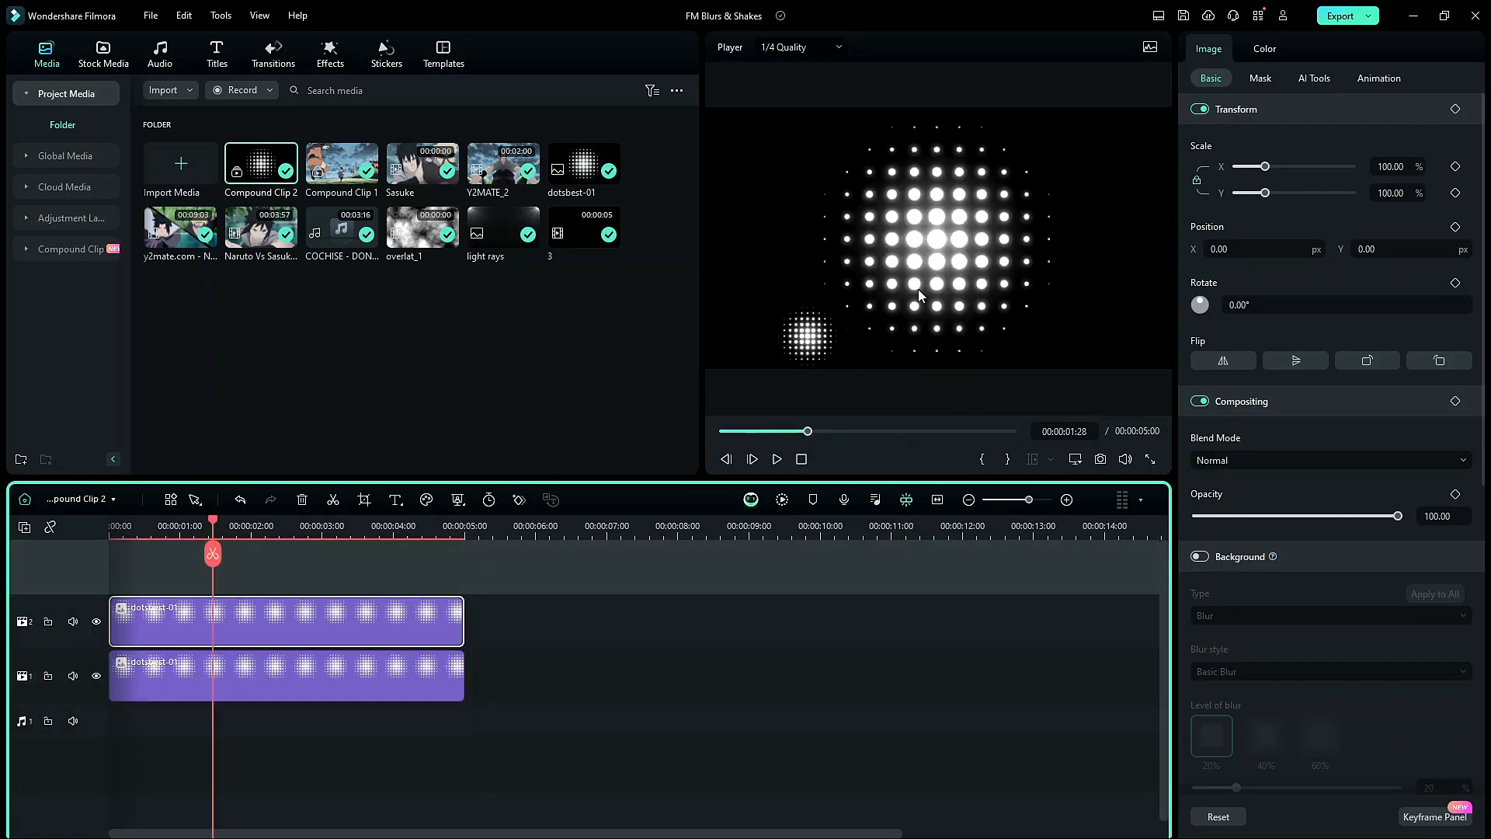
drag(1069, 370, 777, 295)
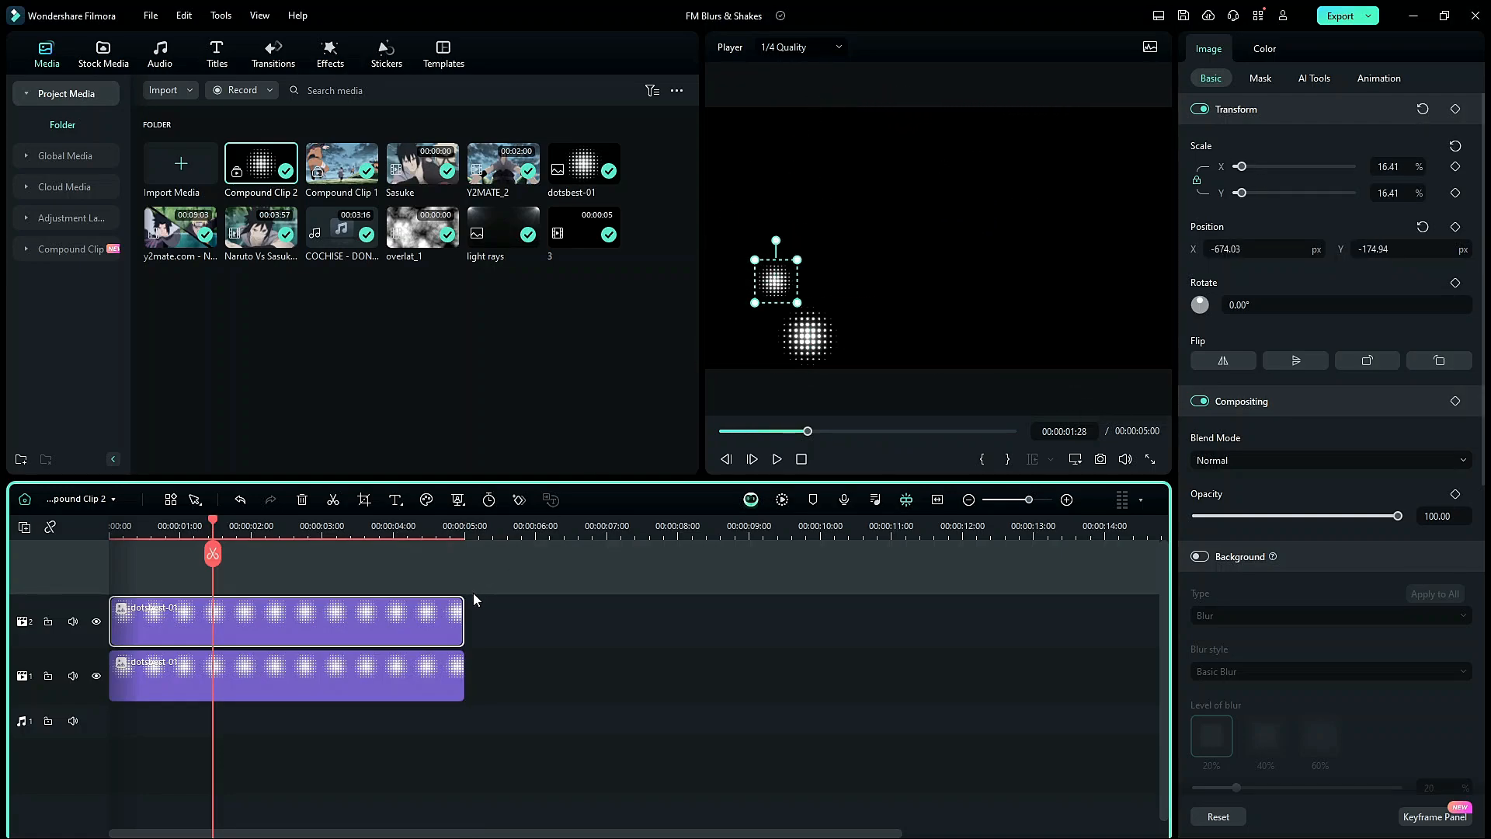
Add a third dots copy on its own track and place it just right of the lower-left cluster in the frame
drag(121, 526, 107, 526)
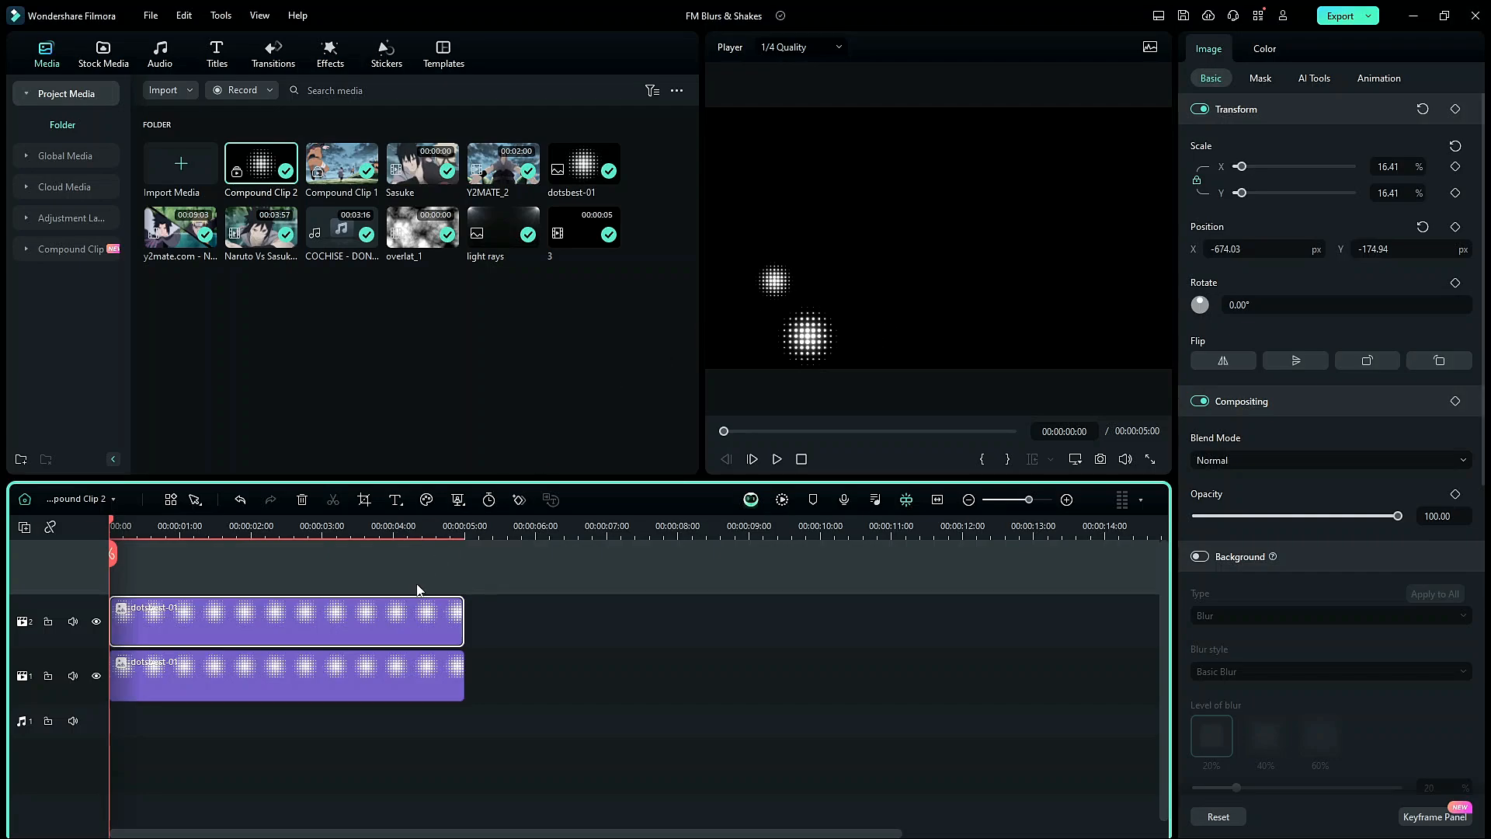
key(ctrl+v)
drag(348, 534, 285, 528)
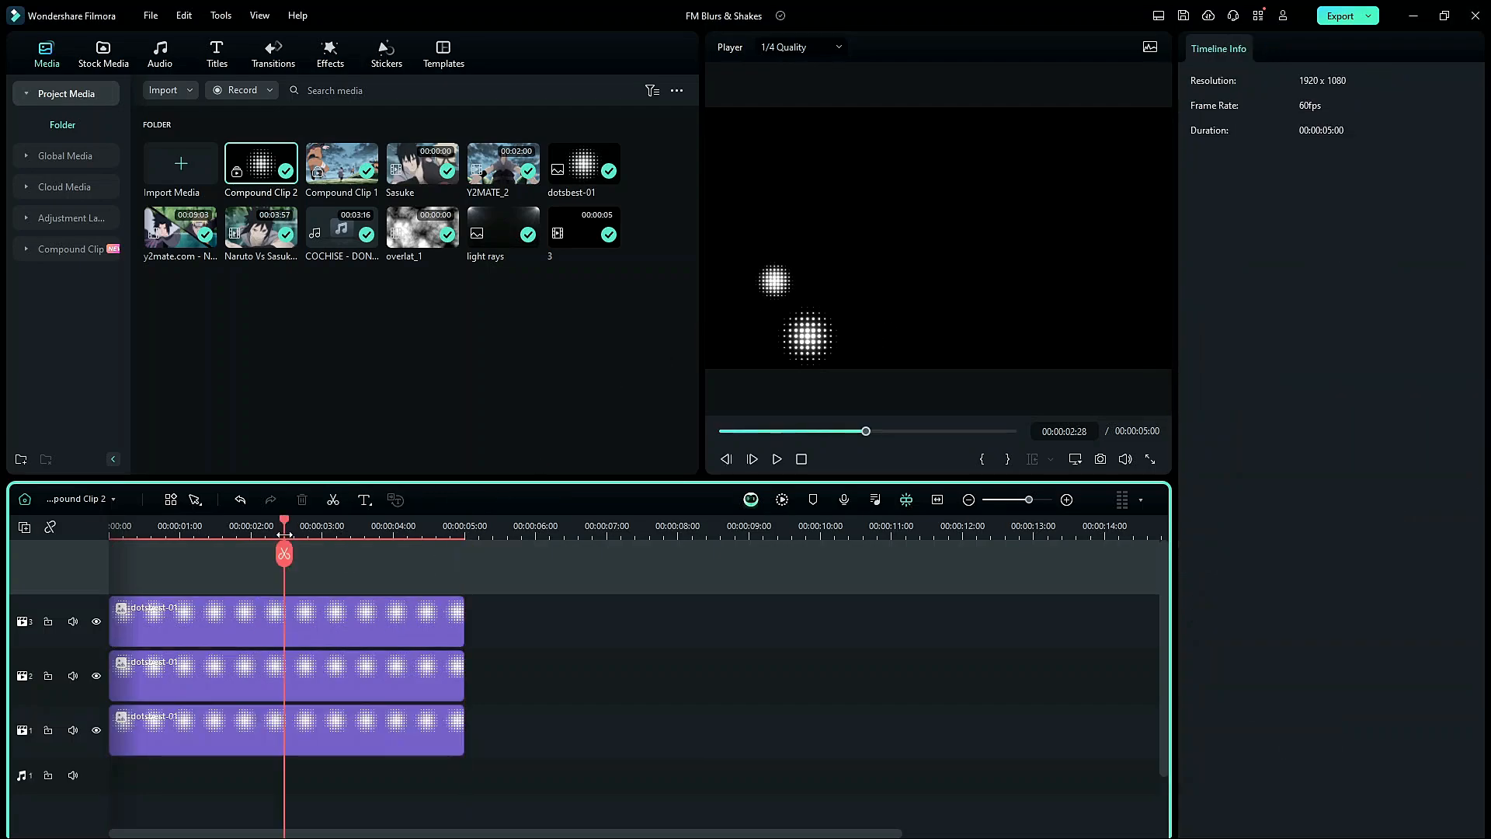
drag(784, 291, 873, 334)
Stack four more dots copies on tracks 4 to 7, placing three in the frame's upper left and one larger at the right
key(ctrl+v)
drag(364, 621, 192, 621)
click(221, 533)
drag(877, 324, 817, 155)
key(ctrl+v)
click(316, 533)
key(ctrl+v)
key(ctrl+v)
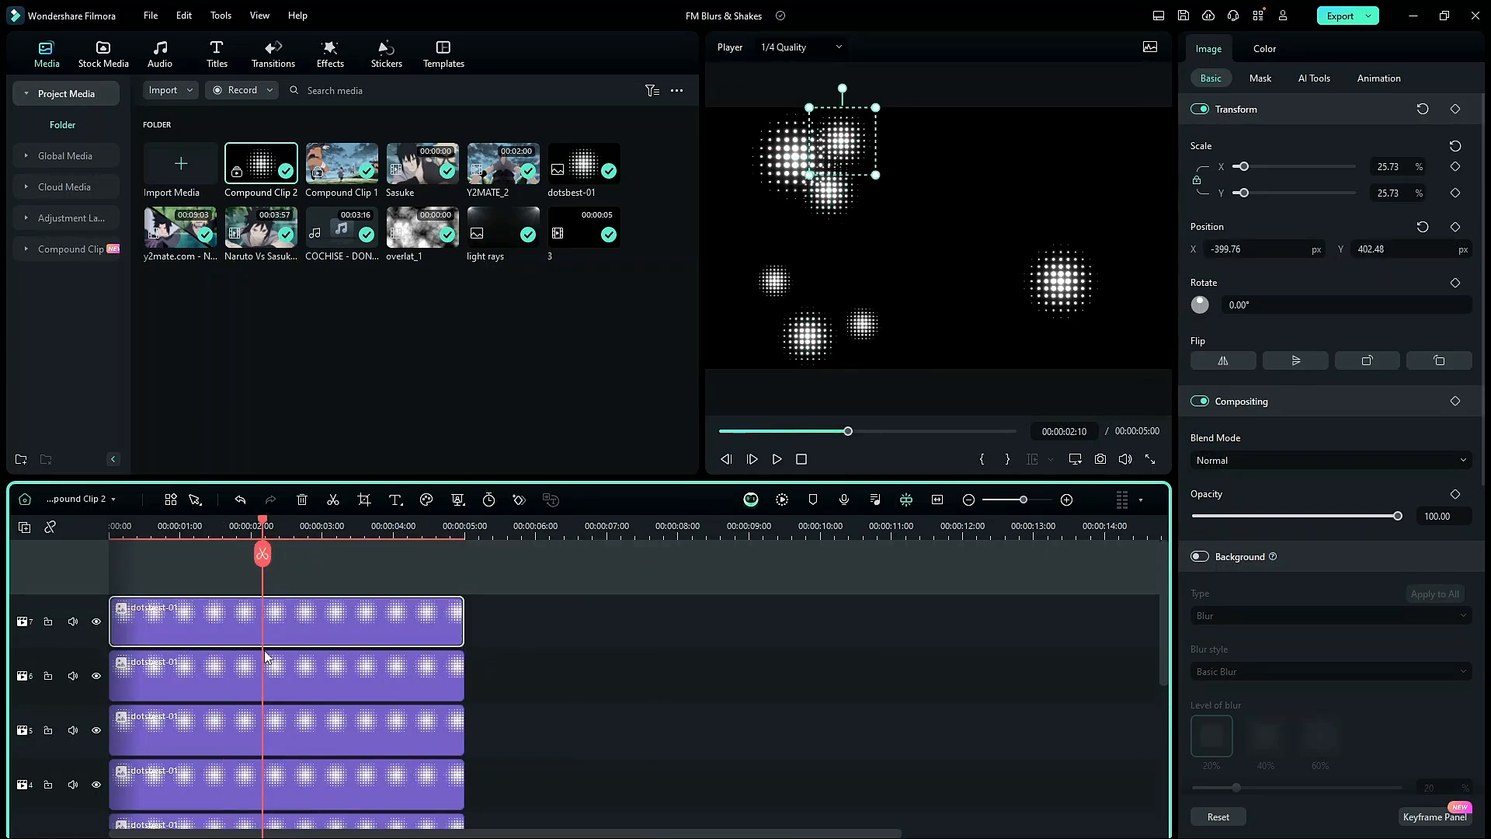
Add two more dots copies on tracks 8 and 9 around the large right-hand cluster, the top one at about X 612.01, Y 337.74
key(ctrl+v)
drag(299, 623, 145, 623)
click(230, 531)
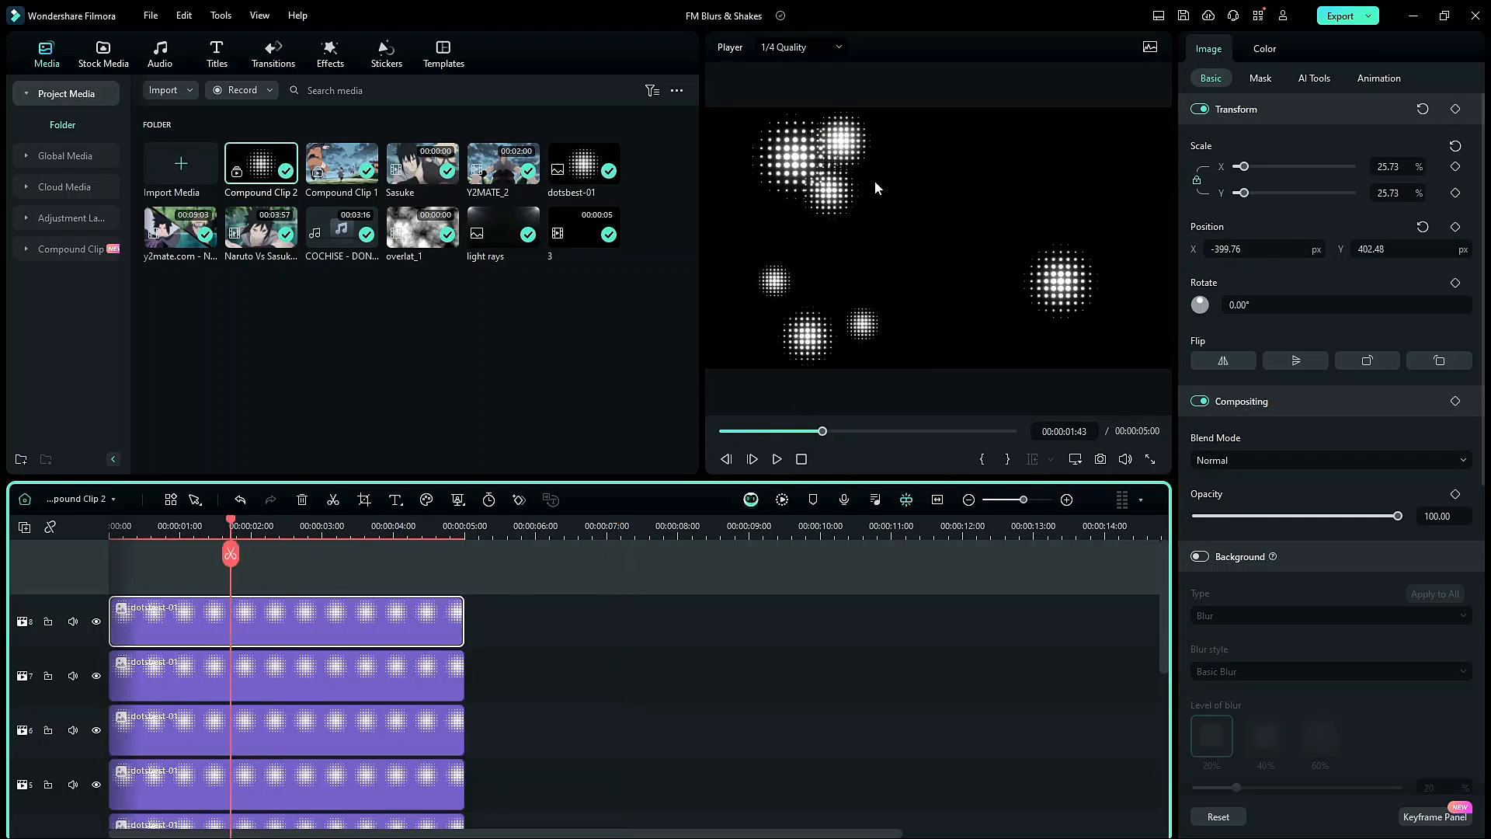
drag(839, 141, 1111, 238)
drag(1054, 310, 1067, 305)
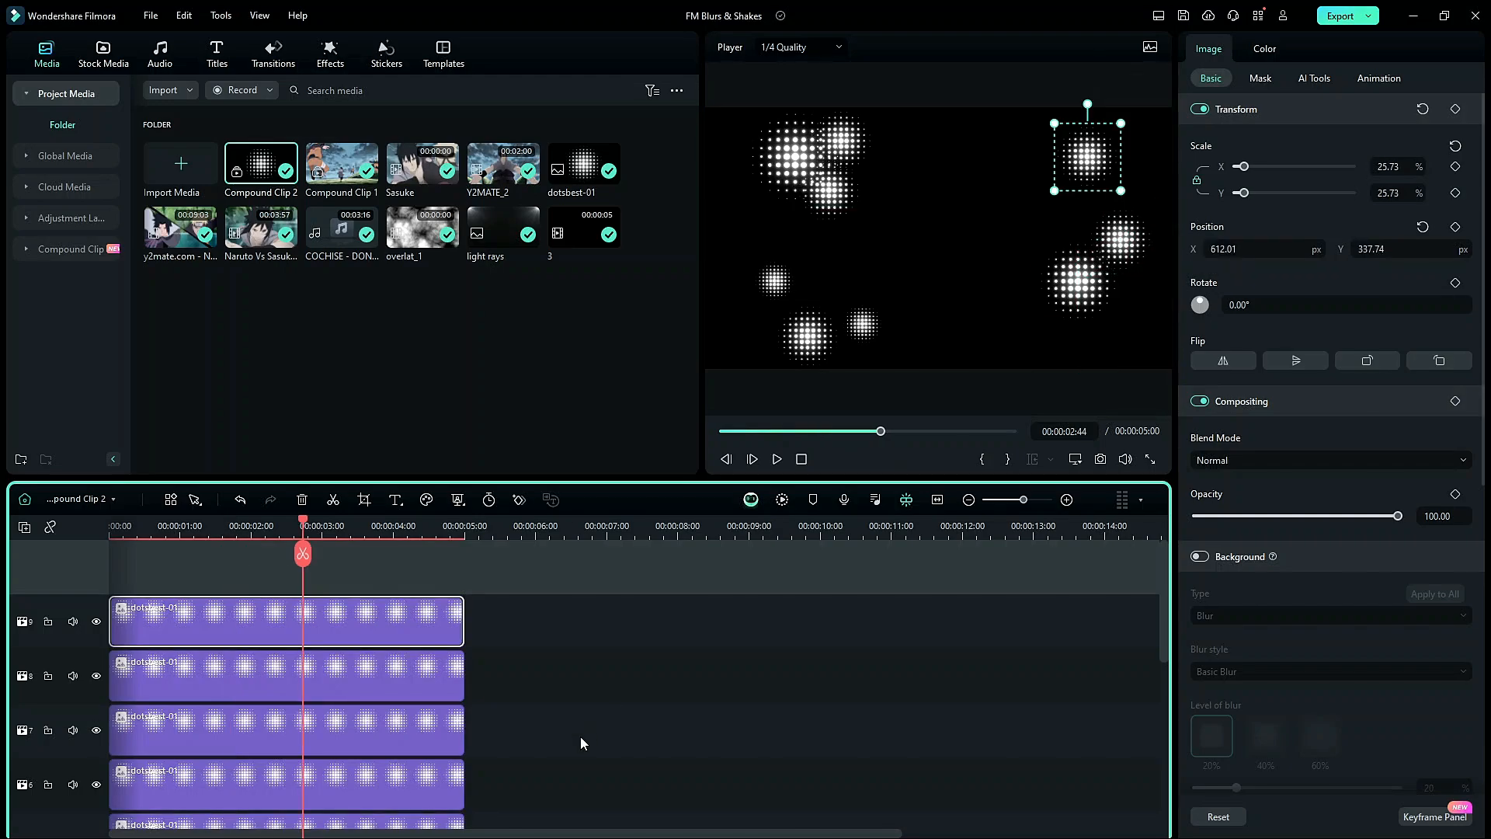
click(637, 691)
scroll(290, 559, down, 2)
drag(343, 599, 245, 831)
click(381, 630)
drag(411, 572, 505, 802)
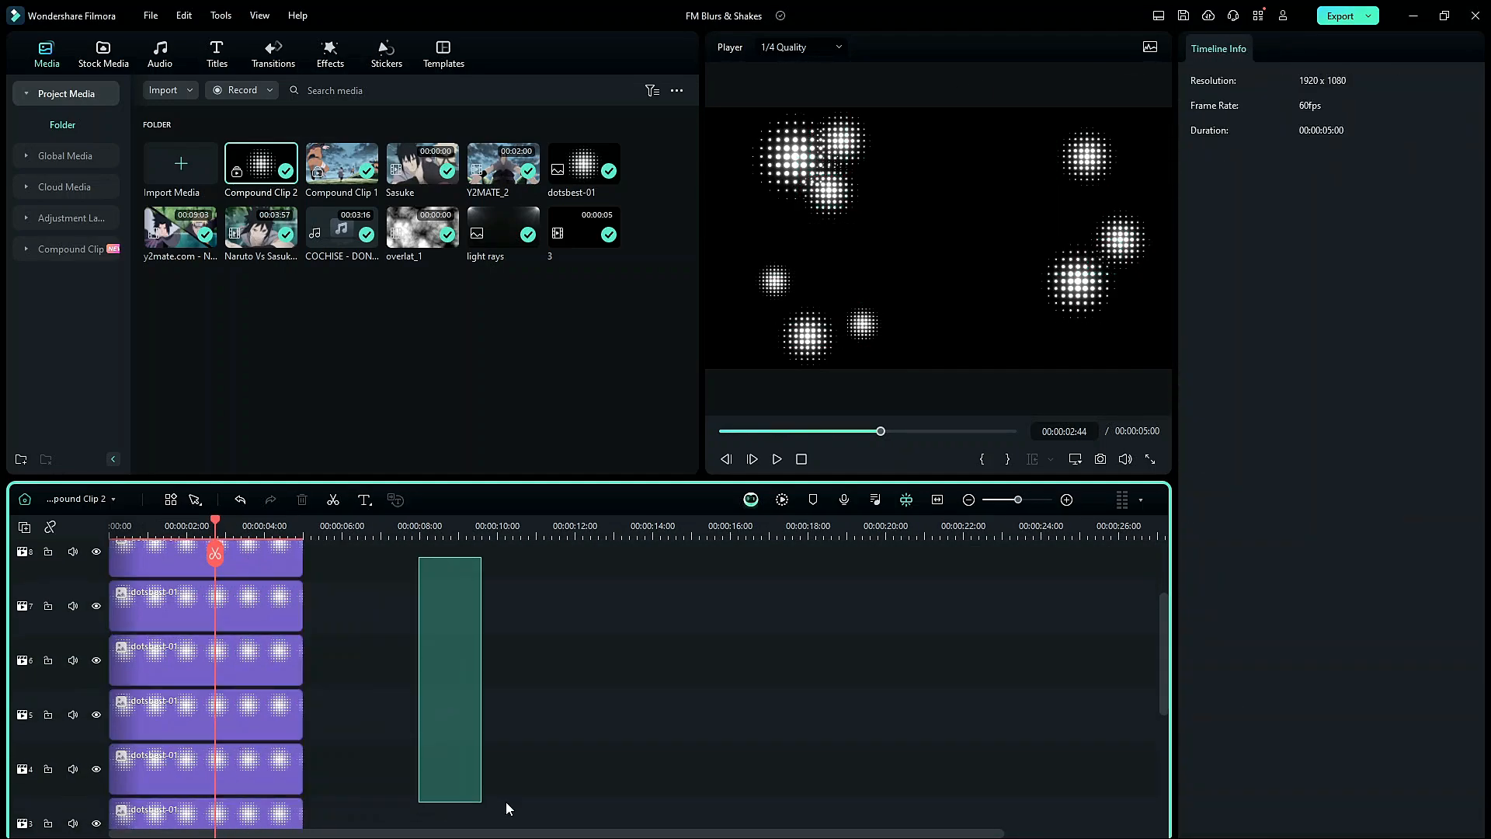
drag(416, 688, 370, 549)
Keyframe the track 9 dots clip's transform at 00:00:00:00 with a position Y of 345.74, and undo a trial horizontal shift
click(227, 614)
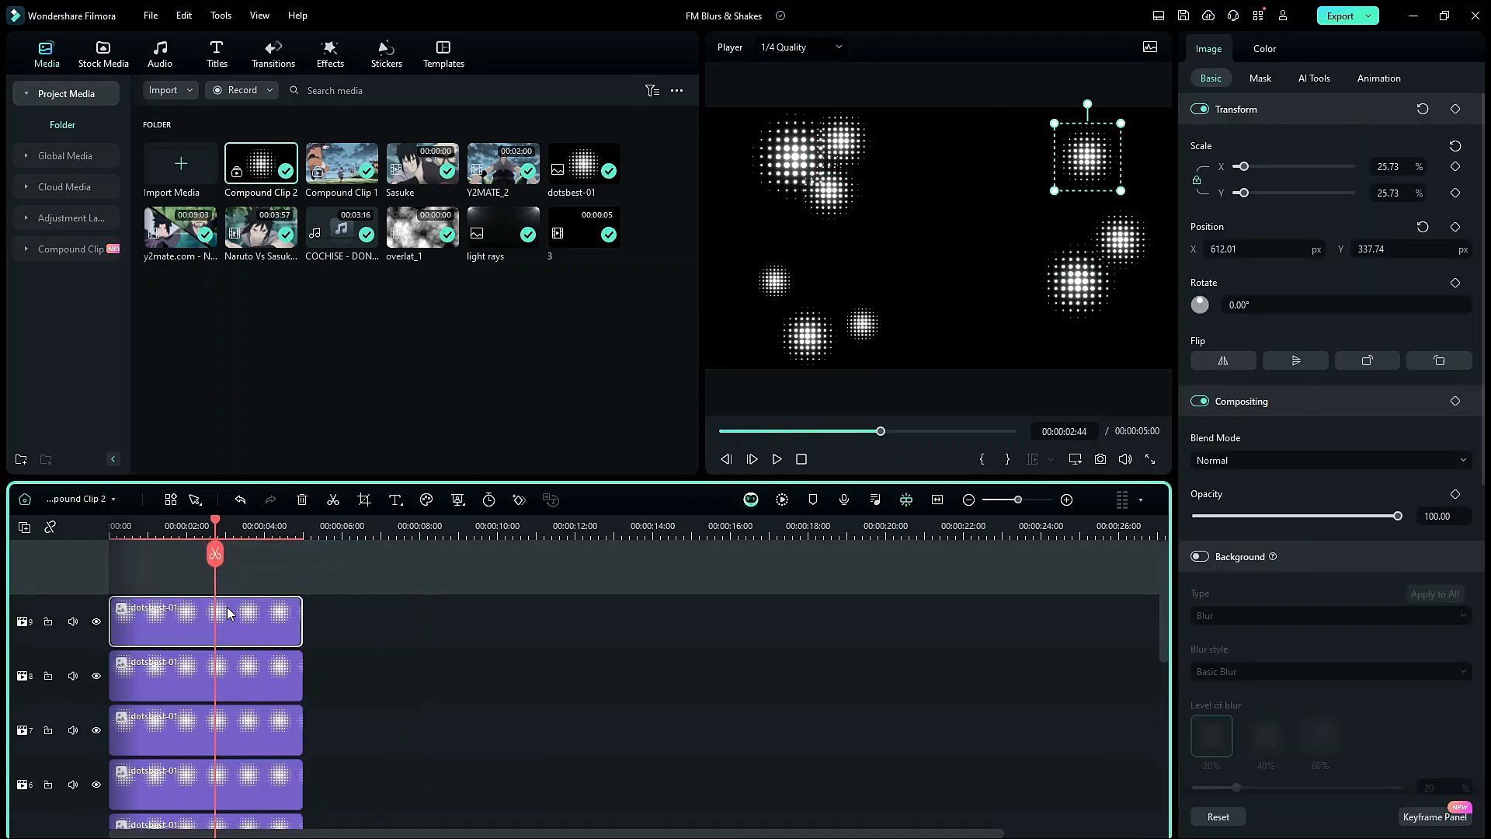
drag(216, 528, 68, 543)
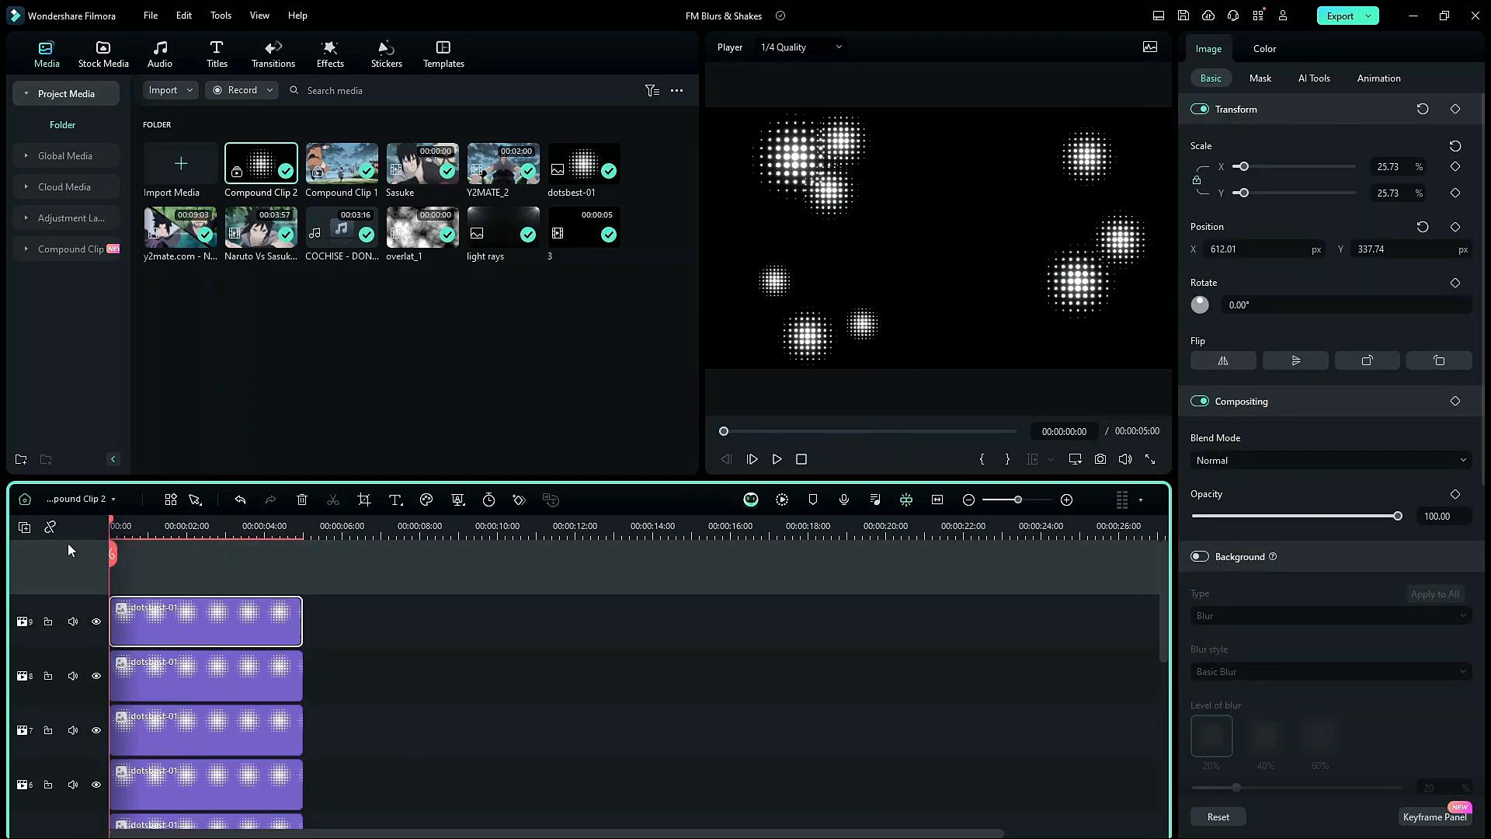
click(1456, 109)
scroll(268, 514, up, 2)
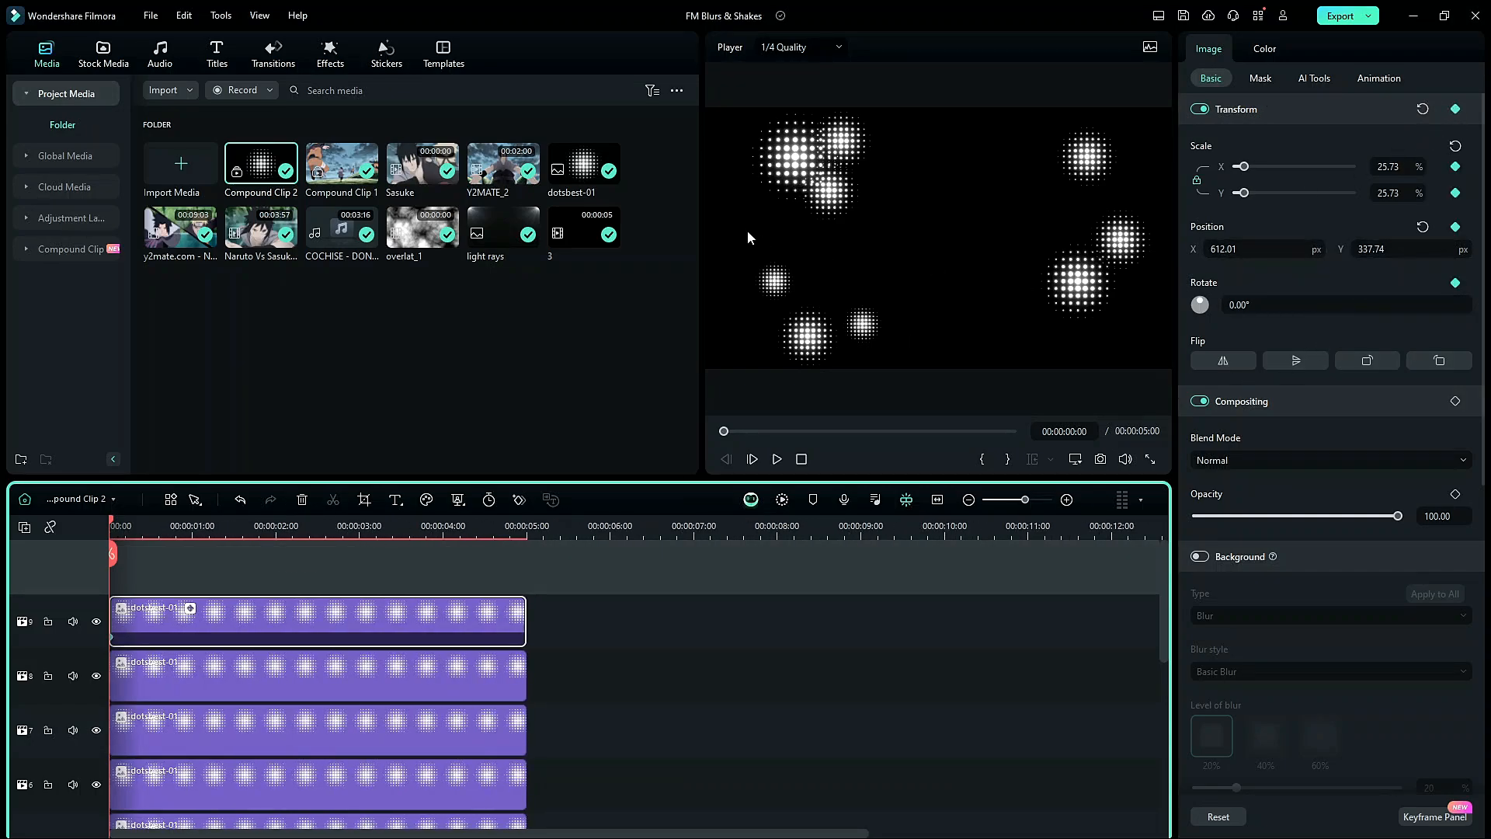
drag(1387, 252, 1322, 257)
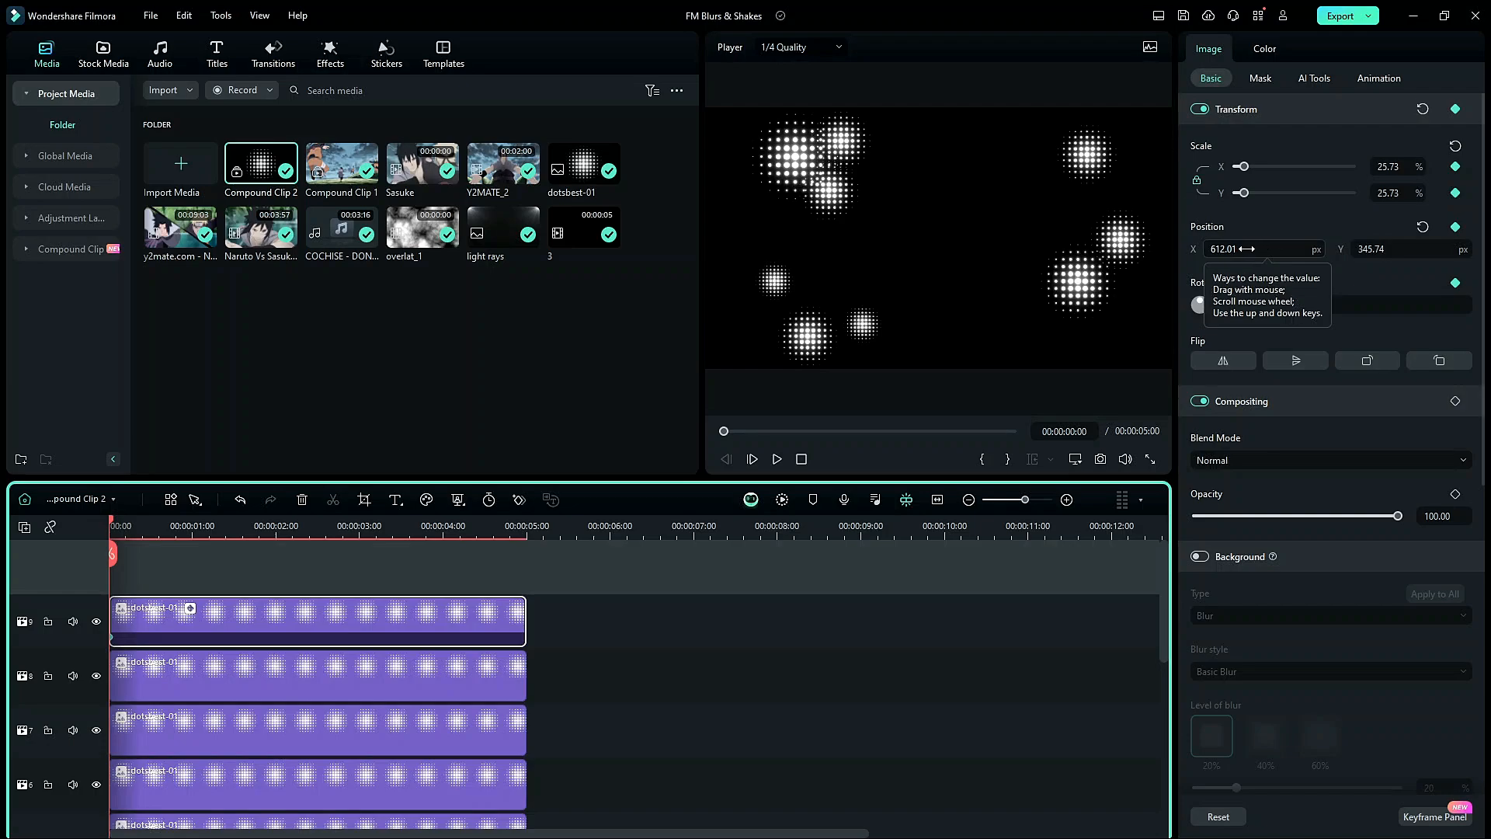
drag(1247, 248, 1328, 248)
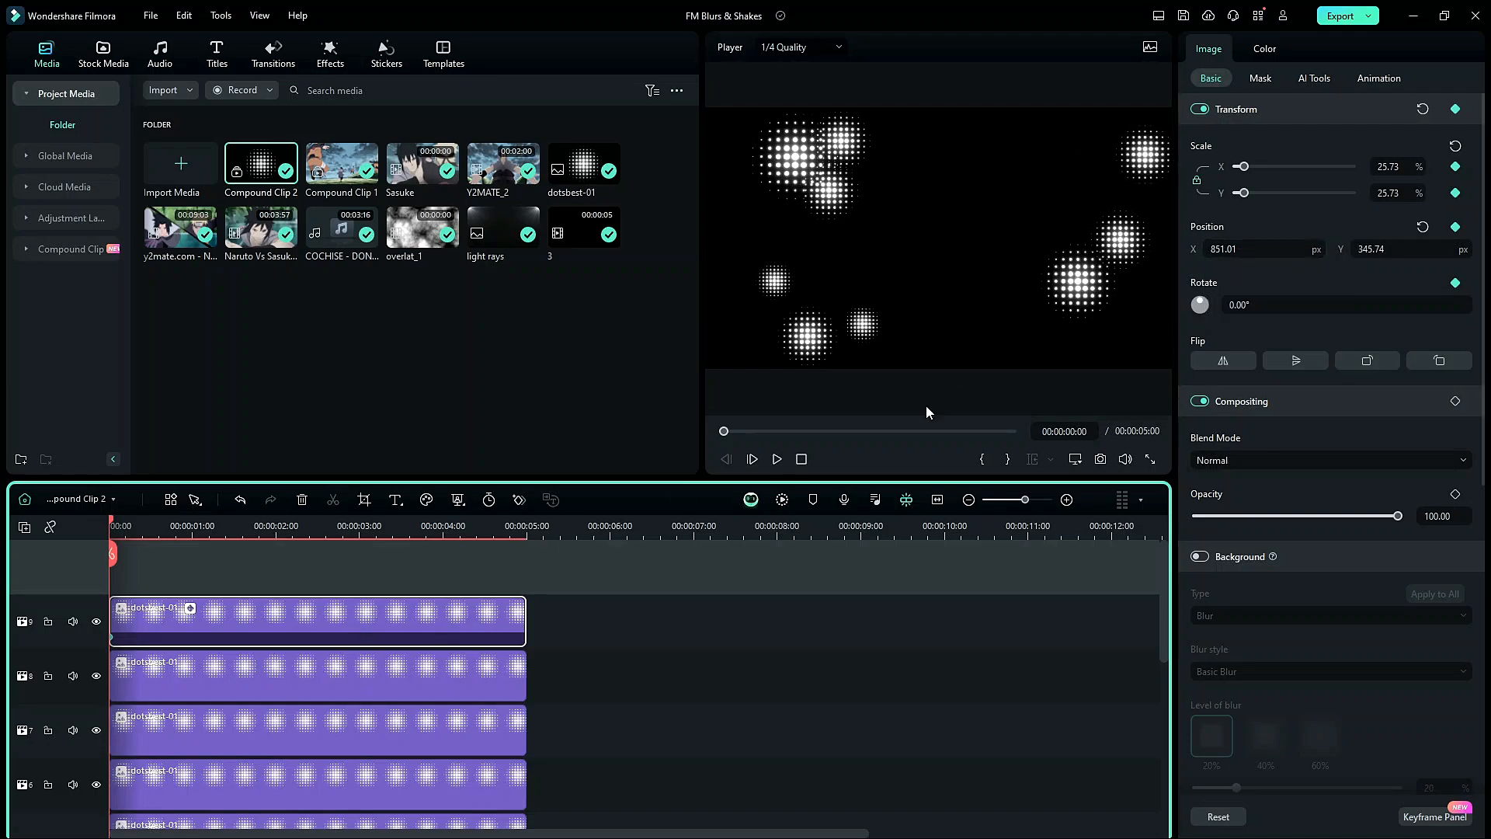
key(ctrl+z)
Keyframe the track 9 dots clip's position at 00:00:05:00 with X at 781.01 so it drifts outward
click(333, 526)
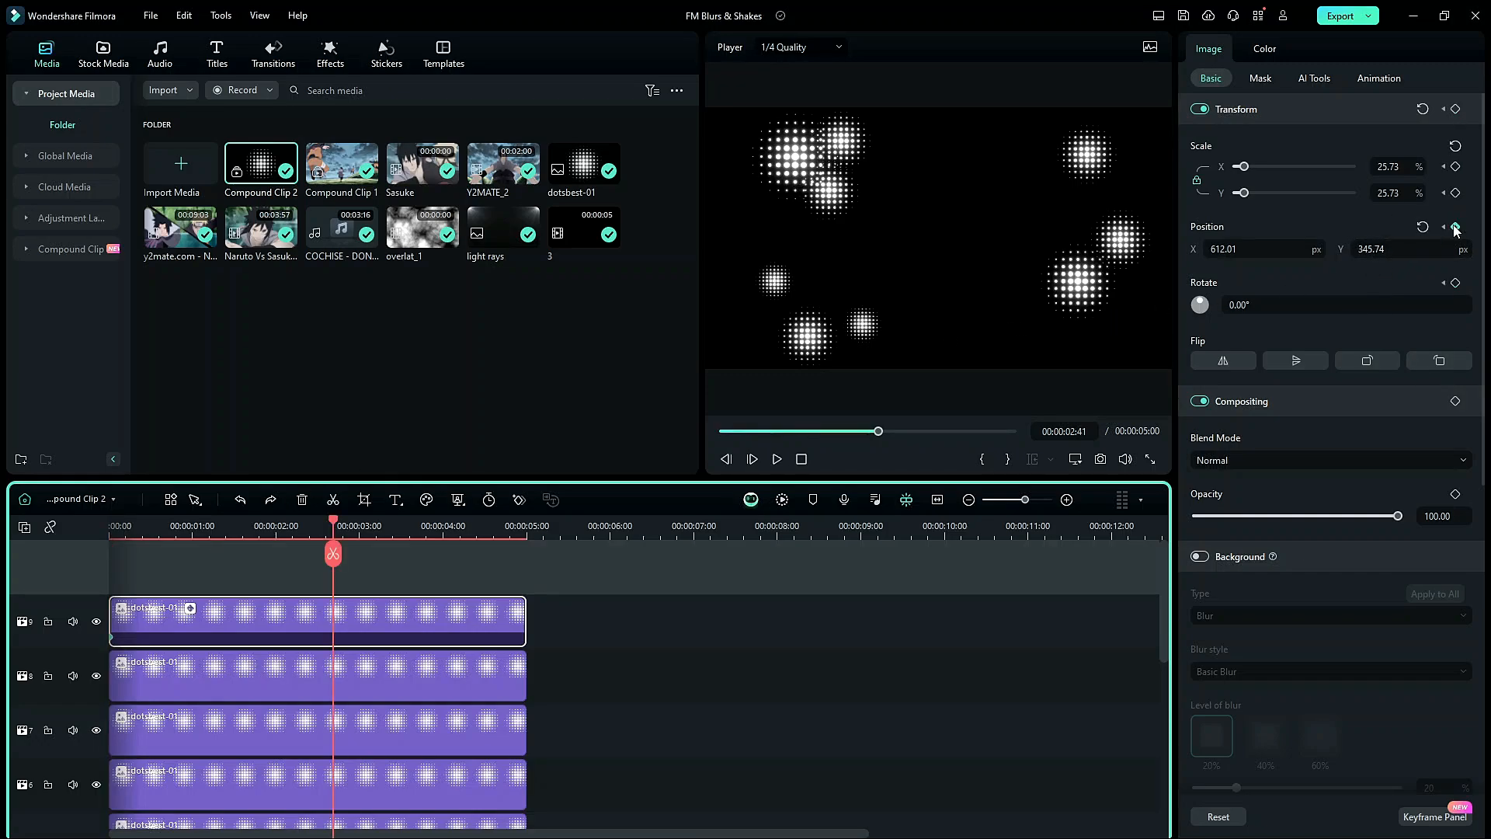
key(ctrl+y)
click(227, 525)
click(526, 526)
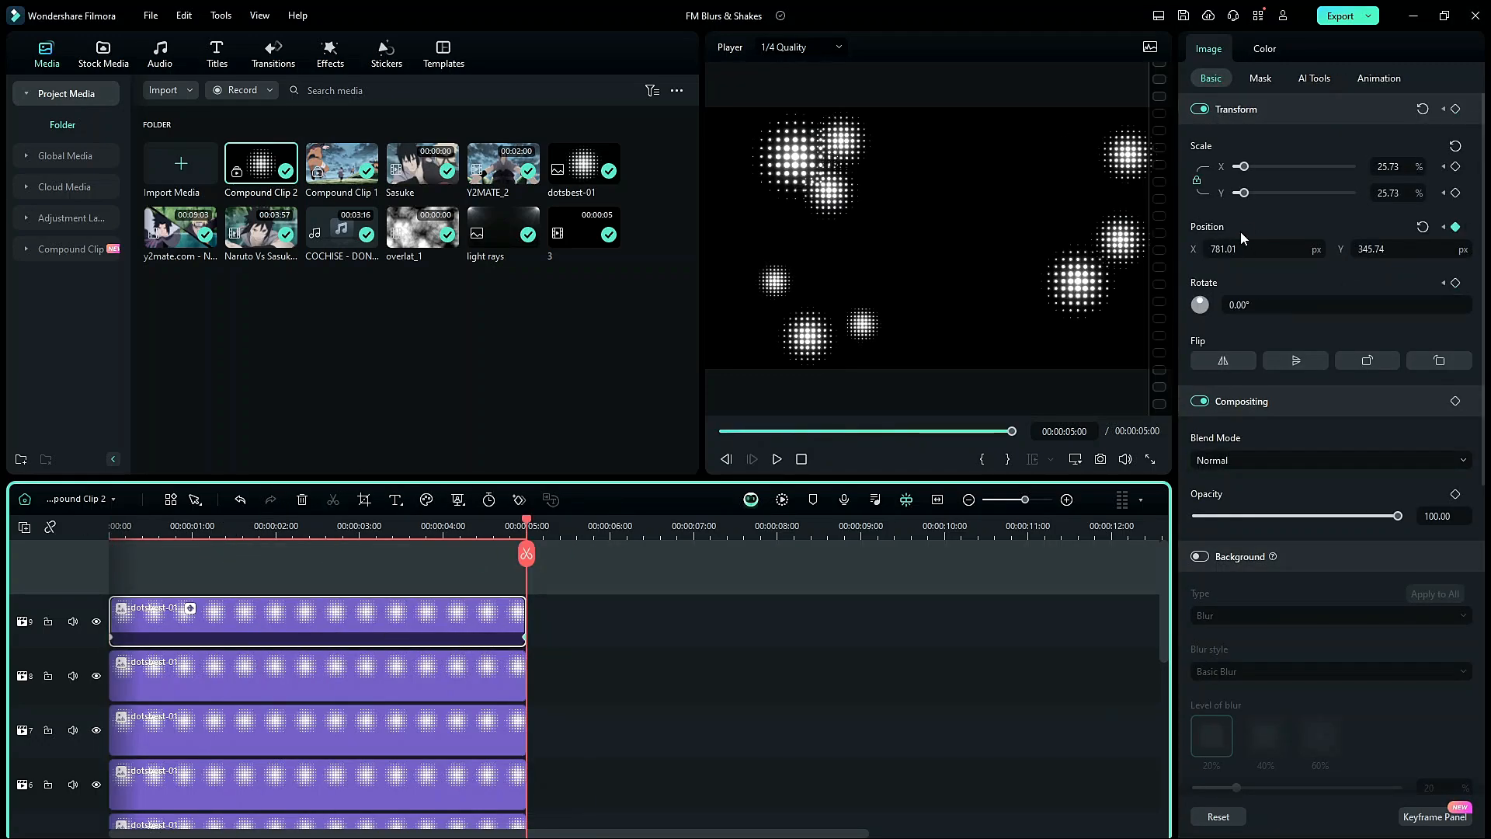
Push the track 9 dots clip's end position farther outward horizontally and review its drift at earlier frames
drag(1242, 247, 1289, 248)
click(226, 525)
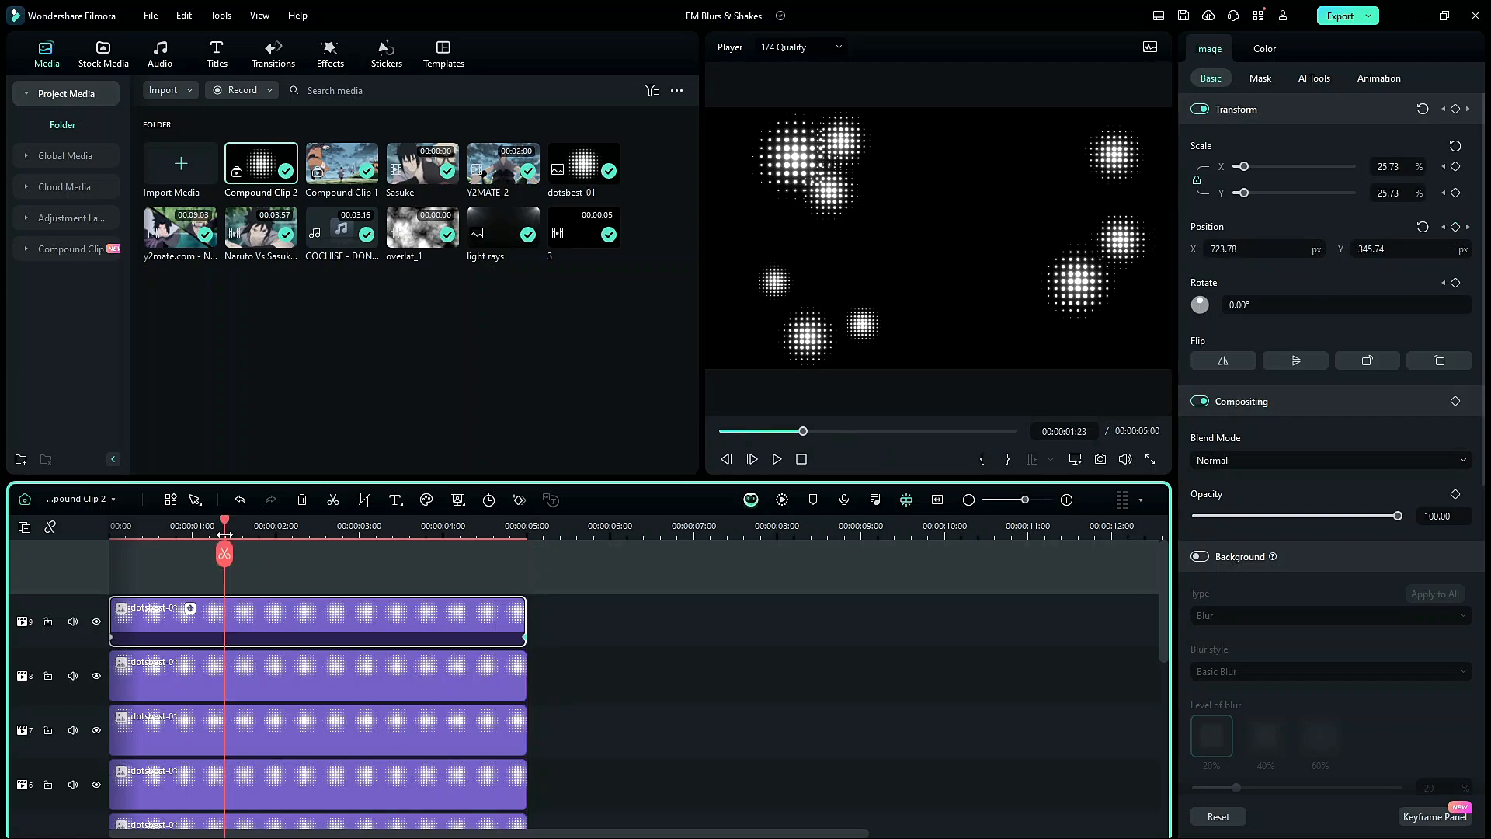
click(180, 526)
Keyframe the track 8 dots clip's position at 00:00:00:00 with X 749.15, Y -4.87, and shift it horizontally inward at the clip's end
click(113, 526)
click(308, 652)
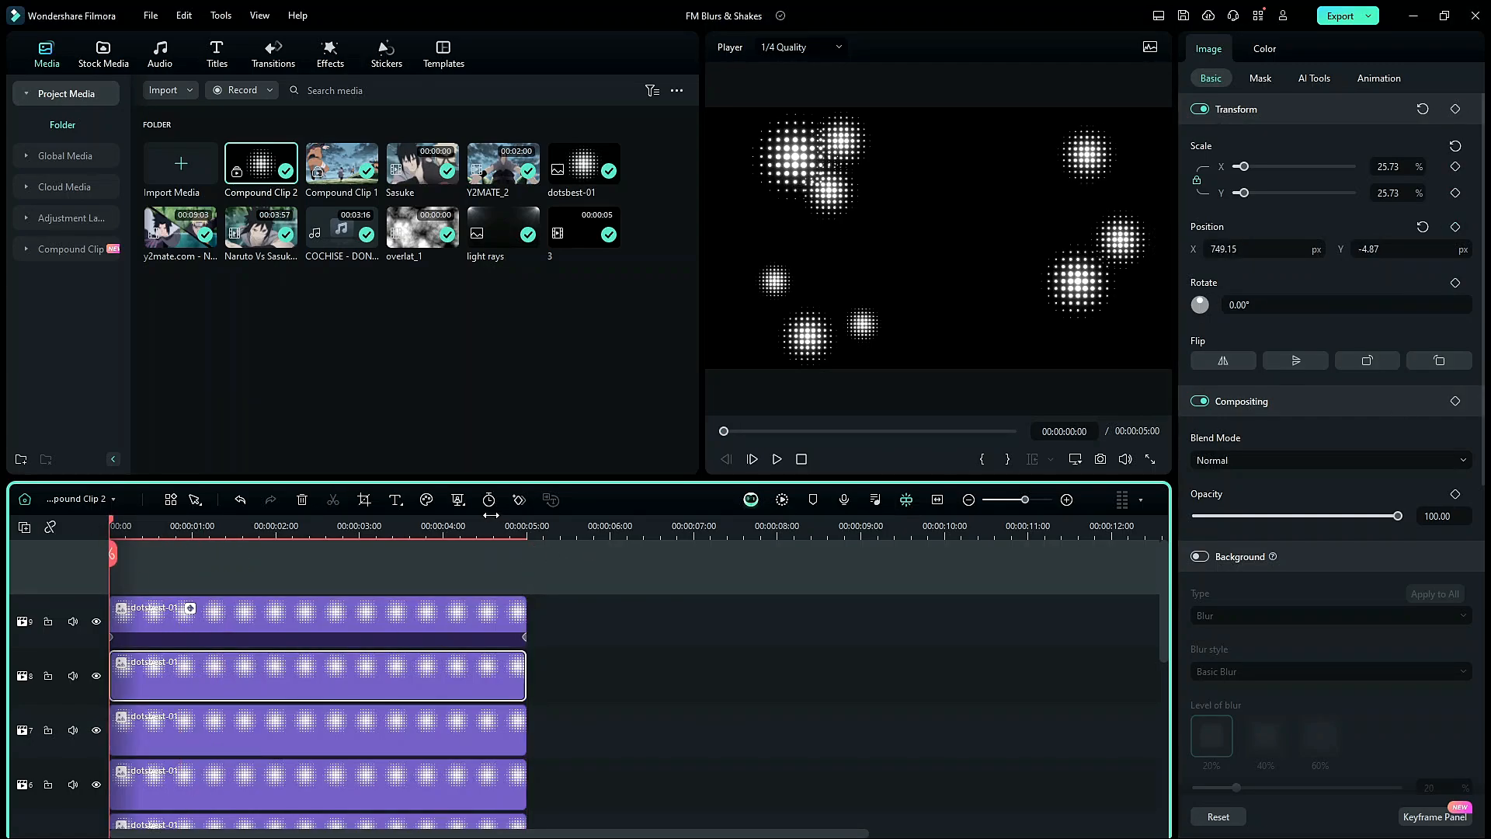
click(1456, 227)
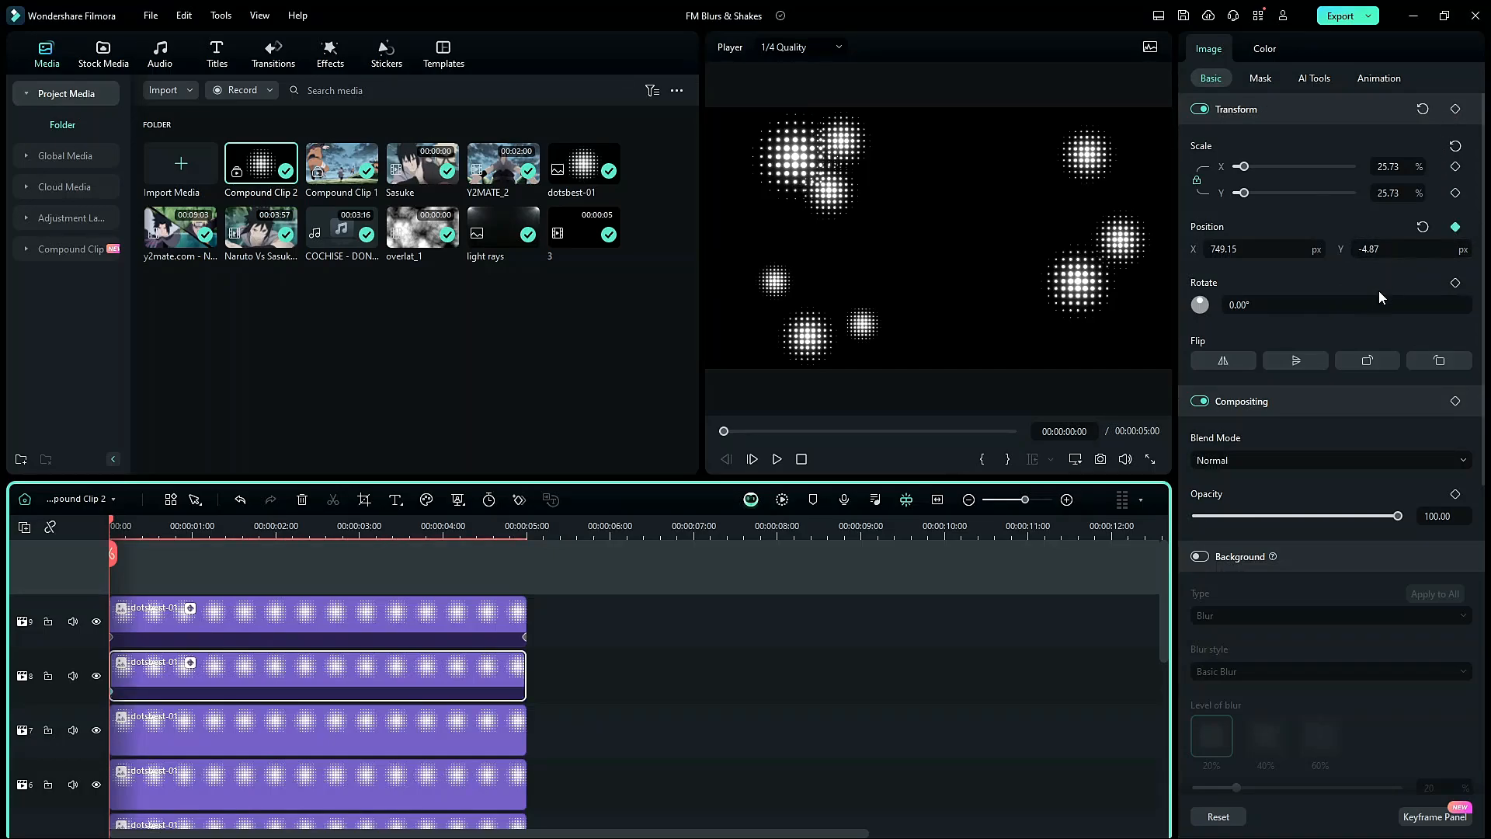
mouse_move(1242, 248)
mouse_down()
mouse_move(1180, 249)
mouse_move(1214, 248)
mouse_up()
key(ctrl+z)
click(458, 536)
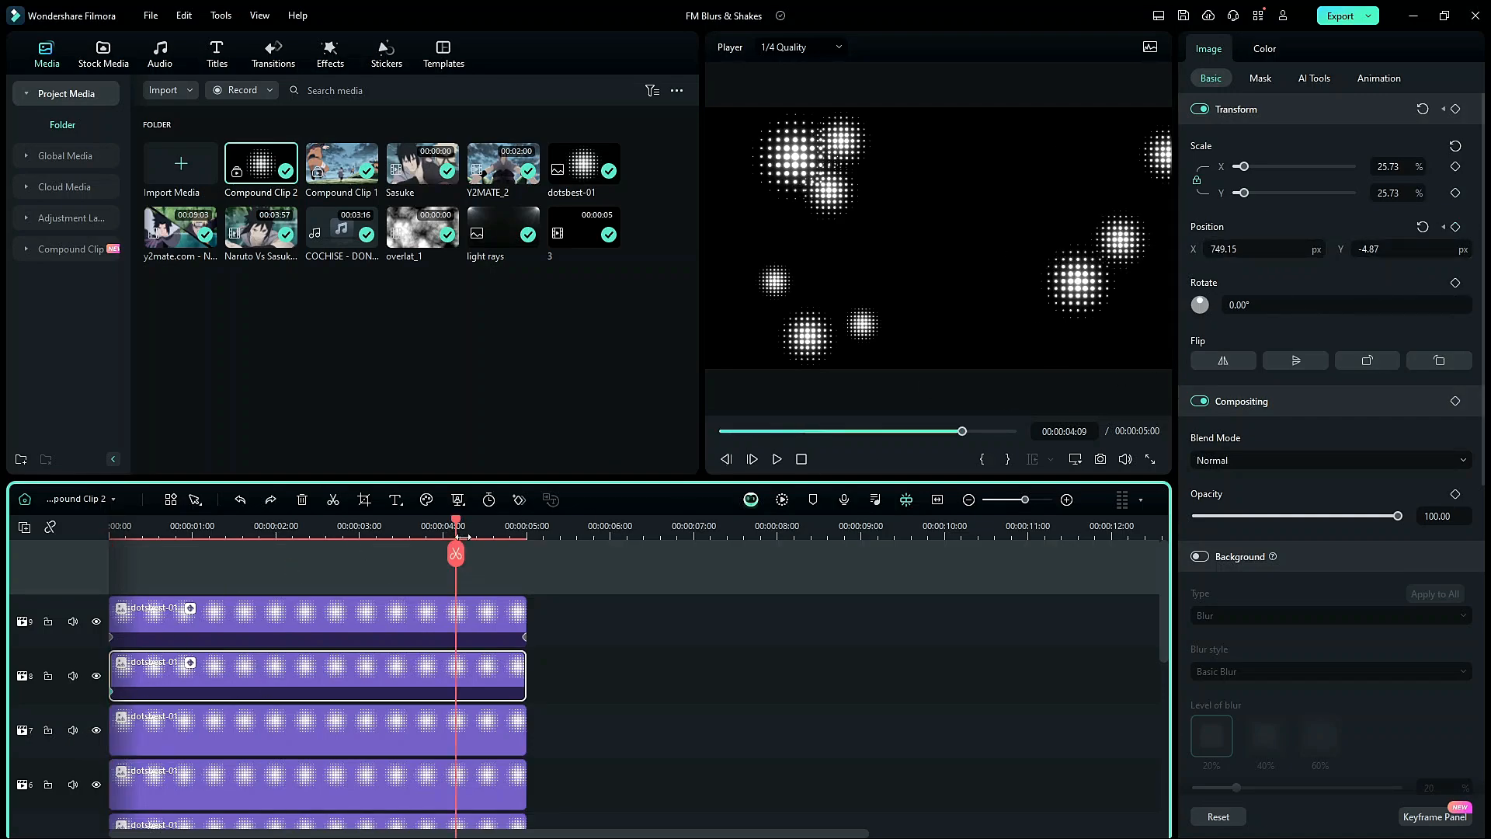
drag(1242, 249, 1053, 249)
drag(456, 693, 527, 693)
Keyframe the track 7 dots clip's position at its start, and with X -590.76 at 00:00:05:00 so it drifts outward
drag(195, 534, 96, 537)
click(178, 732)
click(1455, 227)
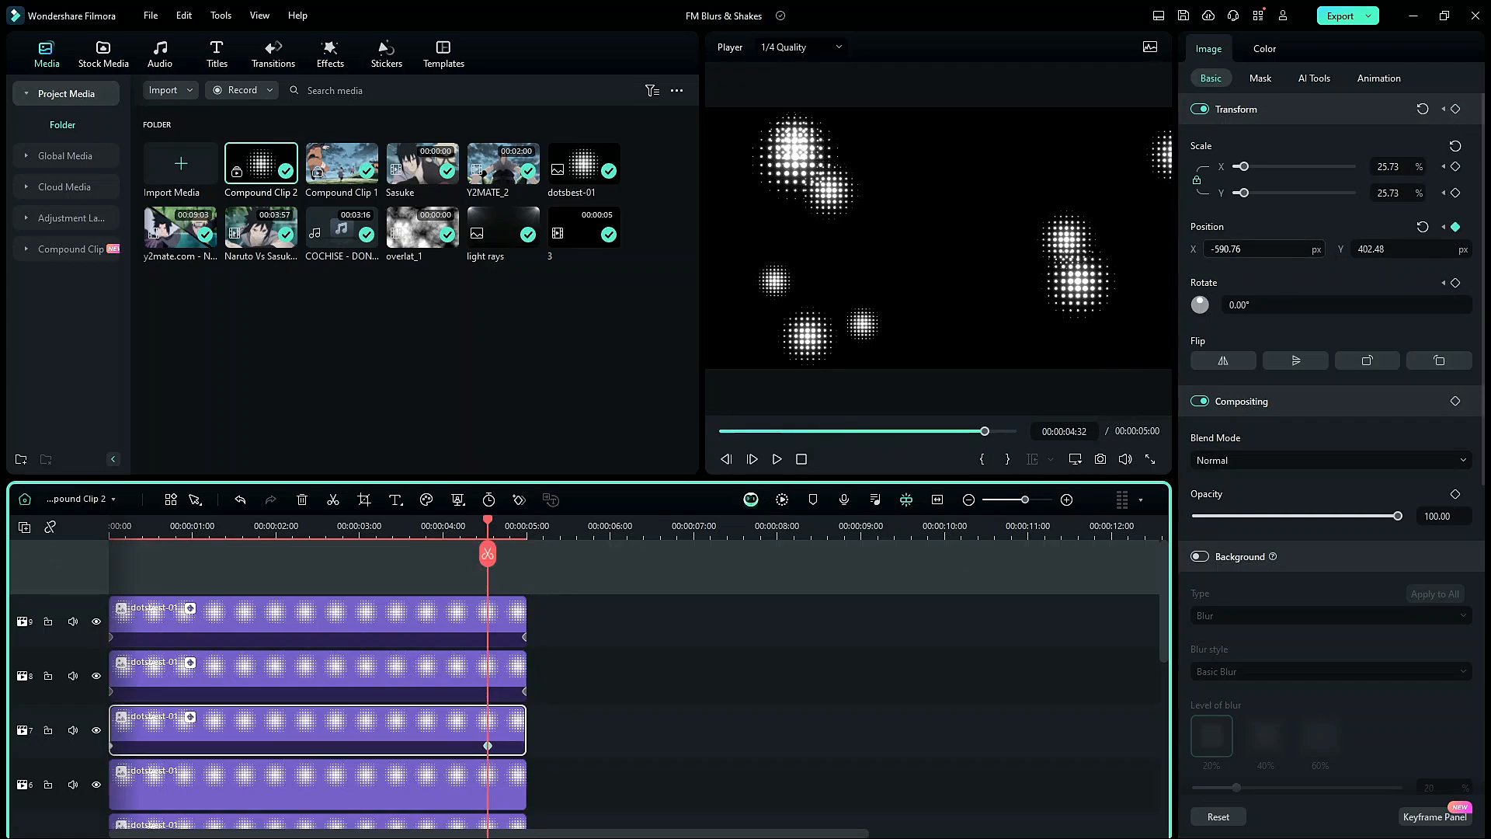
scroll(491, 722, down, 1)
drag(488, 704, 526, 708)
Try to reuse existing keyframes by pasting them onto the track 6 dots clip
right_click(524, 709)
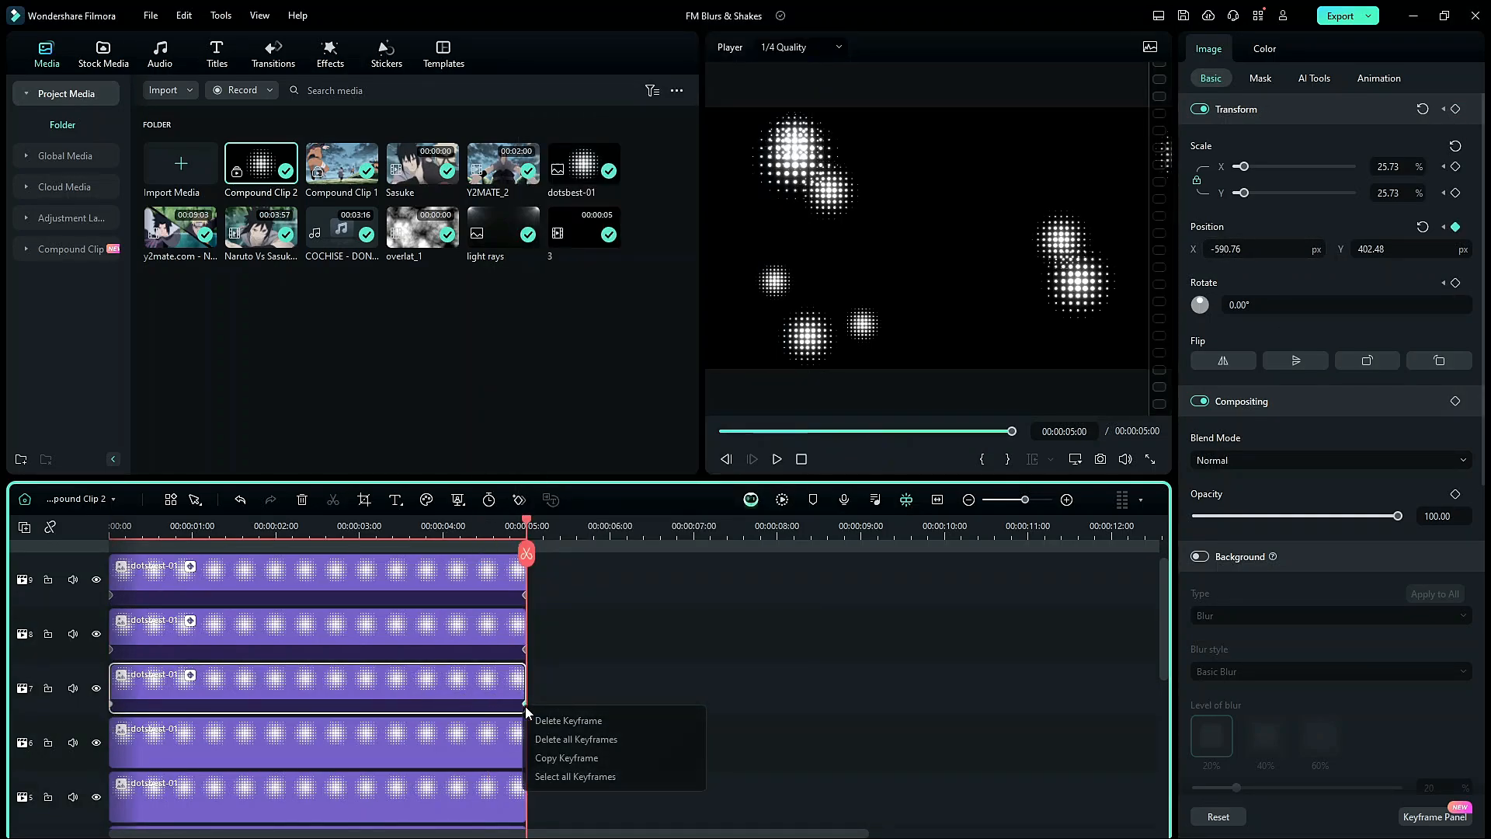
click(566, 780)
click(502, 744)
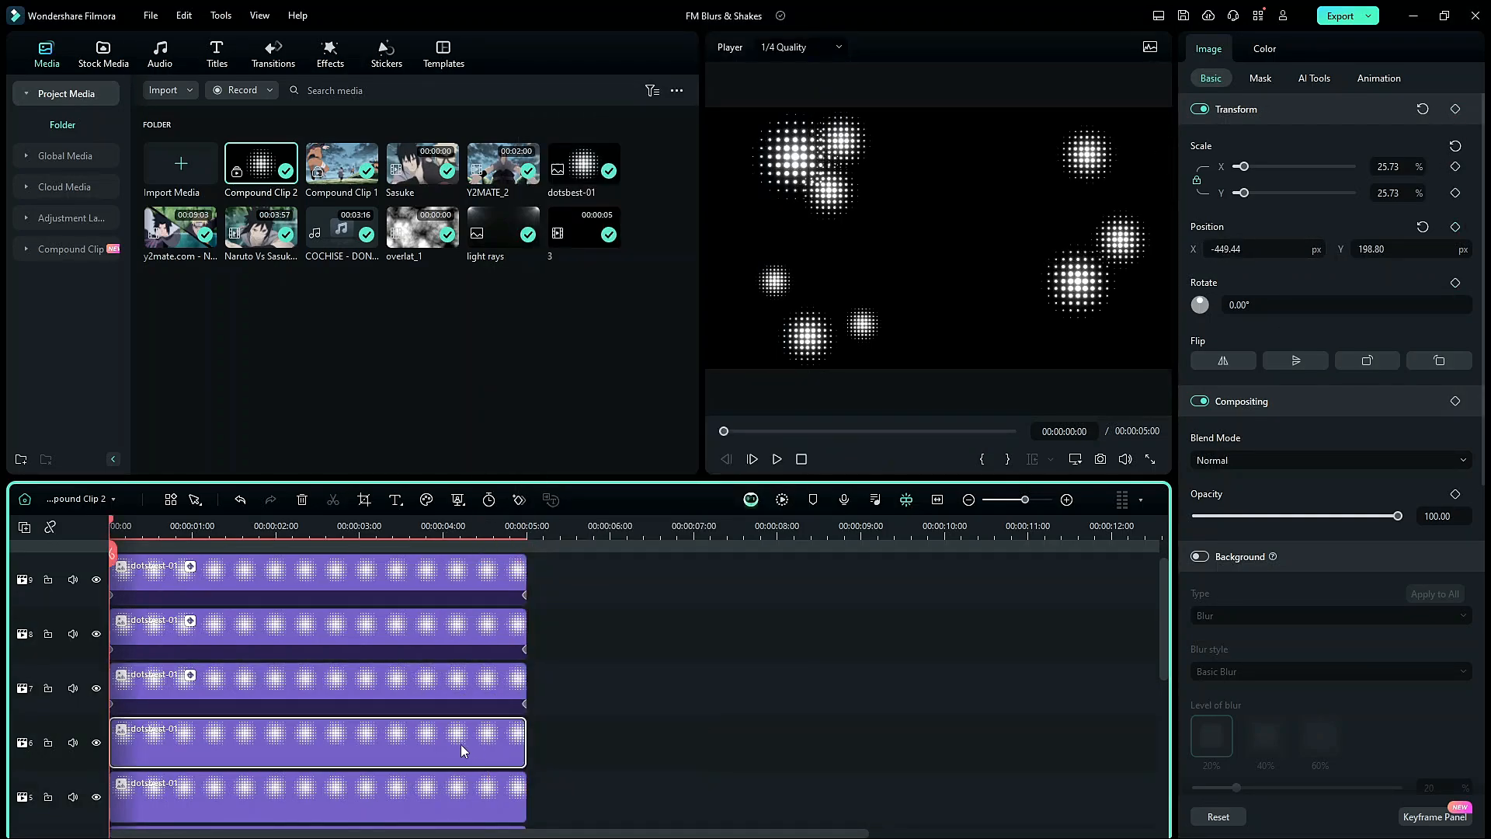
right_click(459, 744)
click(507, 647)
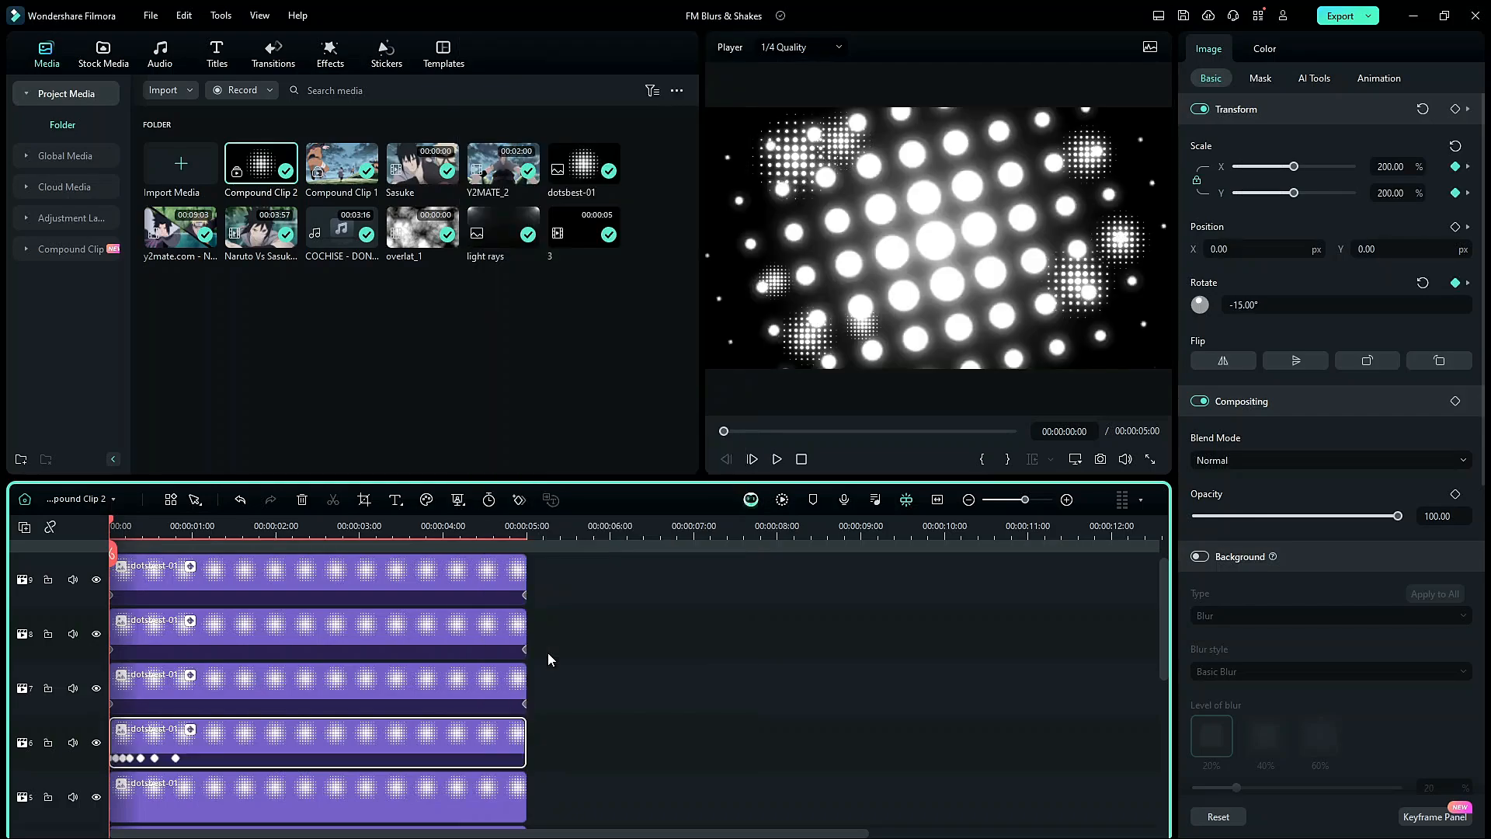
Keyframe drifts for the dots clips on tracks 1 to 3, ending track 2 at 00:00:05:00 with X -578.03, Y -174.94
click(477, 544)
scroll(477, 683, down, 3)
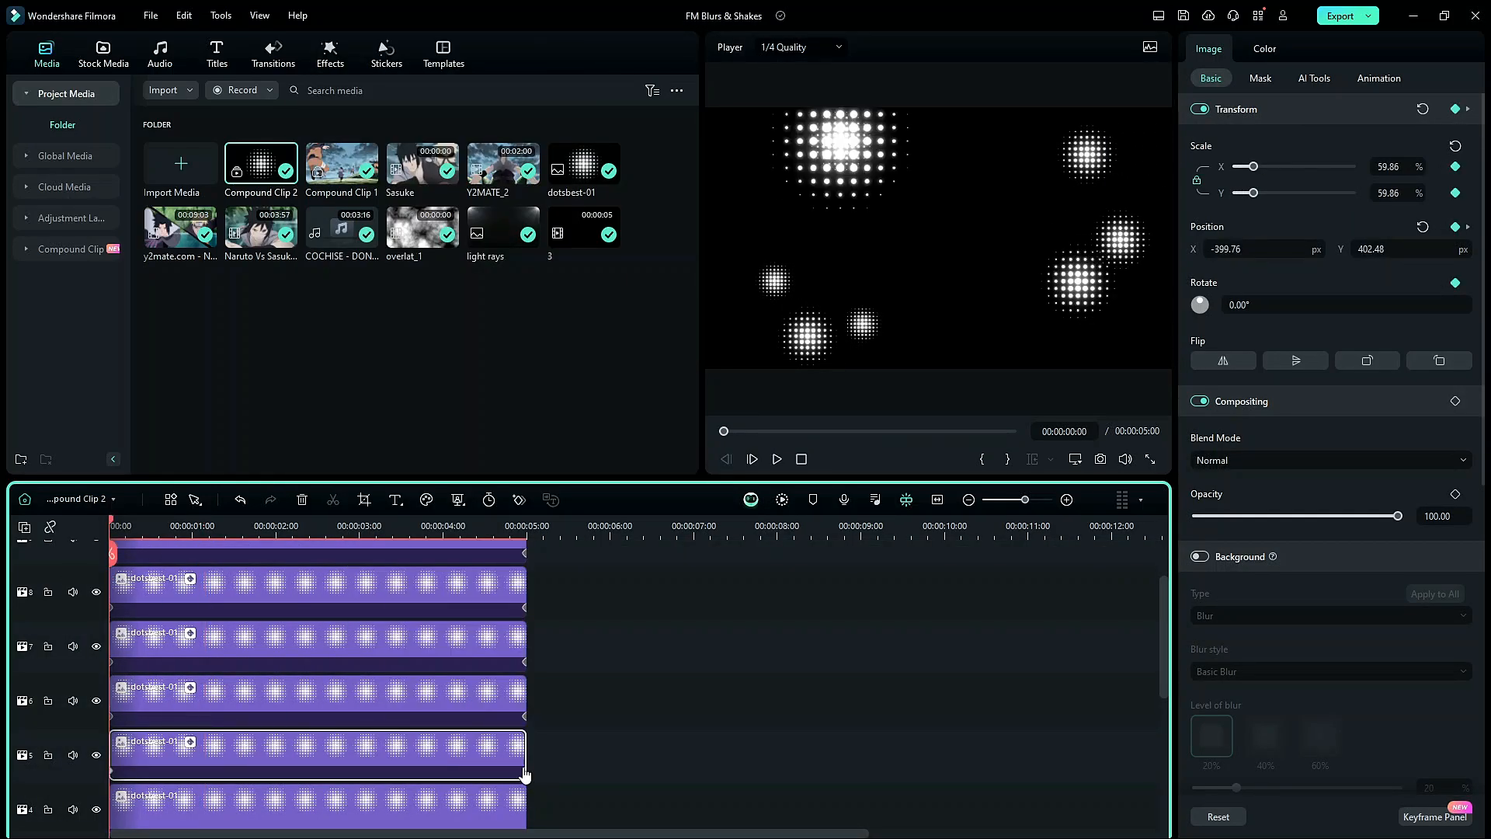
scroll(336, 763, down, 2)
click(336, 708)
click(501, 543)
drag(501, 543, 527, 545)
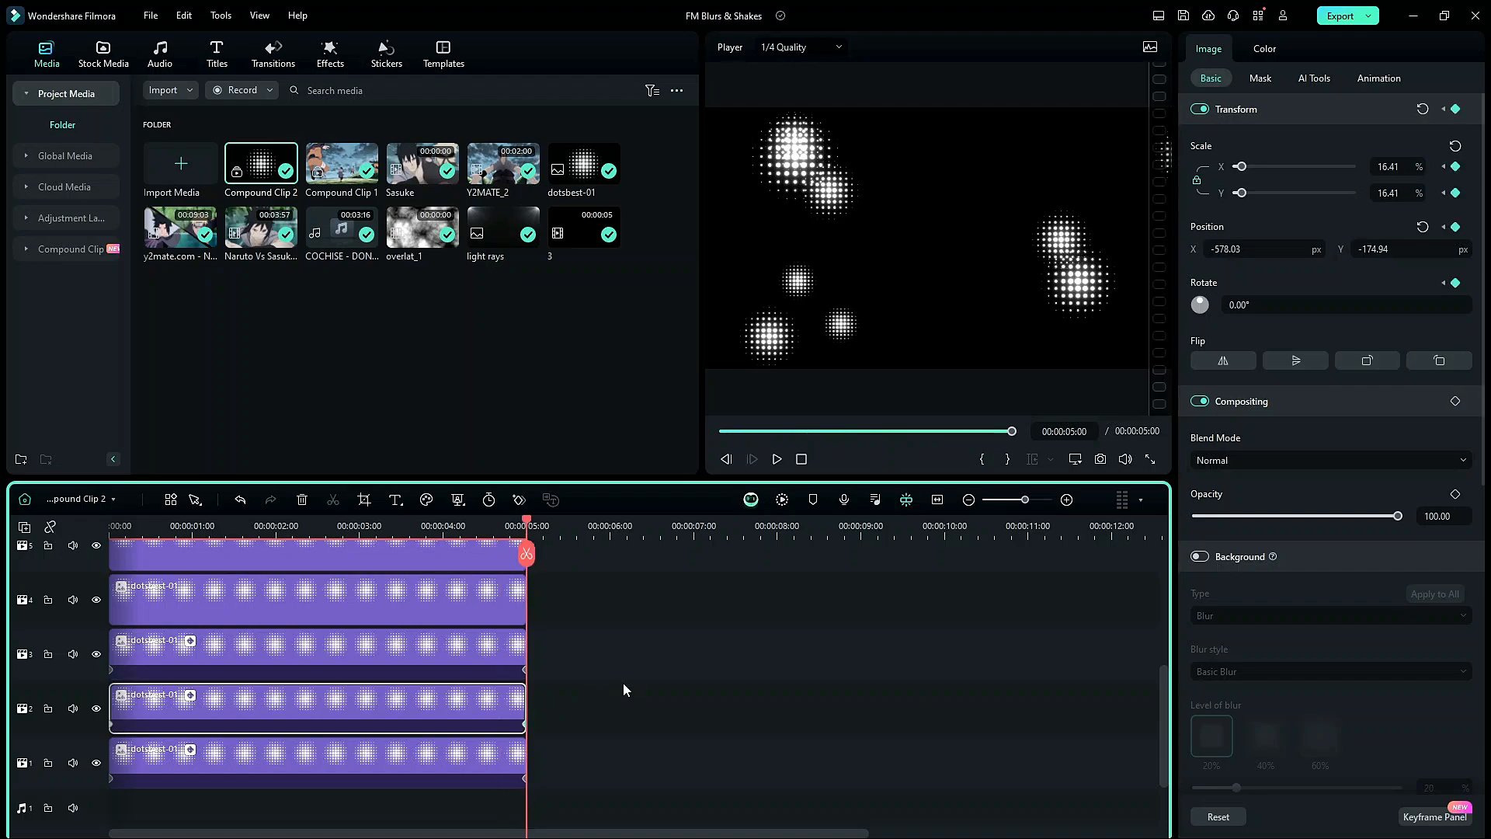
Leave the compound clip and return to the Main Timeline
scroll(632, 663, up, 4)
click(487, 747)
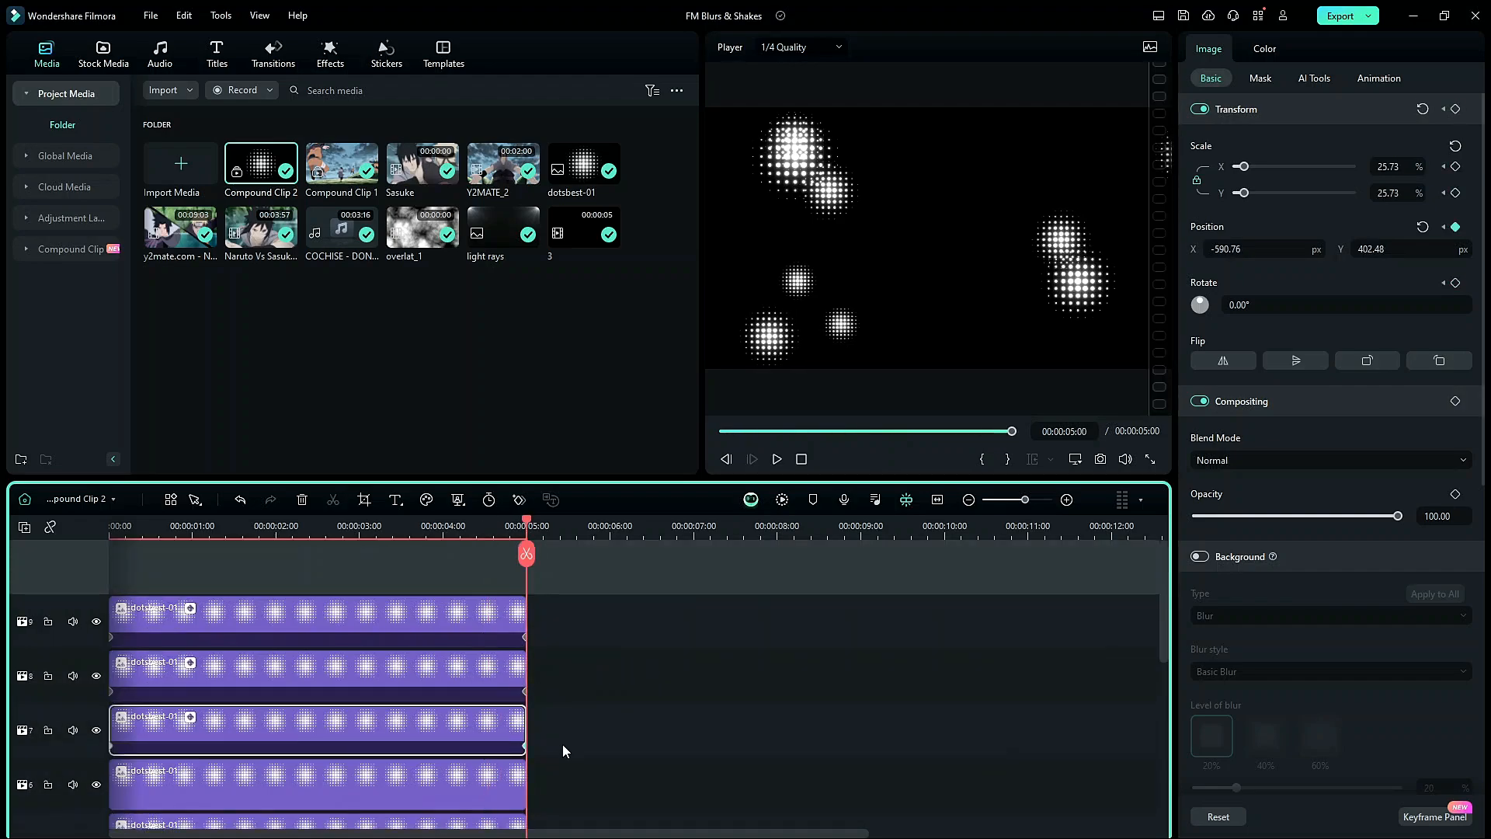
click(66, 500)
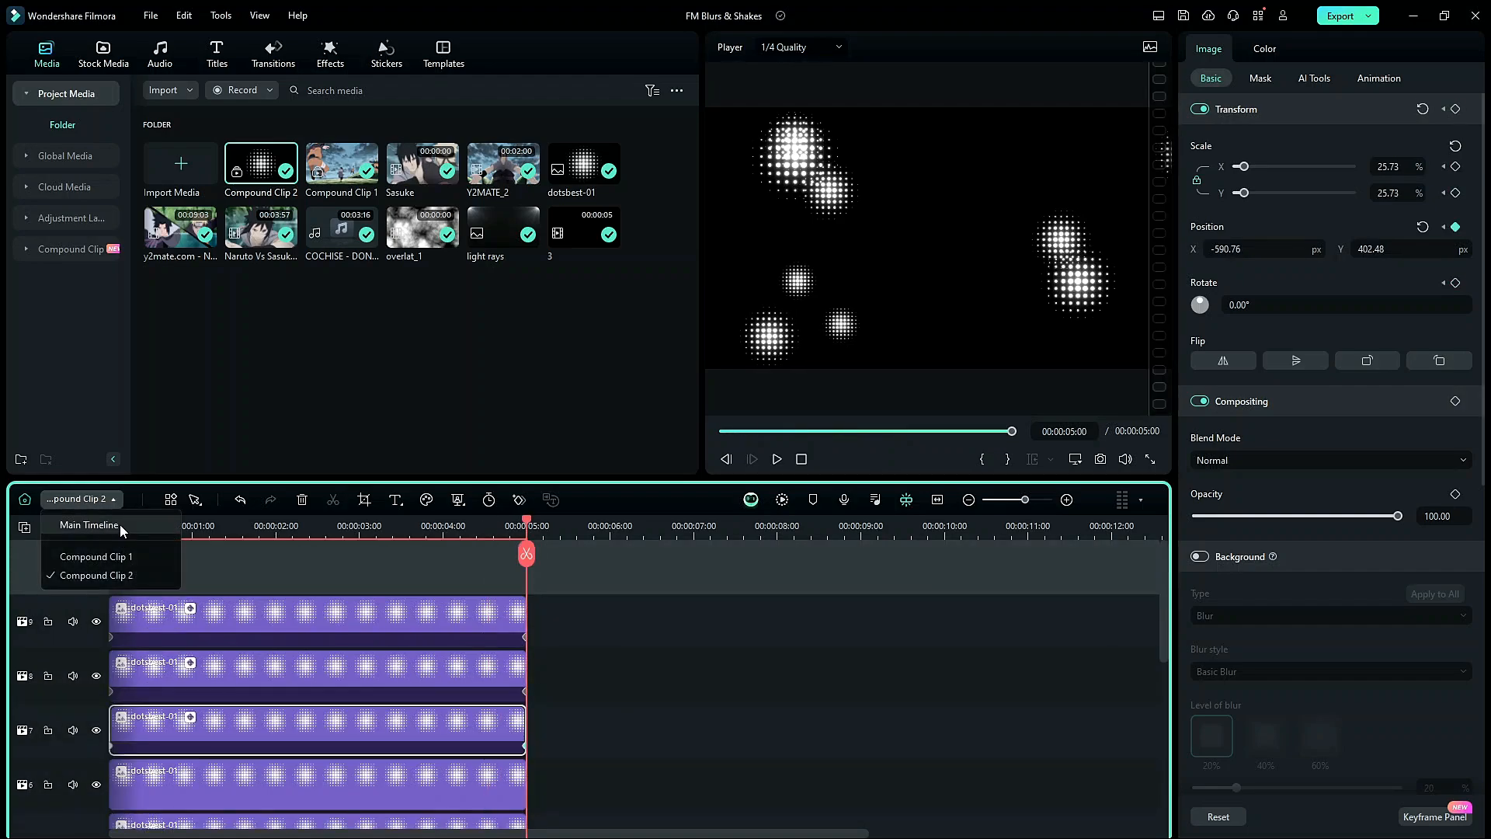
click(88, 525)
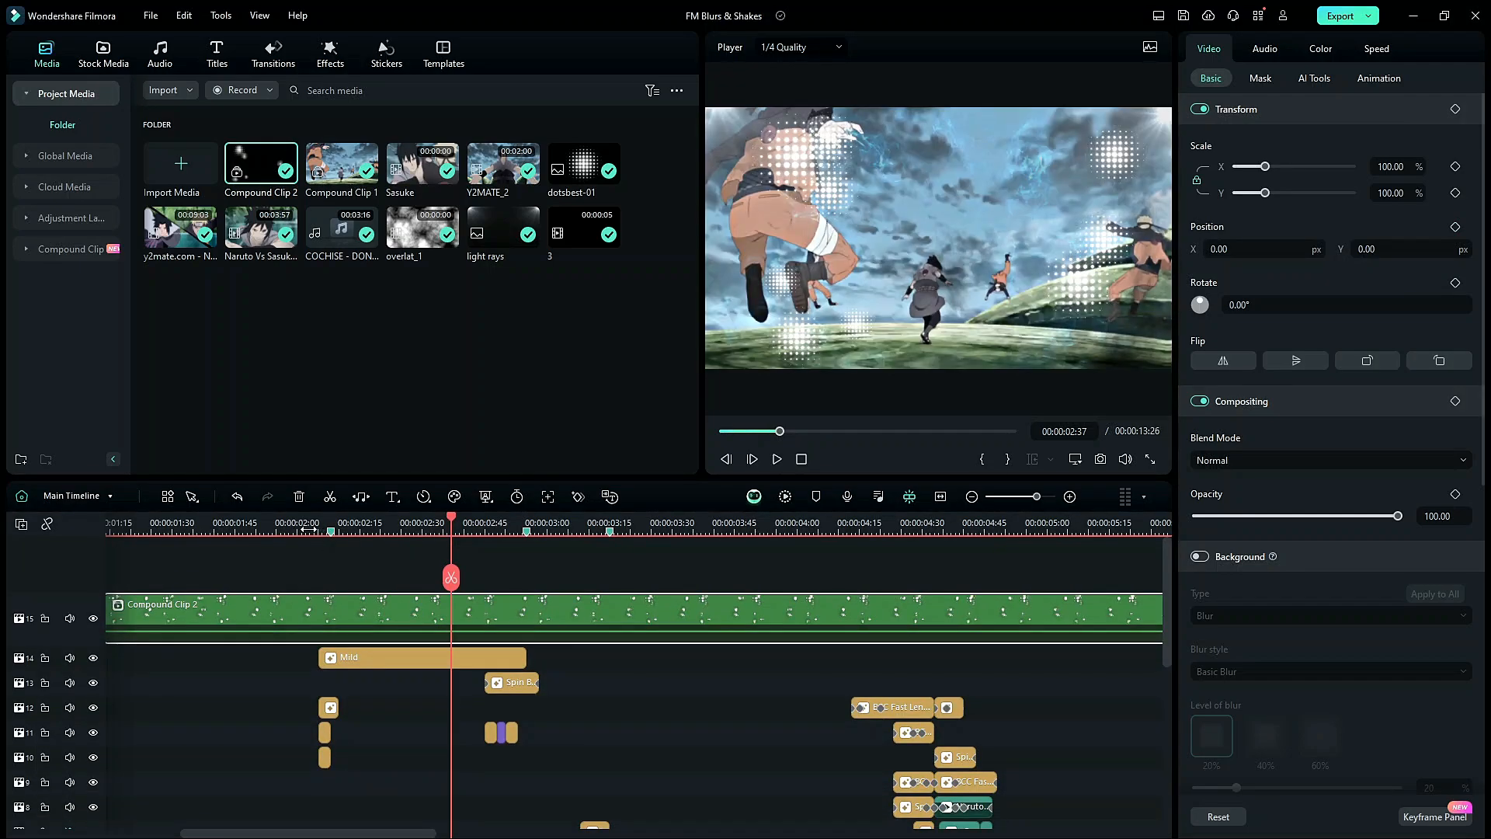
Align Compound Clip 2 with the Mild clip's start, speed it up to 6.00x to match its end, and preview the result
scroll(243, 543, down, 2)
drag(326, 617, 423, 617)
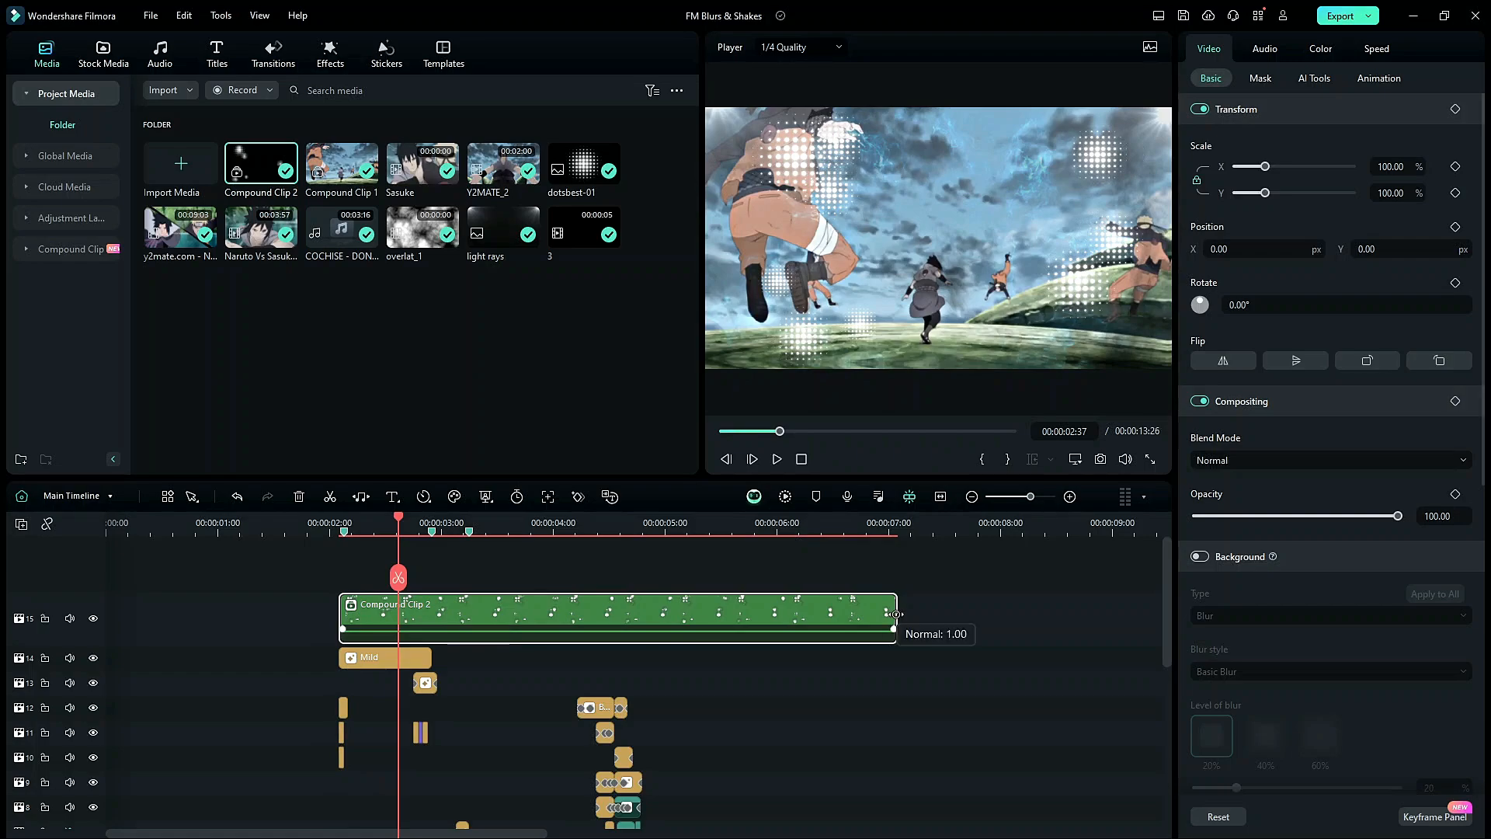
drag(896, 614, 433, 621)
click(342, 519)
drag(366, 520, 527, 535)
key(space)
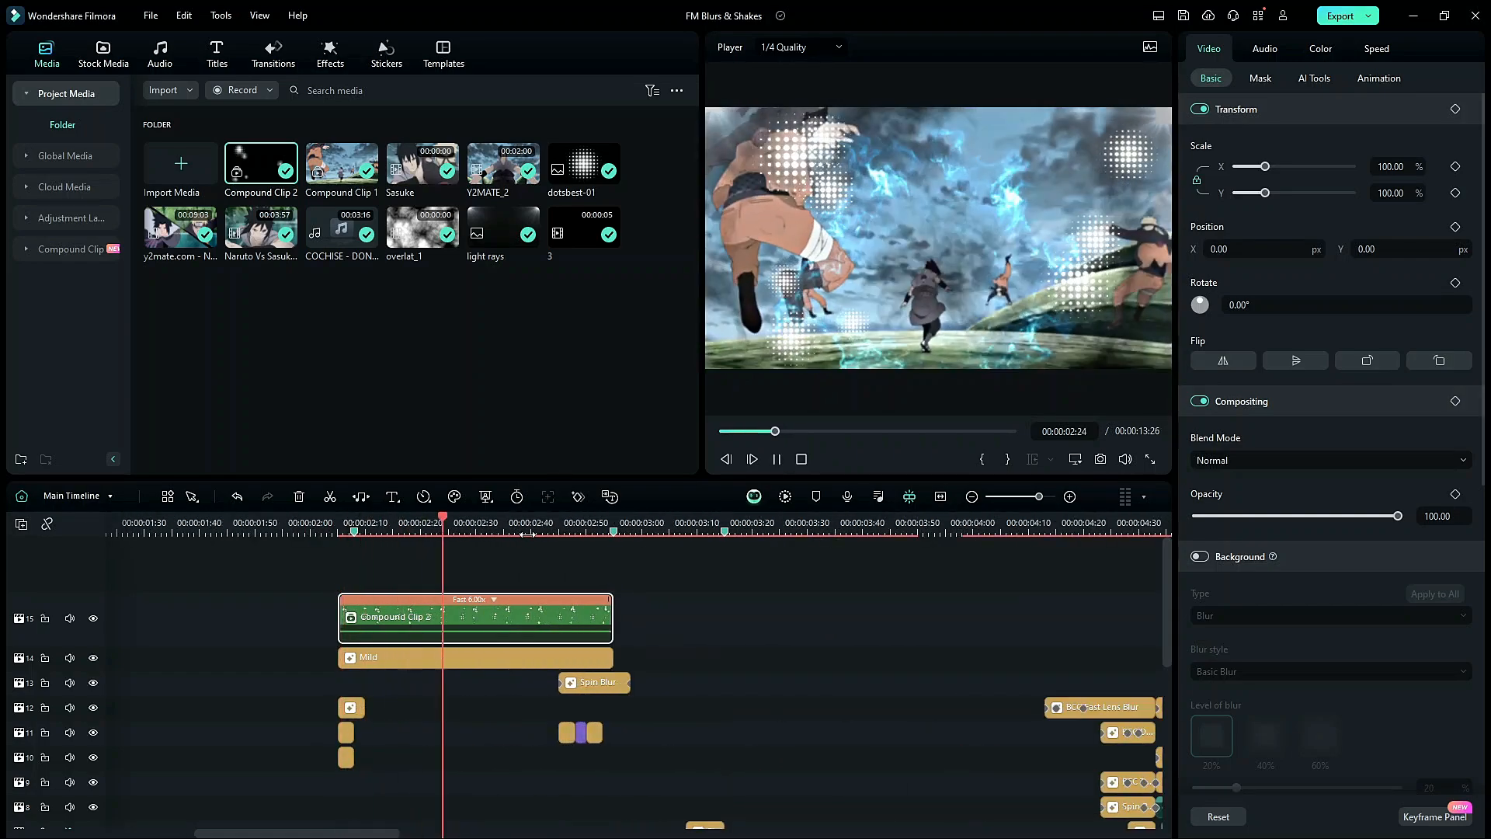
key(space)
click(344, 521)
key(space)
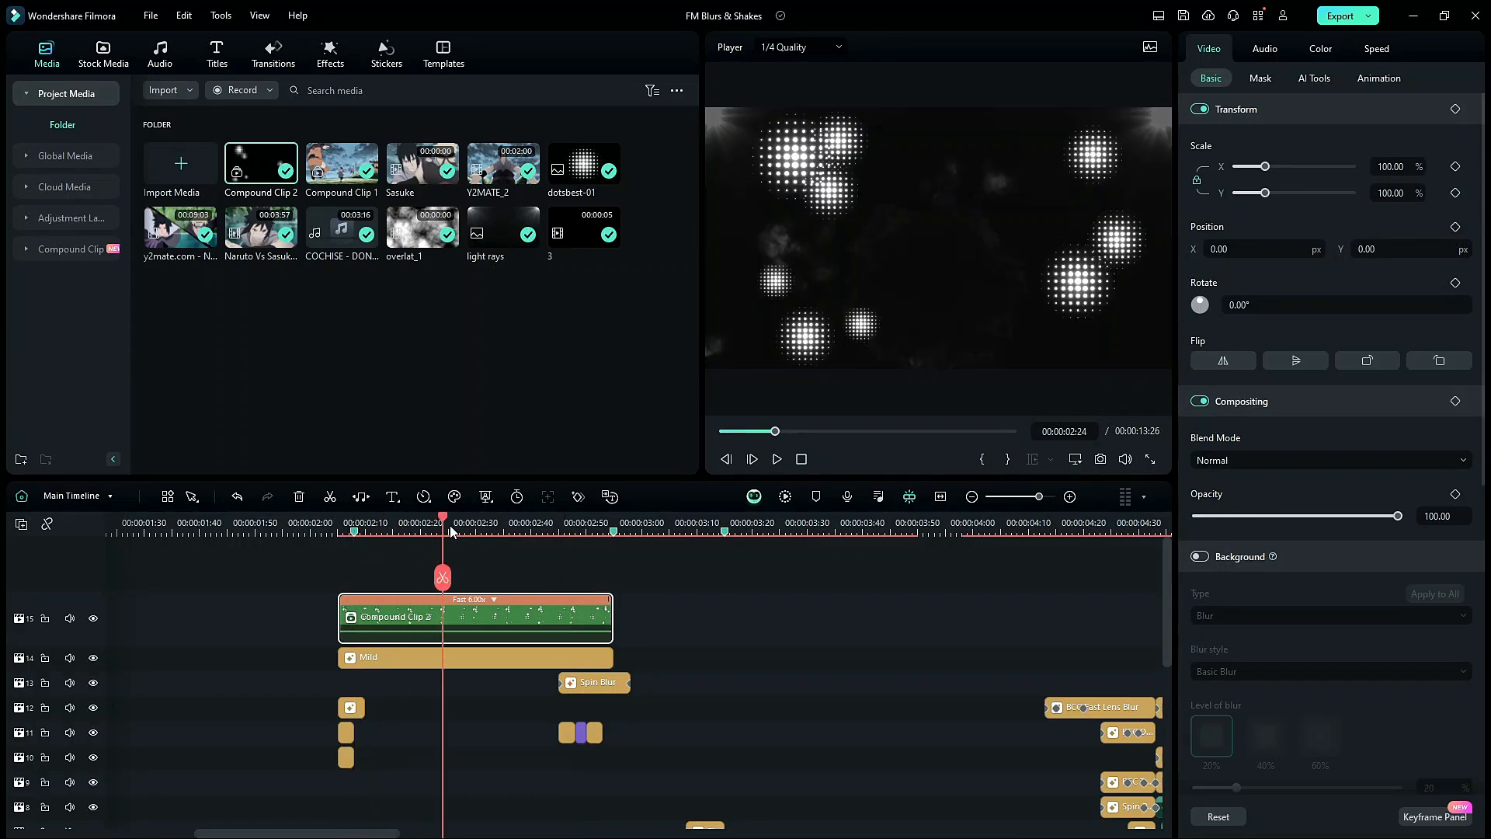
Set Compound Clip 2's color temperature to -100.00, comparing it with a warm trial of 84.00 along the clip
click(366, 532)
drag(368, 541, 576, 532)
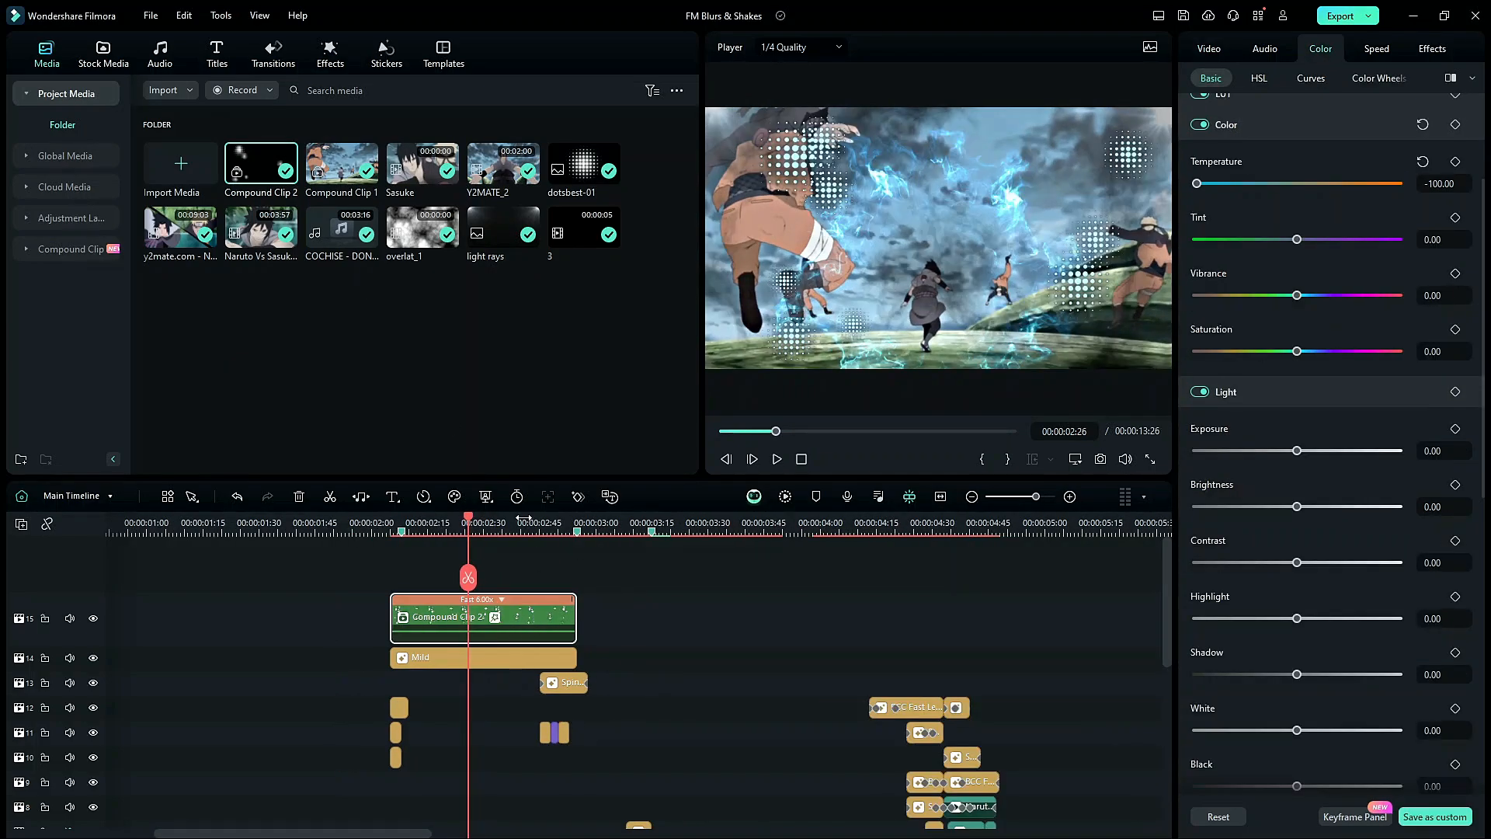
click(524, 528)
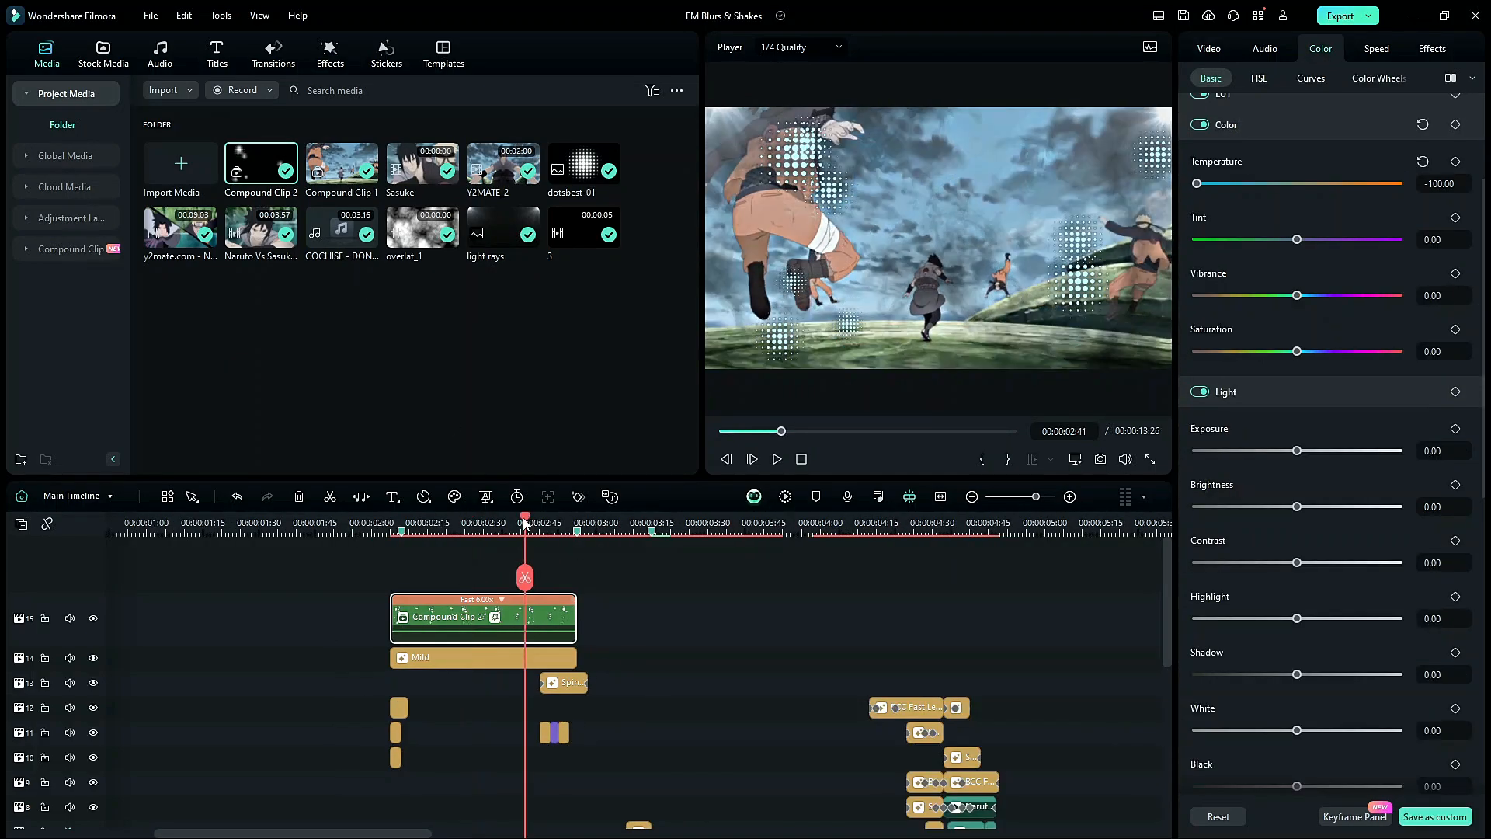
click(448, 533)
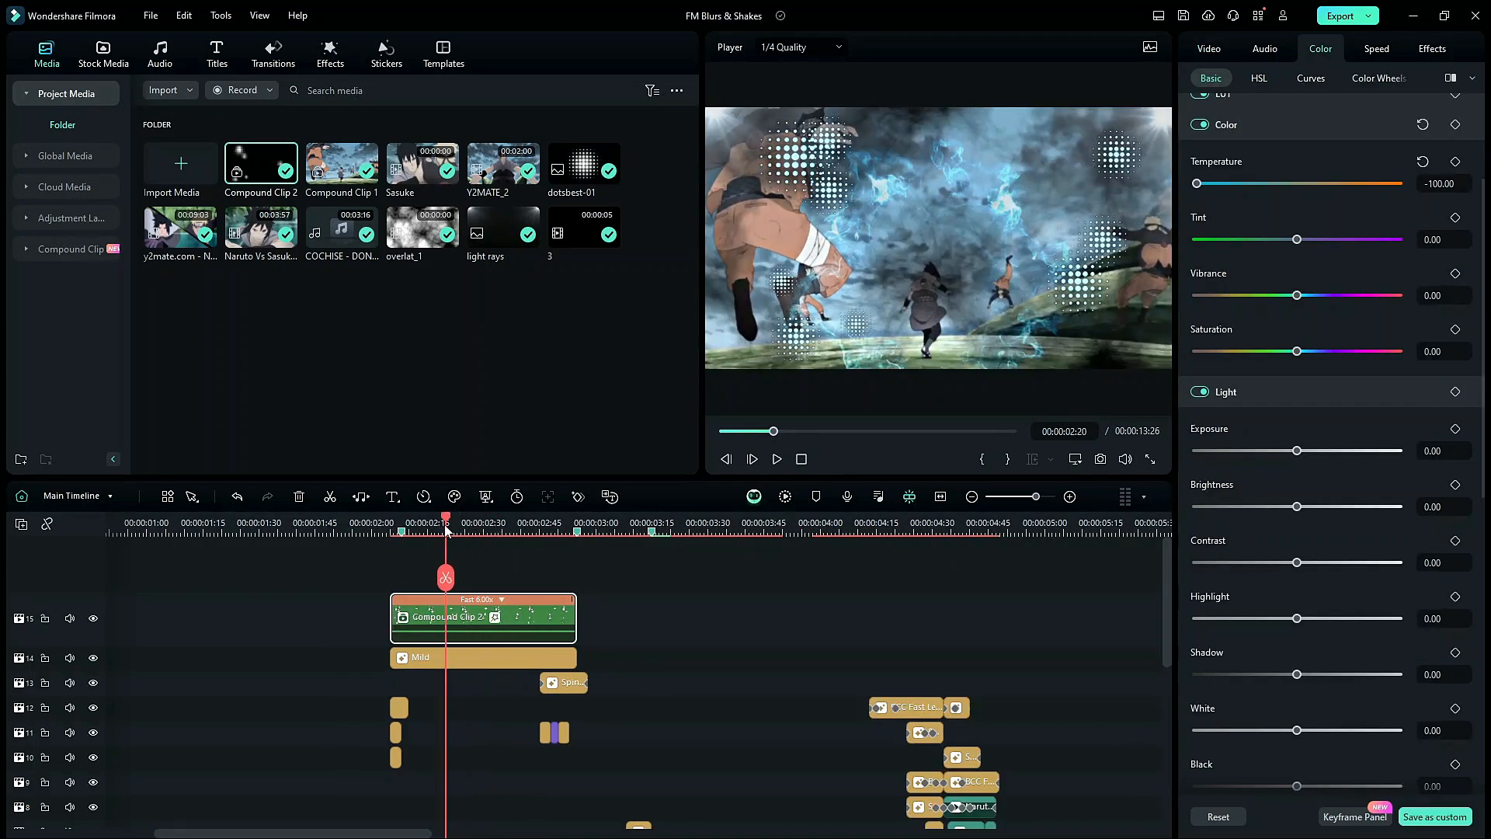
drag(447, 530, 481, 542)
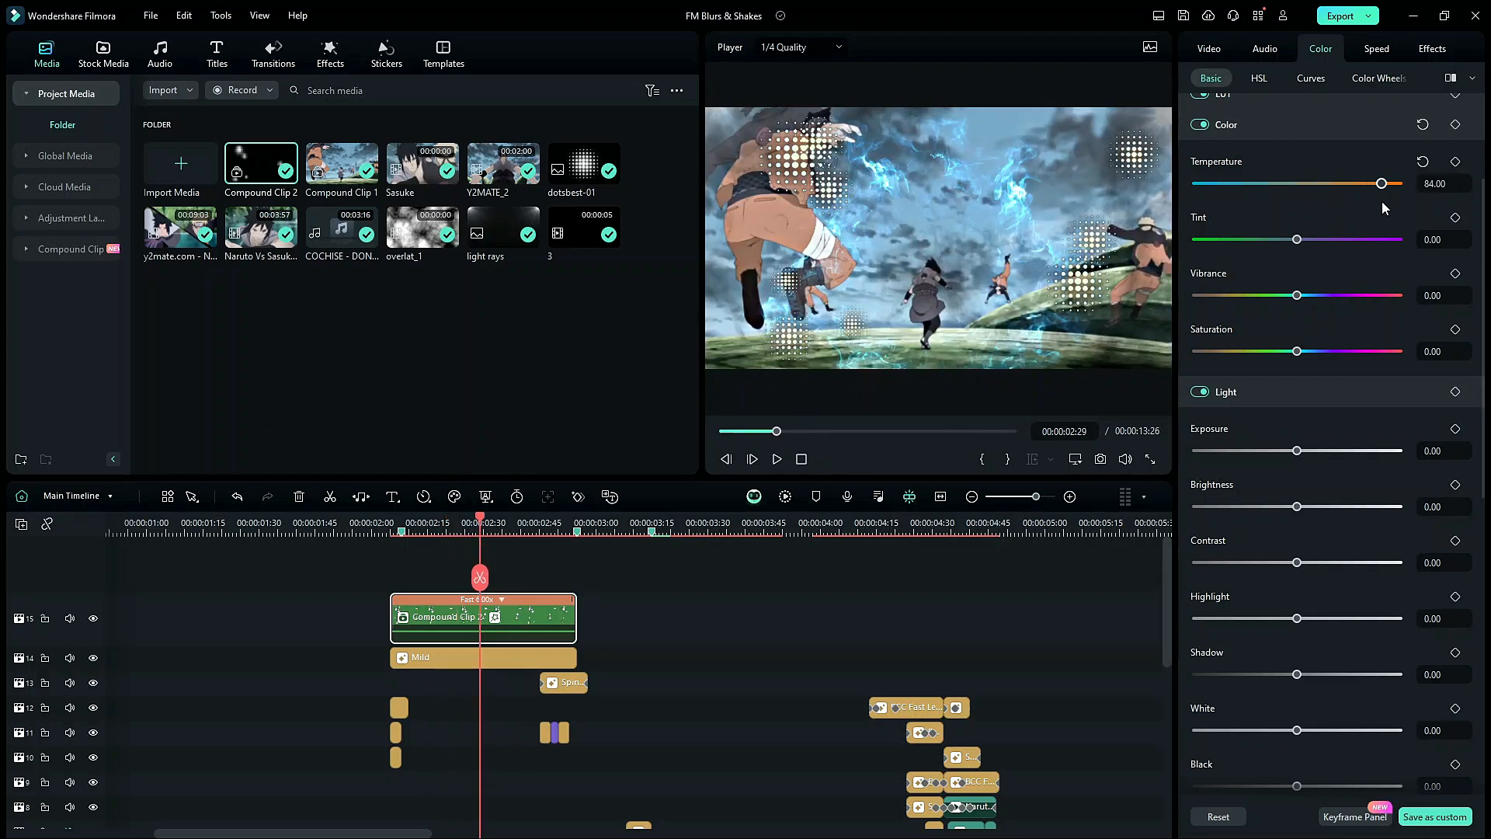
drag(519, 525, 462, 529)
key(space)
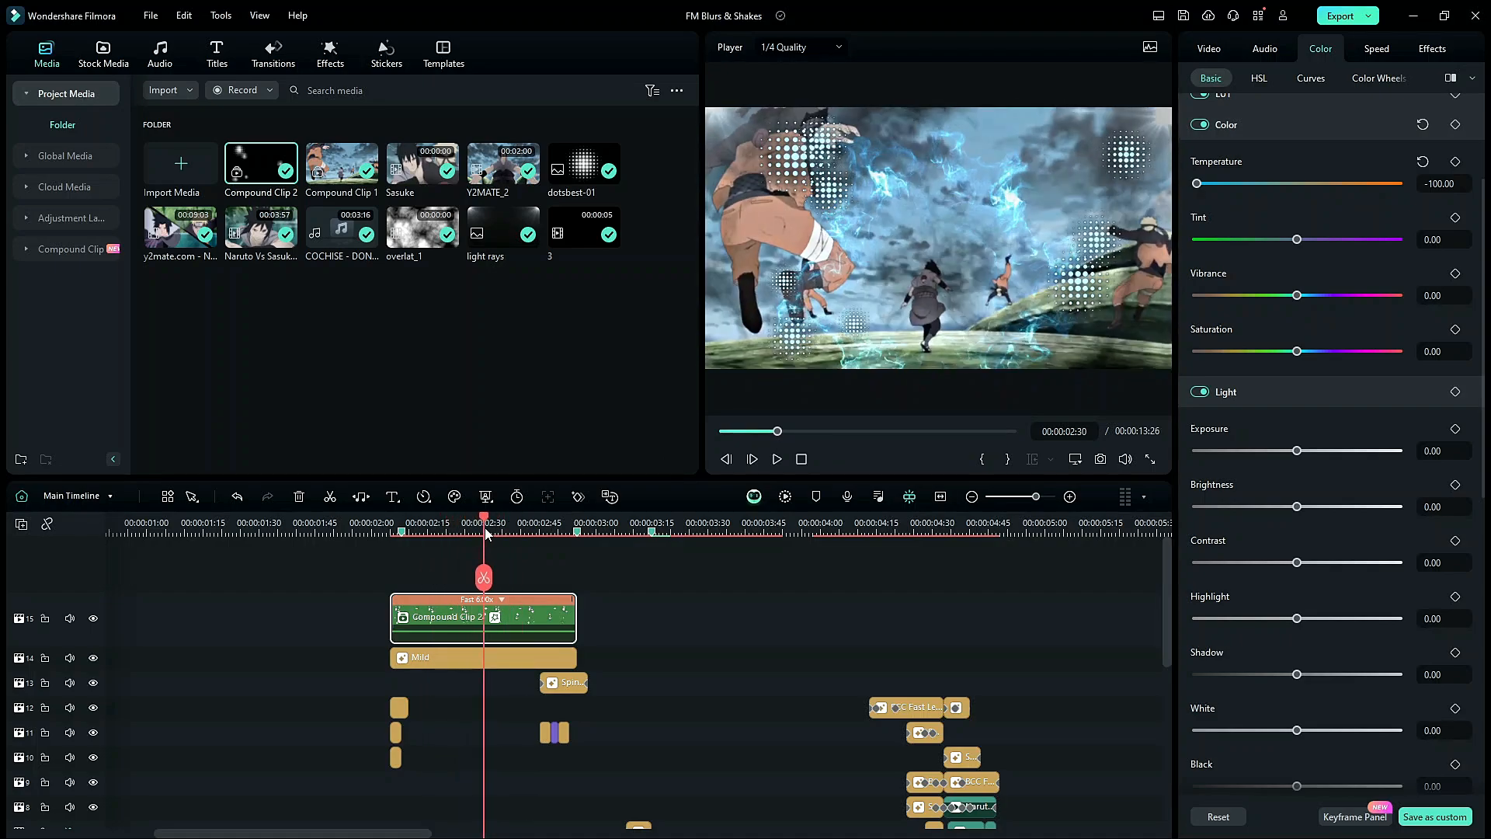
Add a transform keyframe to Compound Clip 2 at its first frame, 00:00:02:05
click(1209, 48)
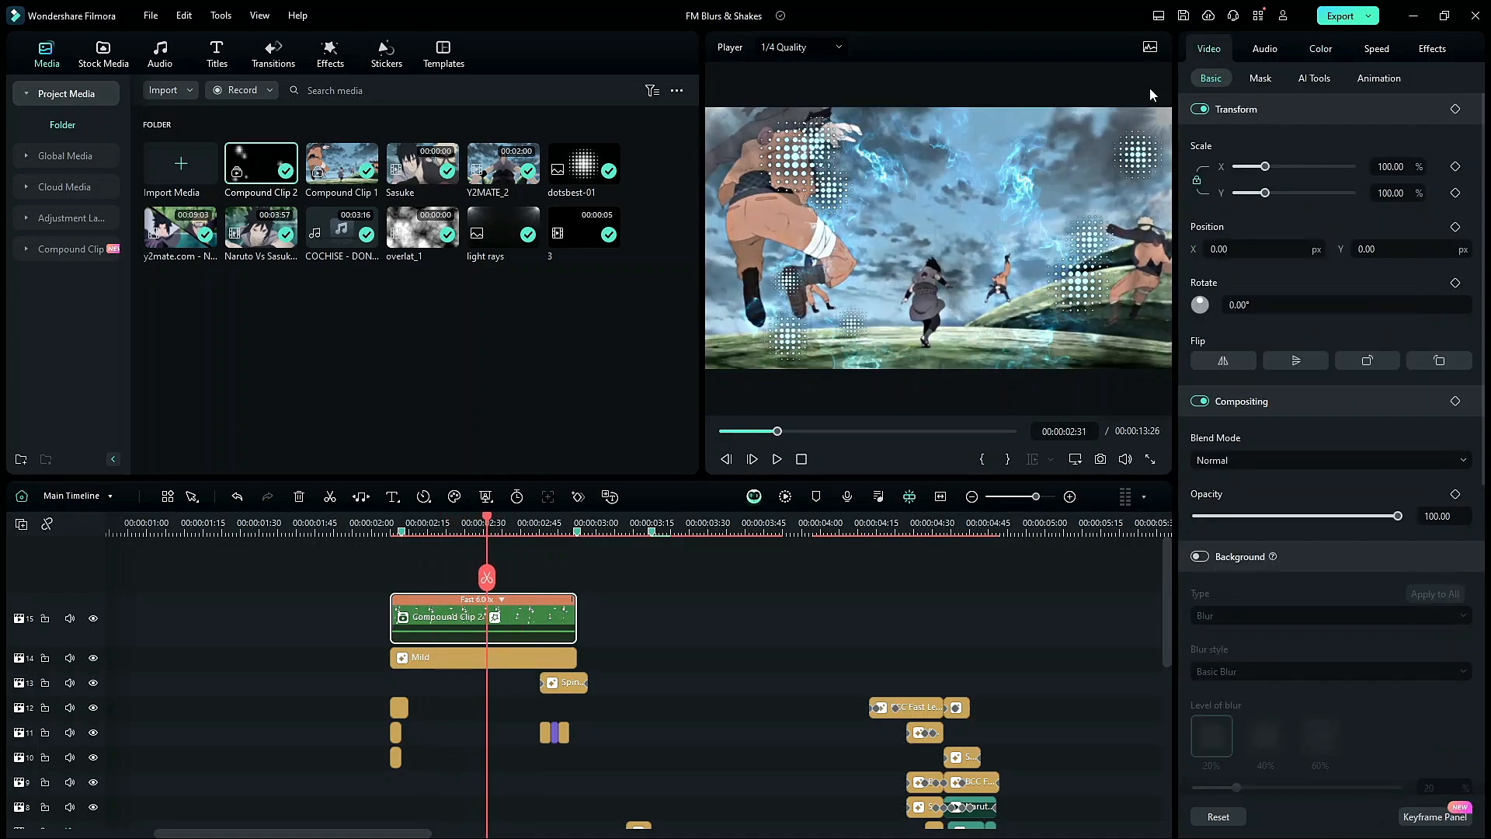
click(395, 515)
scroll(396, 516, up, 5)
key(Left)
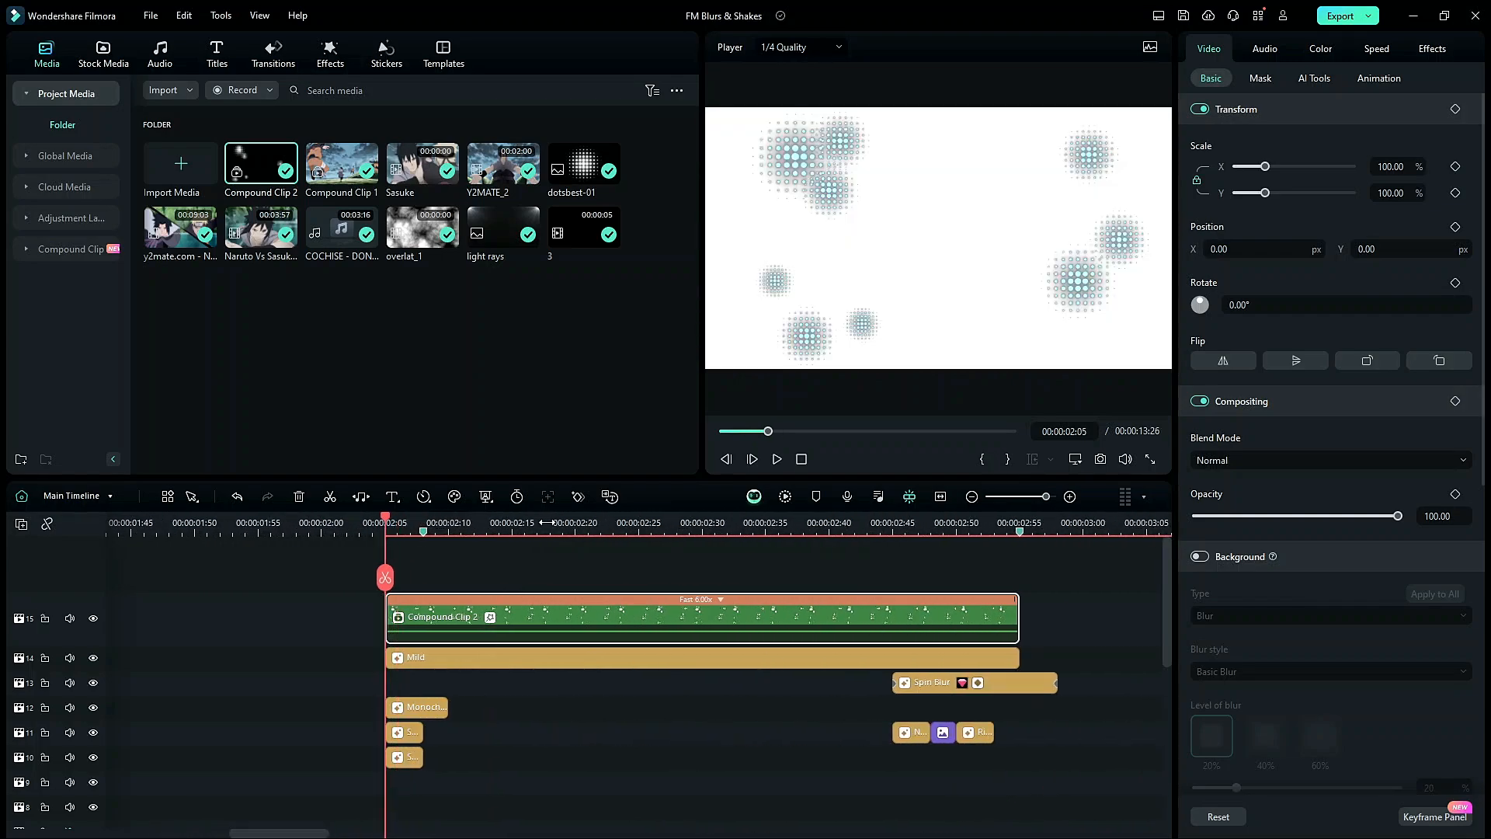
click(1455, 109)
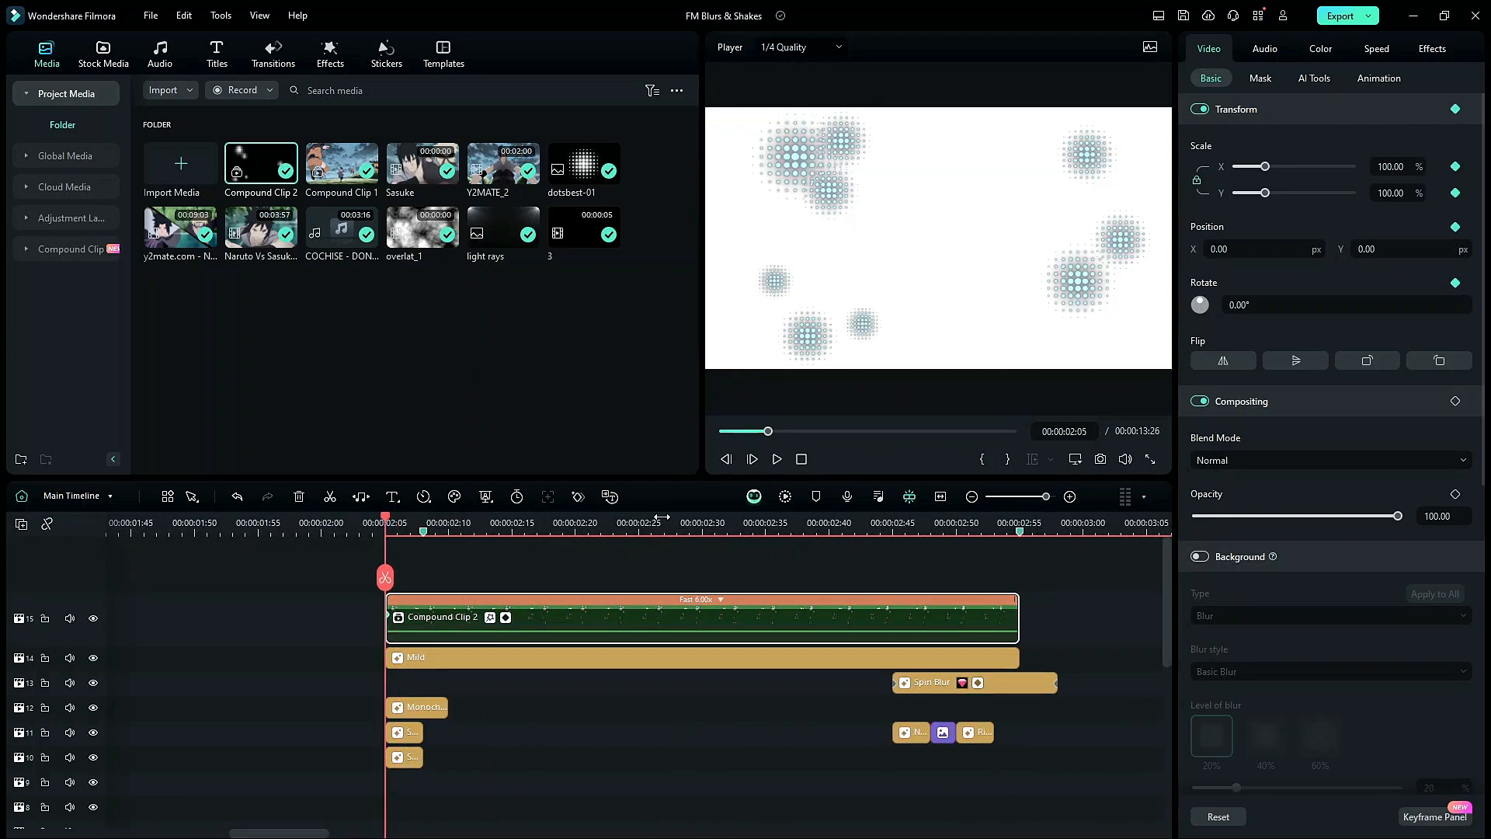
Keyframe Compound Clip 2's scale at 150%, place that keyframe at the clip's end, and review the zoom
click(829, 519)
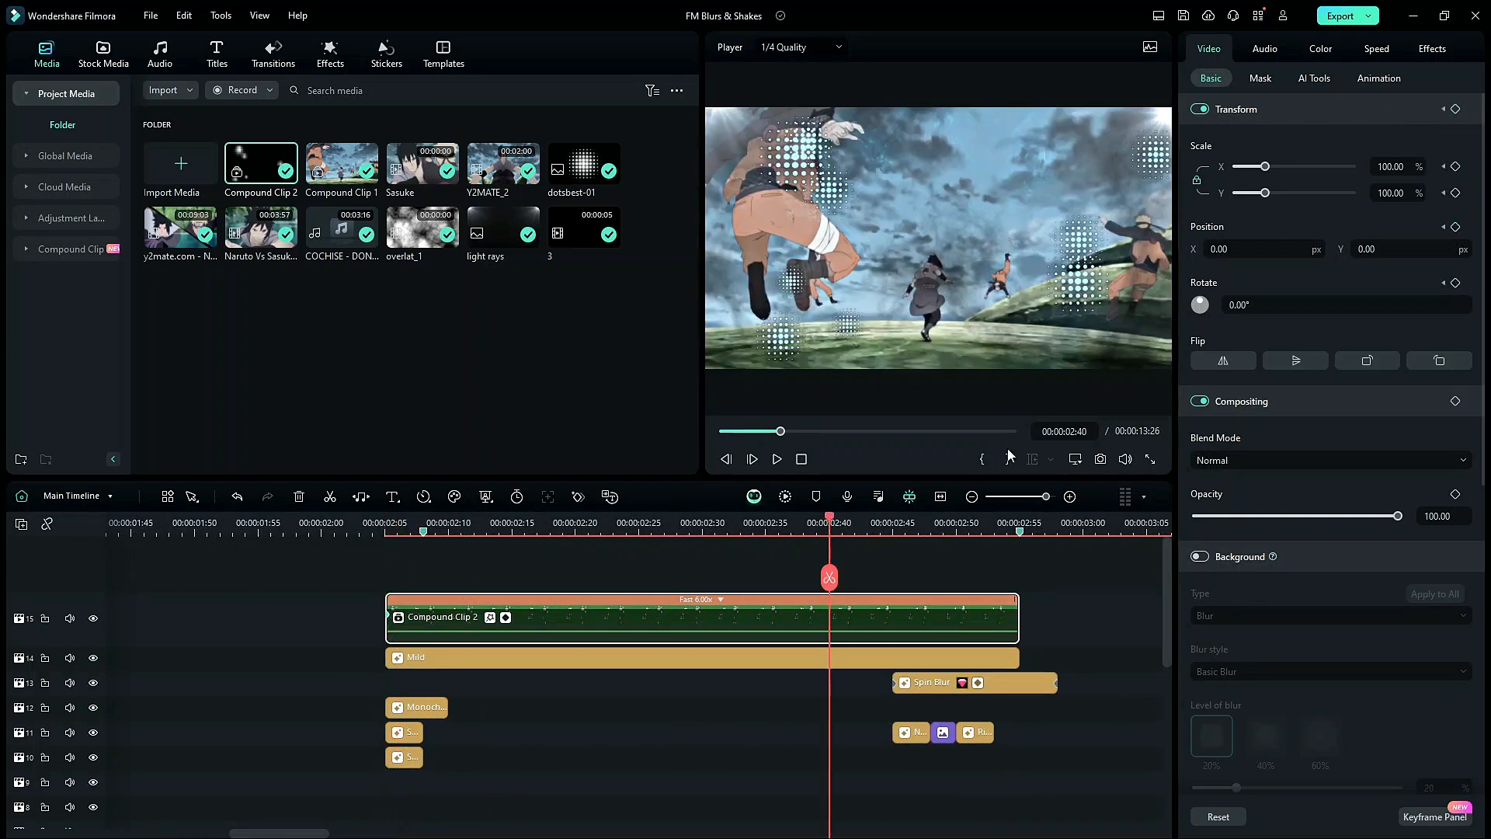
click(1380, 174)
text(150)
key(Return)
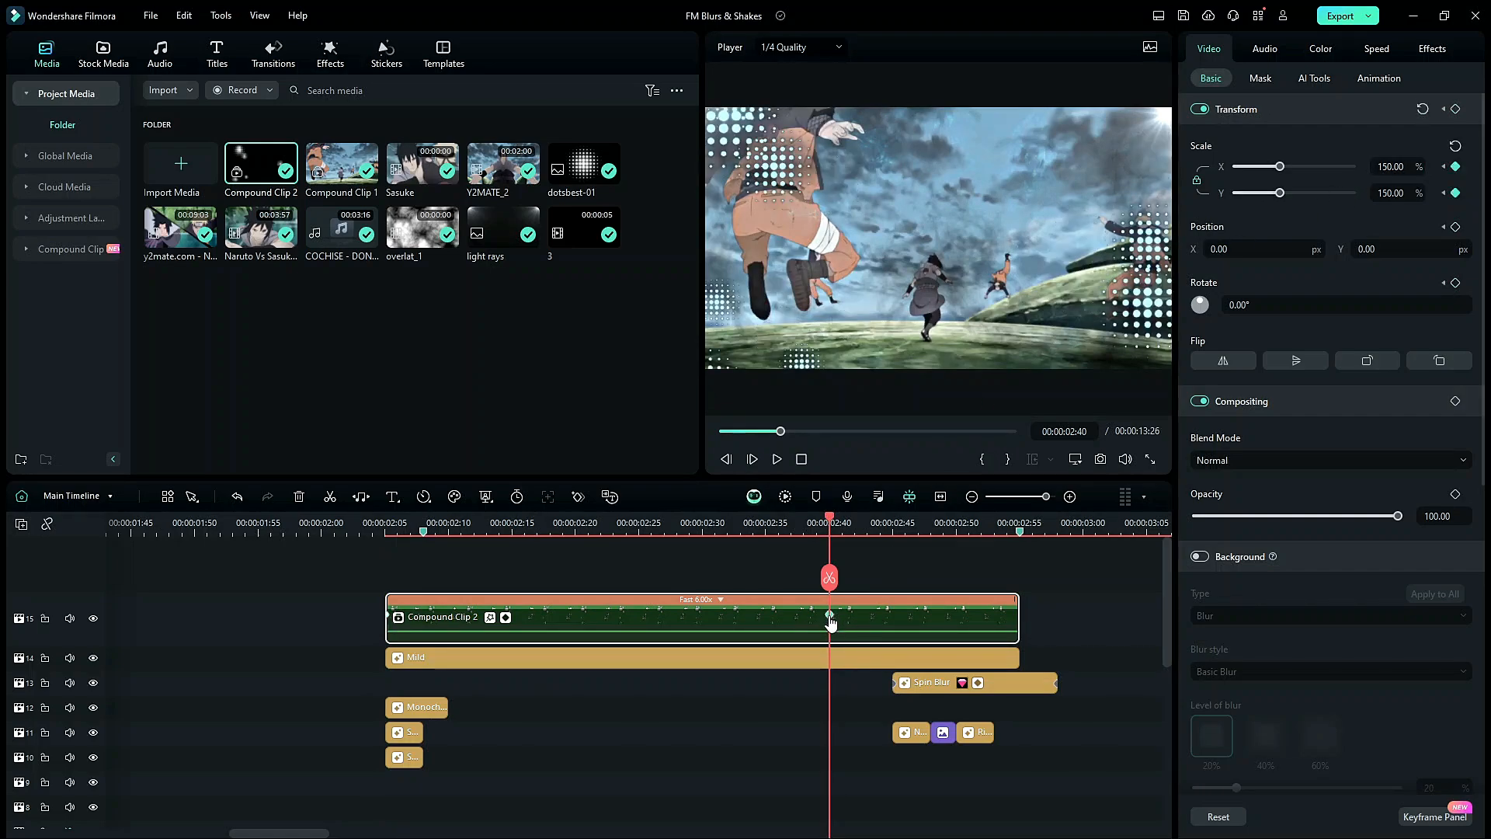
click(394, 522)
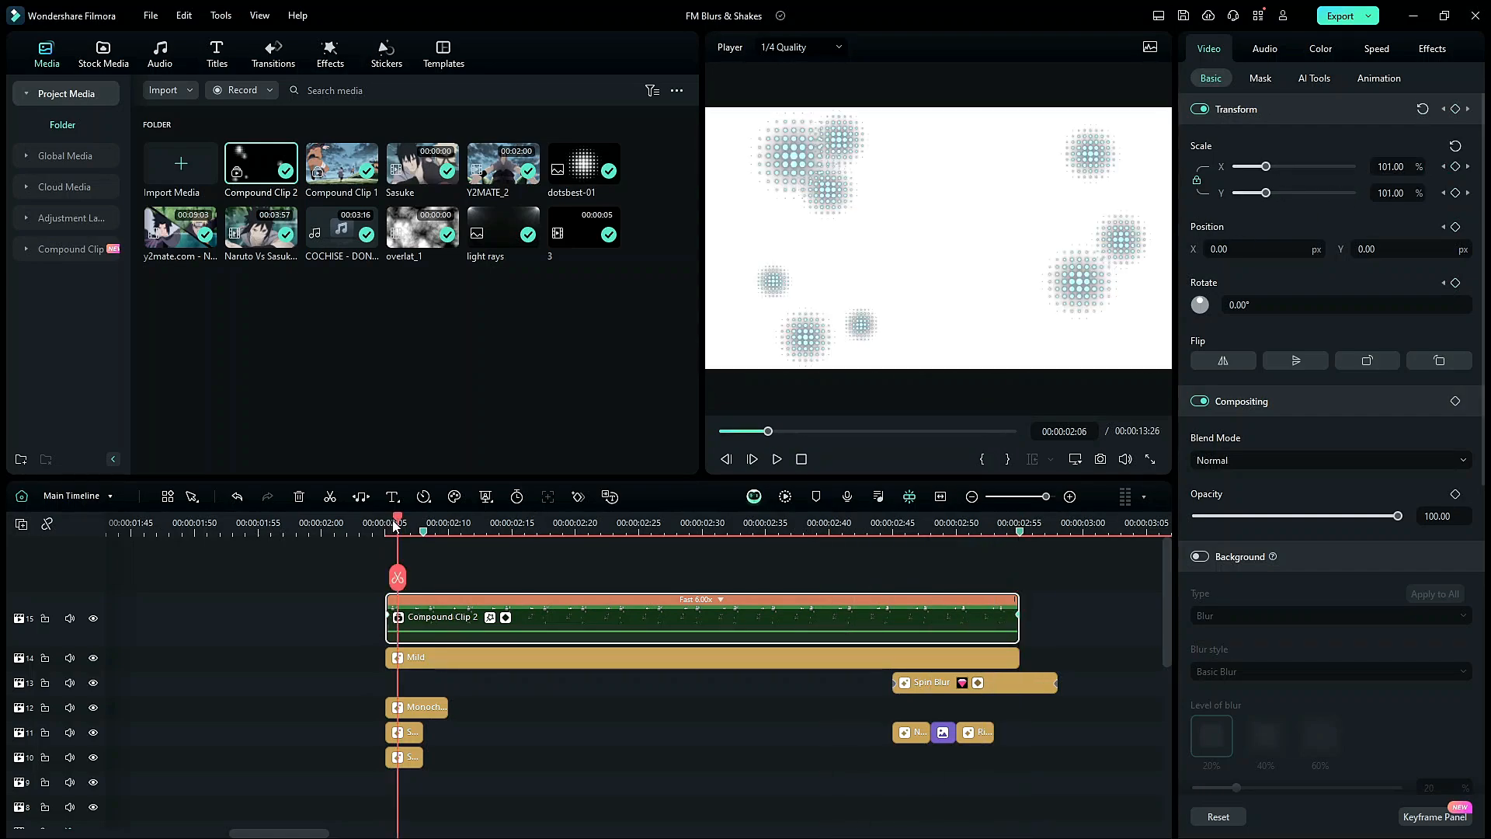
drag(404, 525, 711, 531)
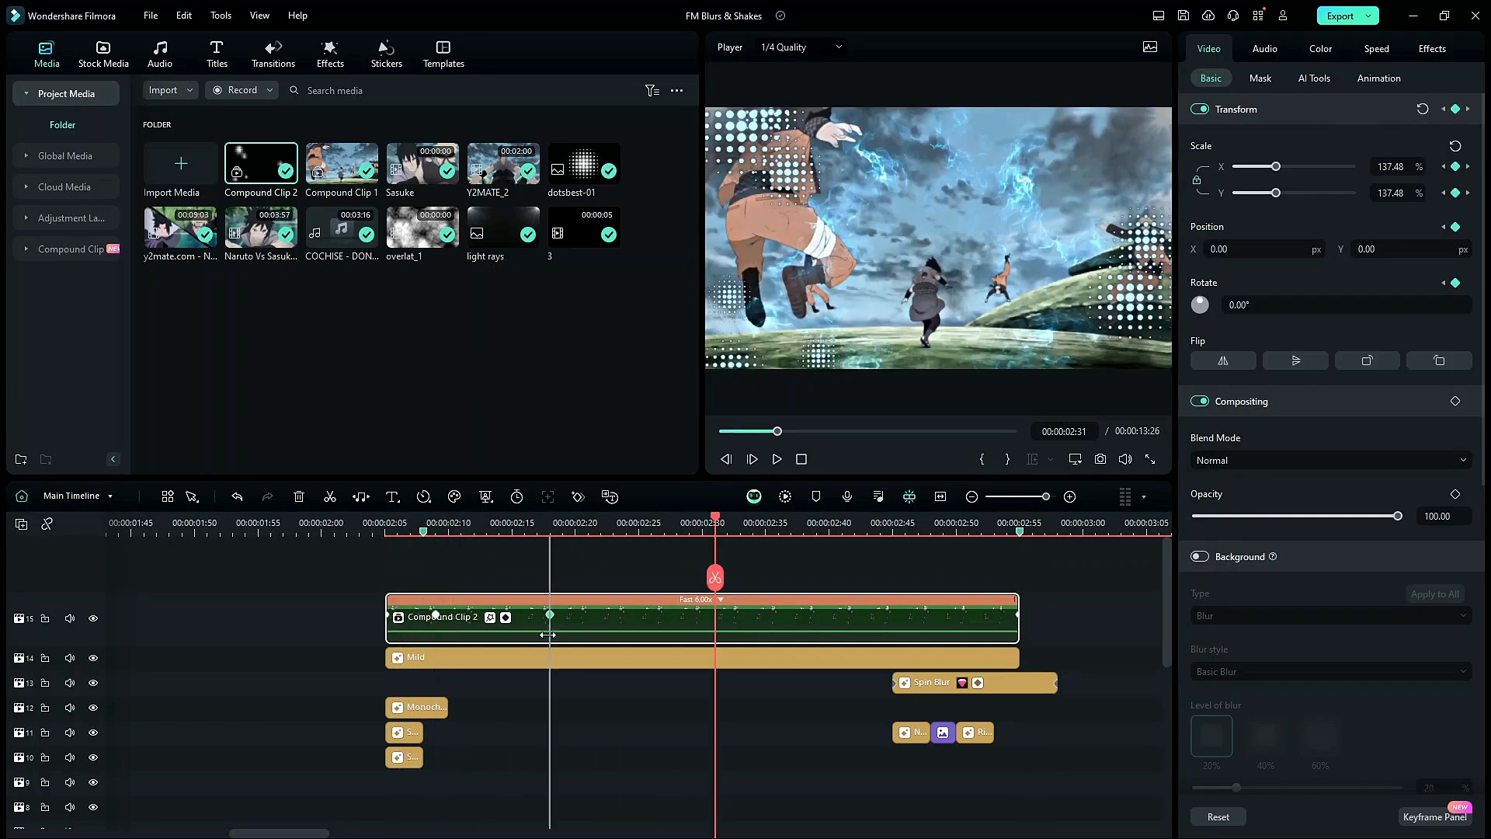
Add intermediate keyframes to Compound Clip 2's zoom, move the clip to track 5, and start it at 00:00:02:06
click(461, 618)
drag(409, 617, 547, 703)
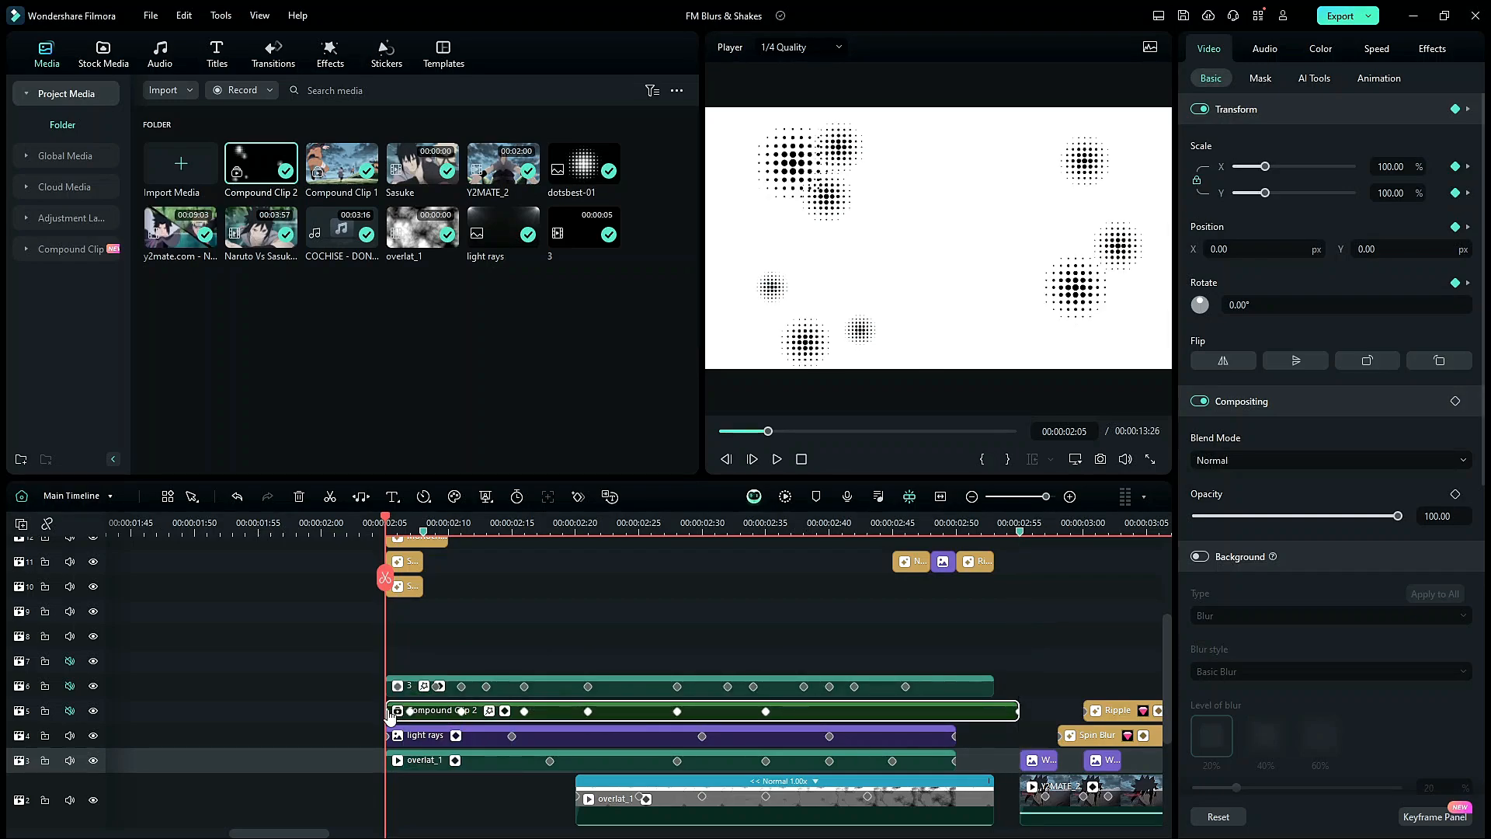
drag(387, 709, 400, 710)
drag(392, 528, 448, 543)
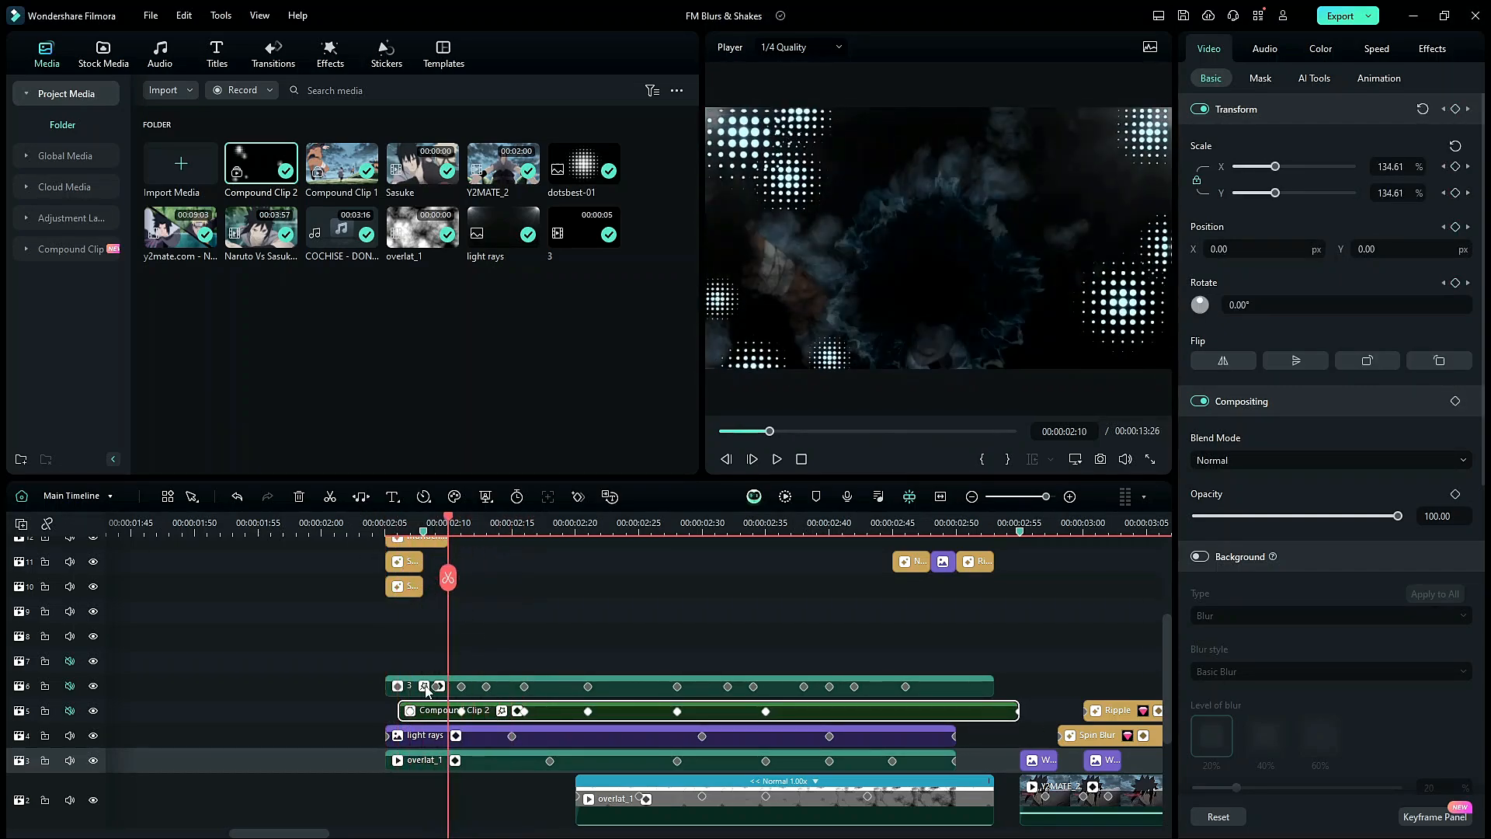
Move the light rays clip to track 8 and its matching overlat_1 clip to track 7, and check the layering at 00:00:02:32
drag(354, 733, 466, 649)
drag(444, 528, 729, 728)
click(650, 579)
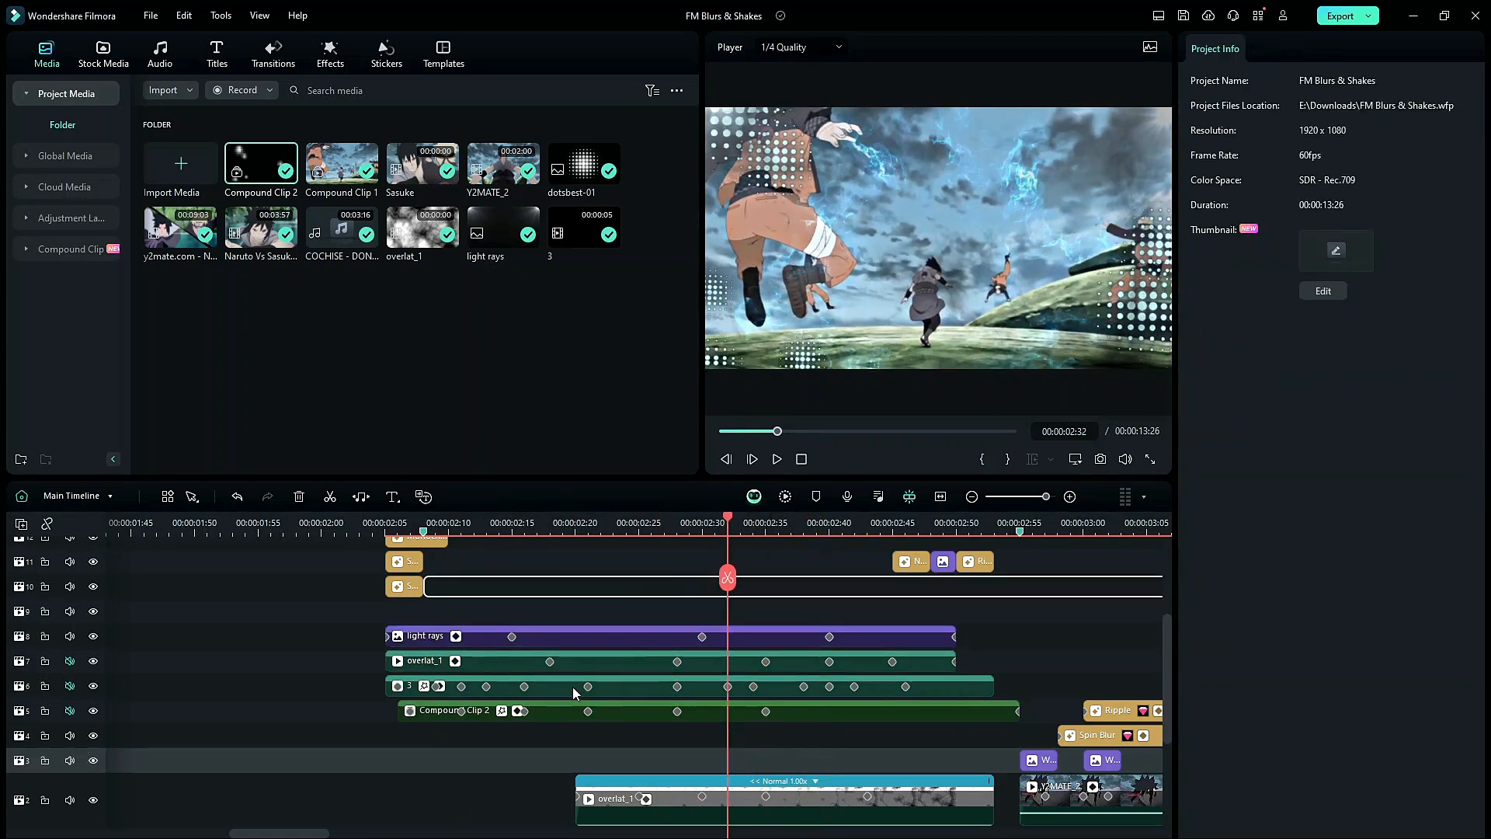
Search the effects for "glow" and apply BCC Plus Glow to Compound Clip 2 on track 5
click(568, 714)
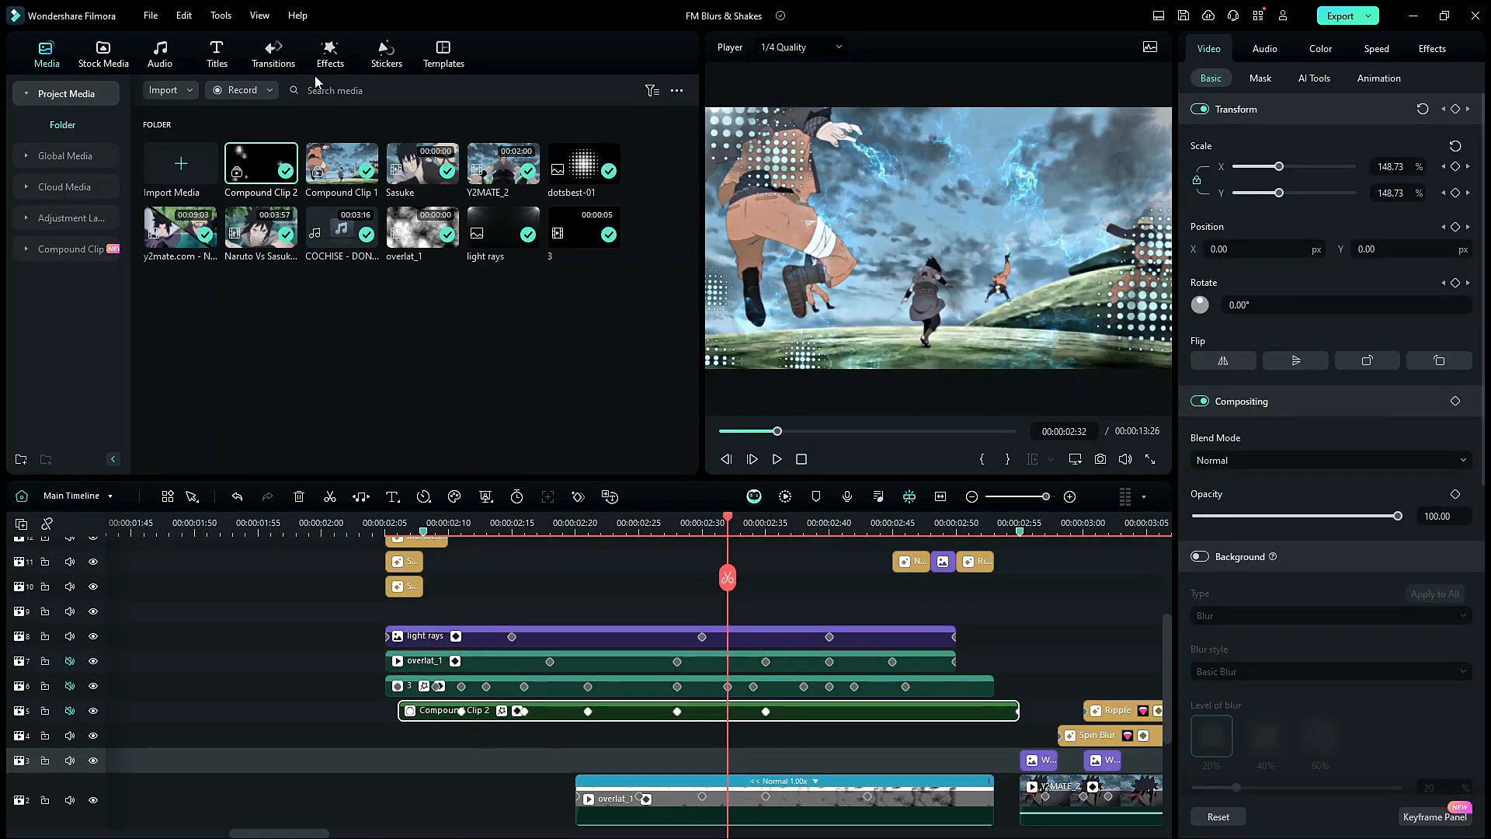
click(329, 54)
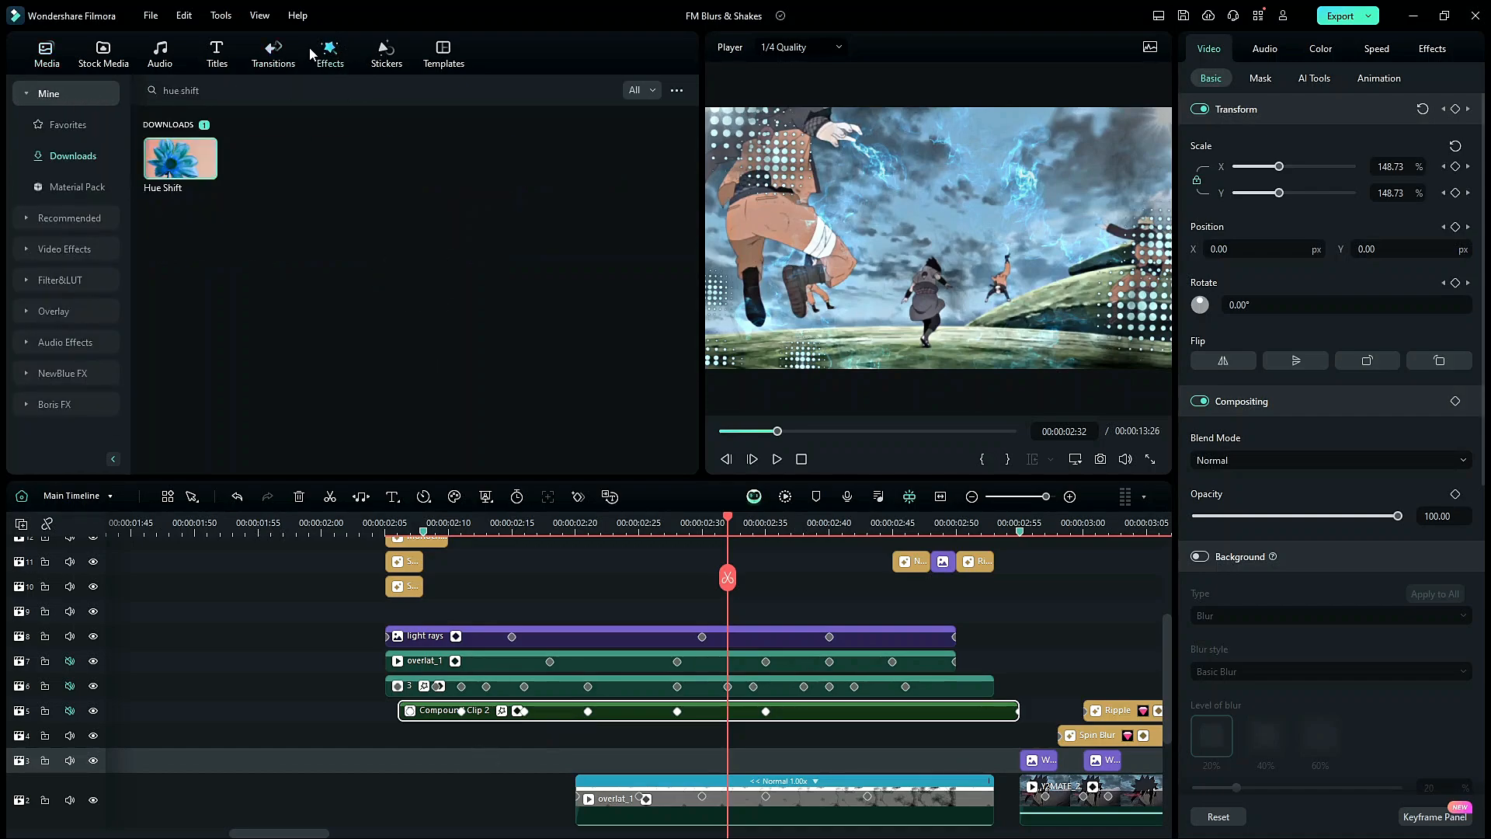
click(289, 91)
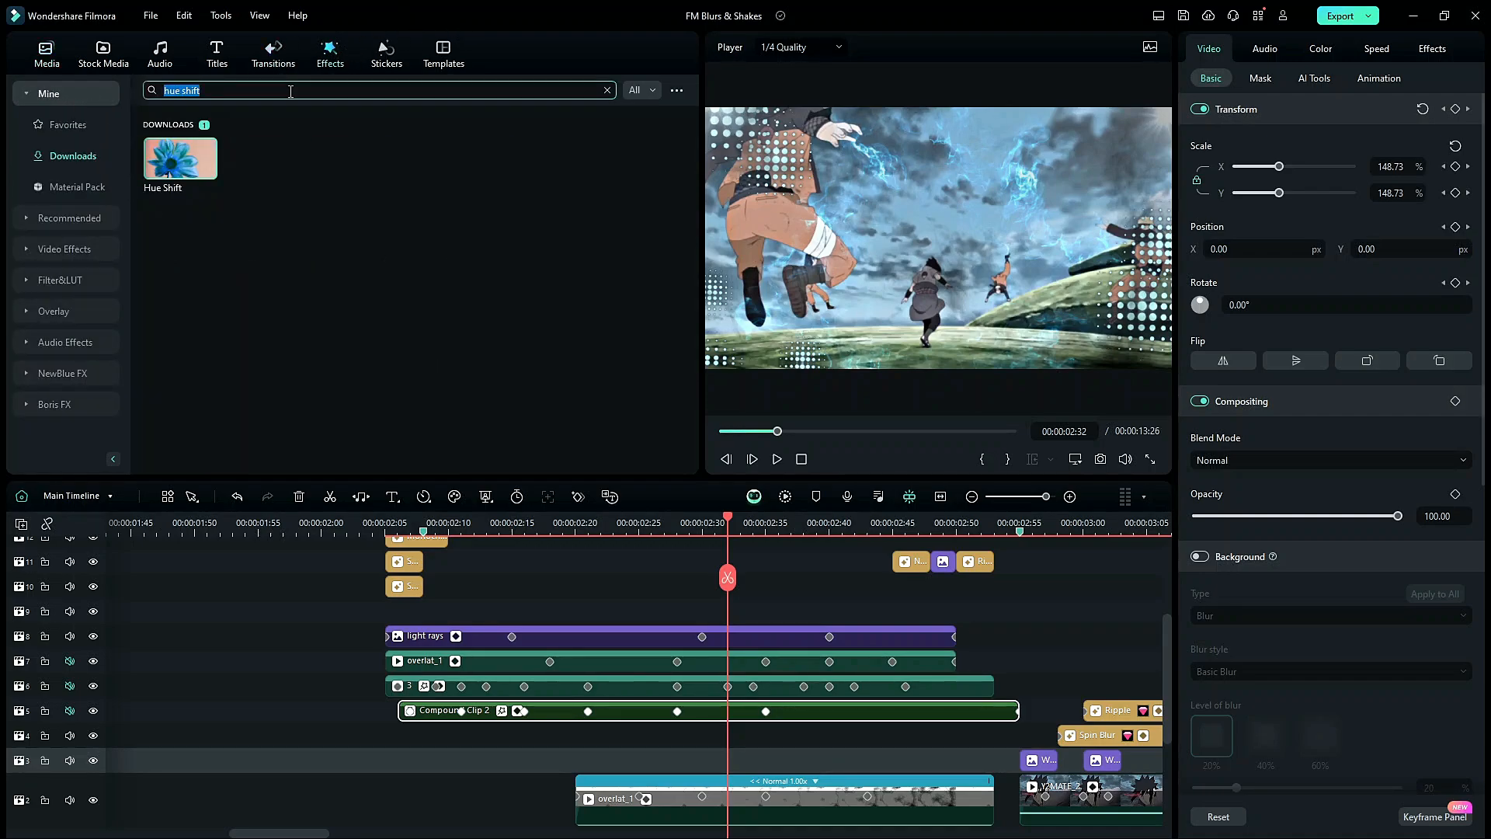
text(glow)
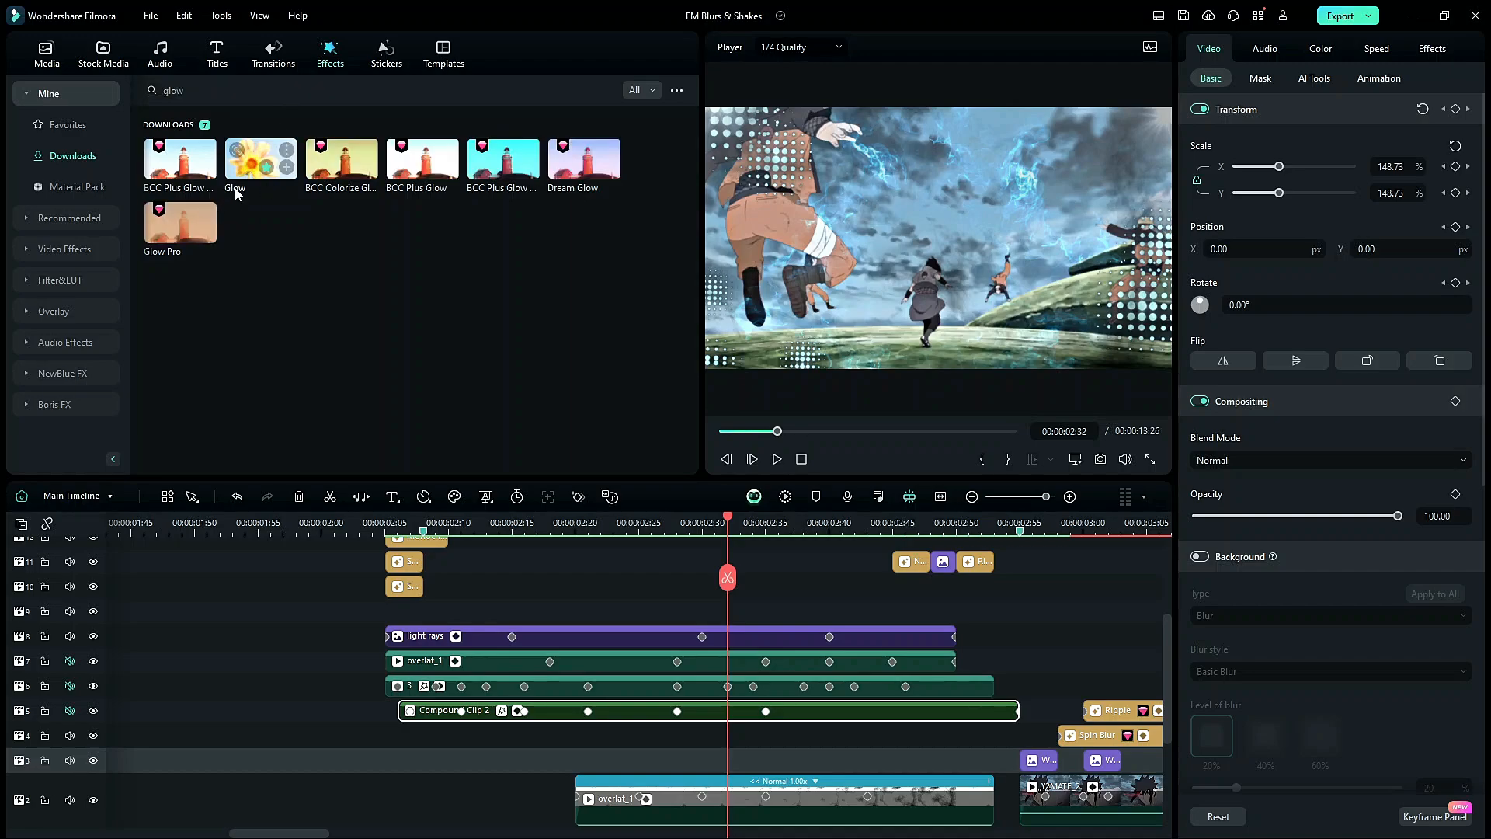
drag(248, 167, 490, 716)
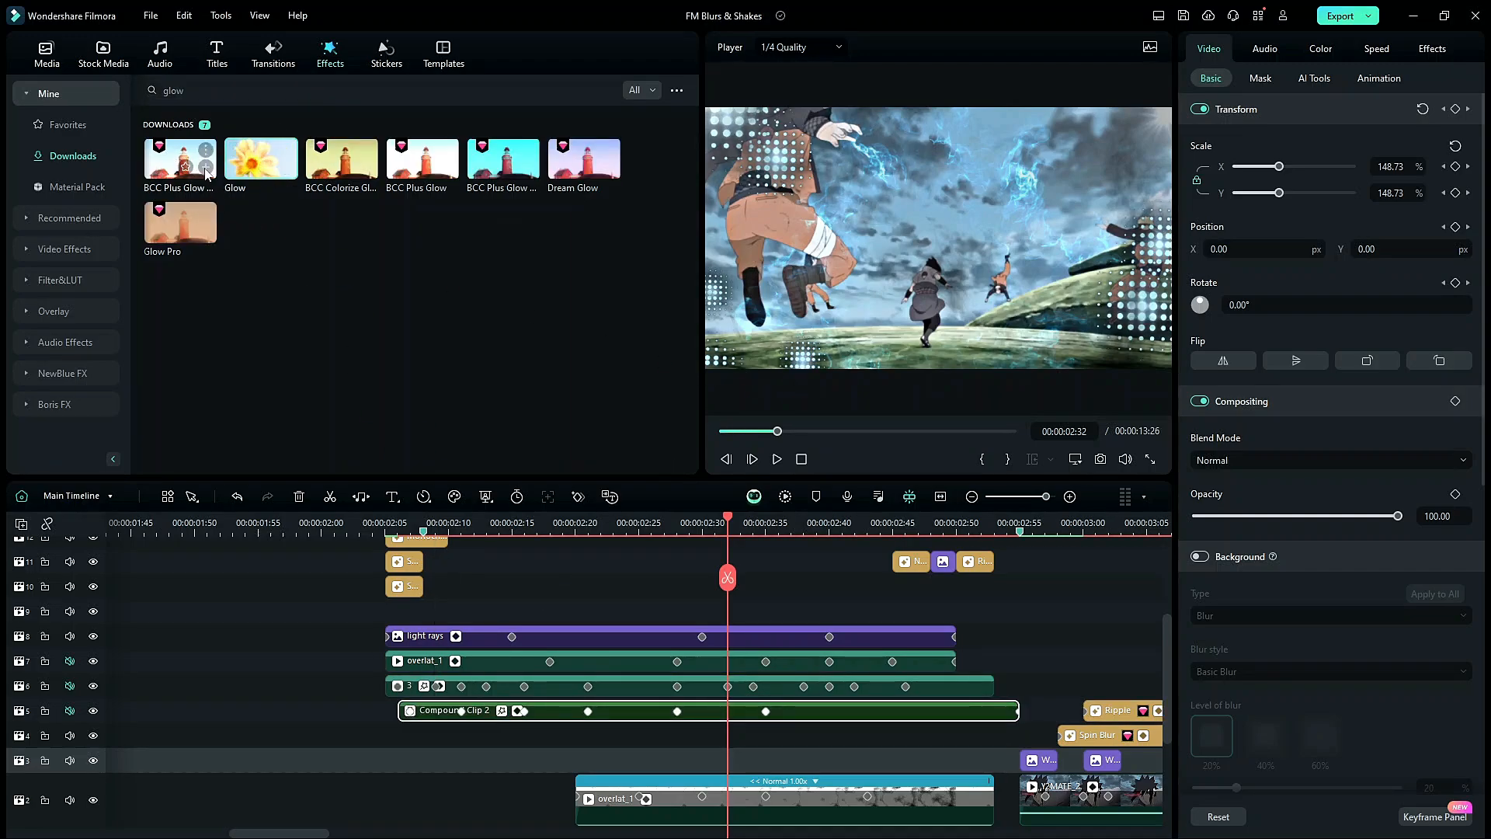
drag(448, 159, 482, 712)
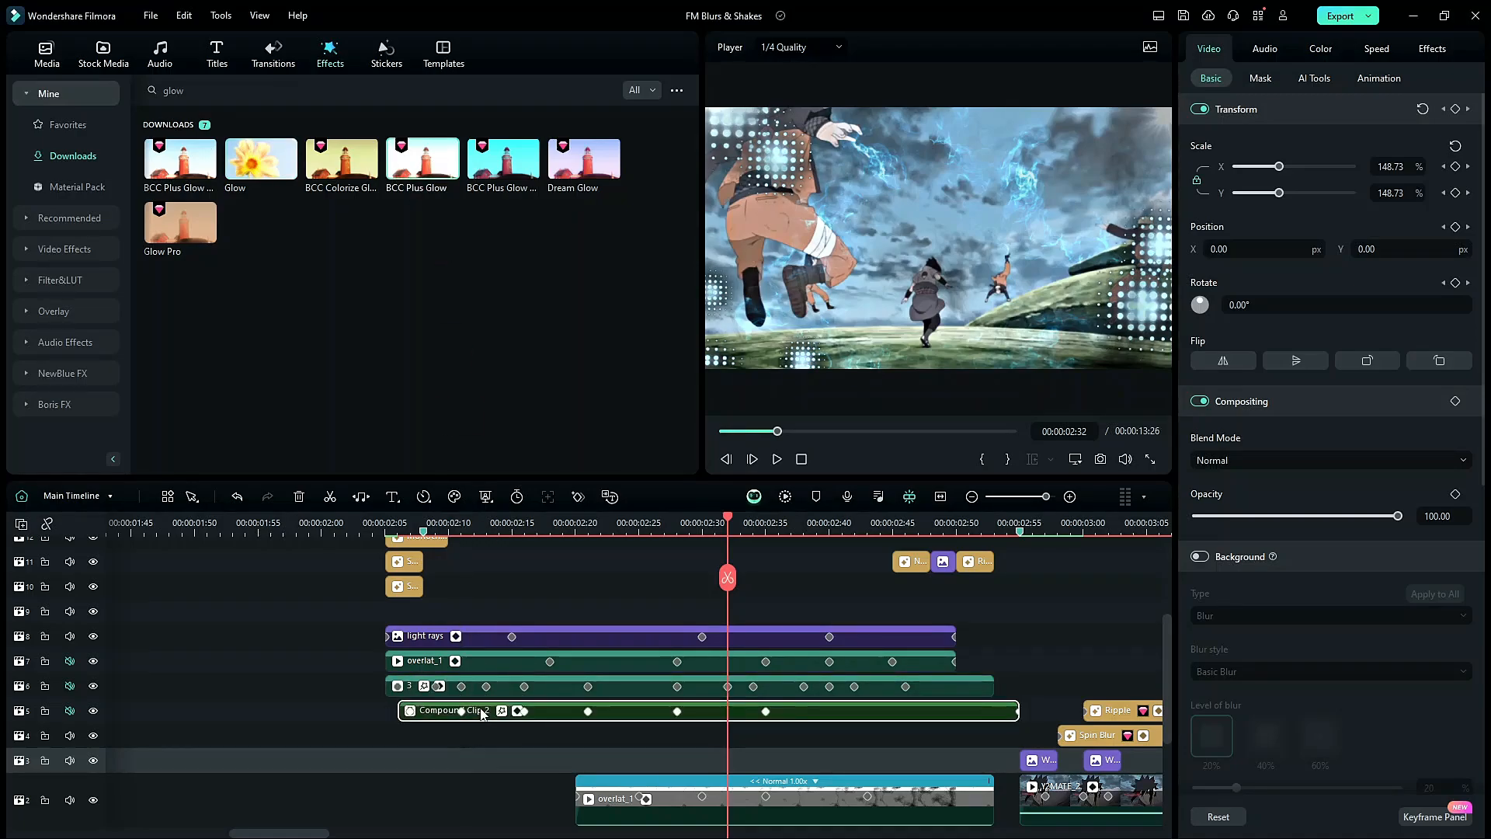
Enable a drop shadow on Compound Clip 2 with 0% distance and a bright blue color
scroll(1341, 524, down, 5)
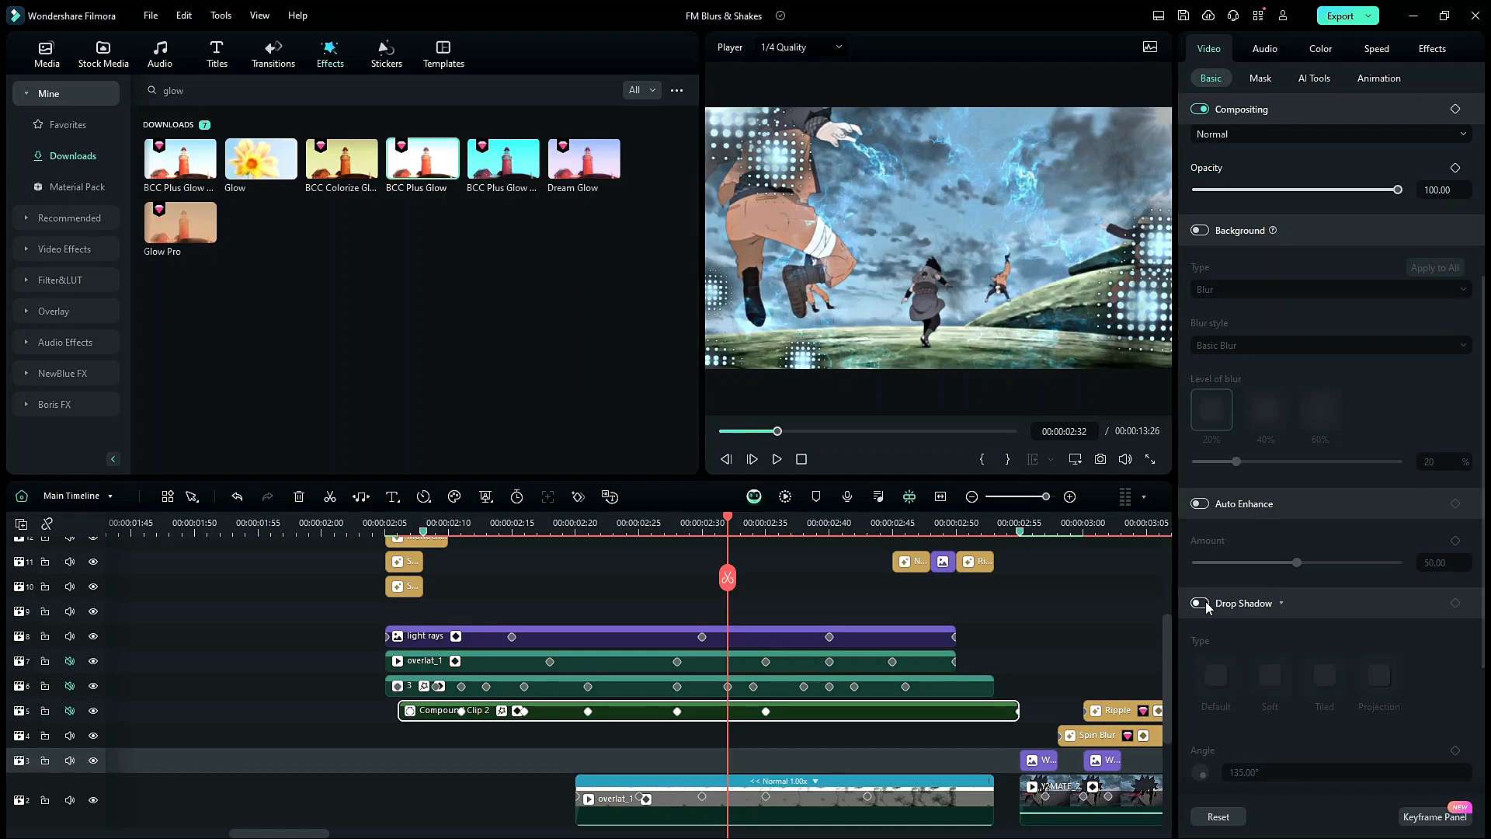
click(1200, 604)
scroll(1256, 606, down, 2)
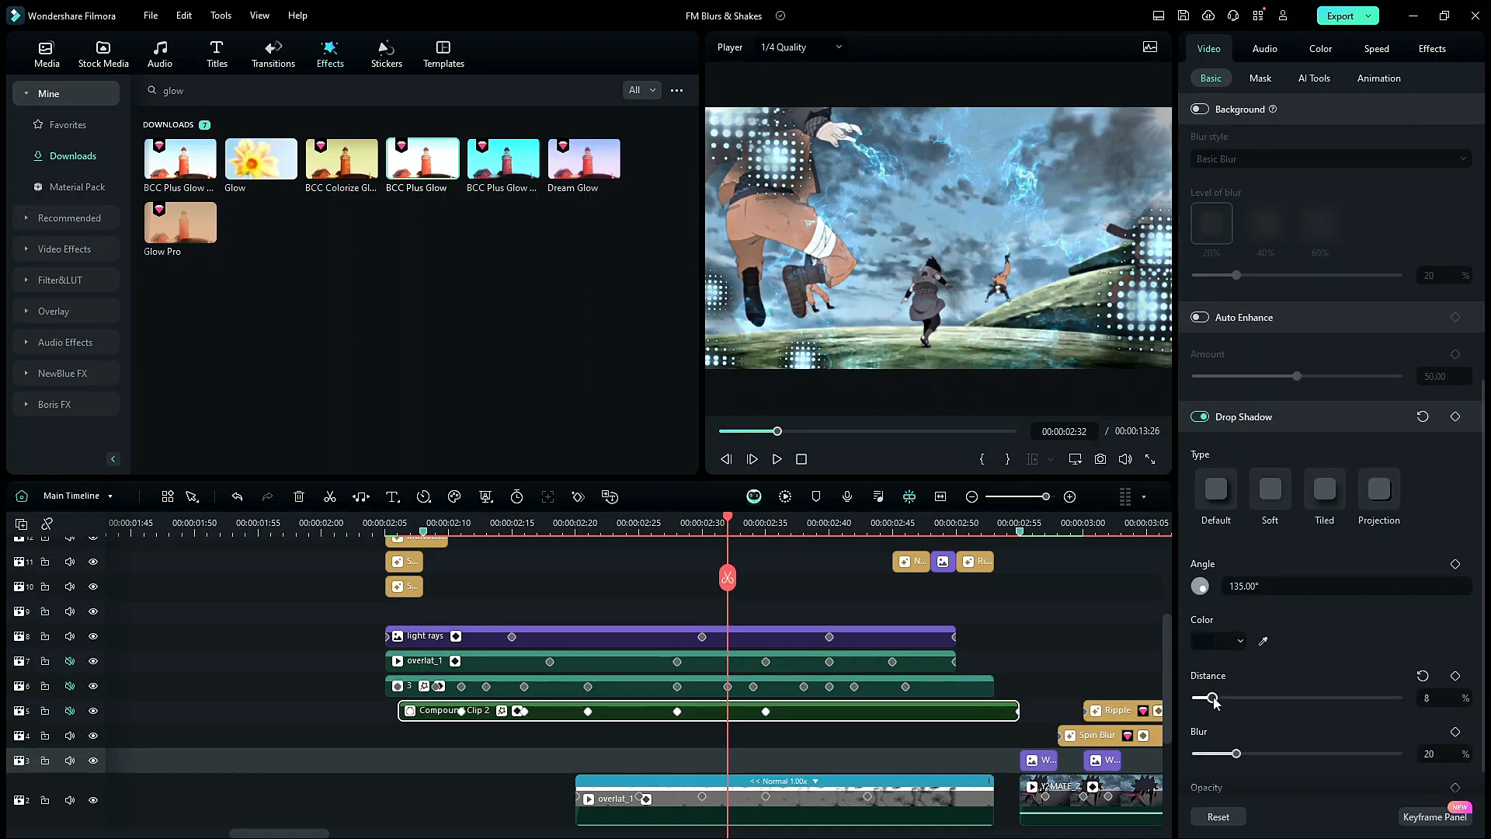
drag(1213, 698, 1193, 698)
click(1216, 643)
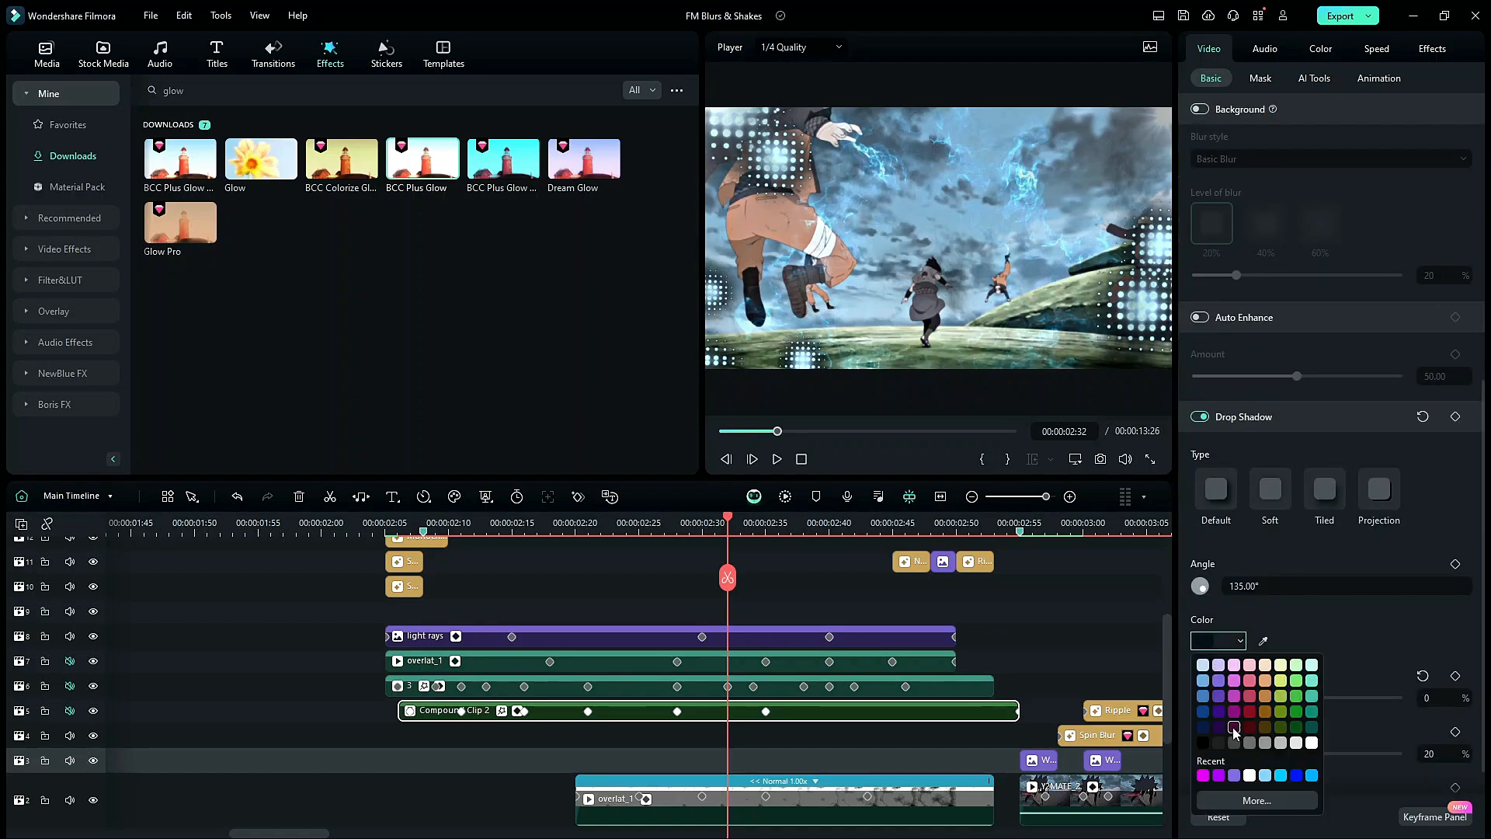
click(1281, 775)
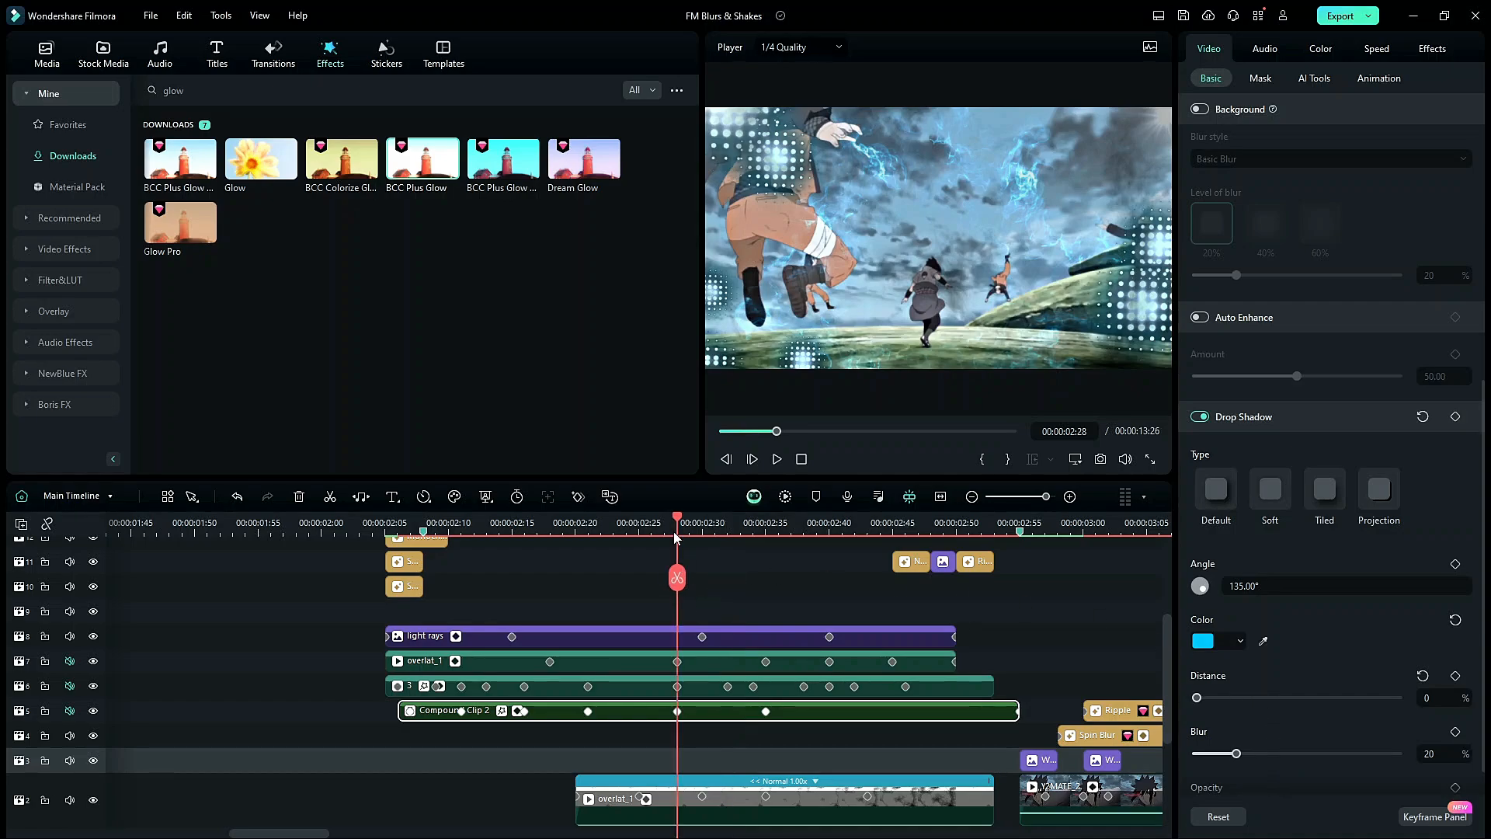
Scrub through the layered section from 00:00:02:06 to 00:00:03:16 to check the overlays and the halftone dots' blue shadow
drag(675, 536, 638, 684)
scroll(688, 721, up, 3)
scroll(686, 720, down, 3)
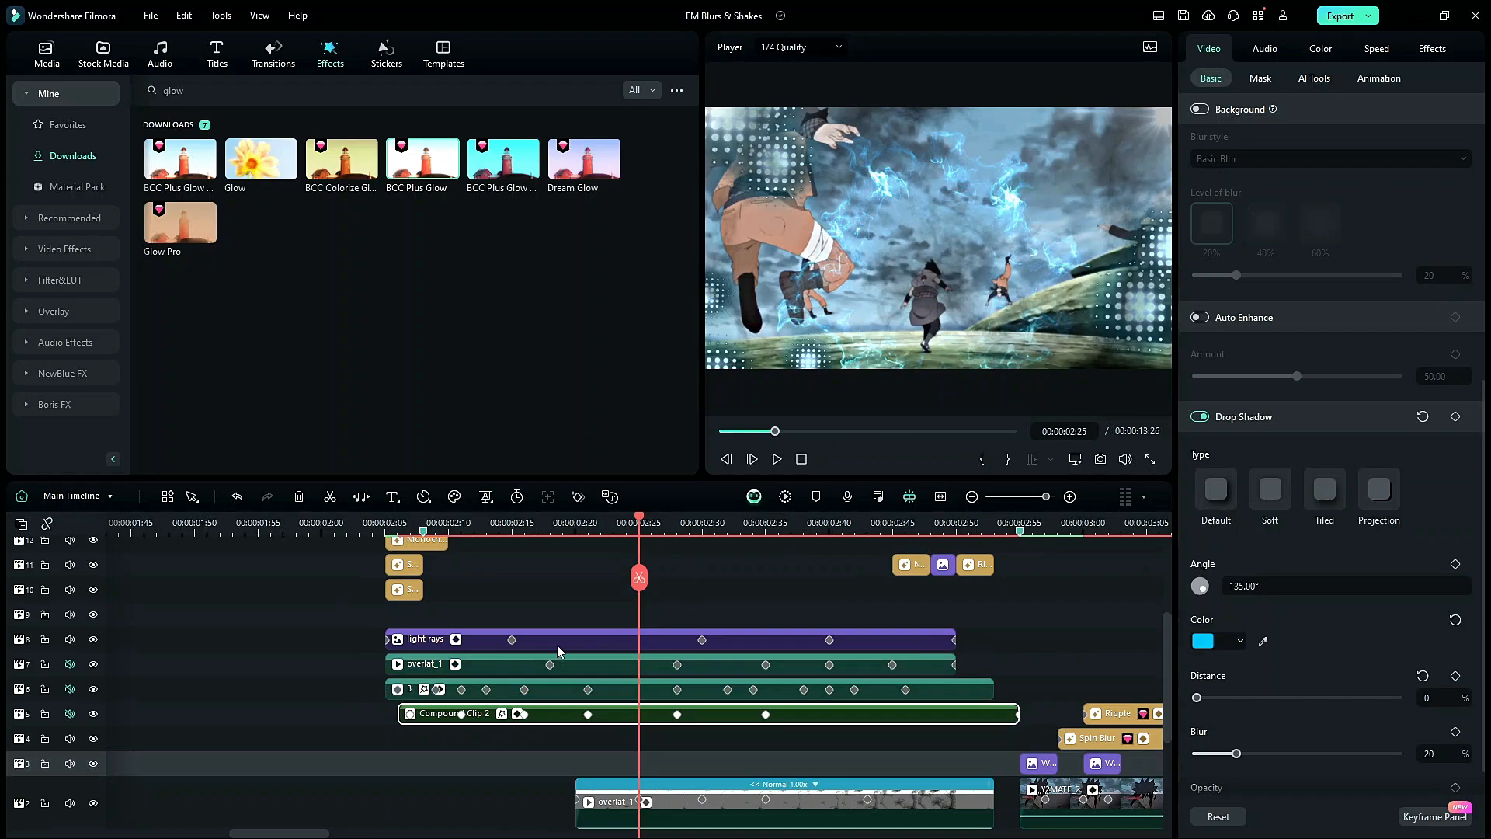
drag(557, 645, 637, 729)
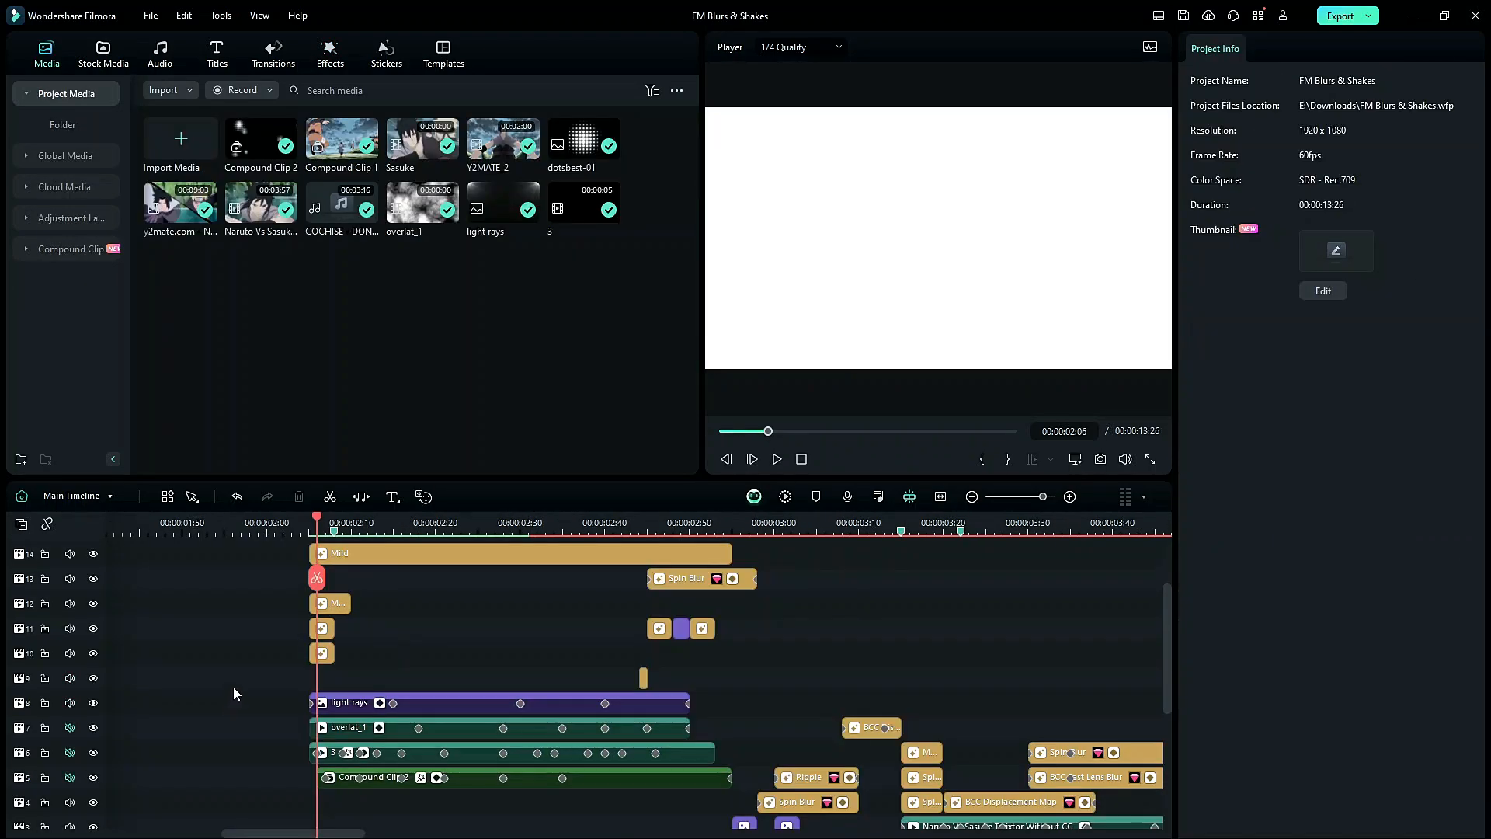
drag(232, 686, 292, 789)
scroll(291, 787, down, 3)
scroll(291, 788, up, 5)
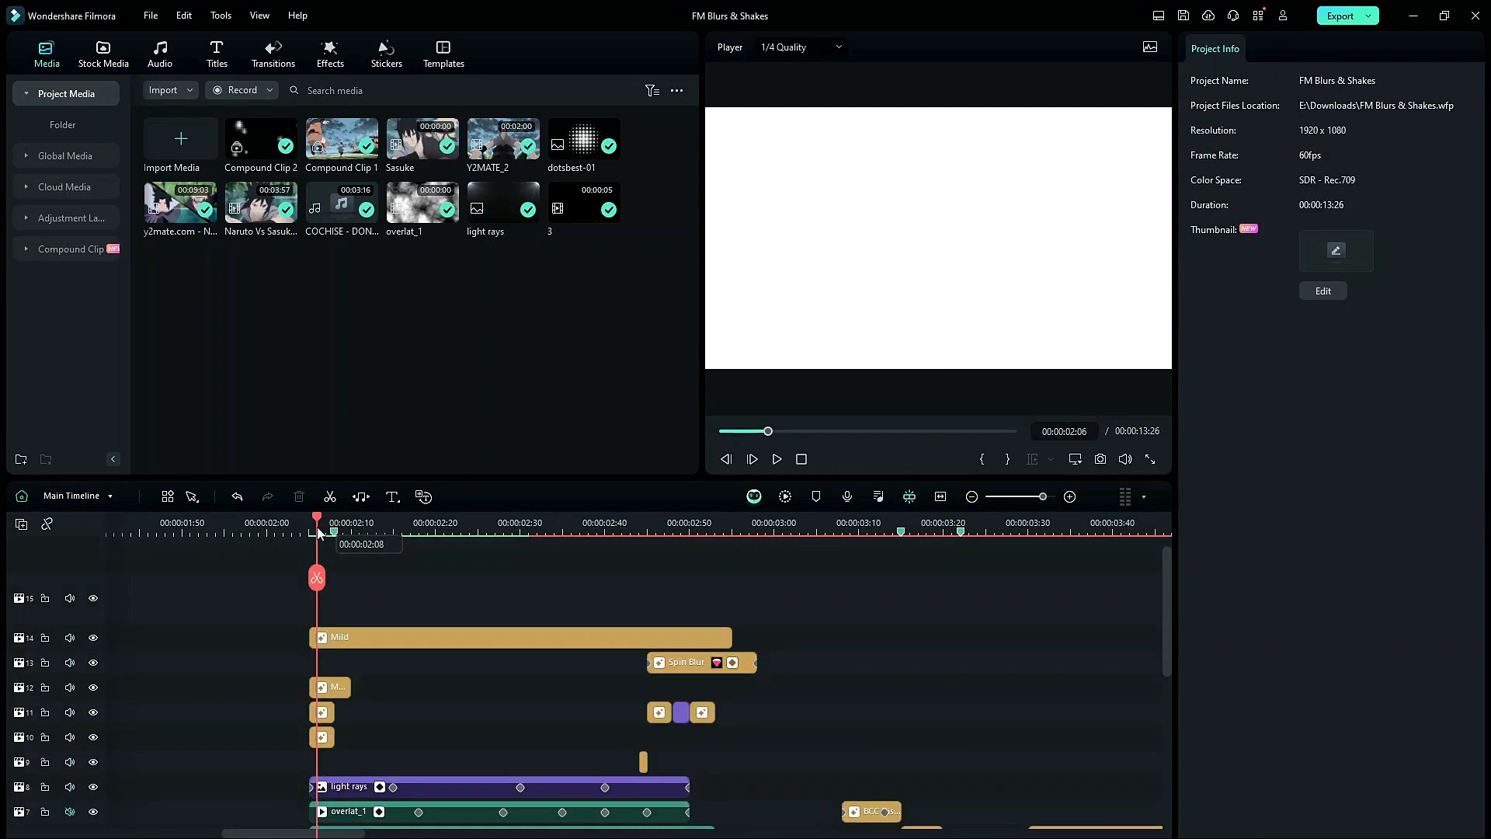
drag(414, 538, 615, 697)
scroll(659, 618, down, 3)
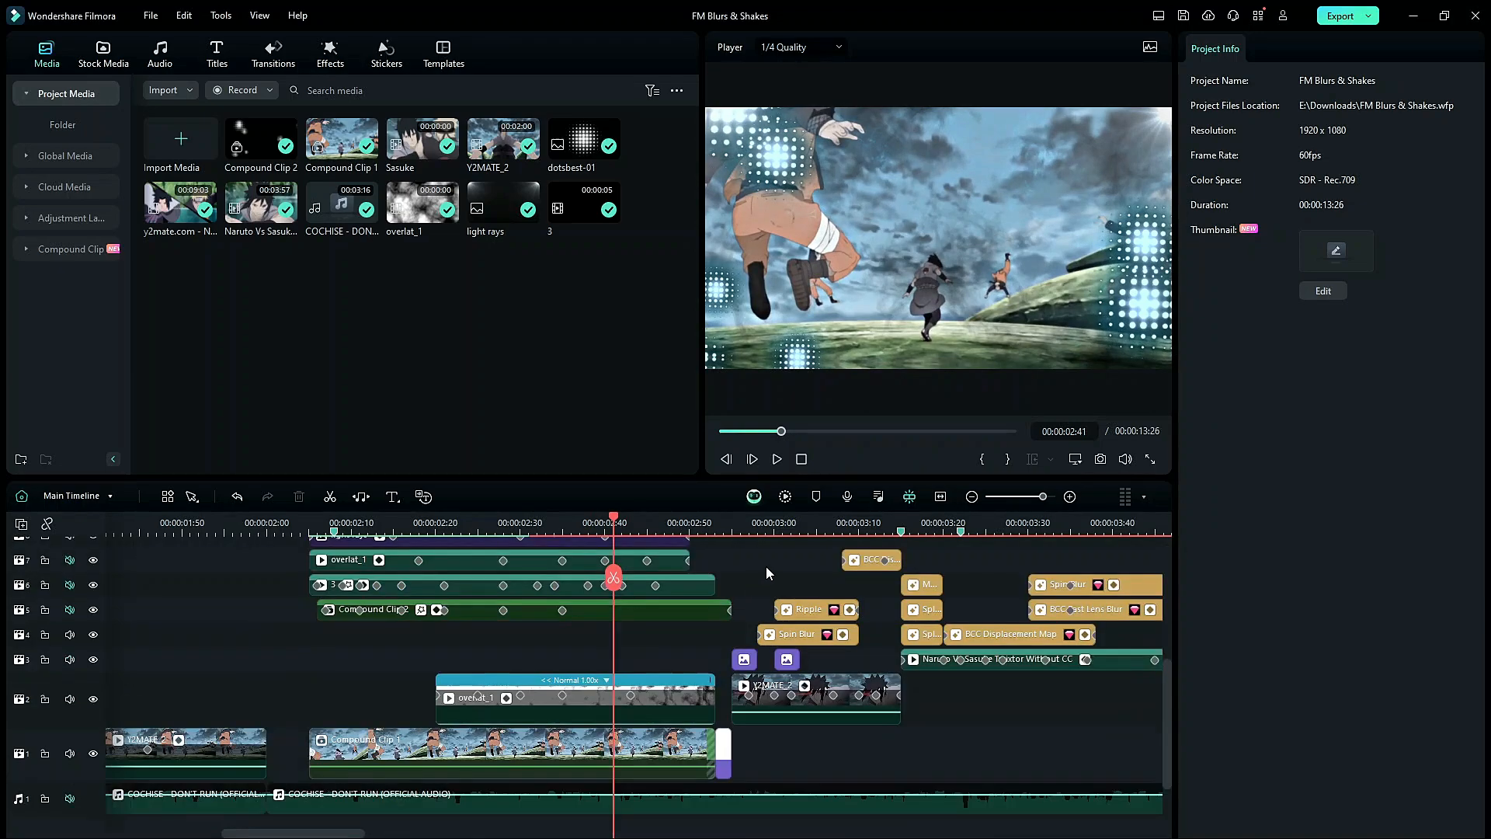
click(909, 522)
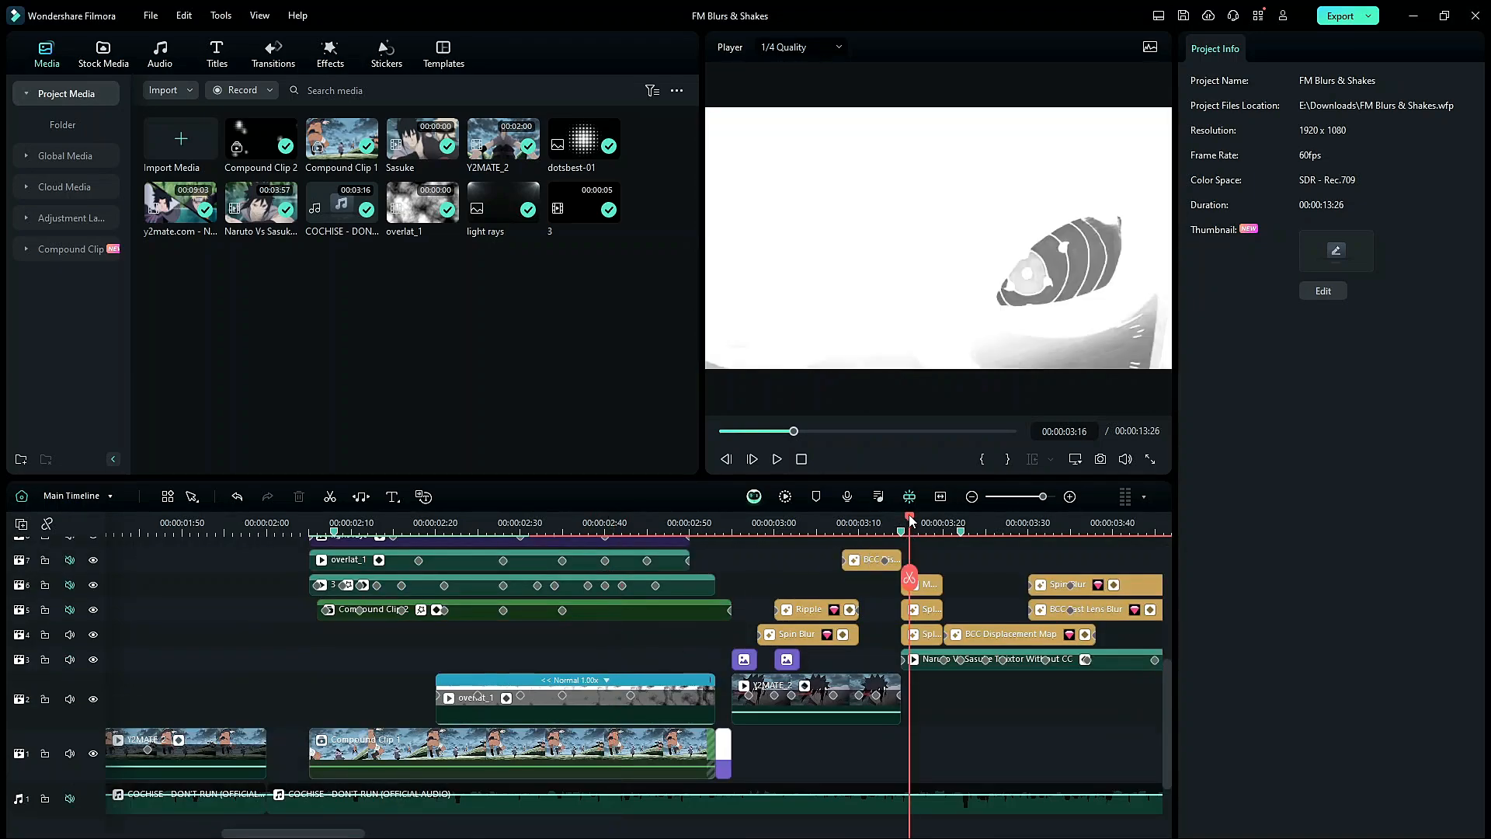
drag(910, 522, 777, 526)
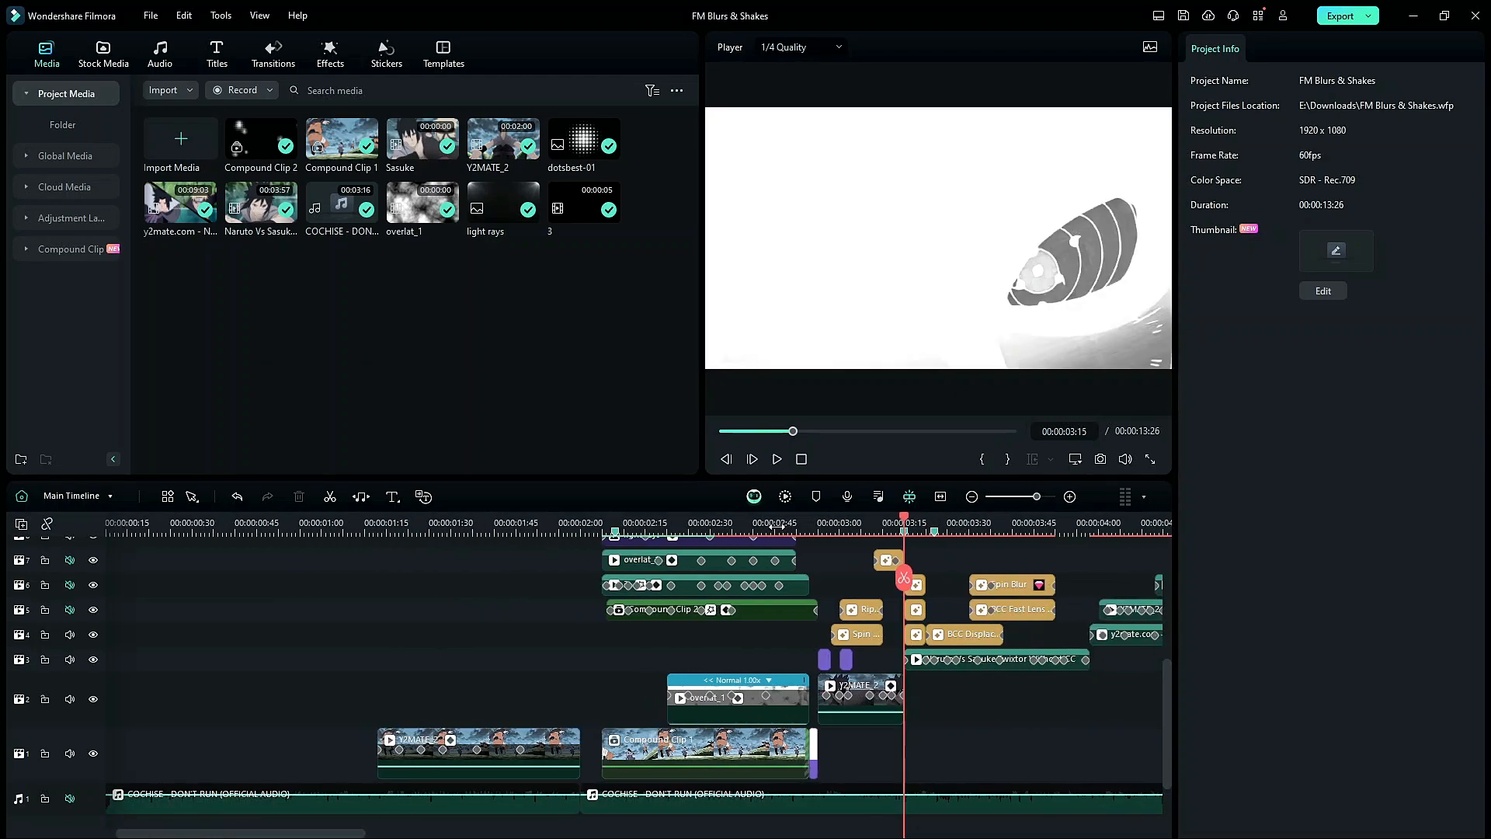
Move Compound Clip 2 down to track 3, directly above the overlat_1 clip on track 2, keeping its timing
scroll(836, 588, up, 1)
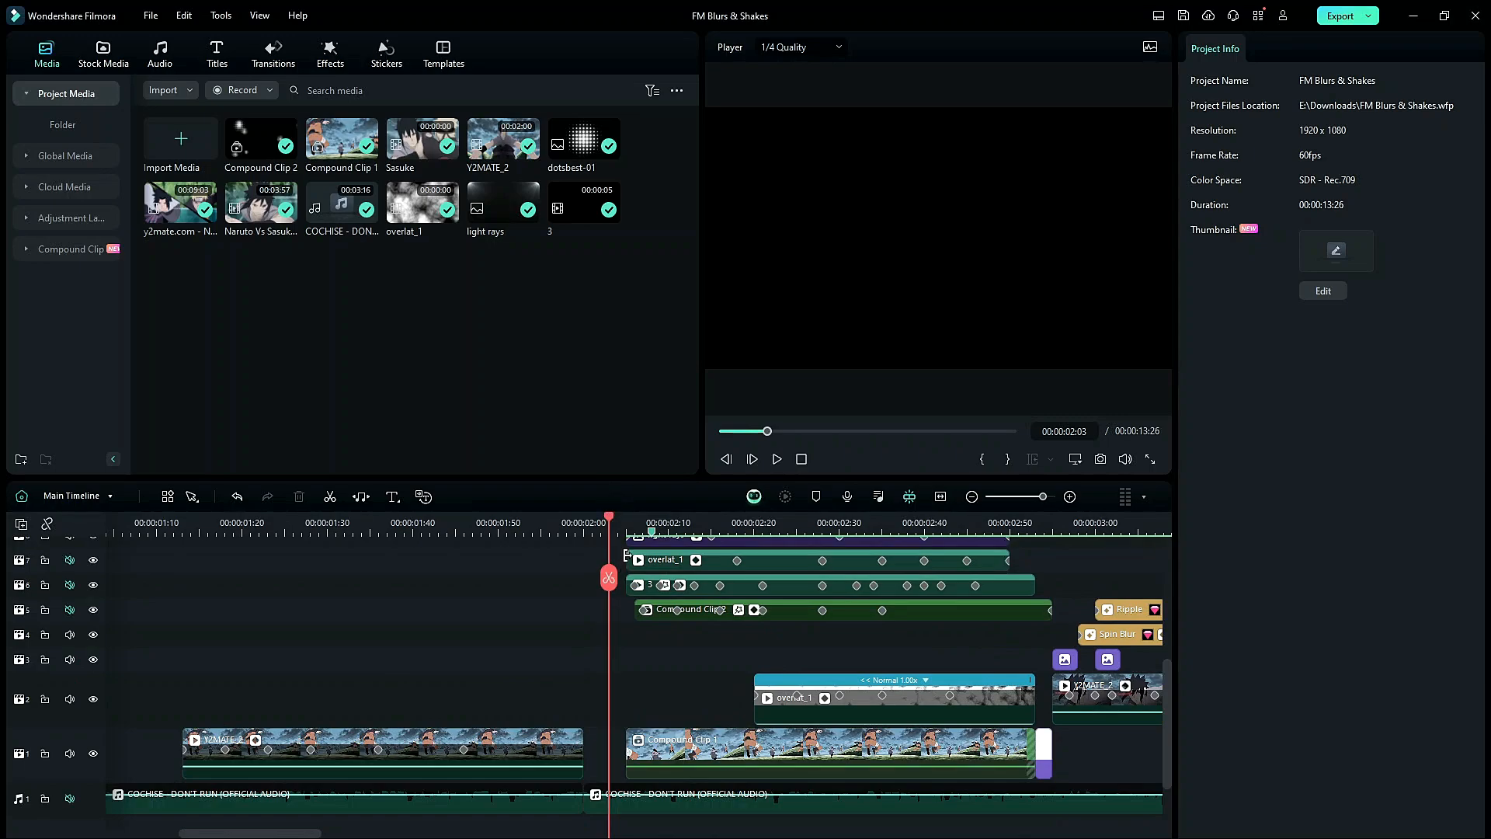
scroll(660, 648, up, 5)
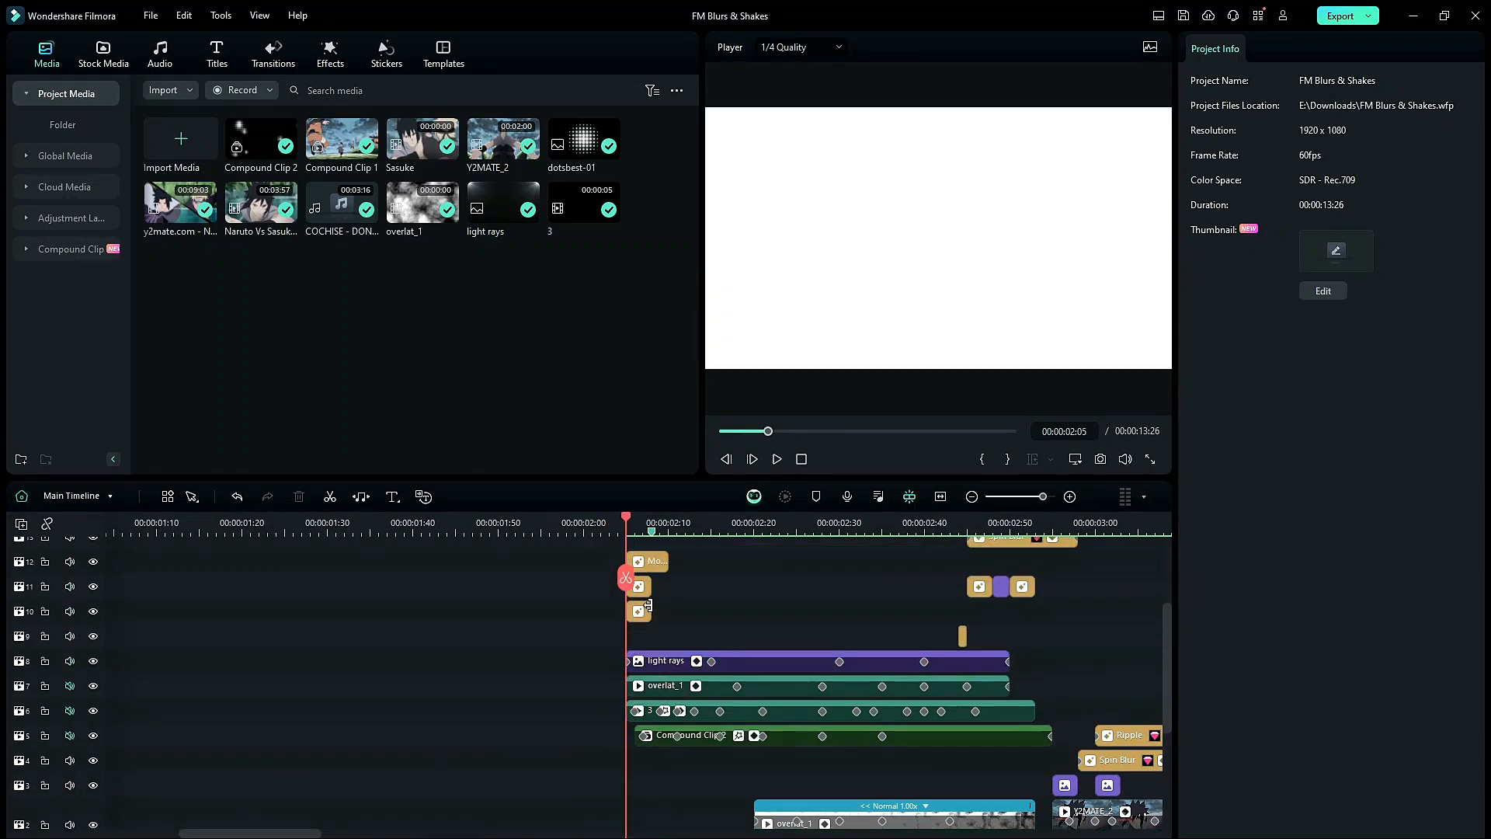
drag(652, 619, 1040, 747)
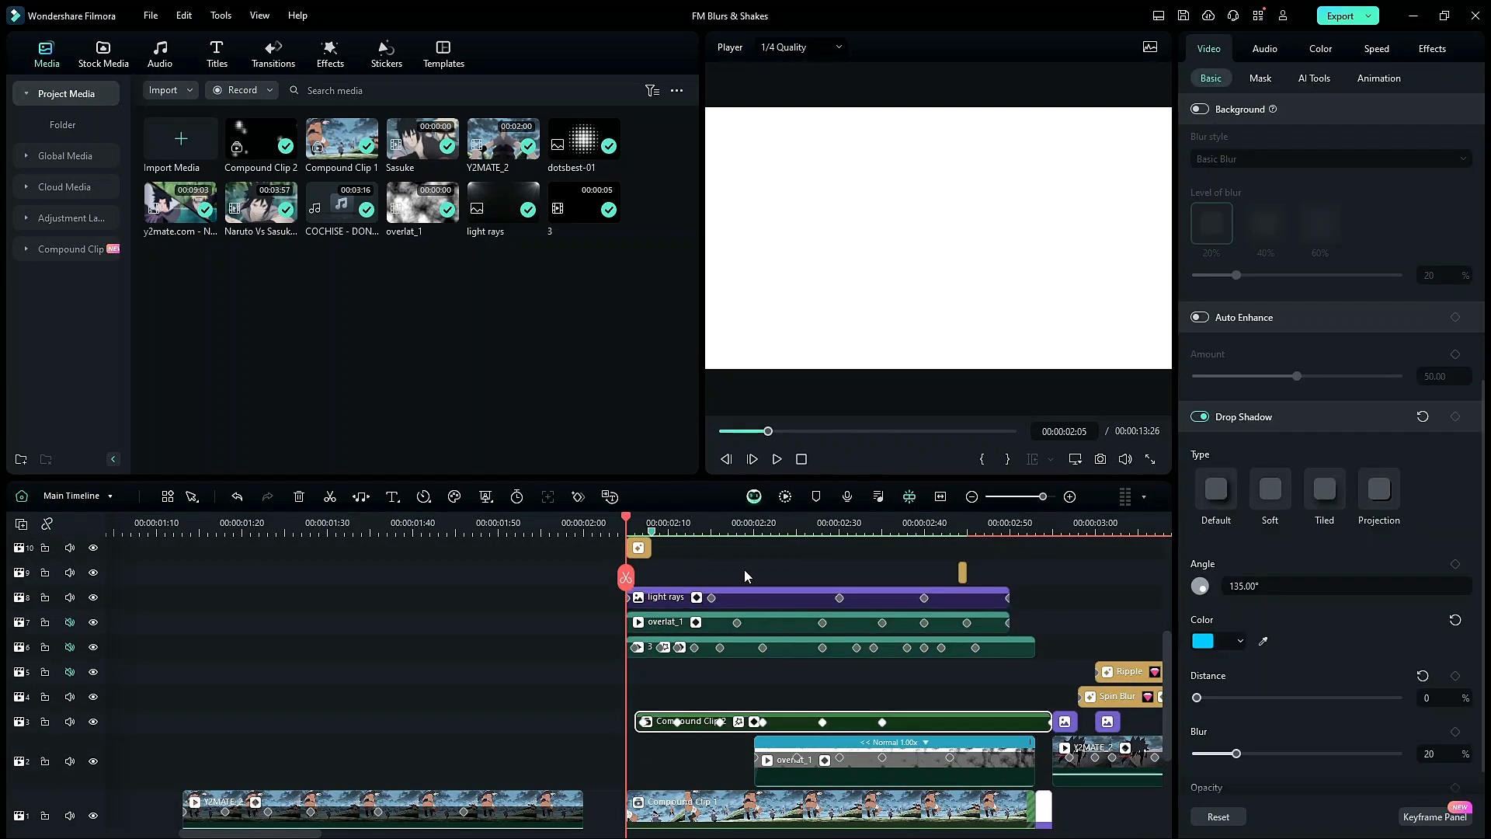
drag(746, 569, 848, 731)
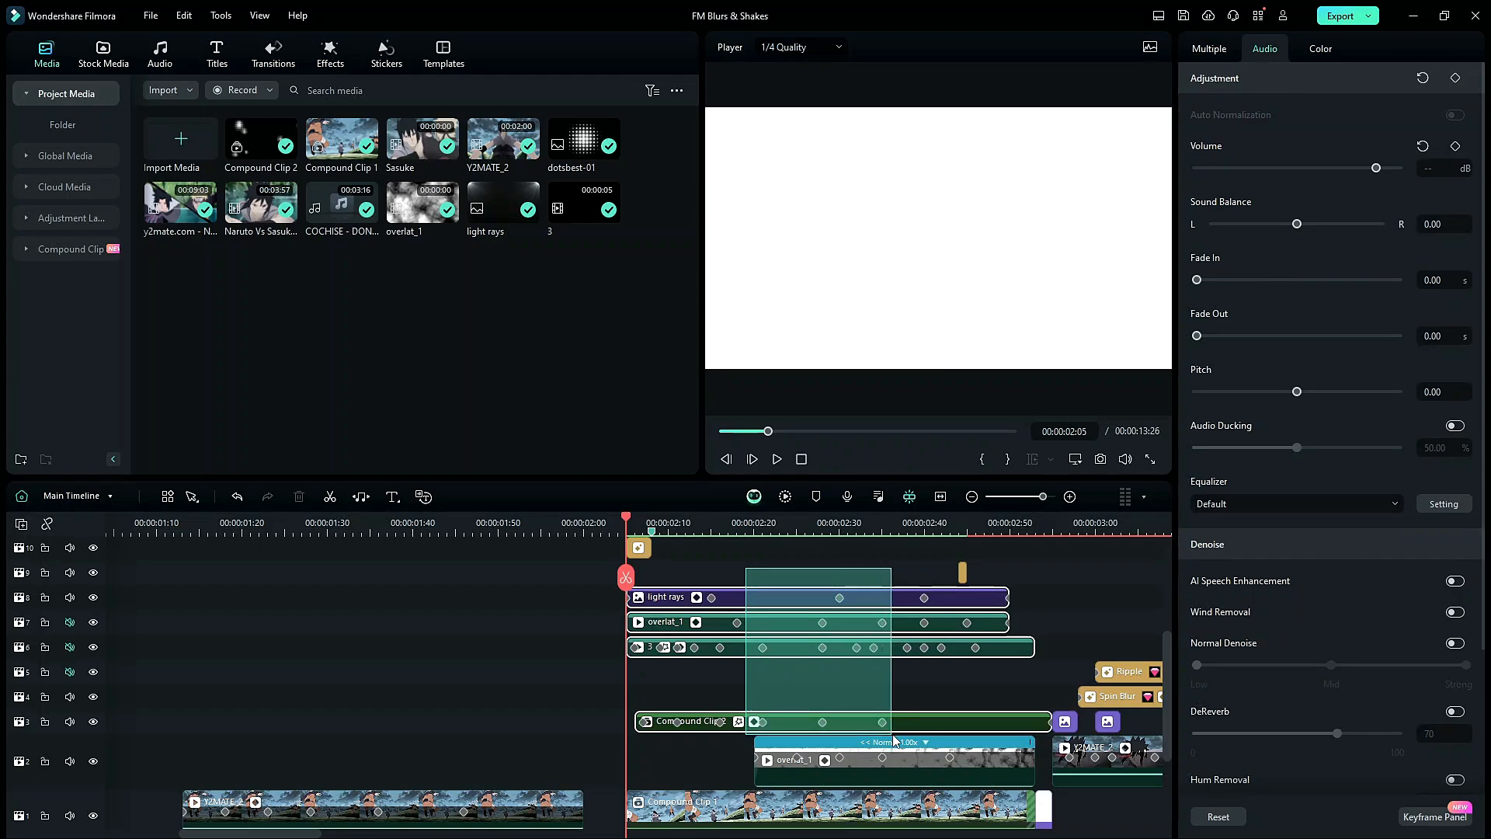
drag(892, 734, 892, 735)
click(878, 697)
click(799, 652)
click(797, 623)
click(796, 576)
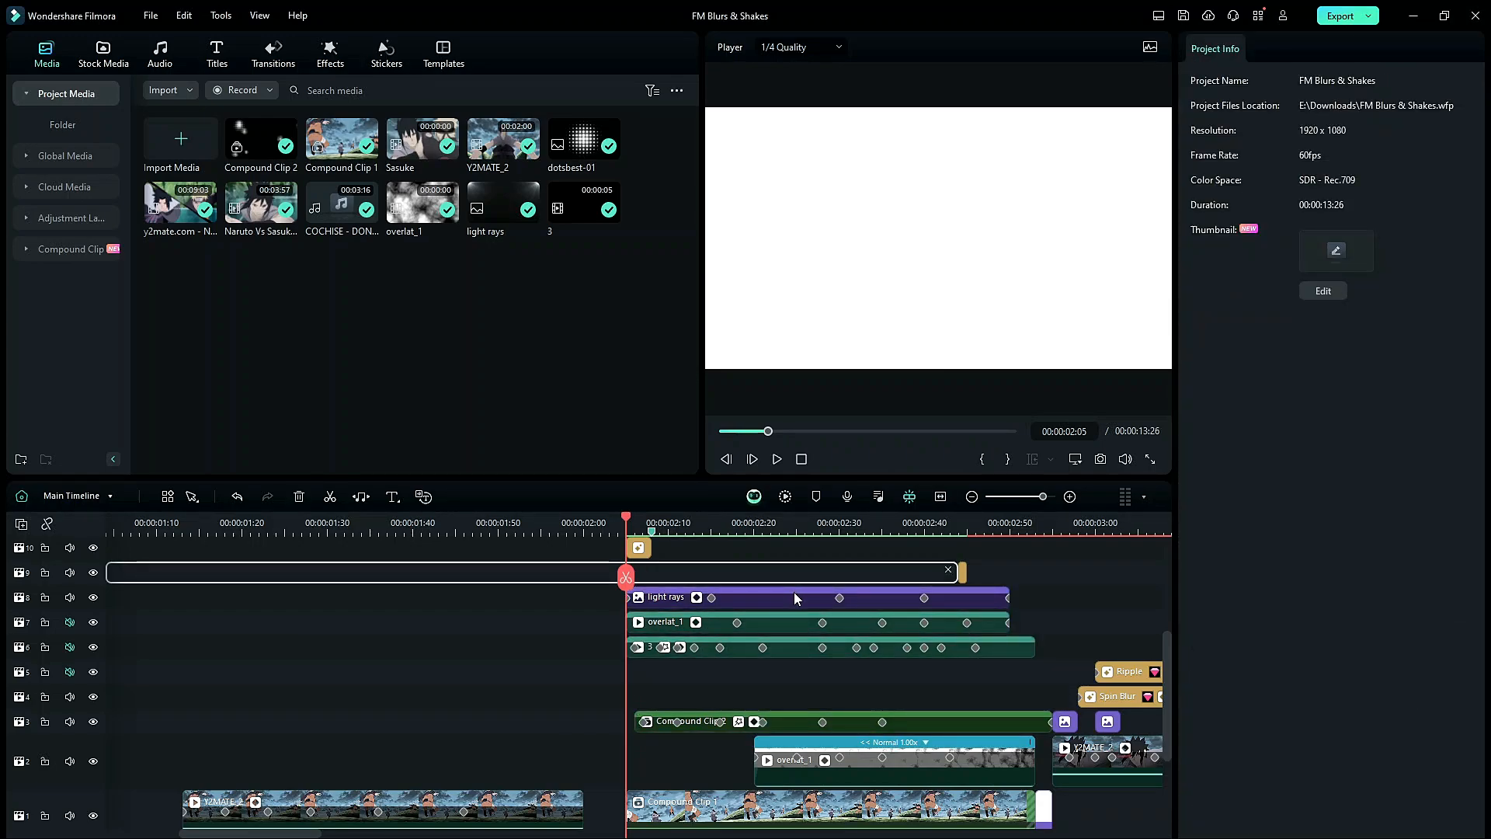
Review the light rays, overlat_1 and Compound Clip 2 layering by scrubbing from 00:00:02:05 to 00:00:02:26
click(793, 597)
scroll(805, 630, up, 5)
scroll(775, 521, down, 1)
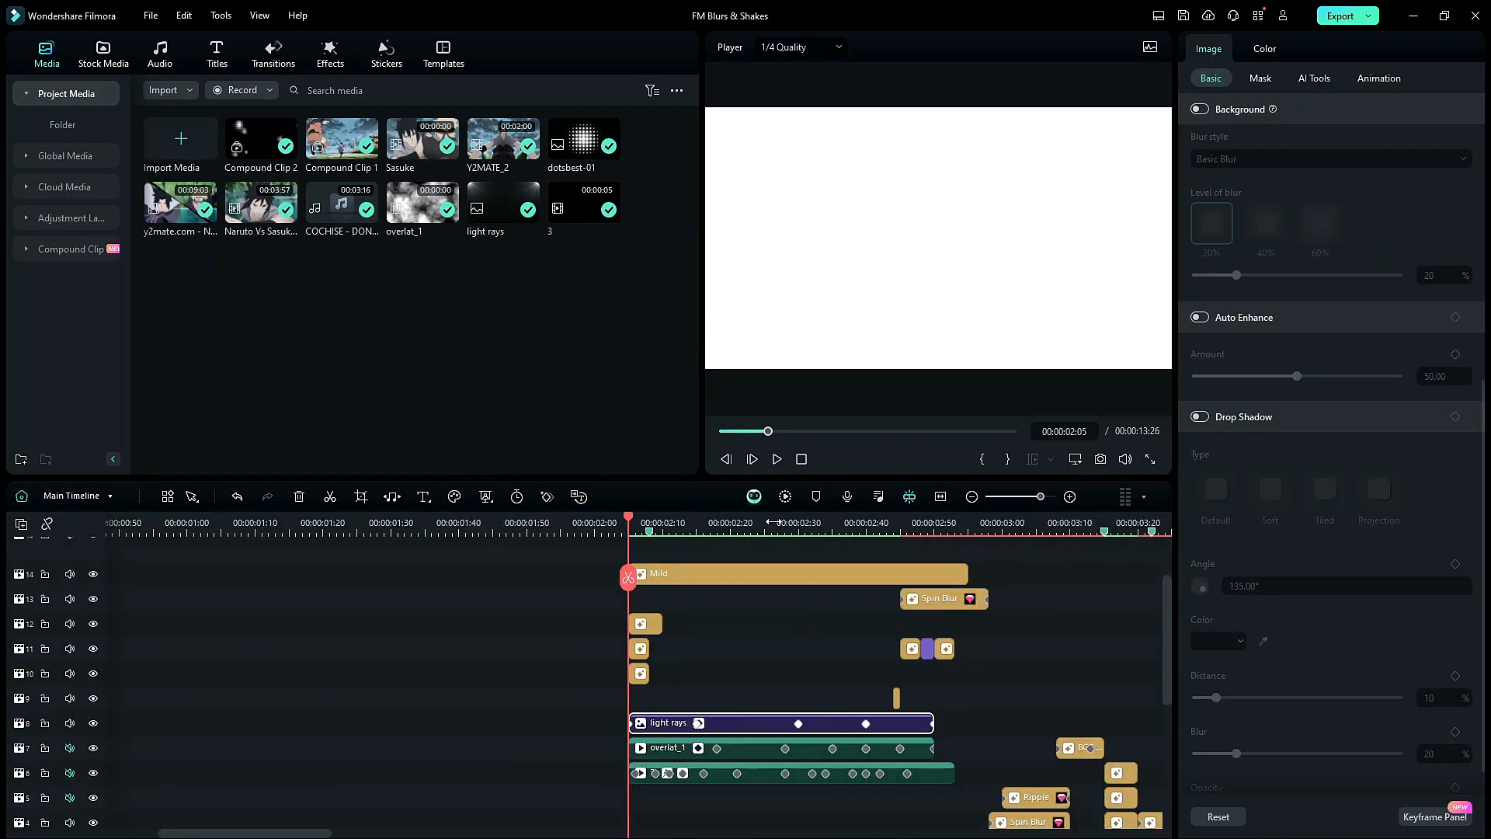
scroll(774, 522, up, 3)
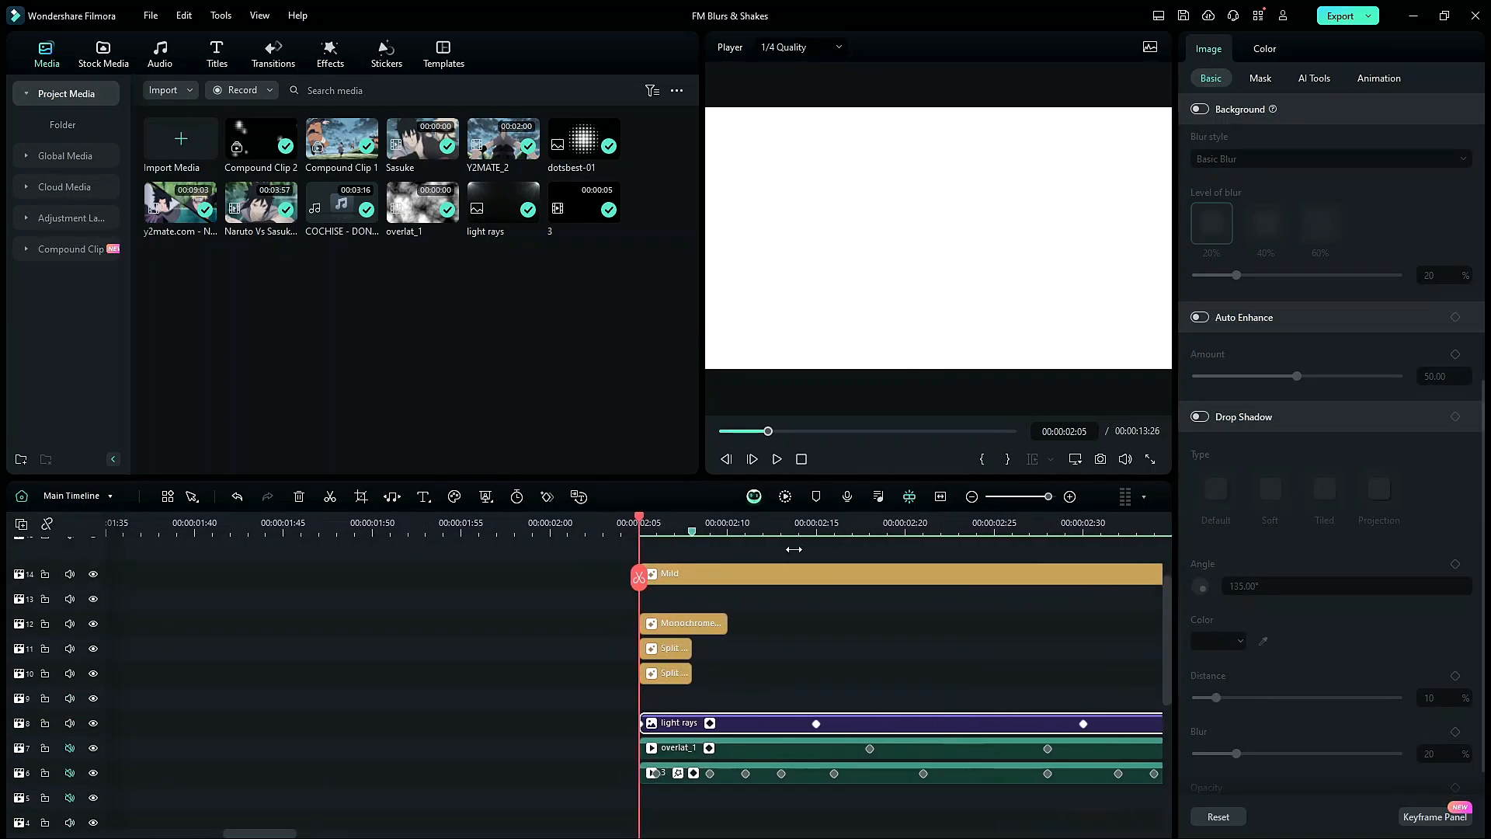
scroll(380, 534, down, 5)
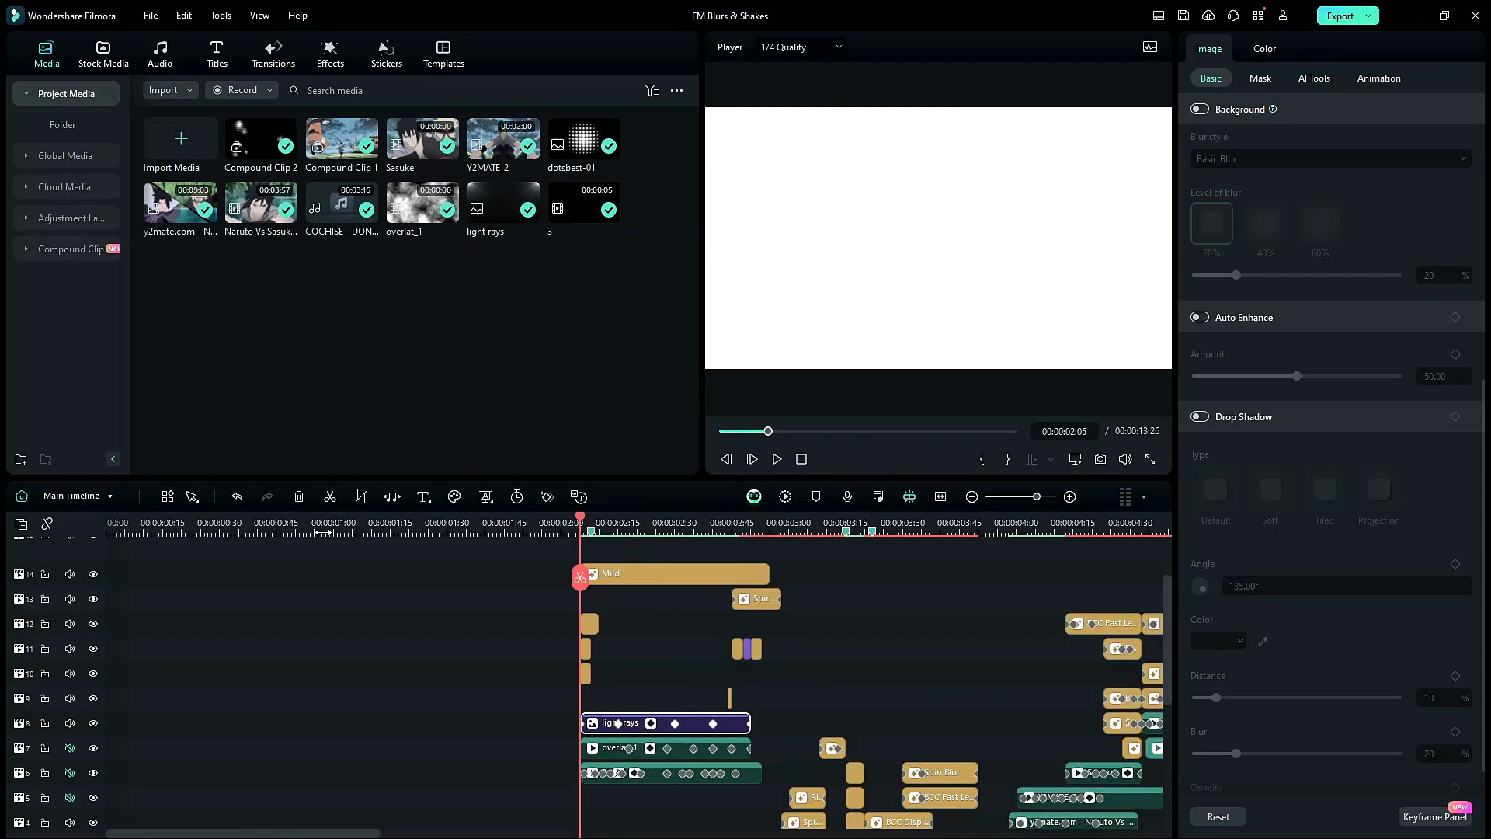
scroll(381, 535, up, 3)
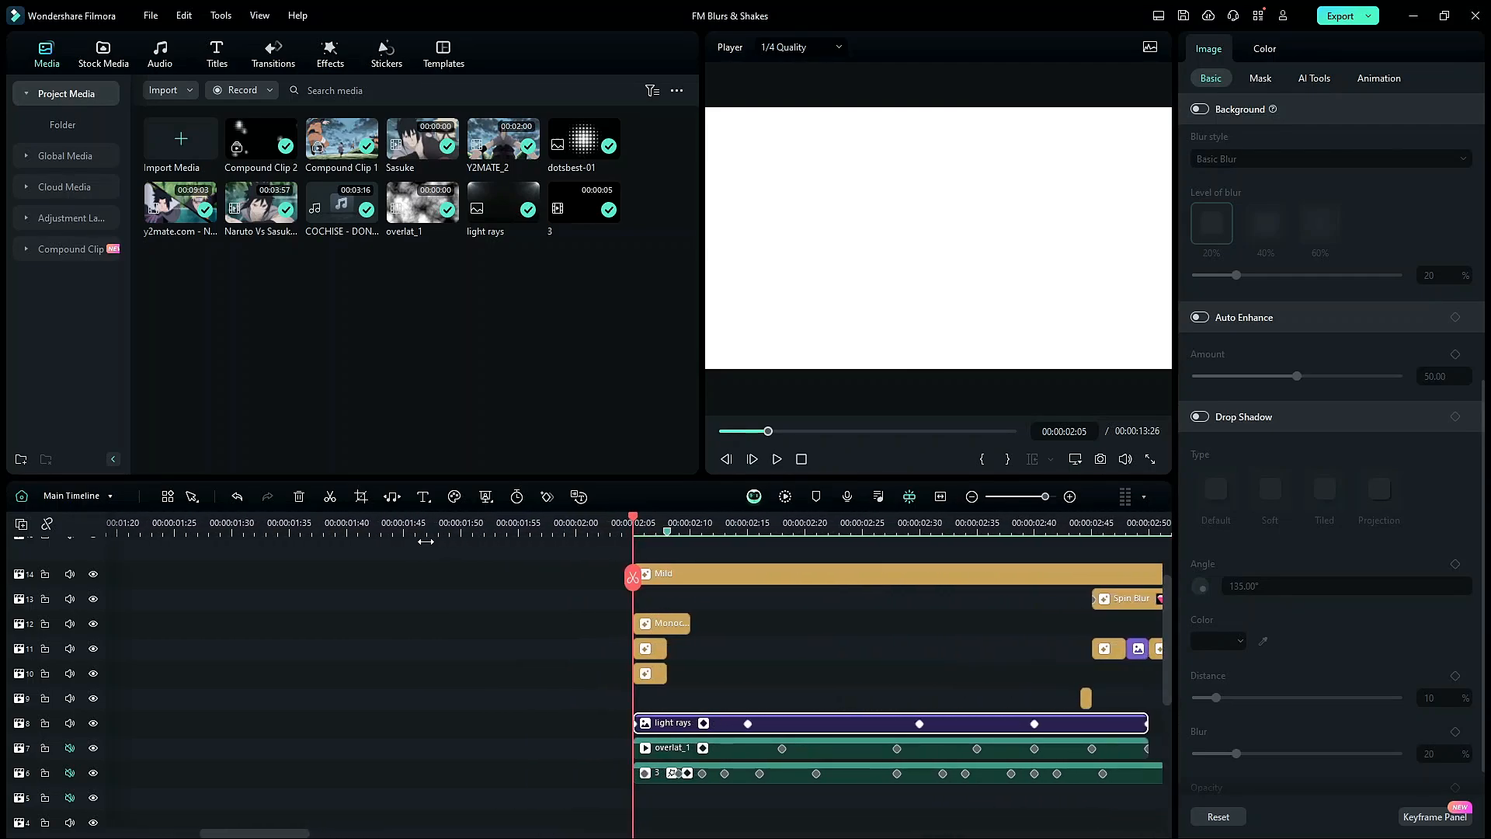
drag(472, 531, 409, 526)
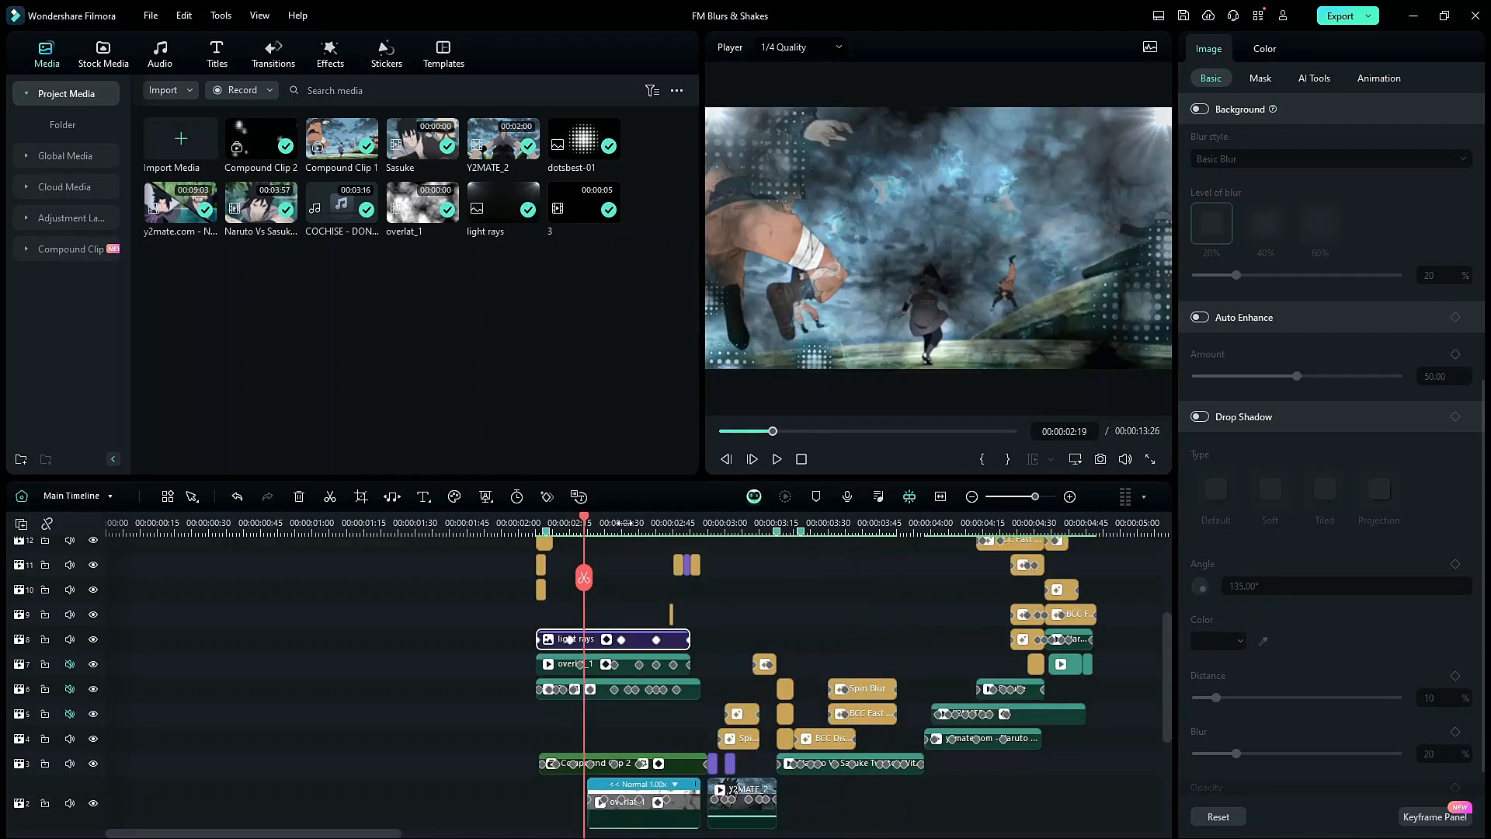
drag(584, 547, 757, 556)
click(659, 544)
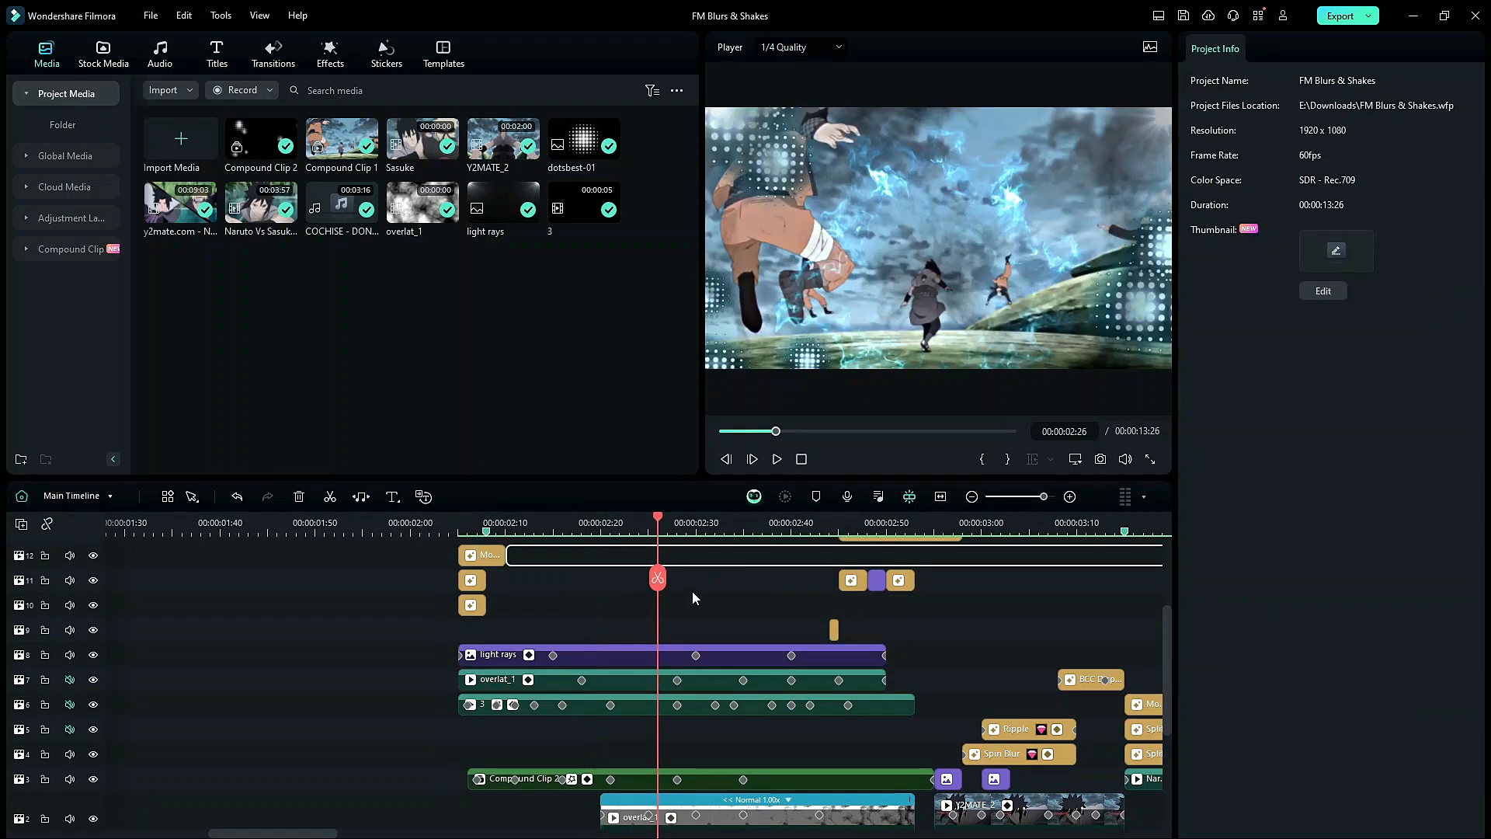